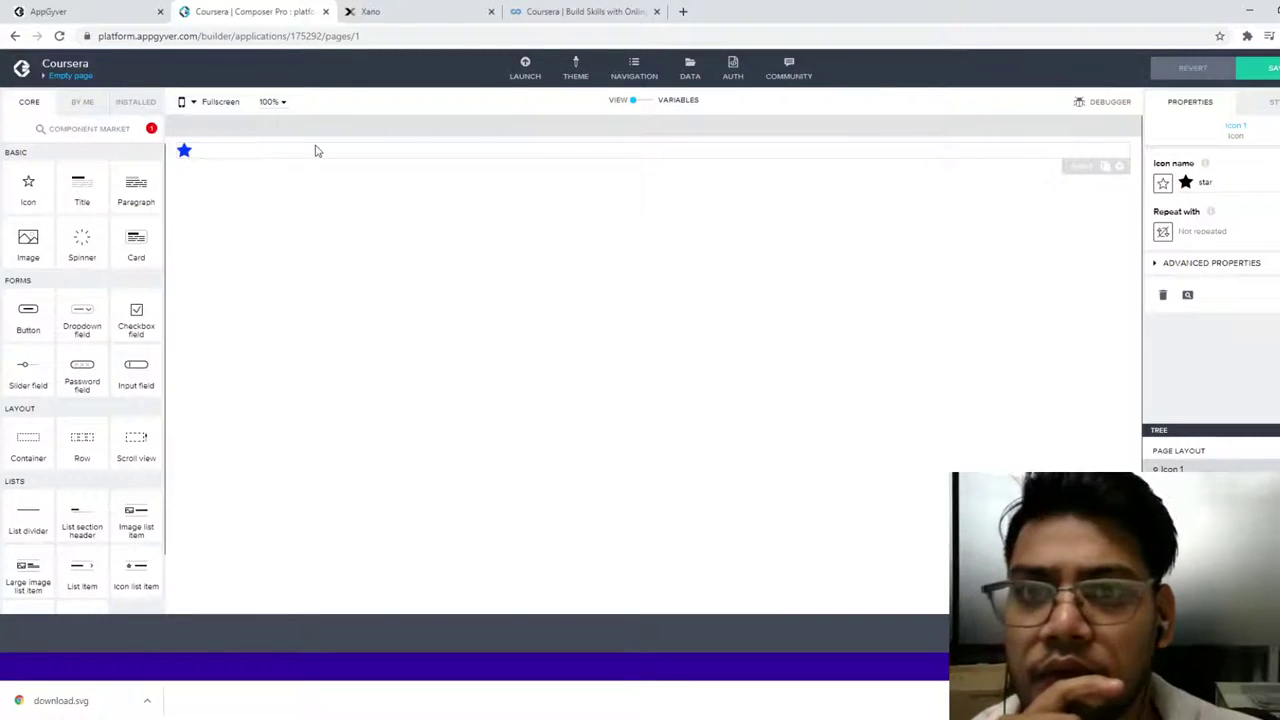
Step: Remove the star icon from the page and place an Image component there instead
left_click(1120, 168)
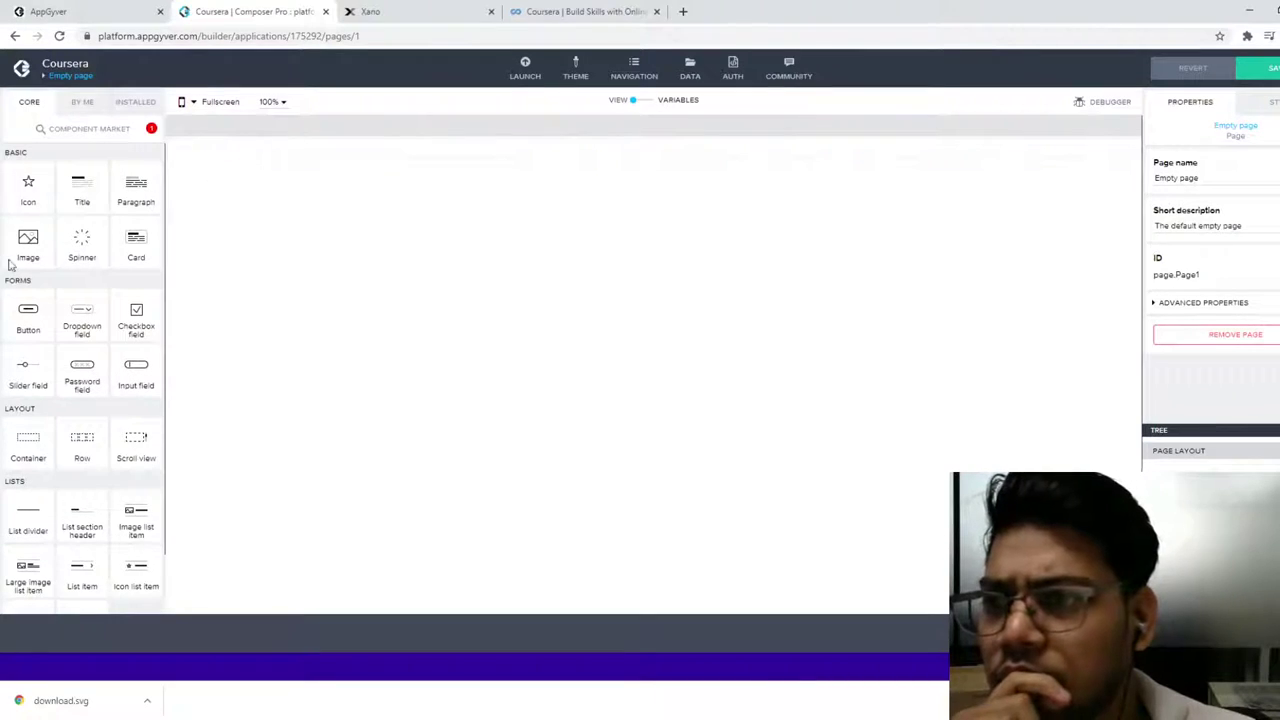
left_click_drag(28, 238, 258, 190)
scroll(527, 375, "down", 2)
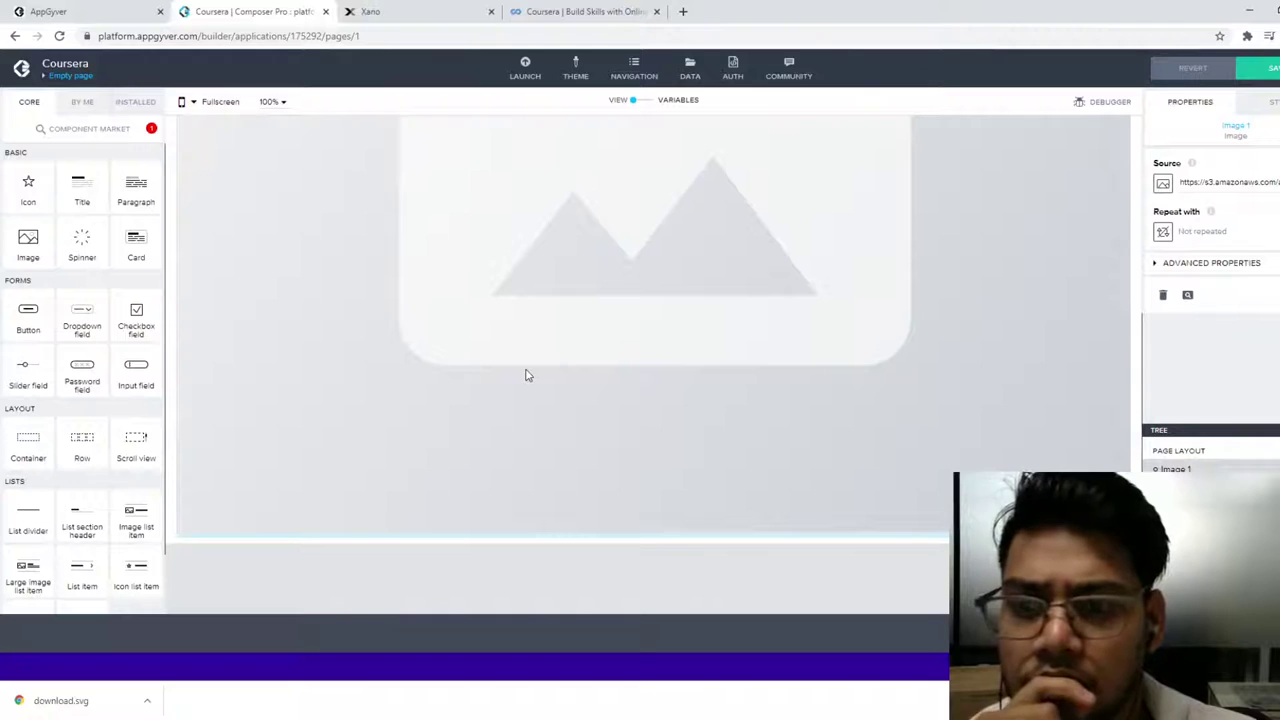
scroll(527, 375, "up", 2)
left_click(1268, 103)
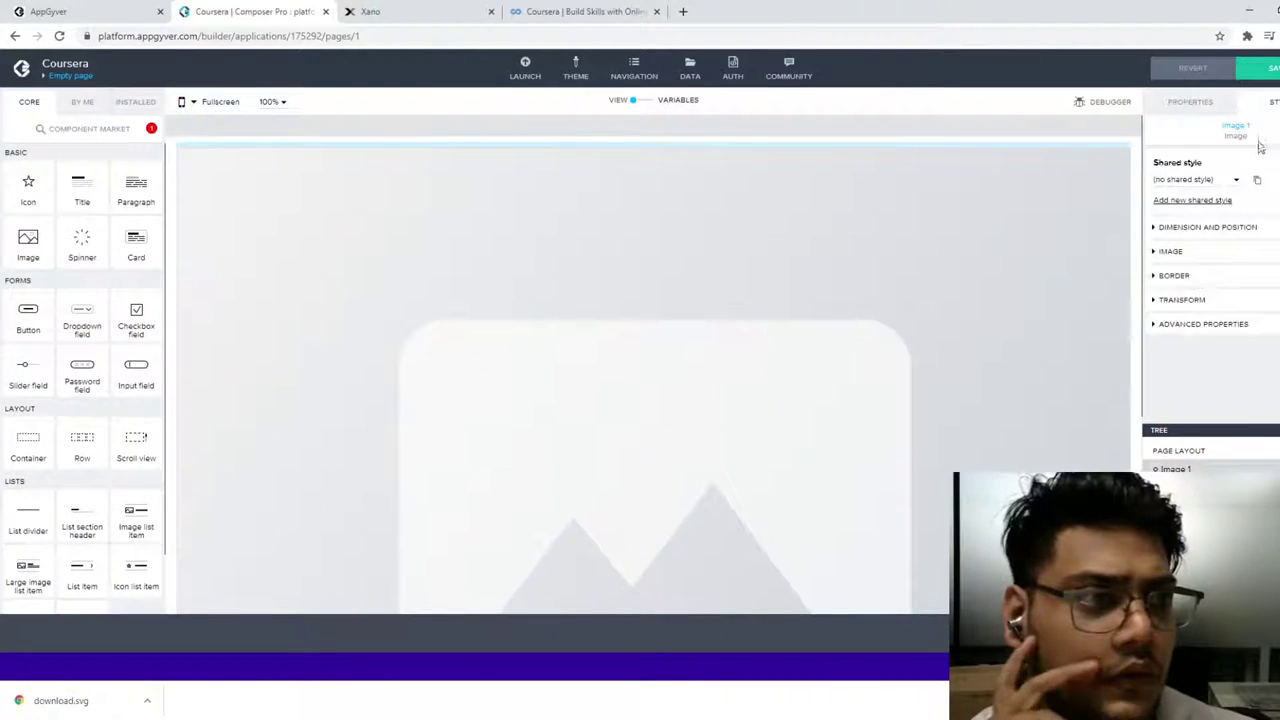
left_click(1203, 226)
left_click(1203, 226)
left_click(1186, 255)
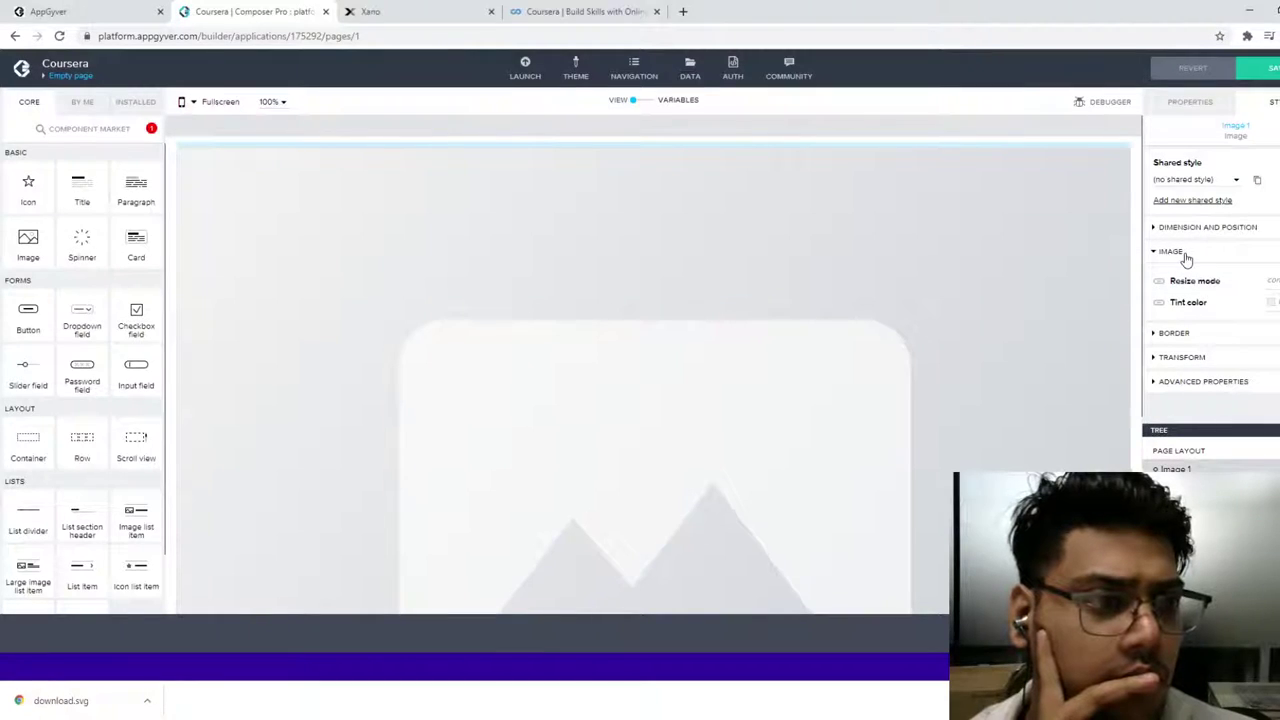
left_click(1186, 255)
Step: Open the image asset chooser for the placed image's source
left_click(1189, 102)
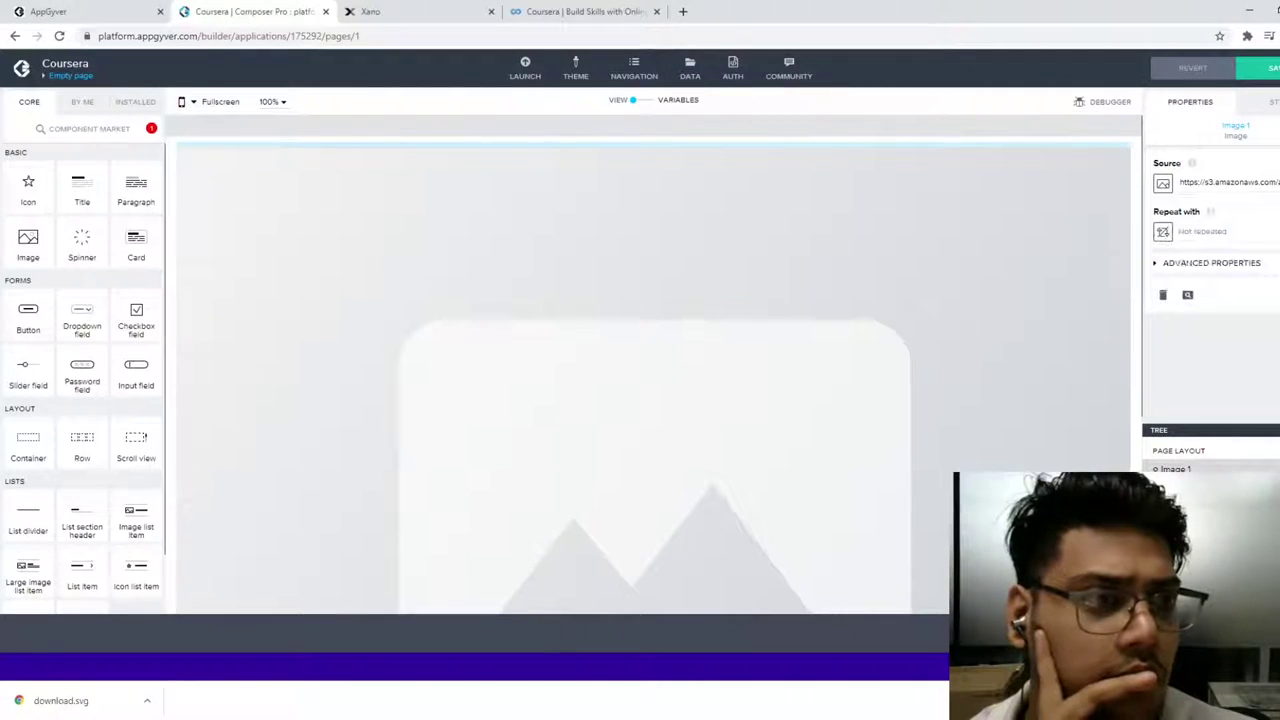
left_click(1162, 182)
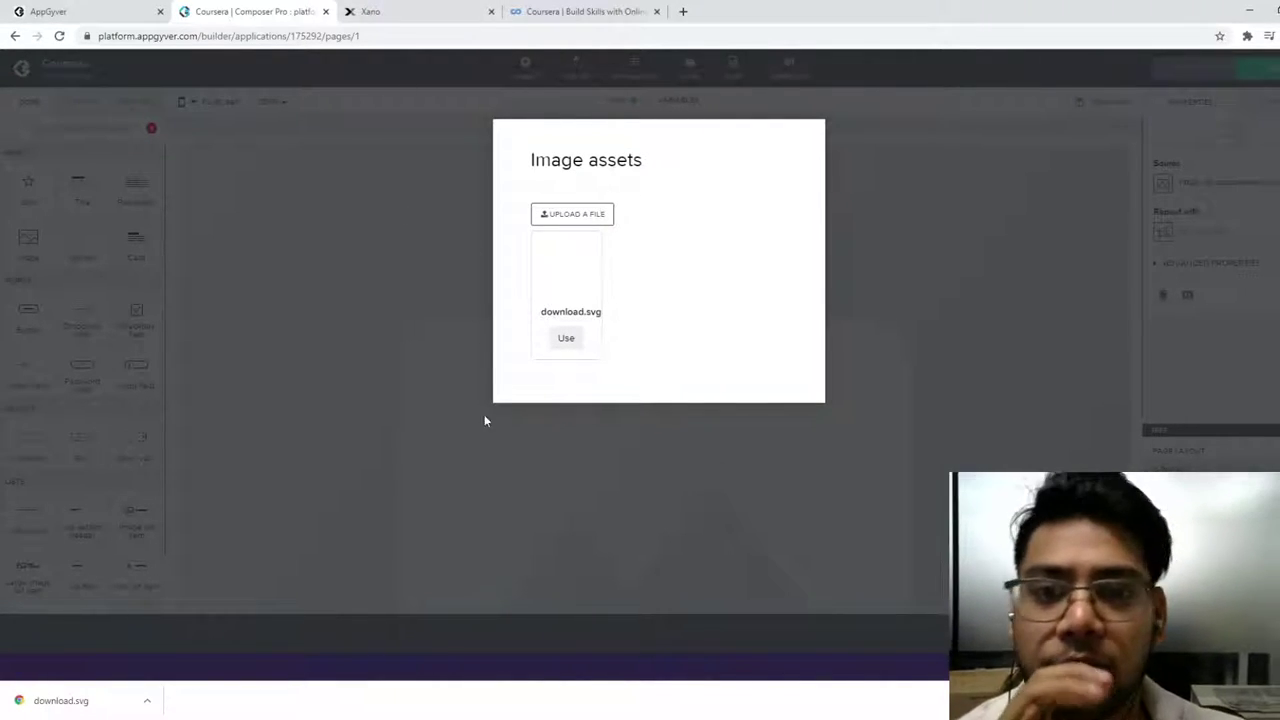
Step: Search the web for "convert svg to png" in a new browser tab
left_click(385, 13)
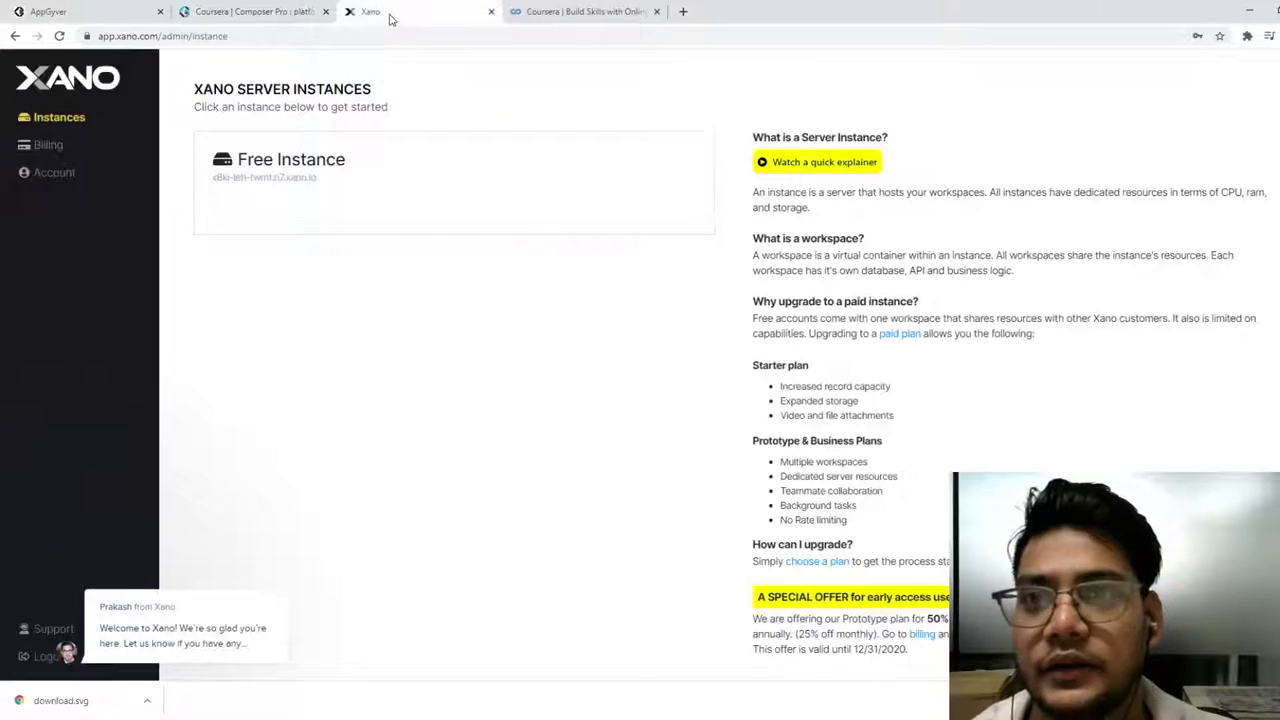
left_click(582, 11)
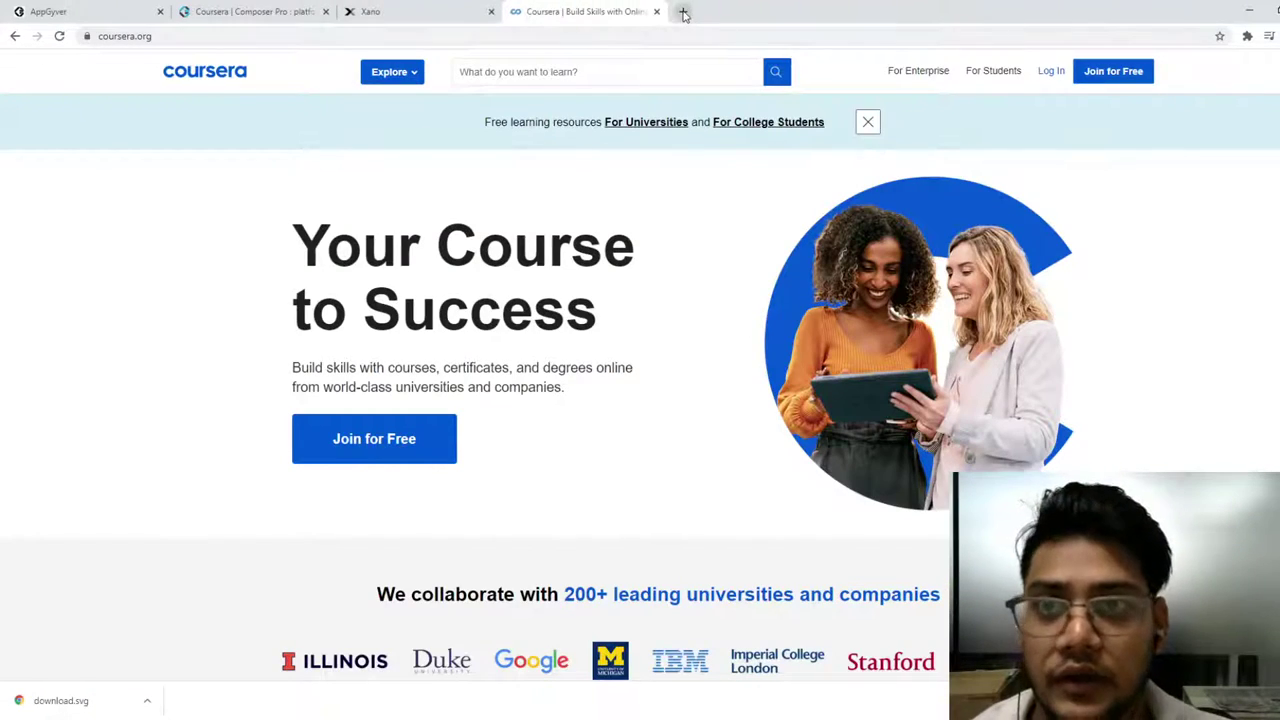
left_click(683, 11)
type("co")
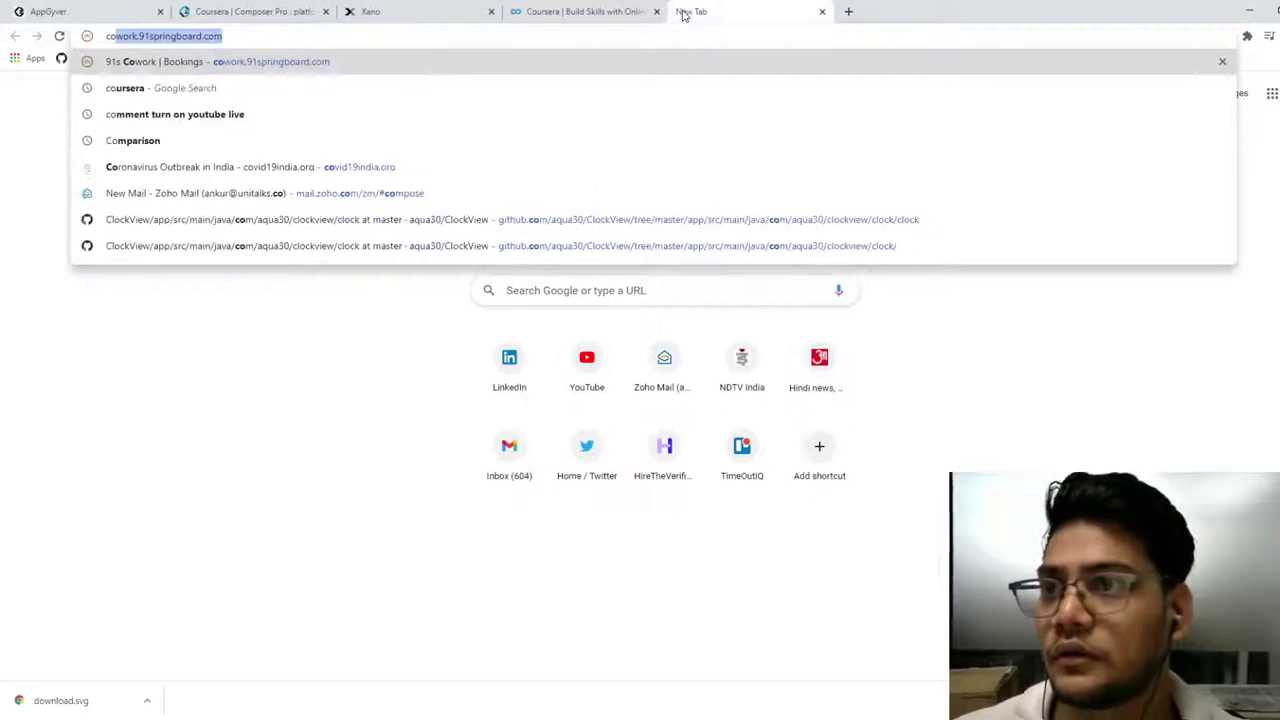
type("nvert svg")
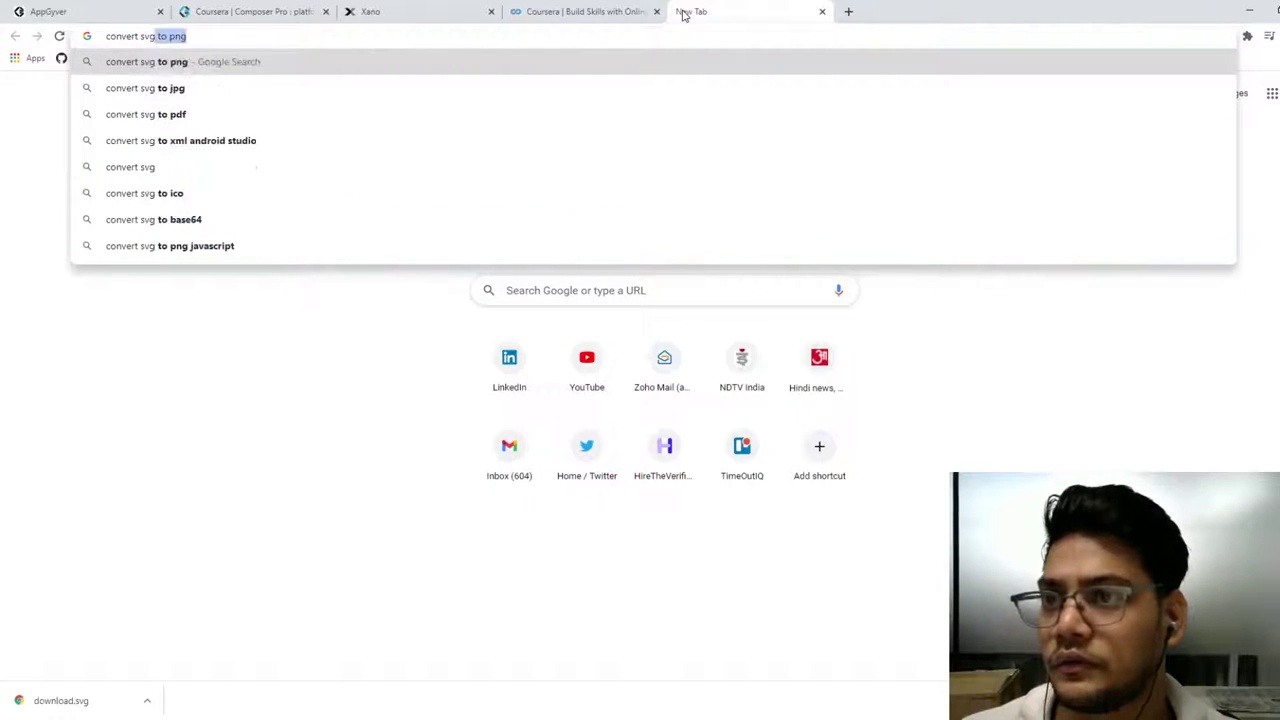
type(" to png")
key("Return")
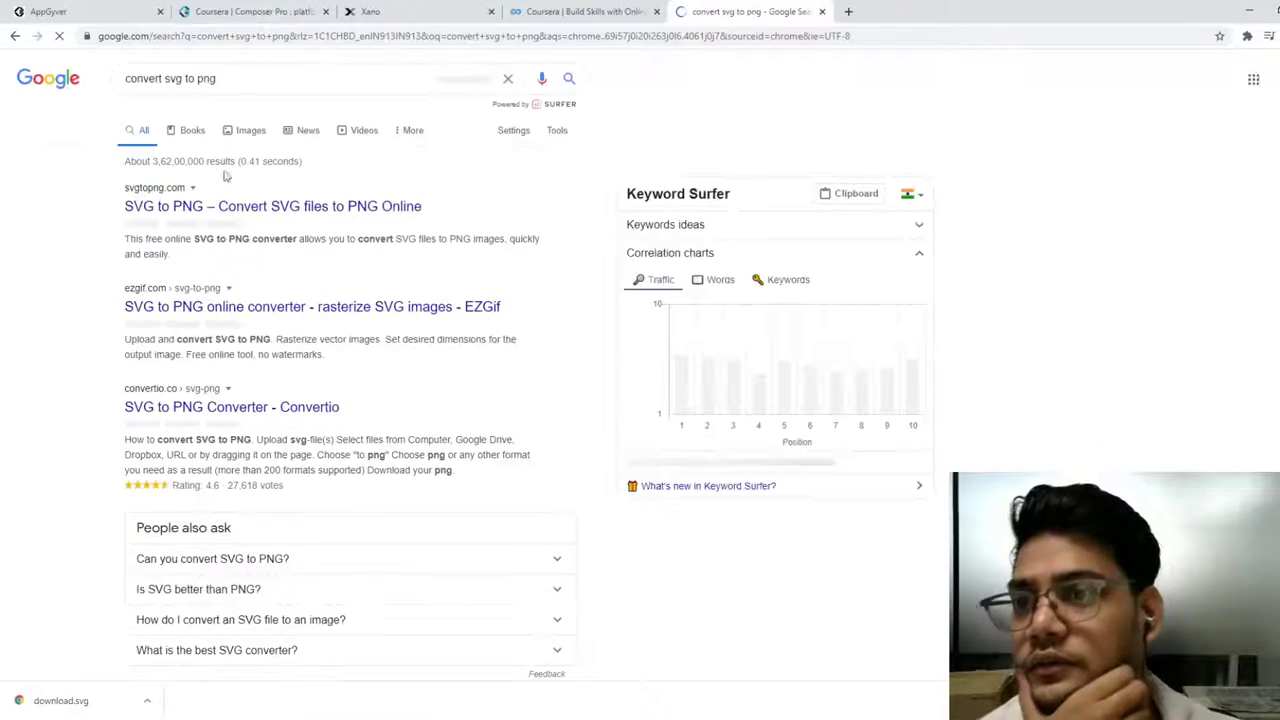
Step: Convert download.svg to PNG on the svgtopng.com site and download all converted files
left_click(200, 210)
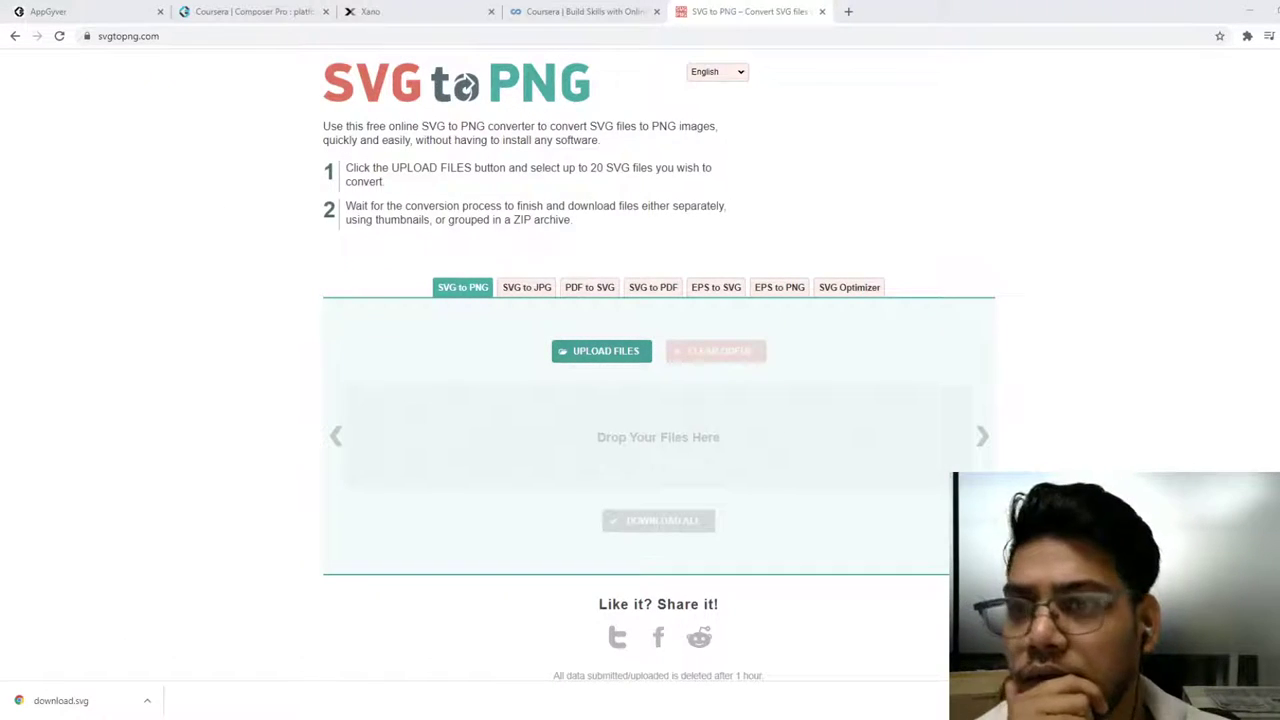
left_click_drag(60, 700, 554, 406)
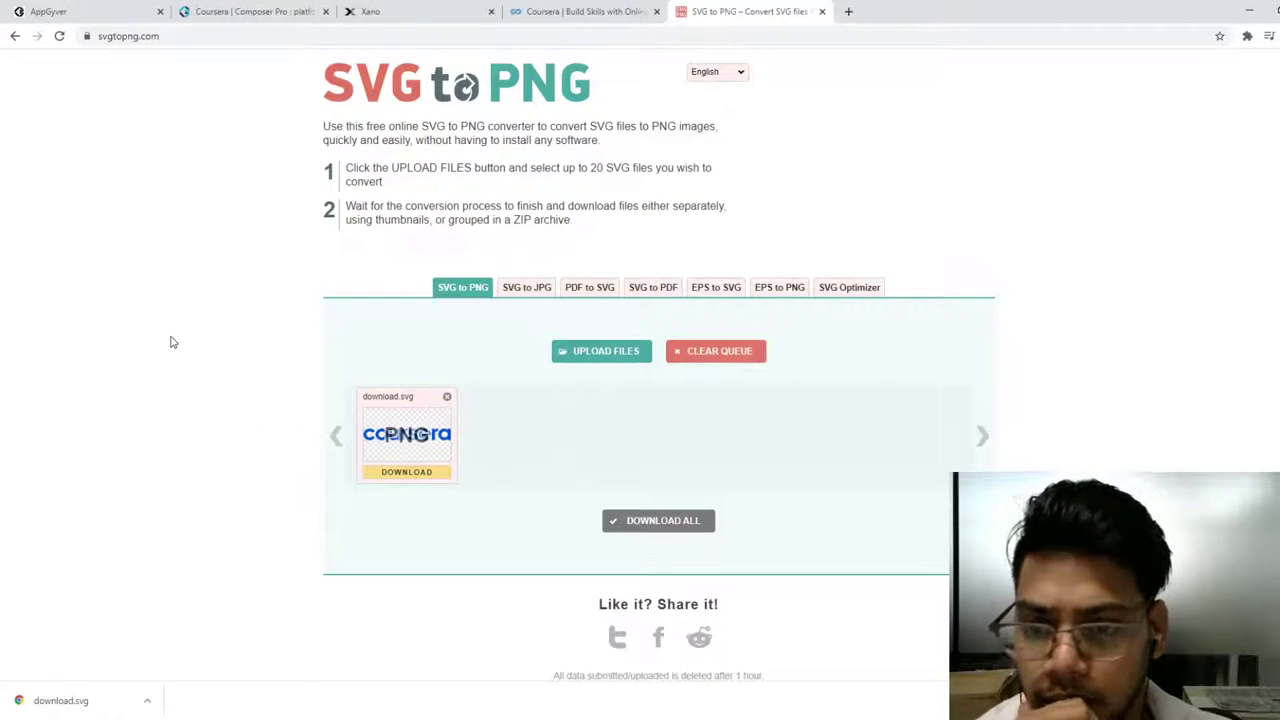
left_click(655, 522)
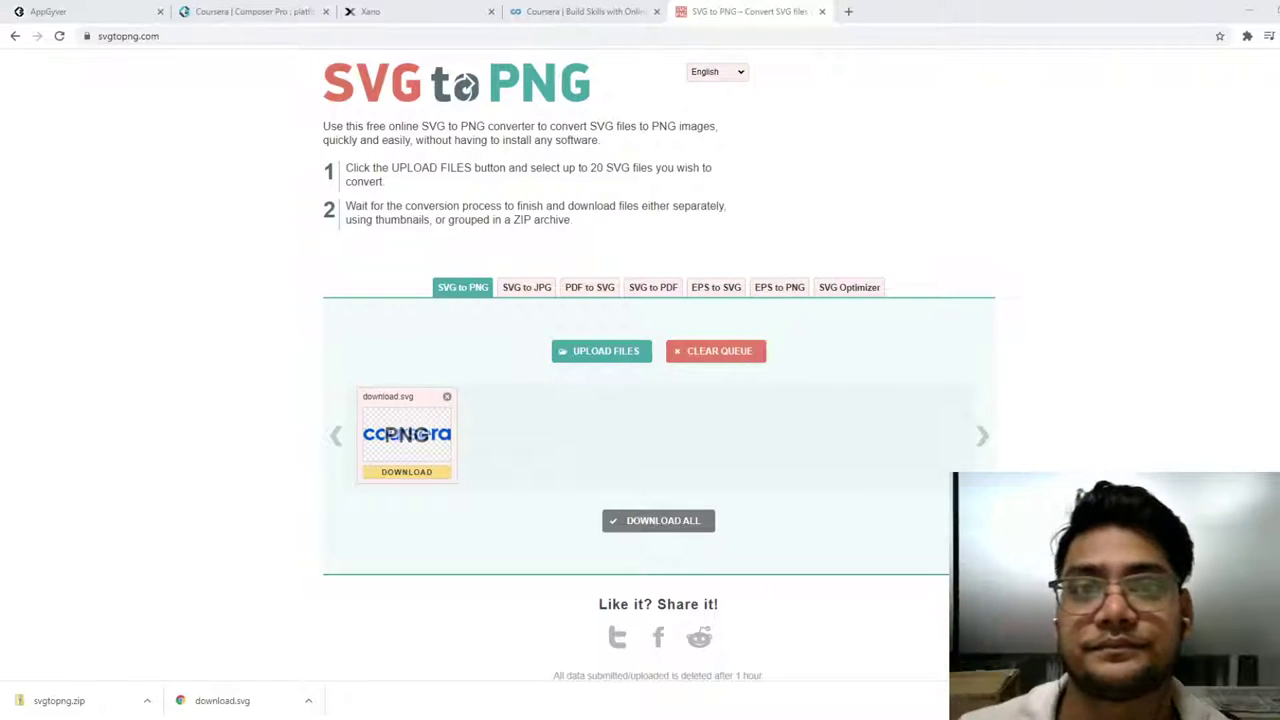
Step: Return to the AppGyver page builder, upload the converted Coursera logo to the image assets and use it as the image's source
left_click(268, 11)
left_click(610, 220)
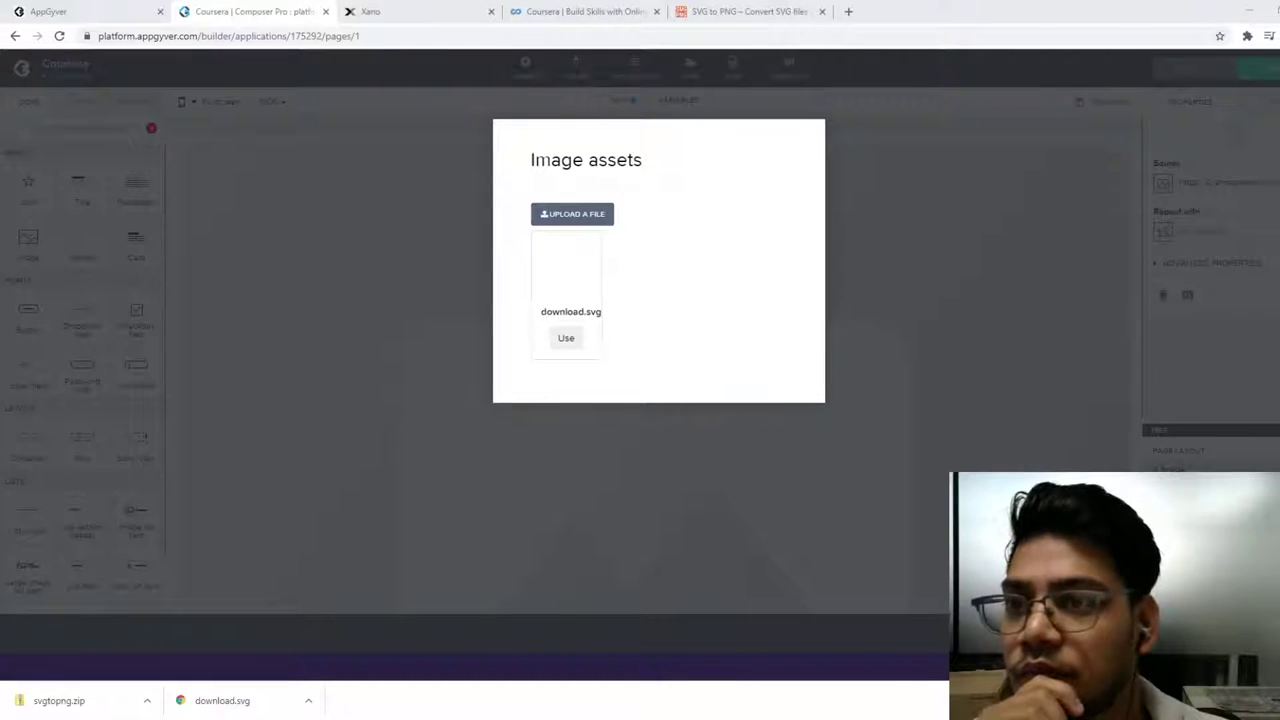
left_click(543, 357)
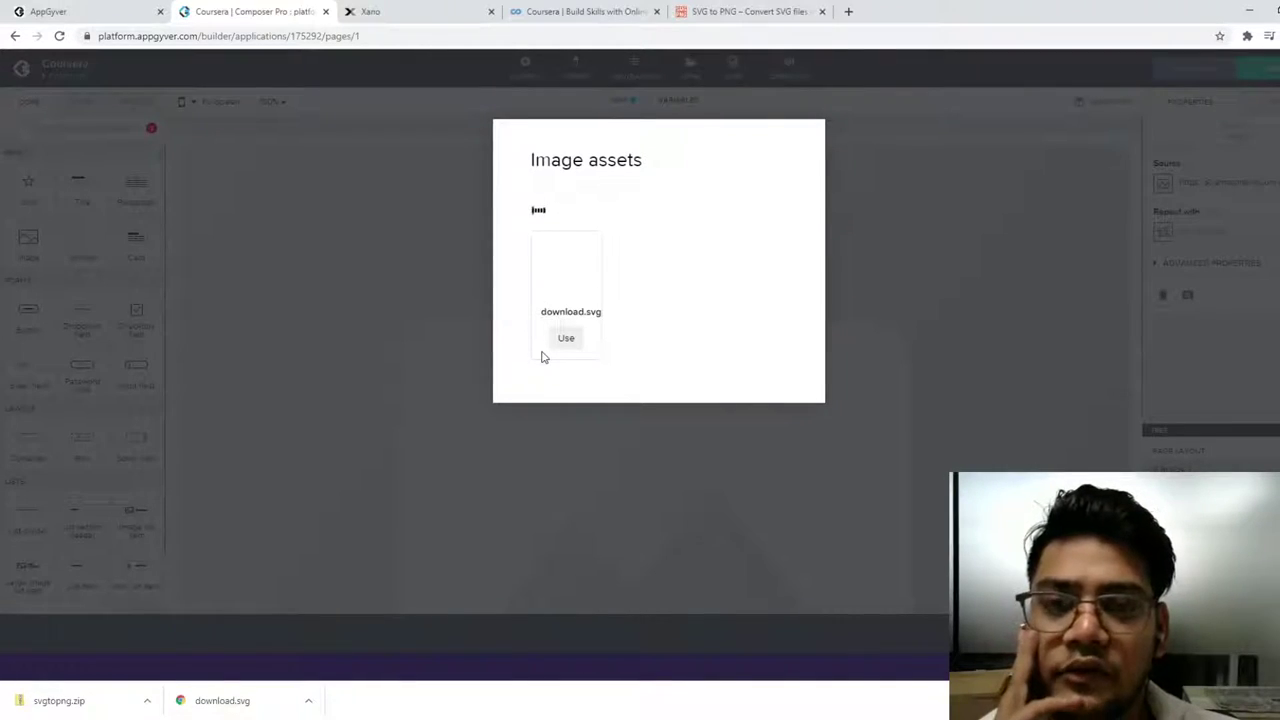
left_click(543, 357)
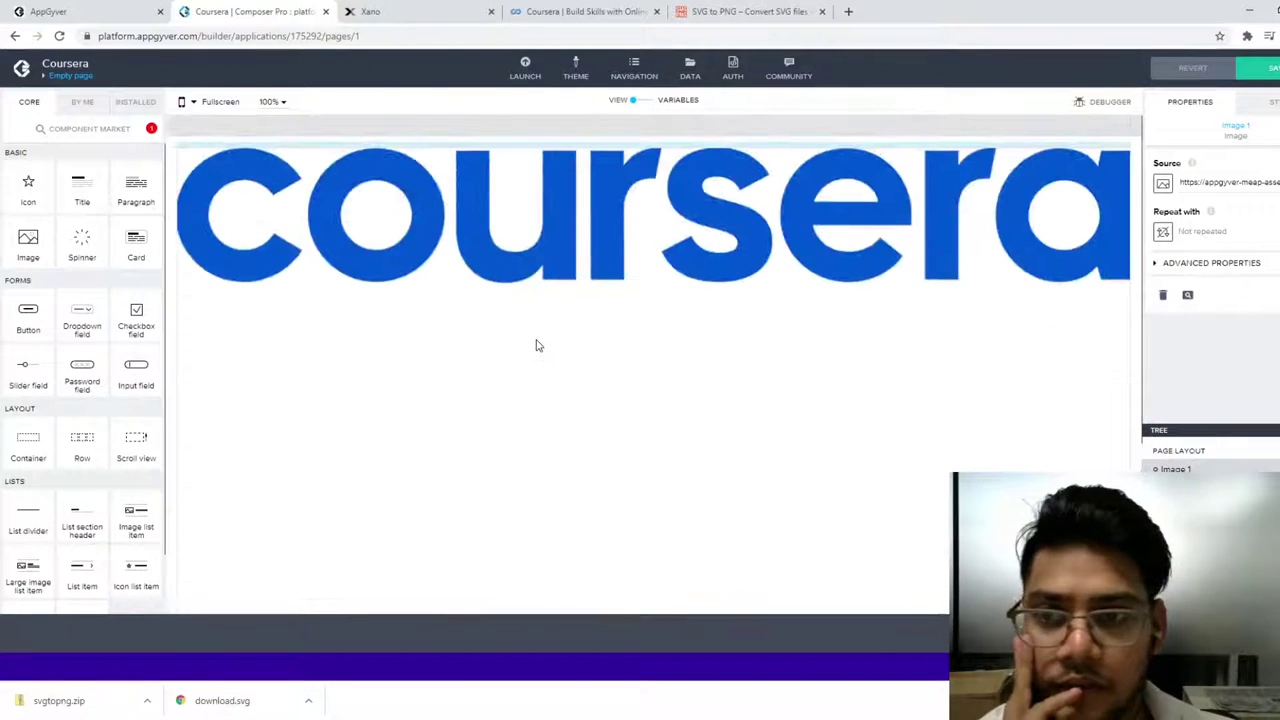
Step: Select the Coursera logo image and examine its dimension, position and image style options for a way to resize it
left_click(717, 470)
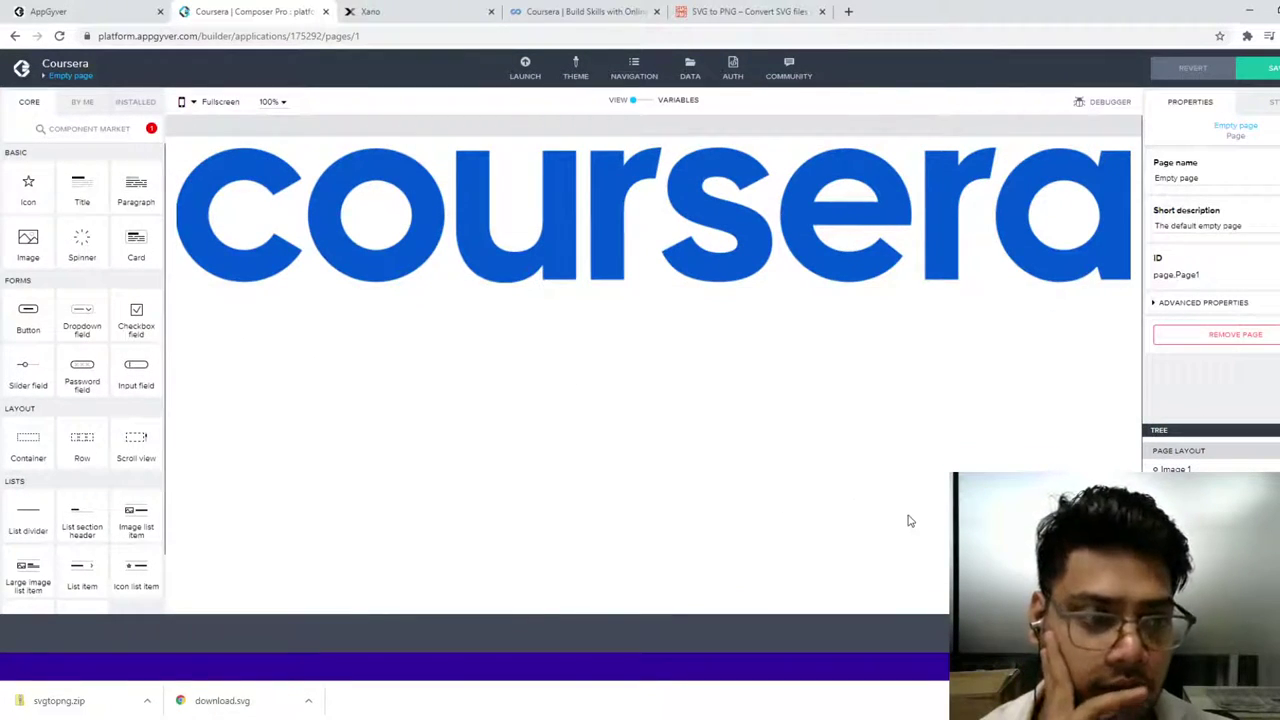
left_click(517, 262)
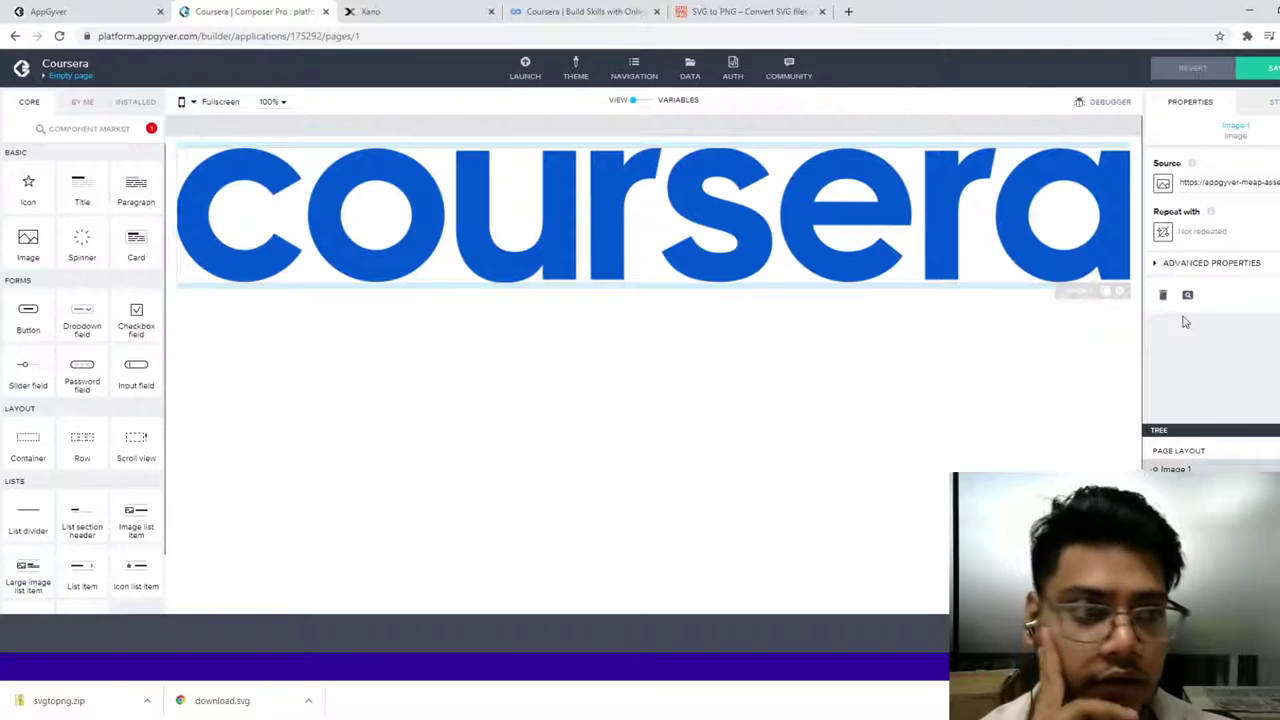
left_click_drag(720, 188, 672, 182)
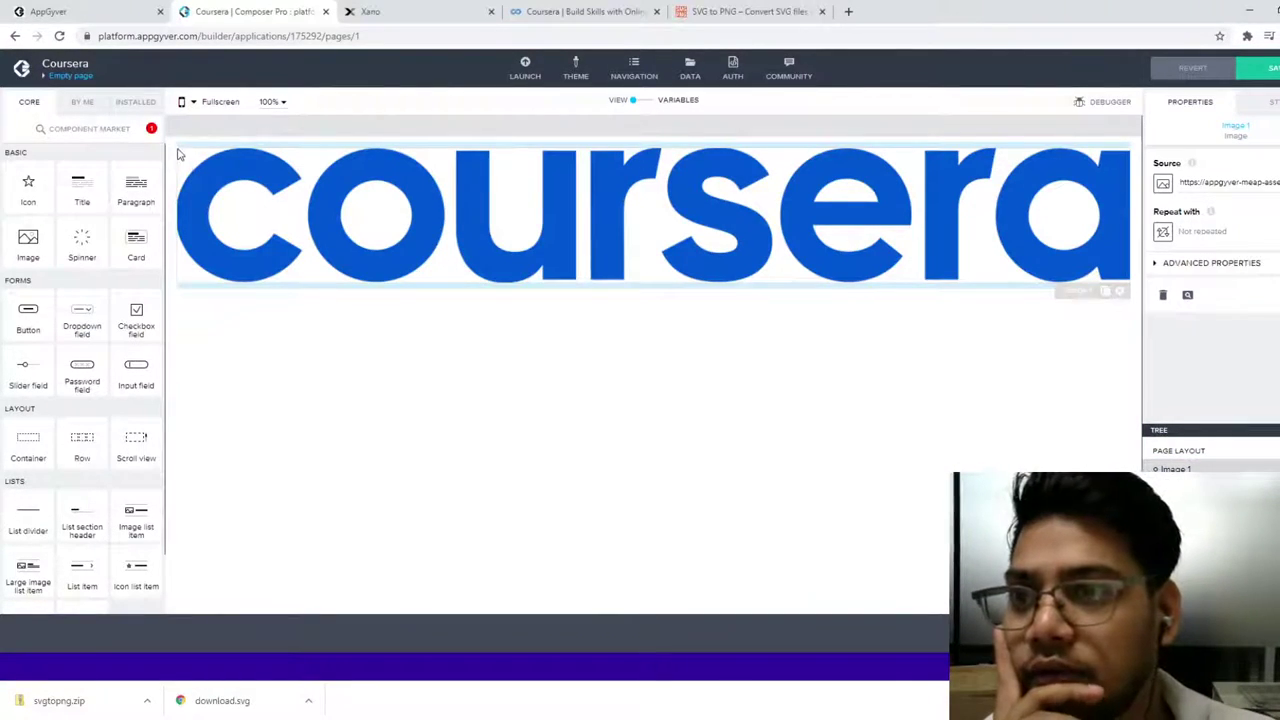
left_click(1270, 103)
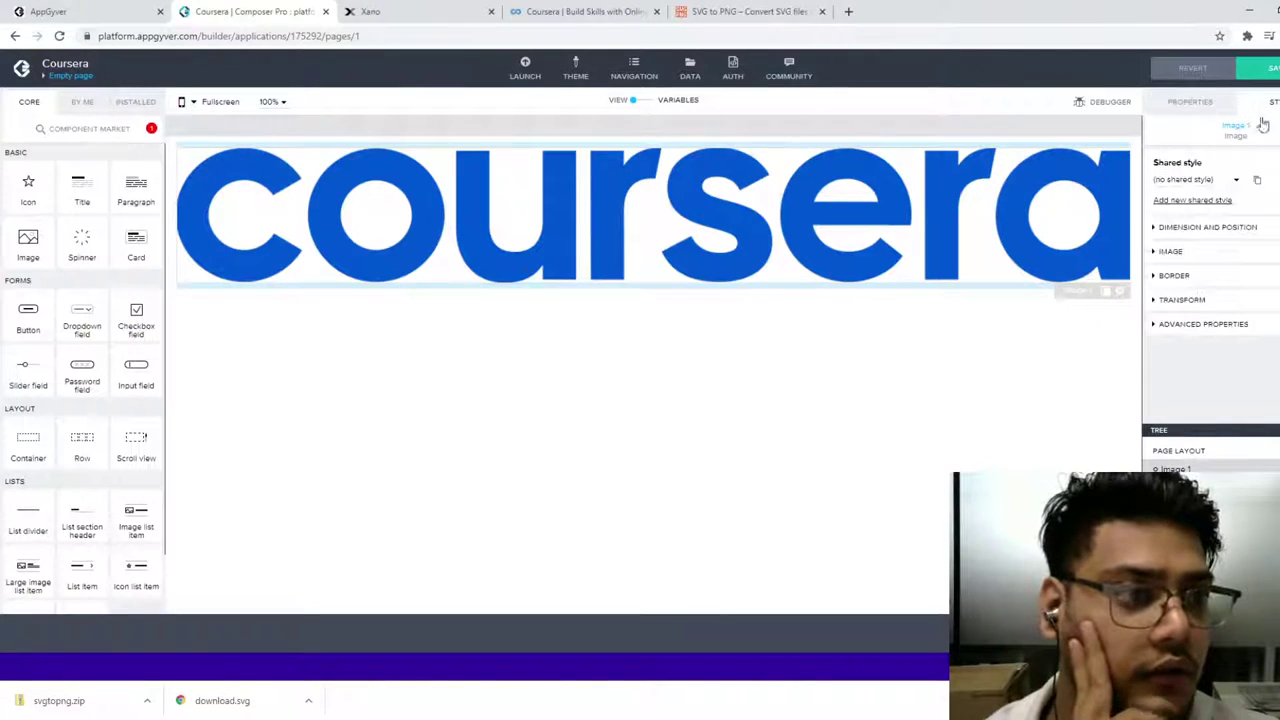
left_click(1186, 228)
left_click(1187, 229)
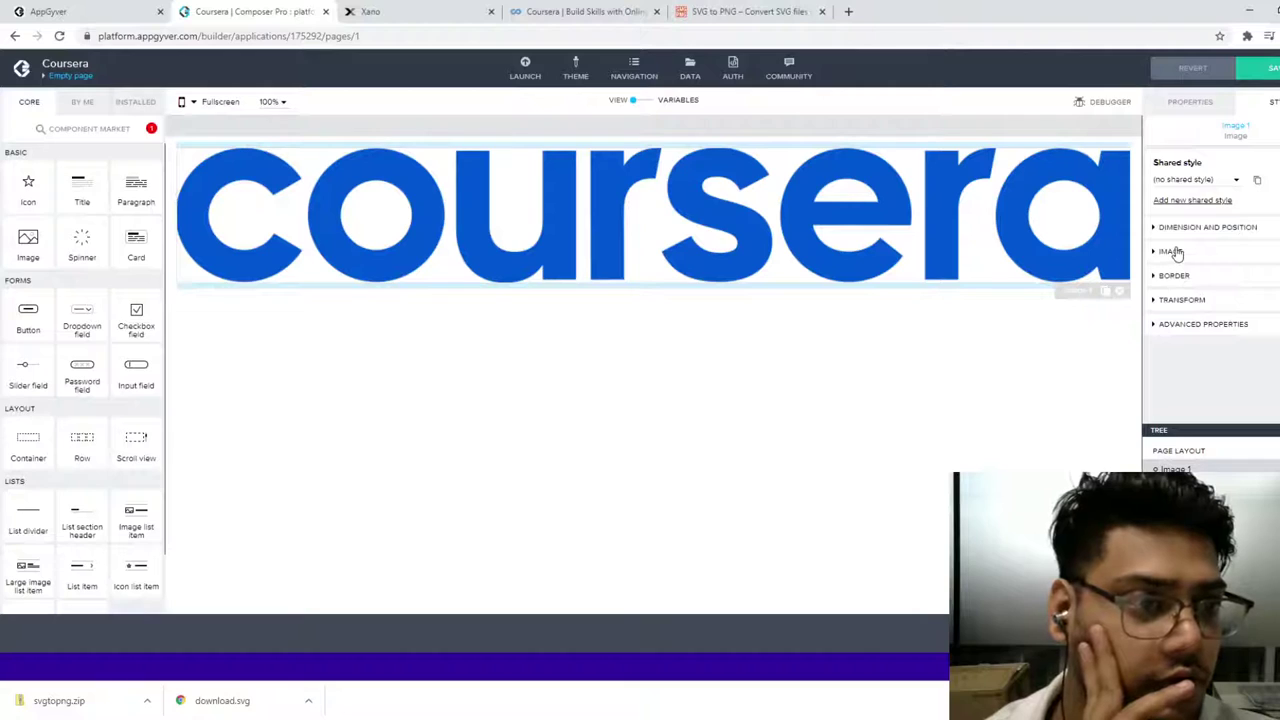
left_click(1176, 252)
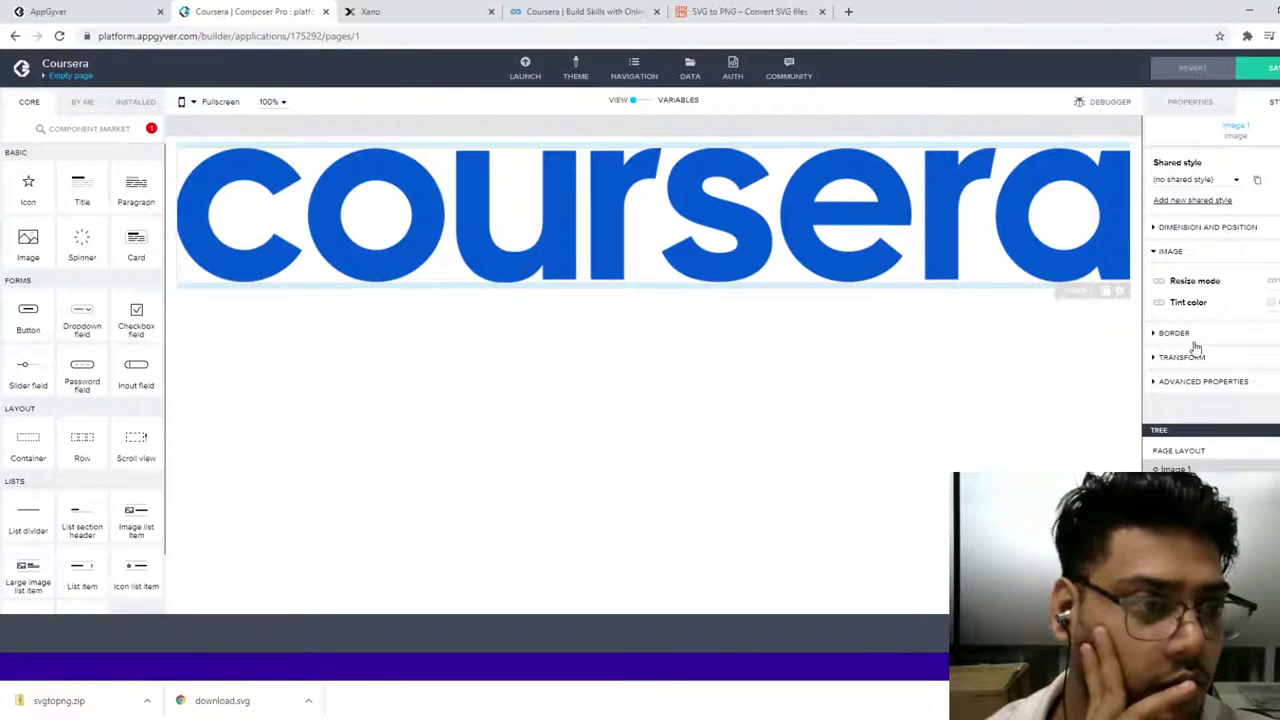
left_click(1166, 252)
Step: Set the Coursera image's component display name to "logo" in its advanced properties
left_click(1190, 102)
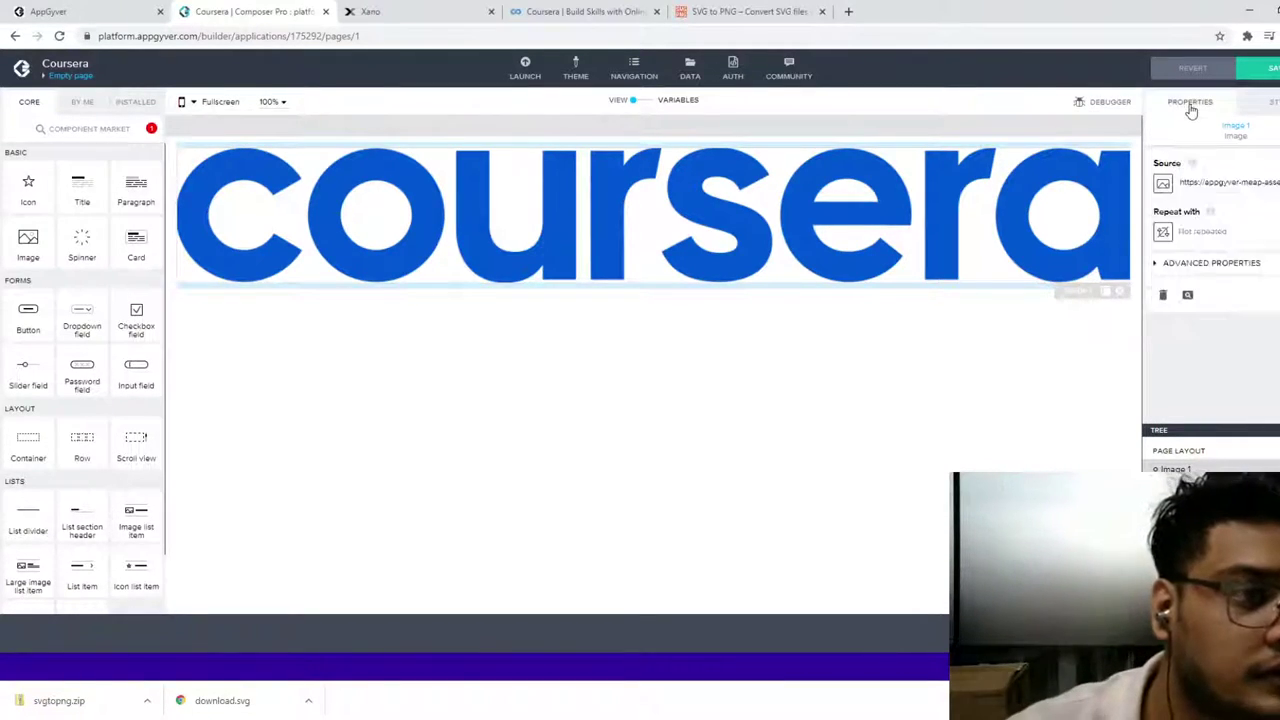
left_click(1170, 263)
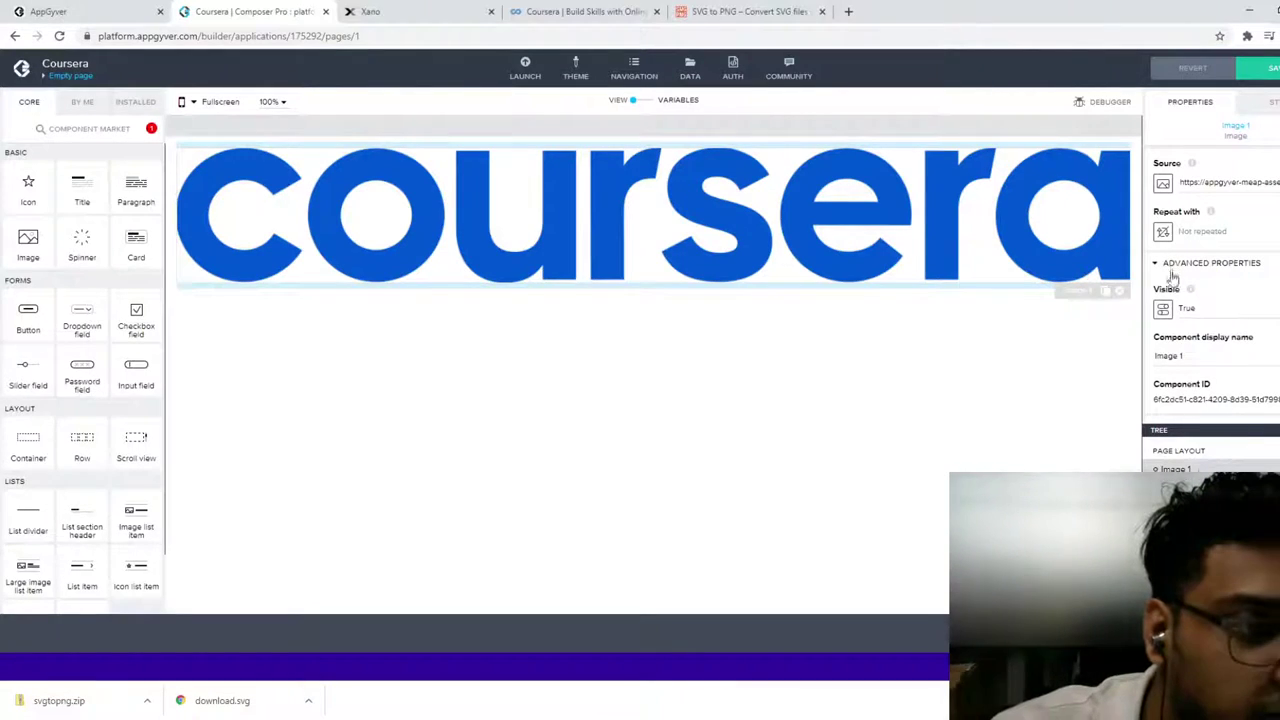
scroll(1200, 326, "down", 1)
left_click(1202, 326)
triple_click(1202, 326)
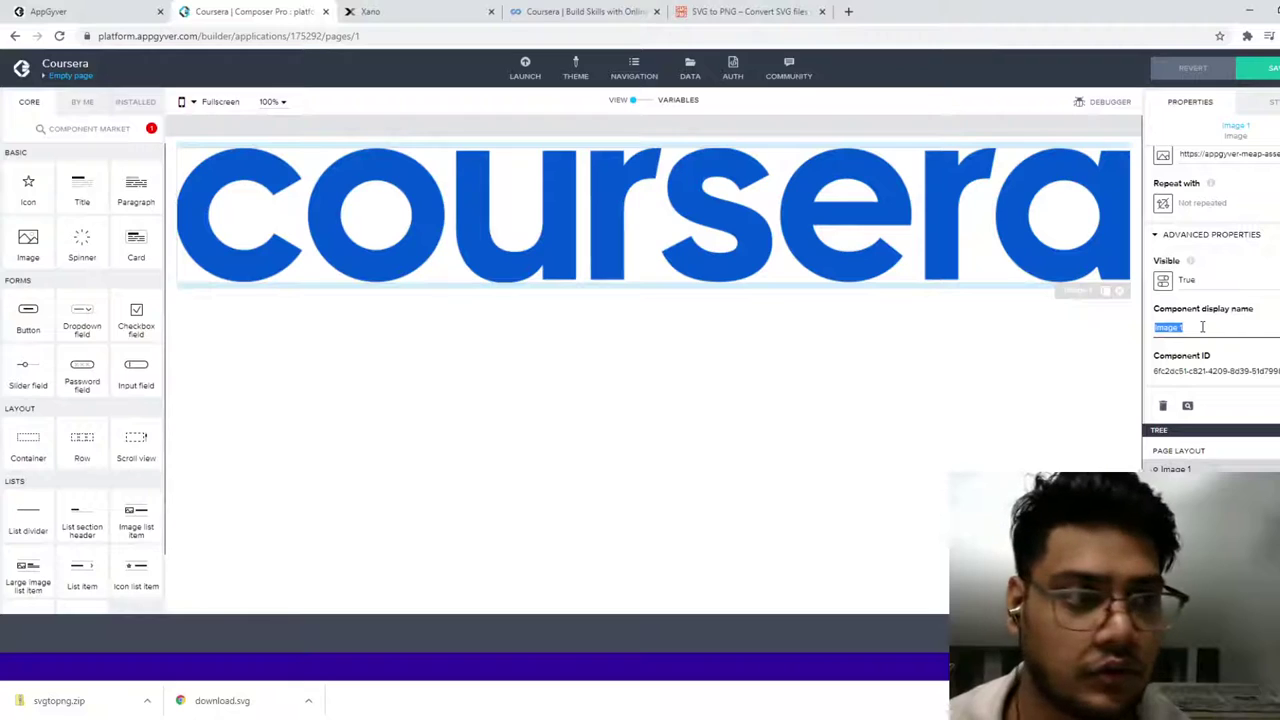
type("logo")
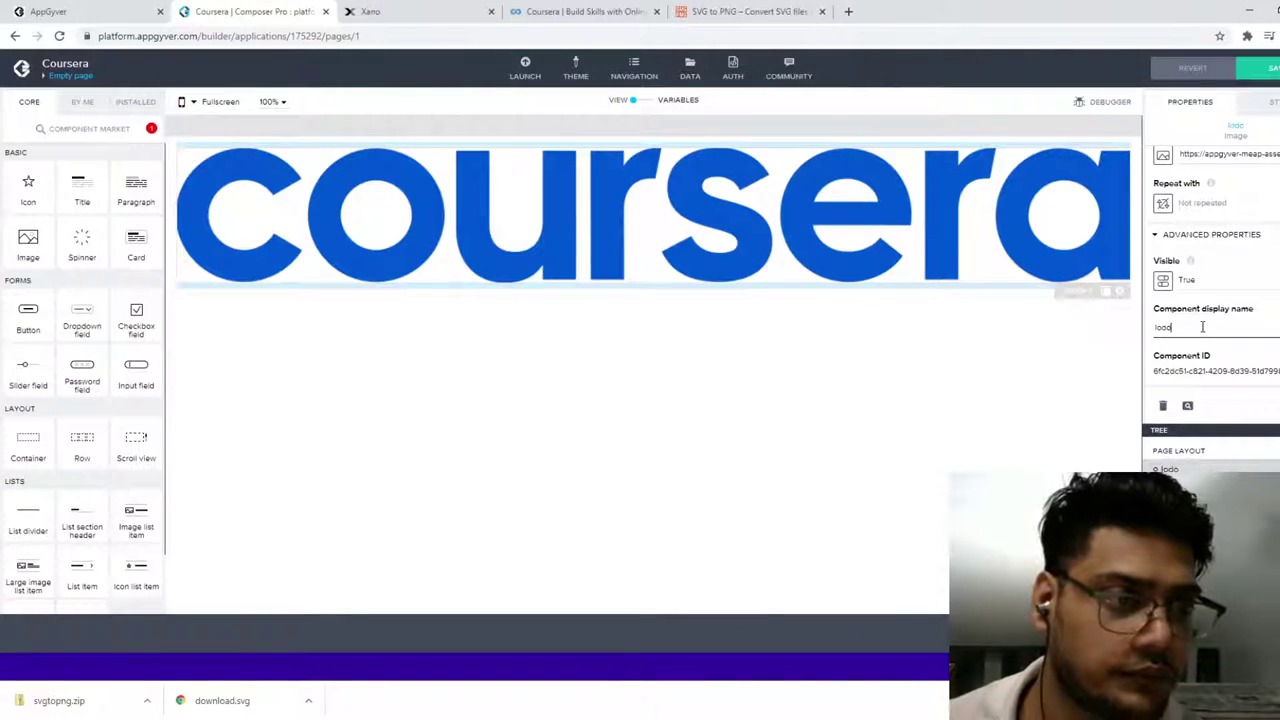
key("BackSpace")
type("go")
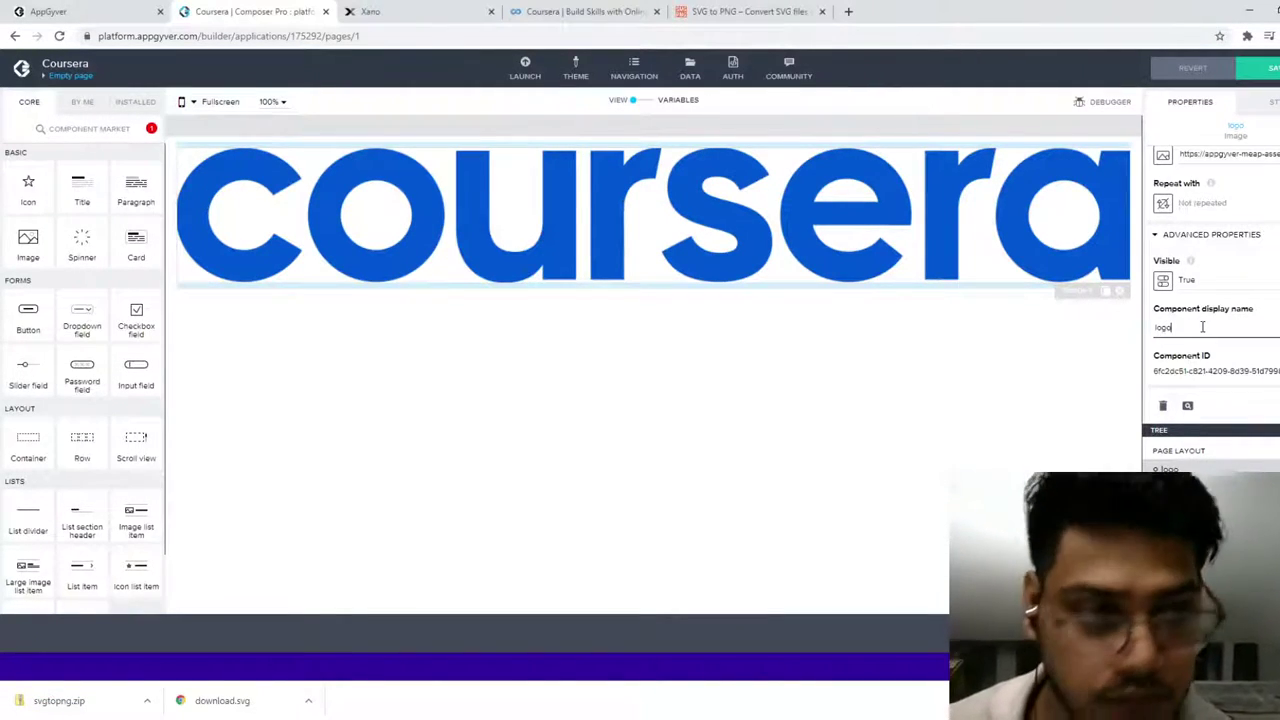
Step: Set the border width of the logo image to 50 in its style settings
left_click(1262, 104)
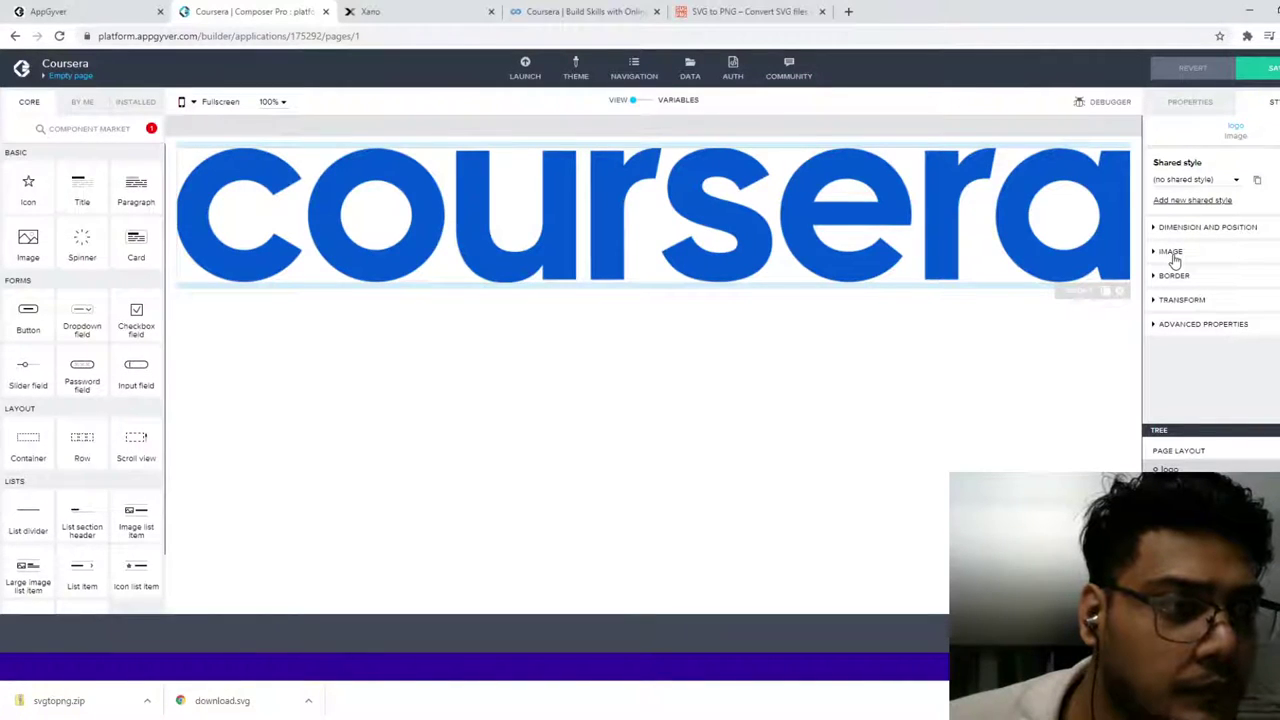
left_click(1186, 326)
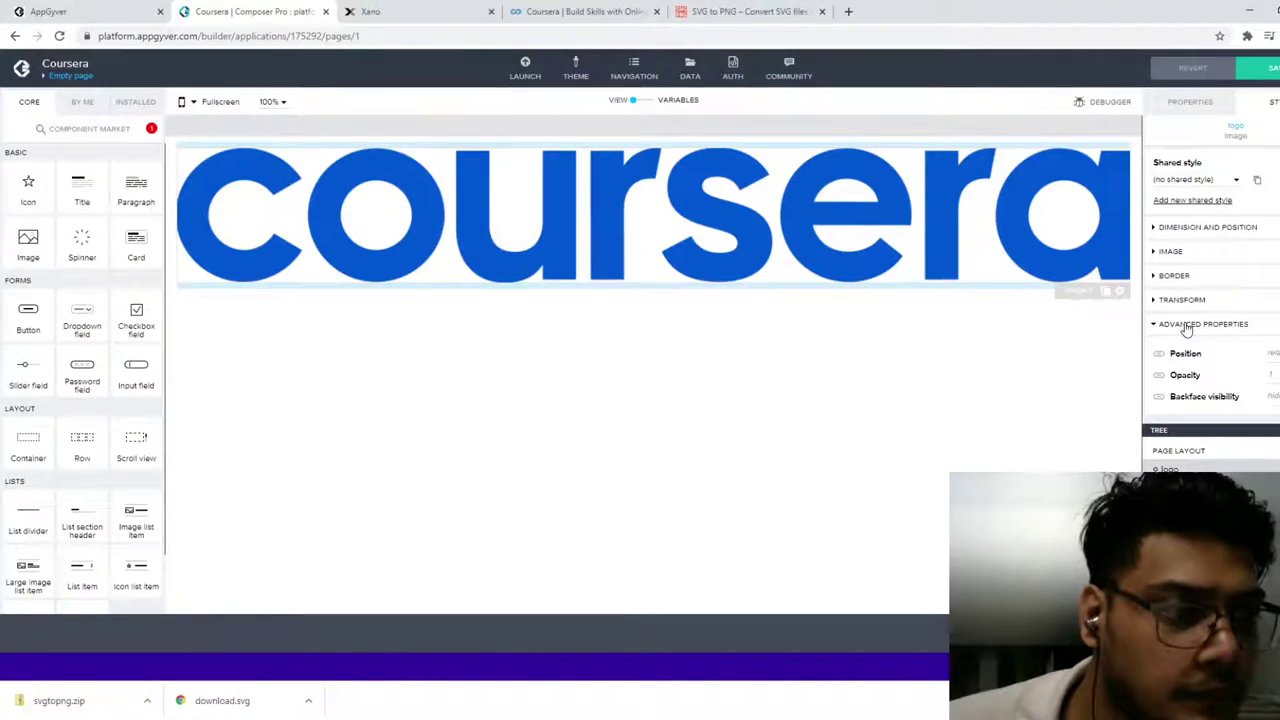
left_click(1181, 302)
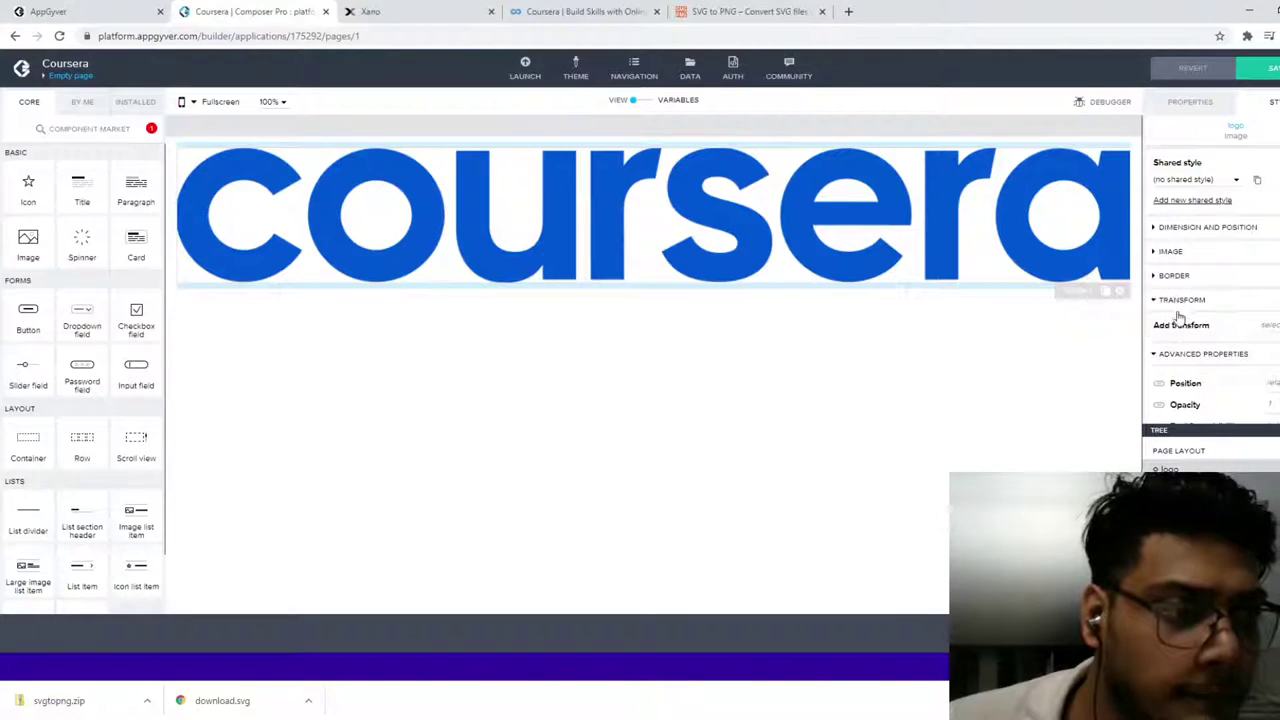
left_click(1175, 276)
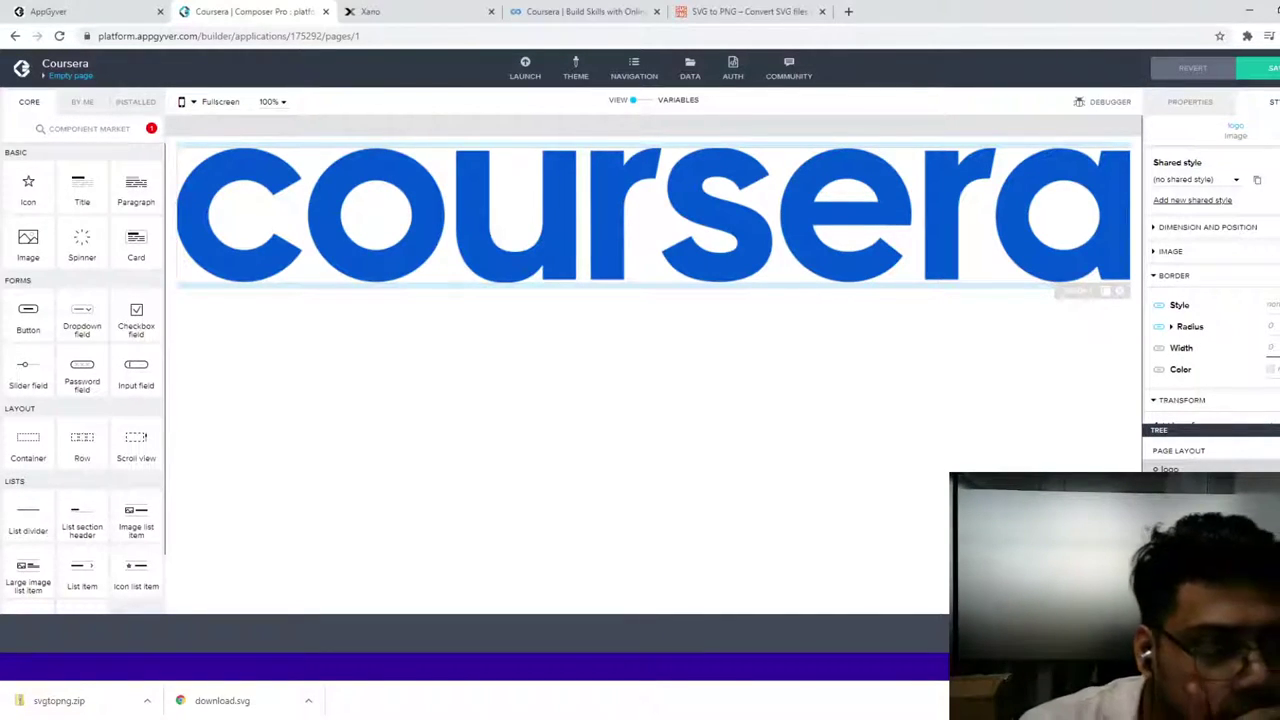
type("50")
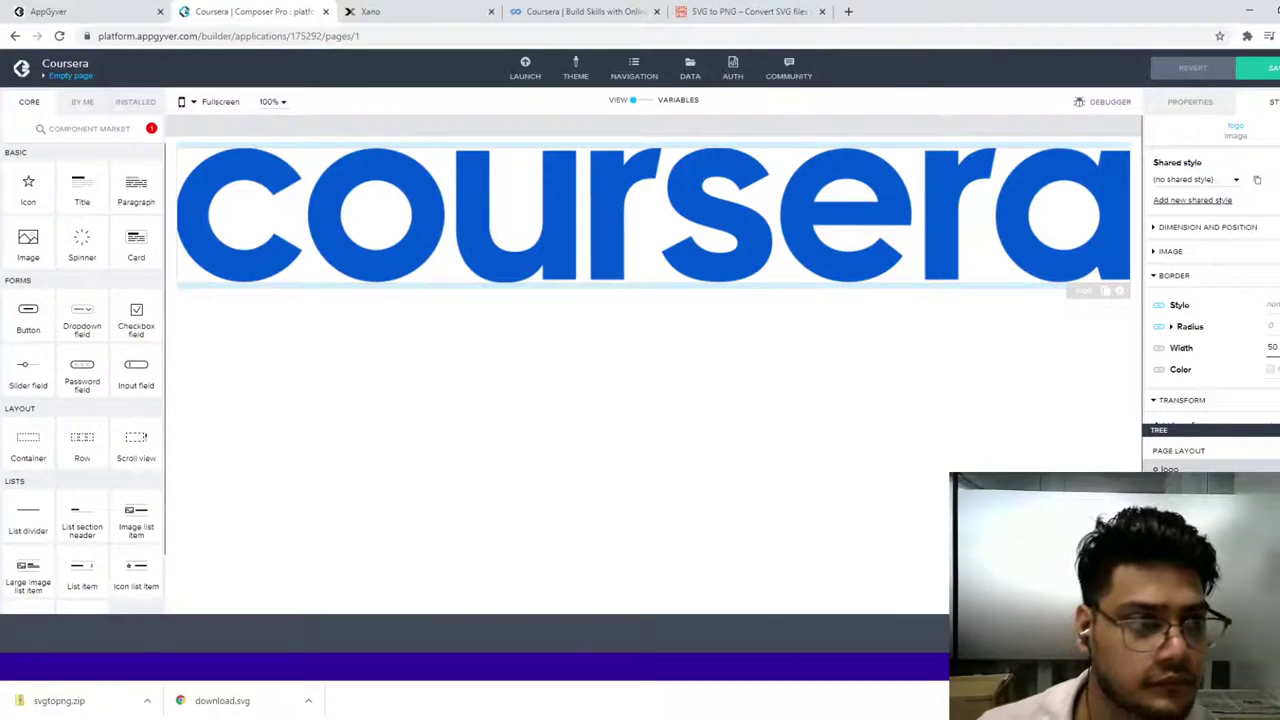
scroll(1220, 372, "down", 2)
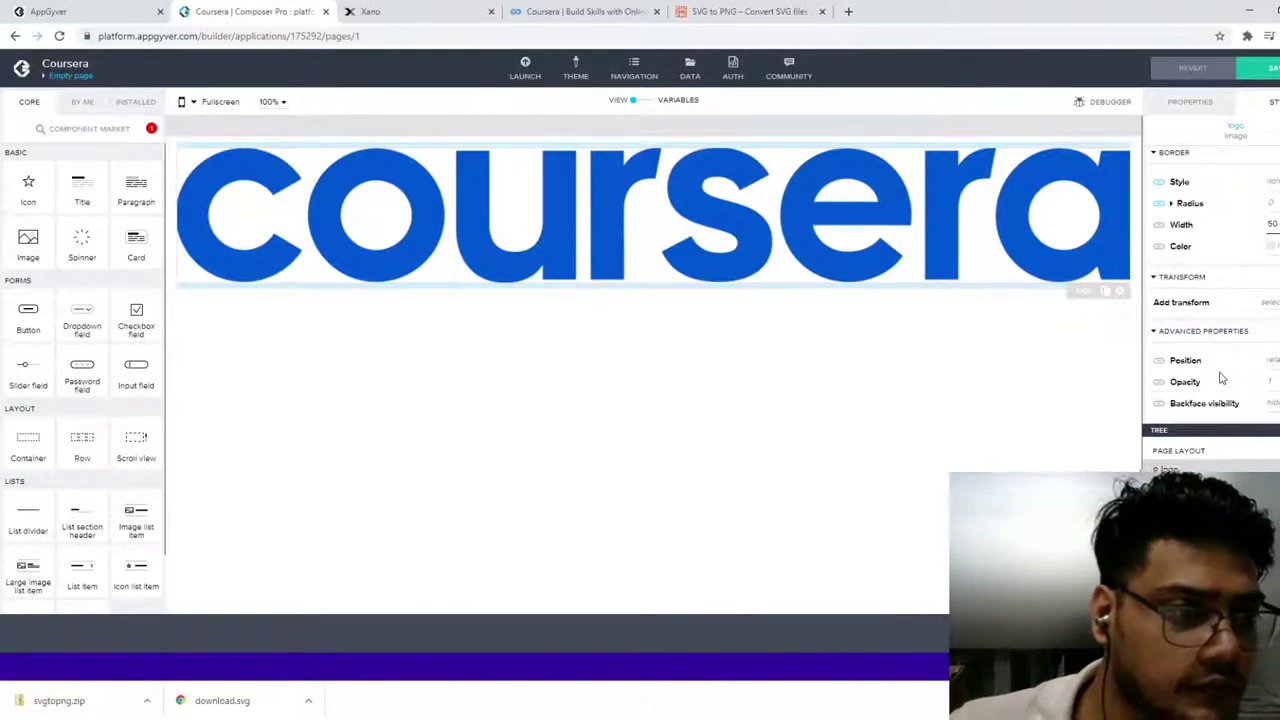
scroll(1220, 377, "up", 2)
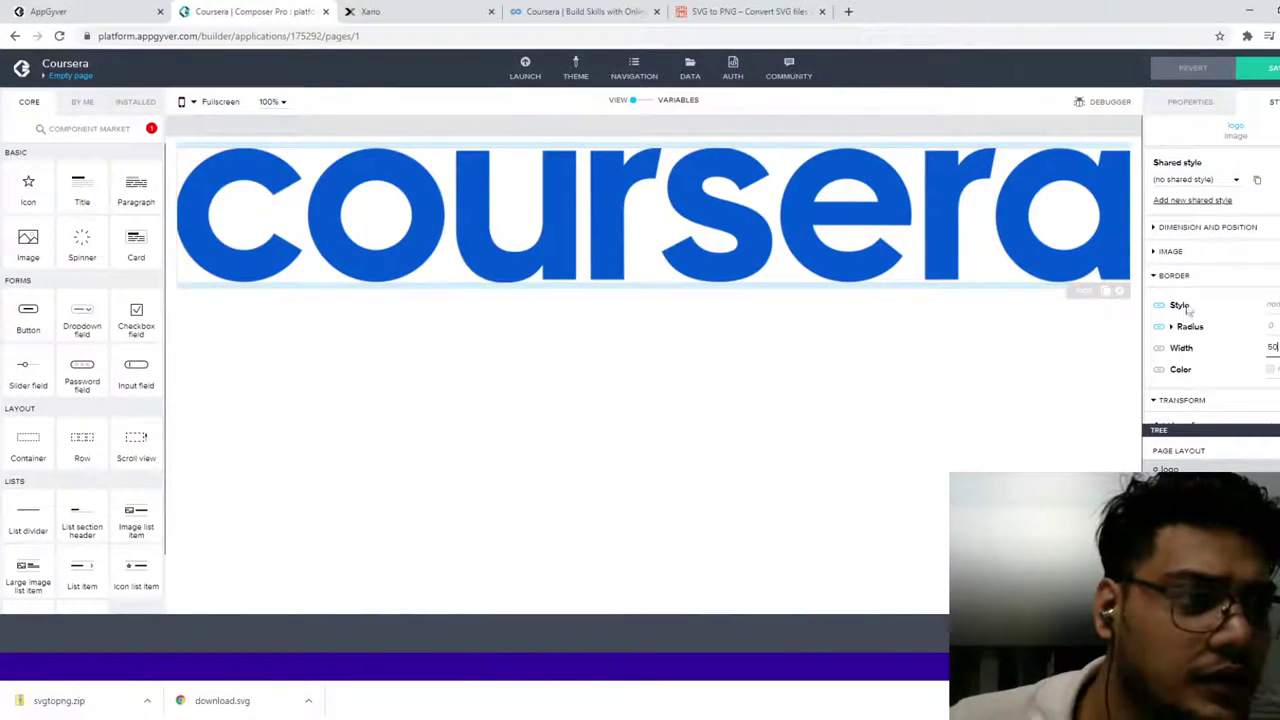
Step: Set the logo image's width to 100 px and its height to 40 in its dimension settings
left_click(1199, 229)
left_click(1185, 274)
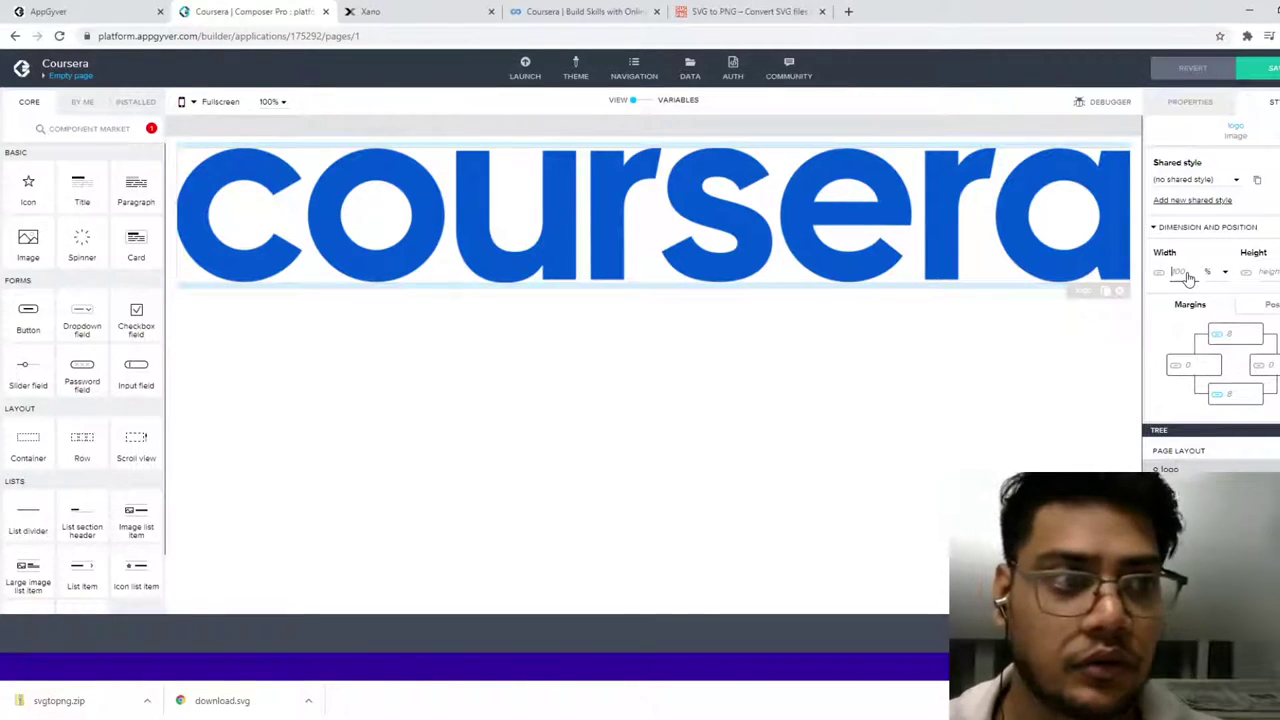
type("100")
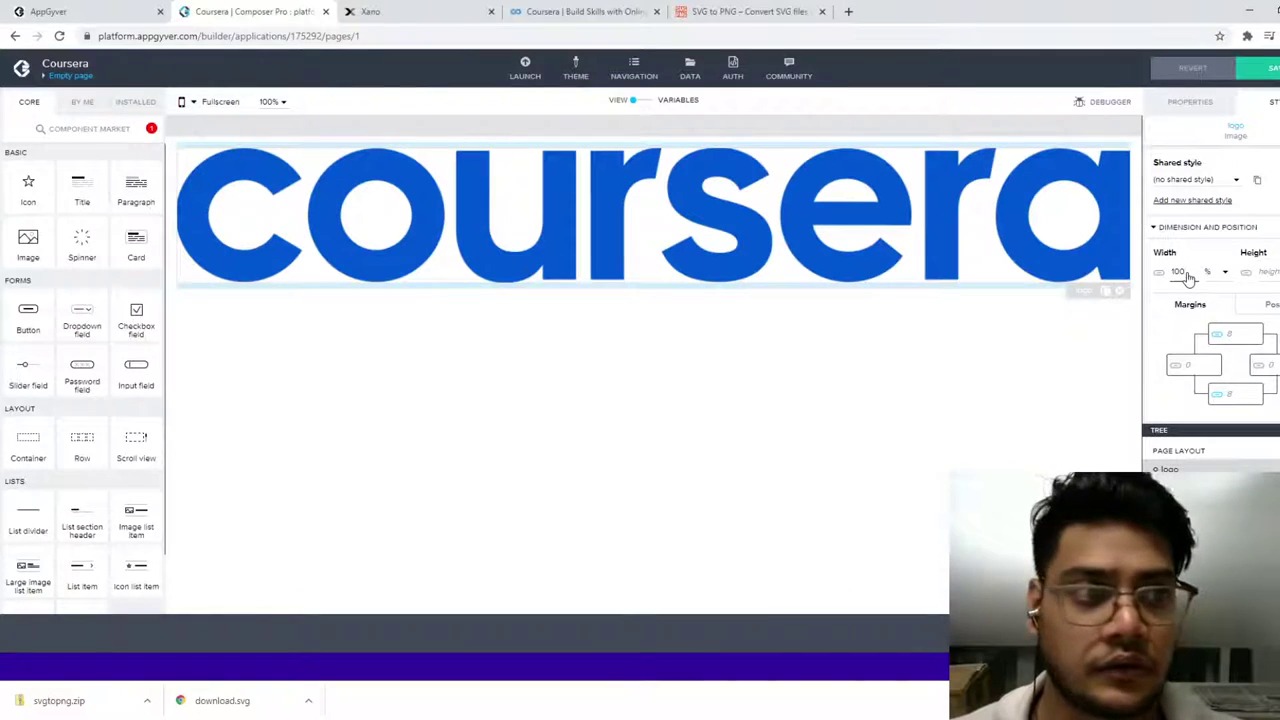
key("BackSpace")
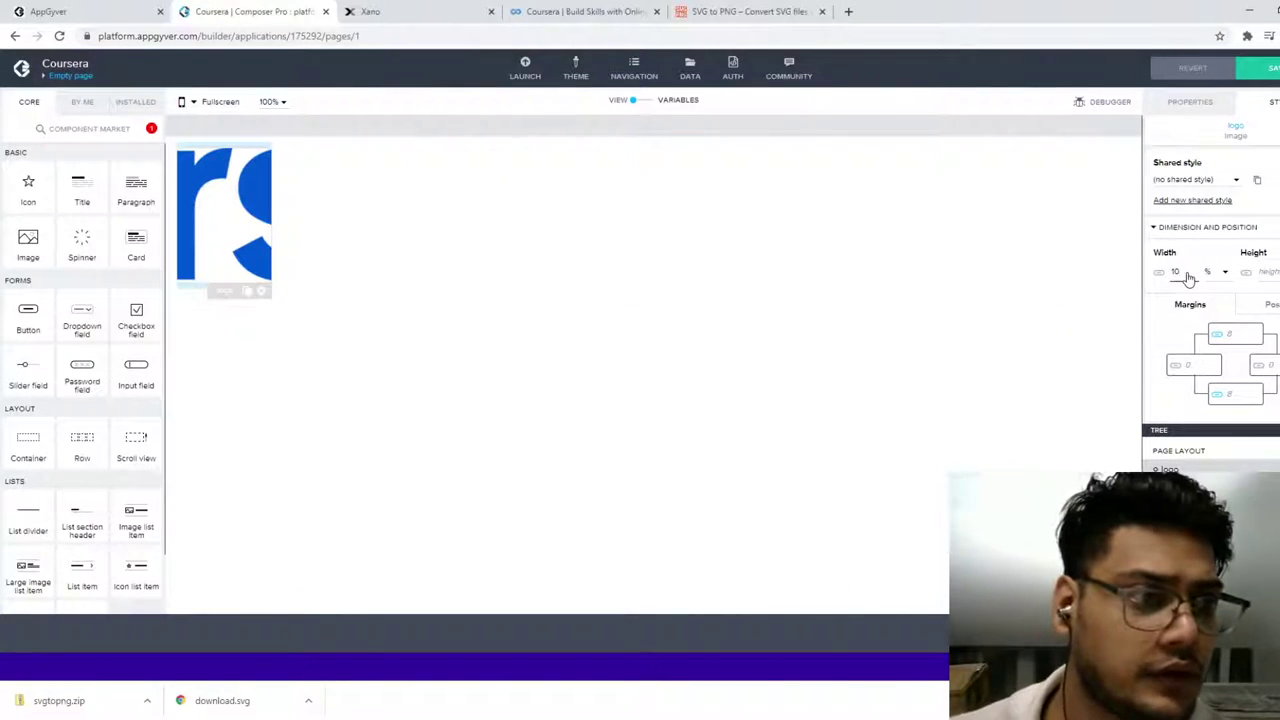
left_click(1217, 297)
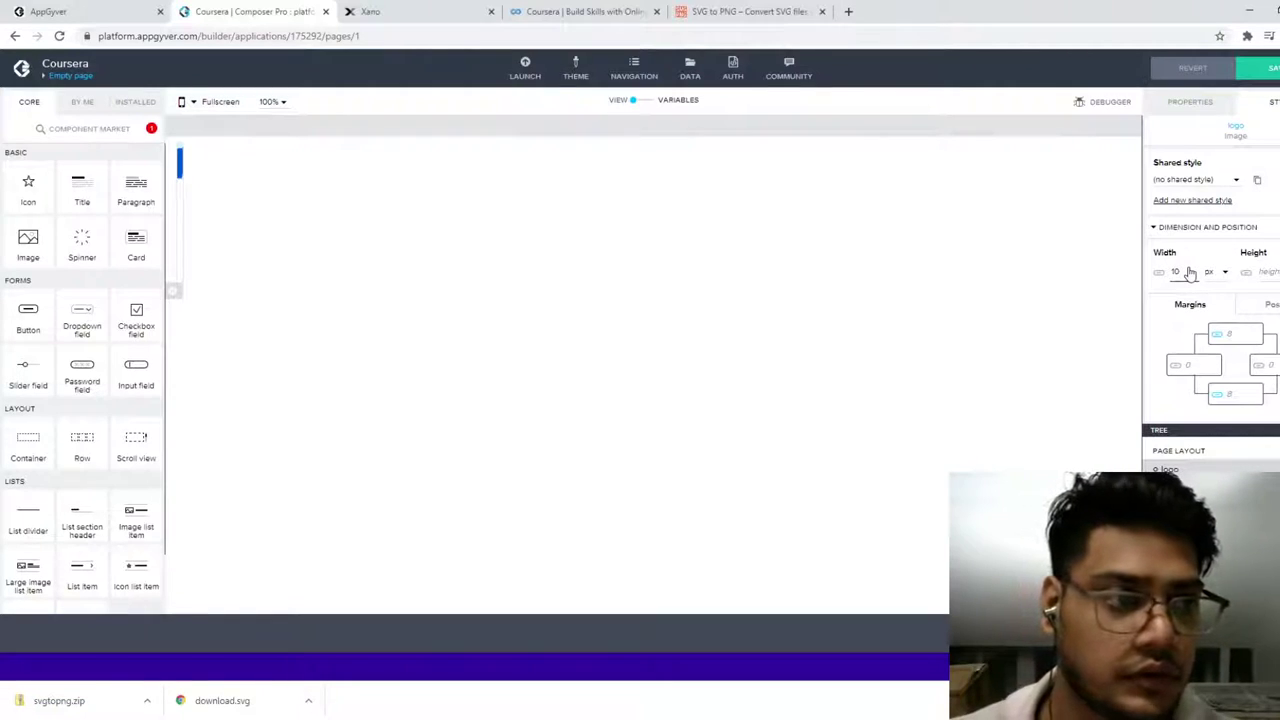
type("0")
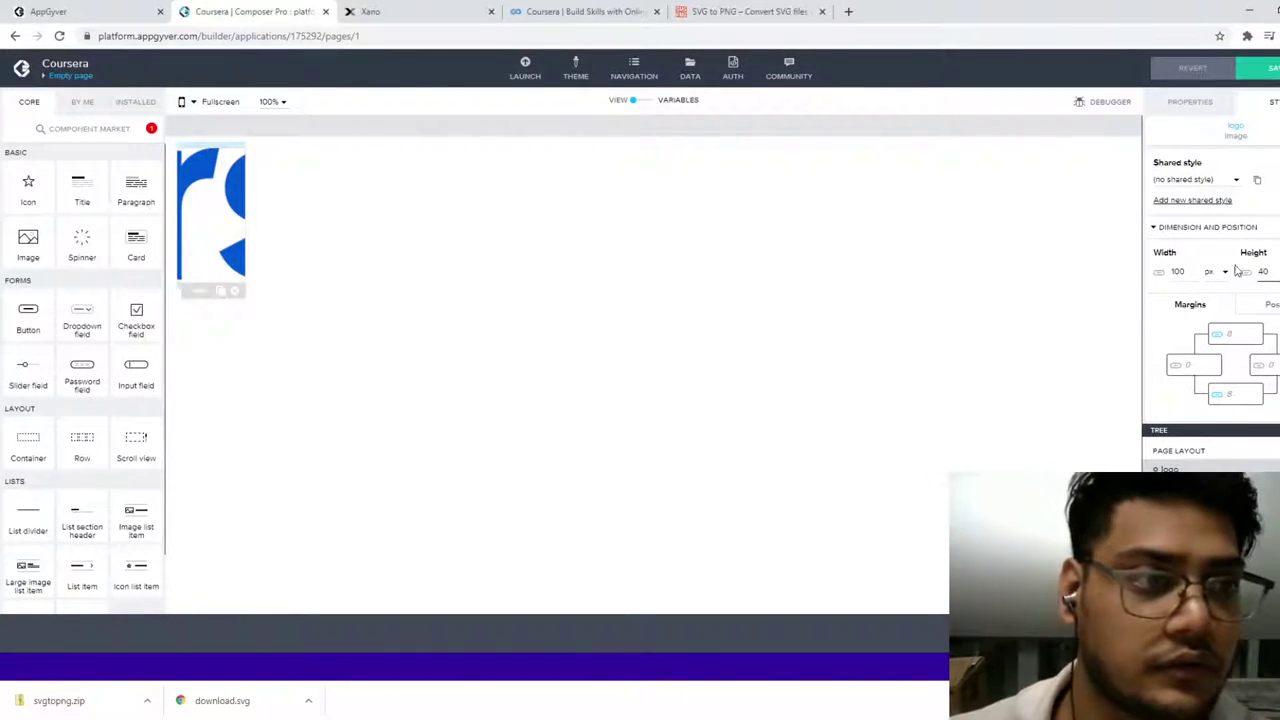
Step: Try a width of 300 % for the logo image and change it to 300 px
left_click(1192, 275)
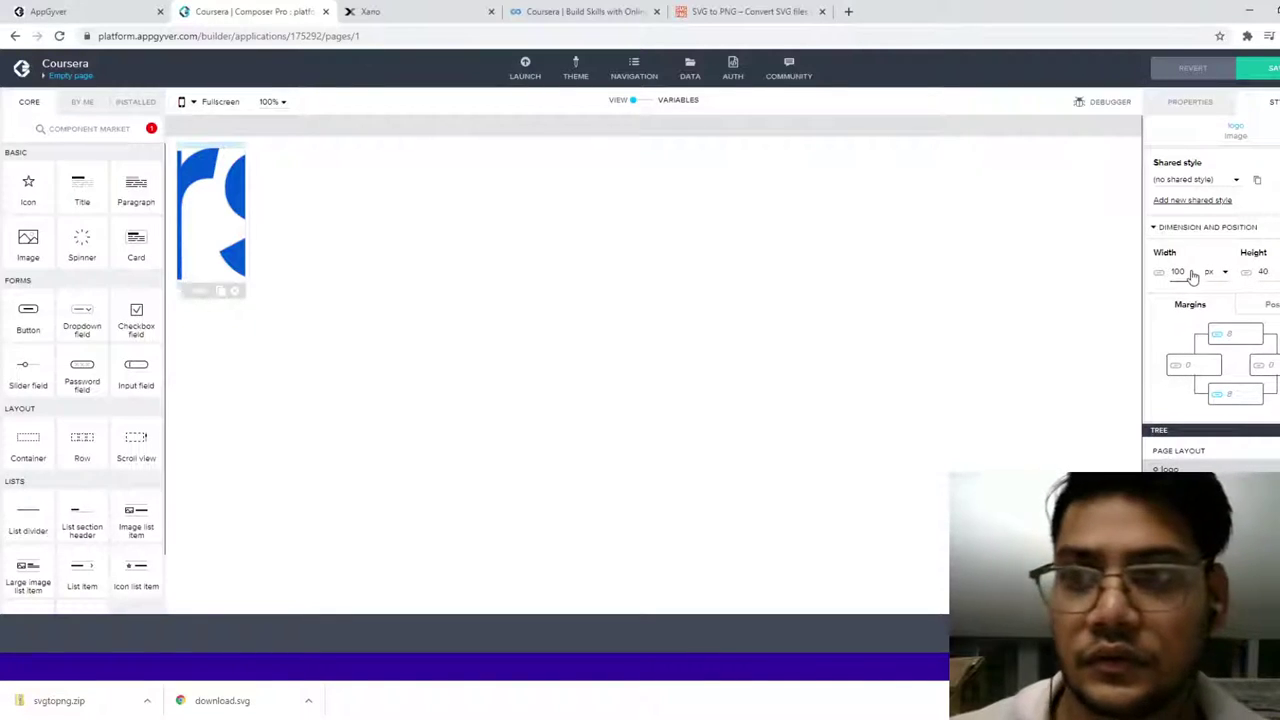
key("BackSpace")
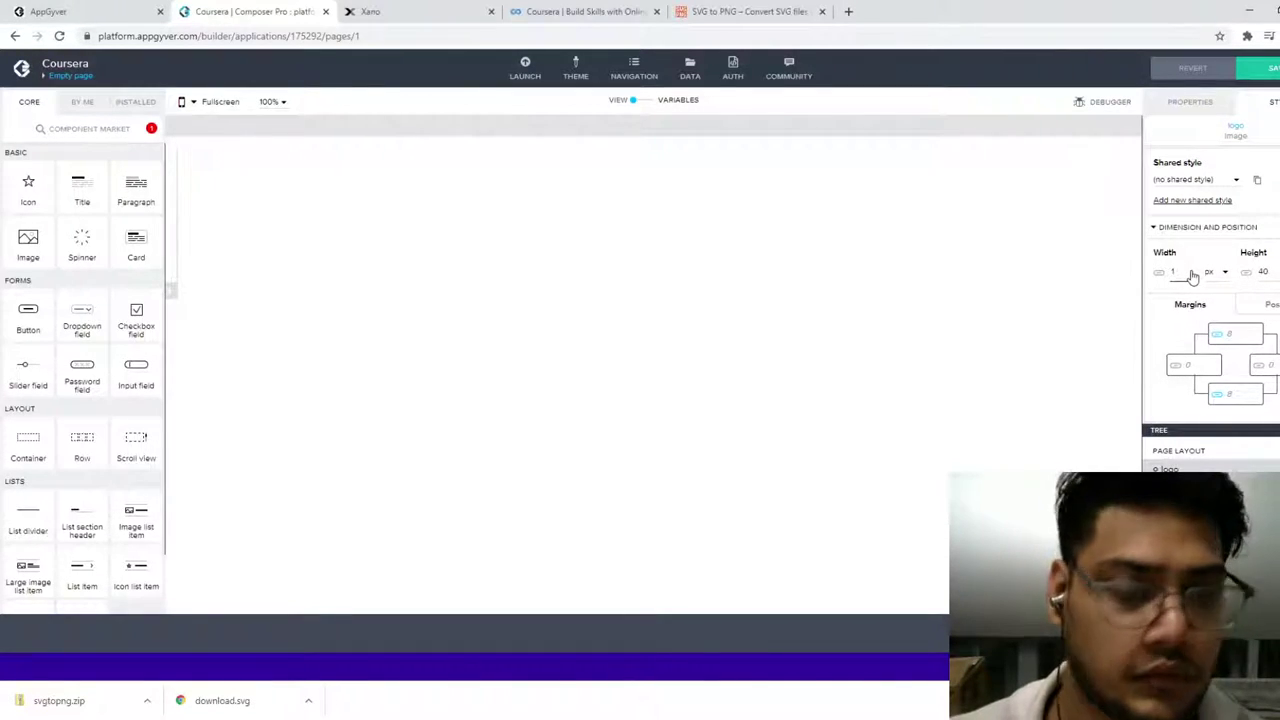
type("0%")
key("BackSpace")
key("BackSpace")
key("BackSpace")
type("300")
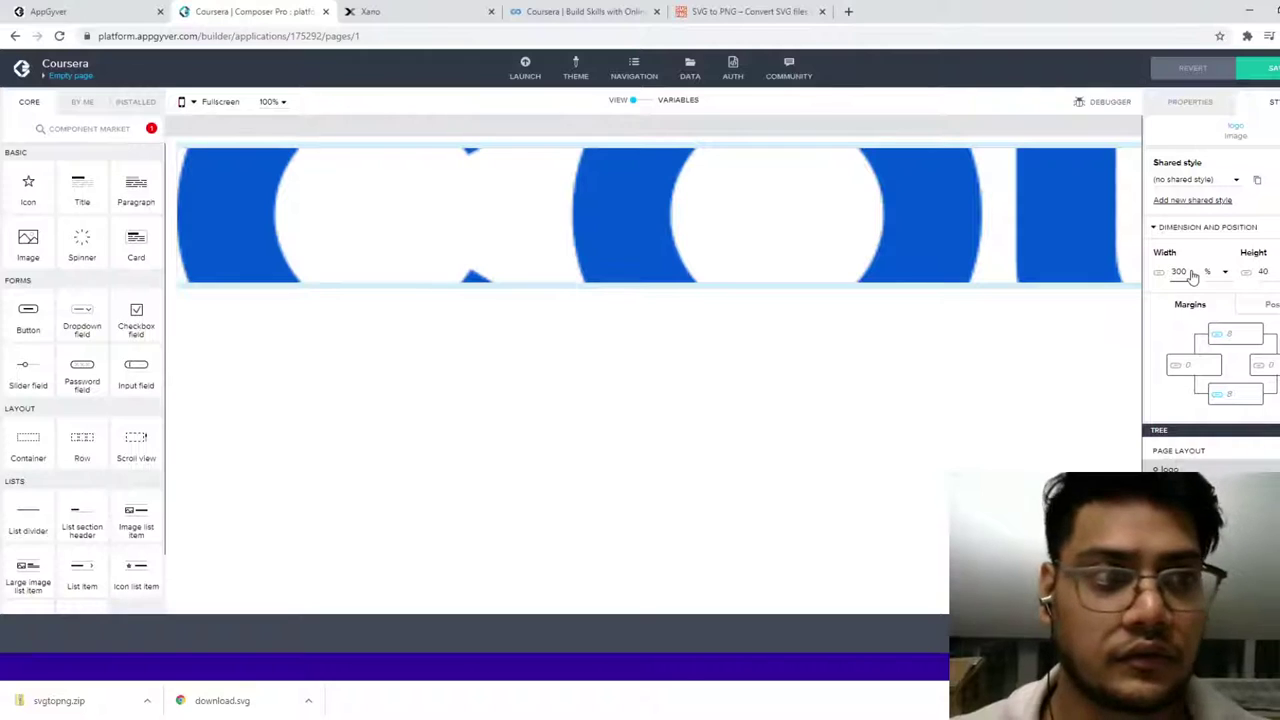
key("BackSpace")
left_click(1222, 274)
left_click(1216, 313)
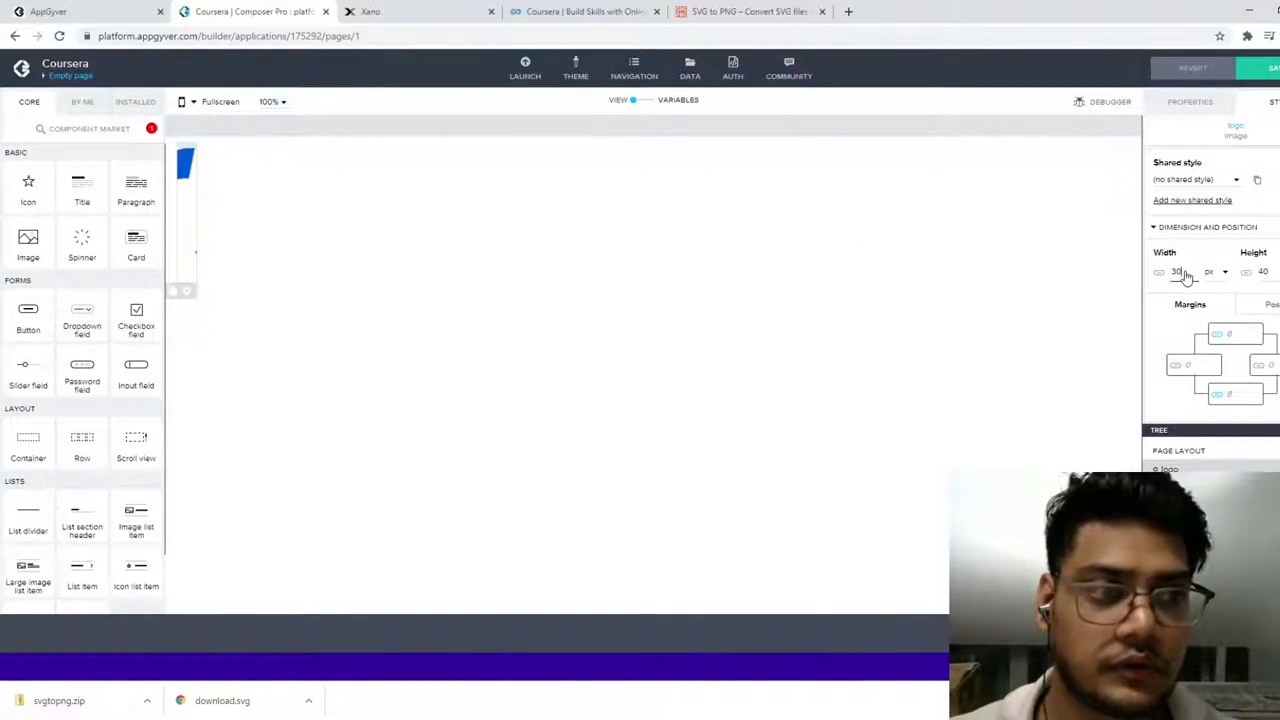
left_click(1183, 274)
type("0")
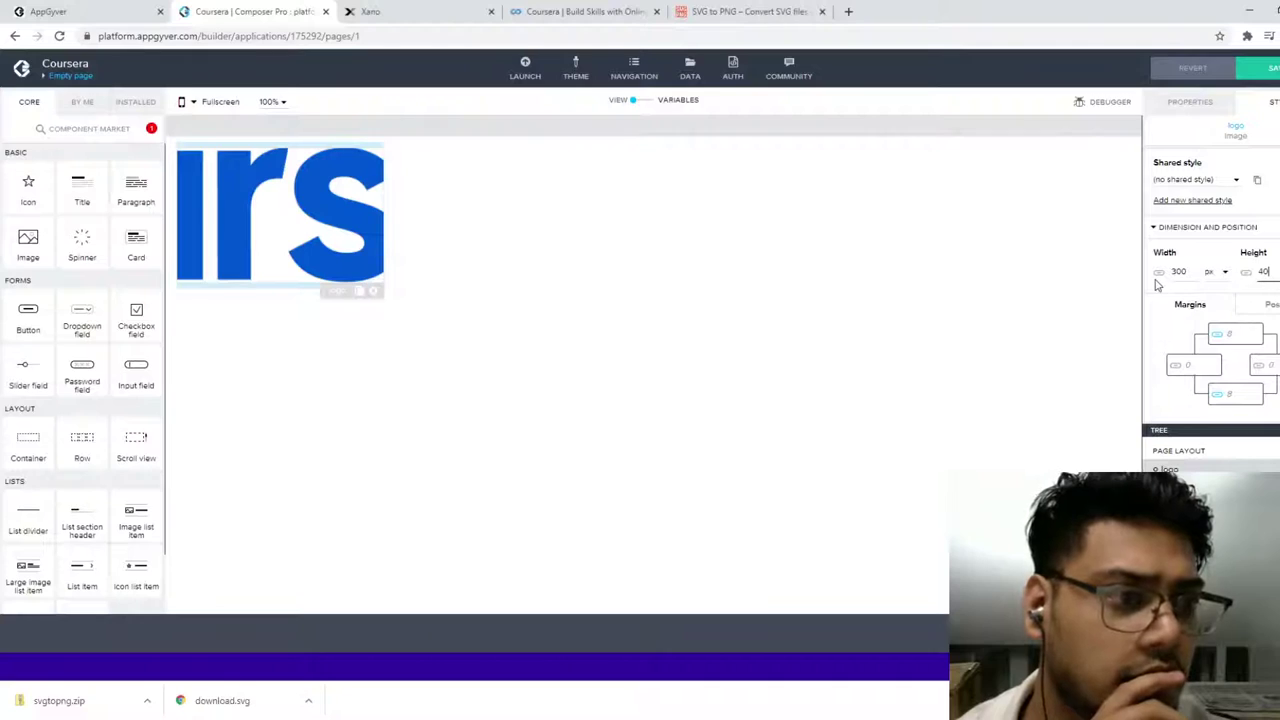
Step: Examine the logo image's position, image, border, transform and advanced style options for a way to fit the picture
left_click(1271, 304)
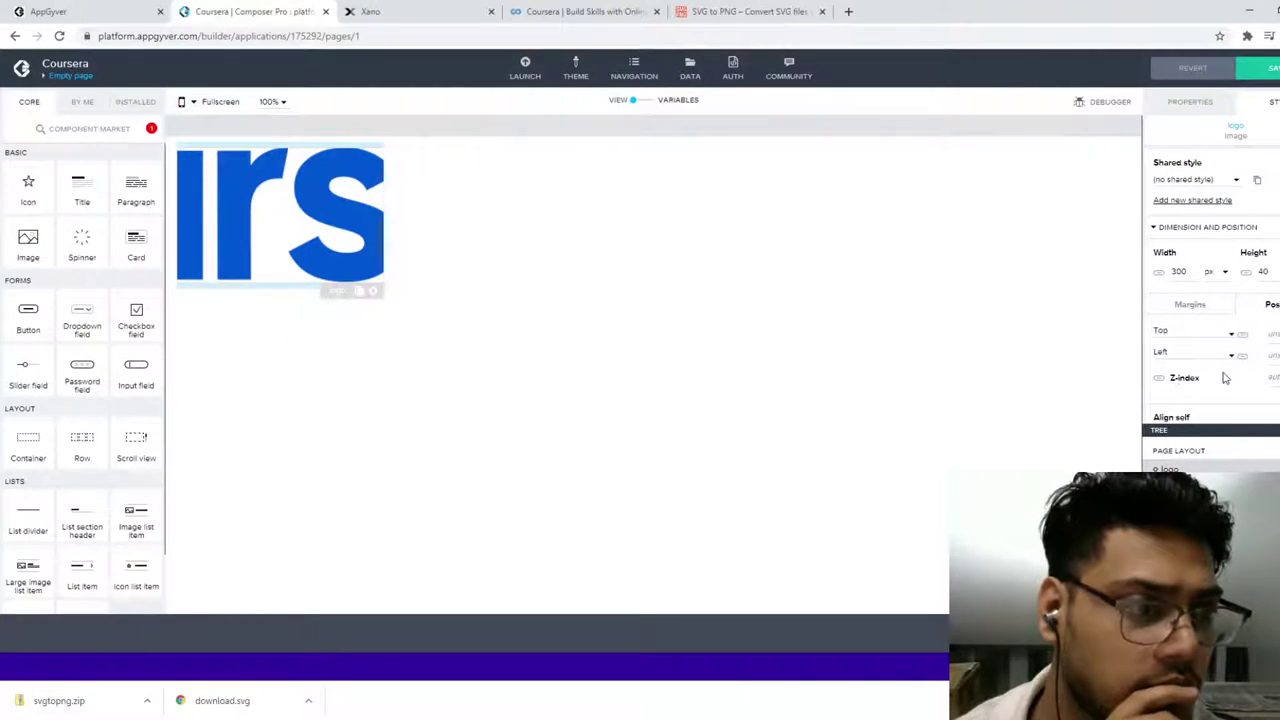
scroll(1225, 377, "down", 3)
scroll(1190, 330, "down", 2)
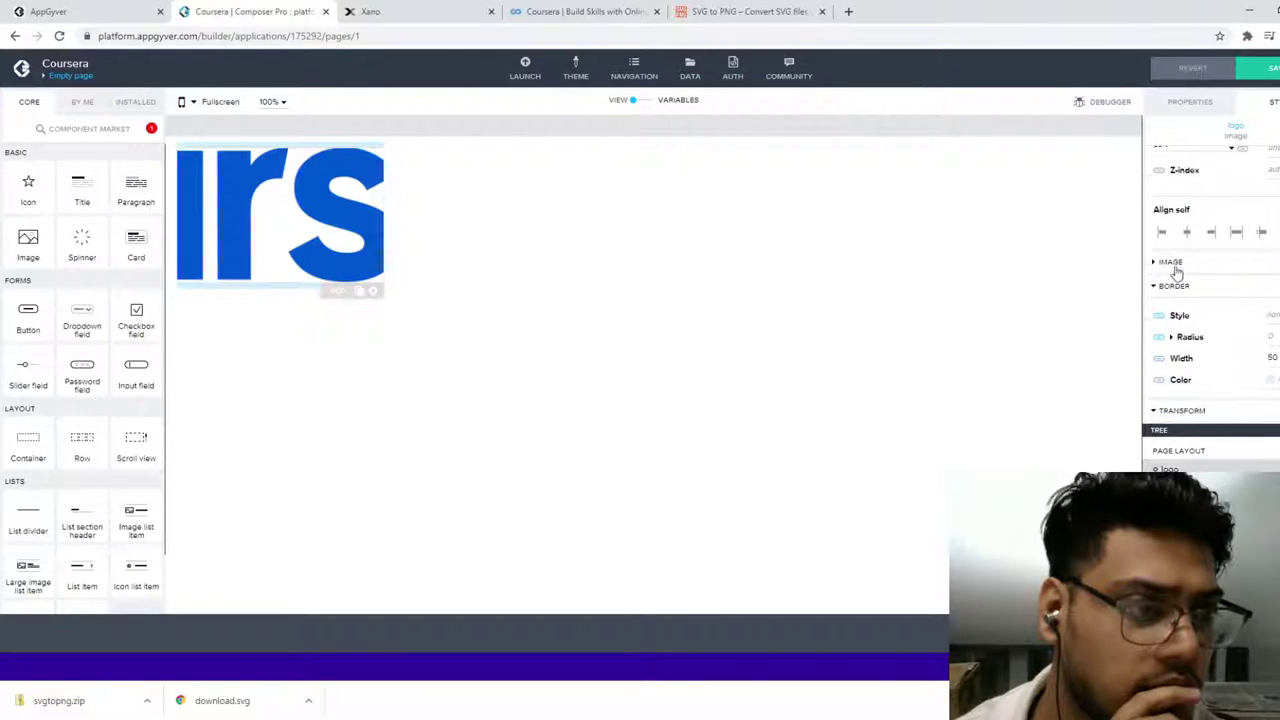
left_click(1175, 264)
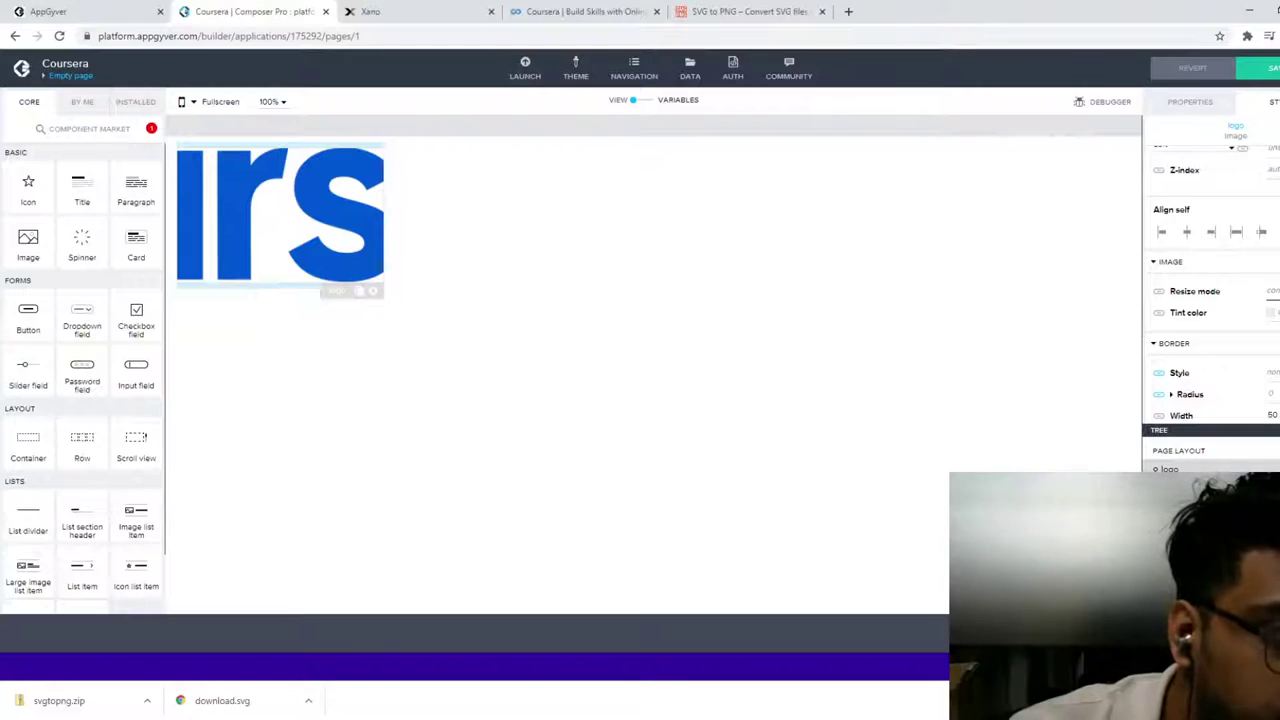
left_click(1153, 262)
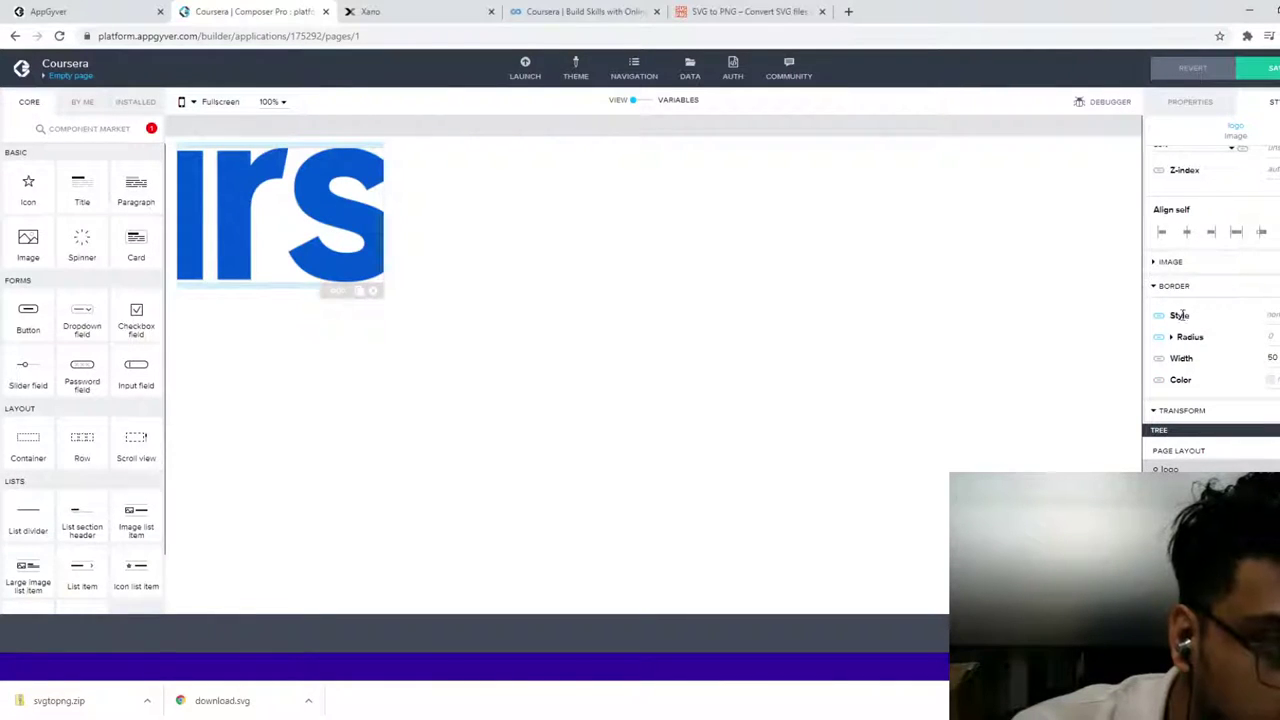
scroll(1183, 358, "down", 2)
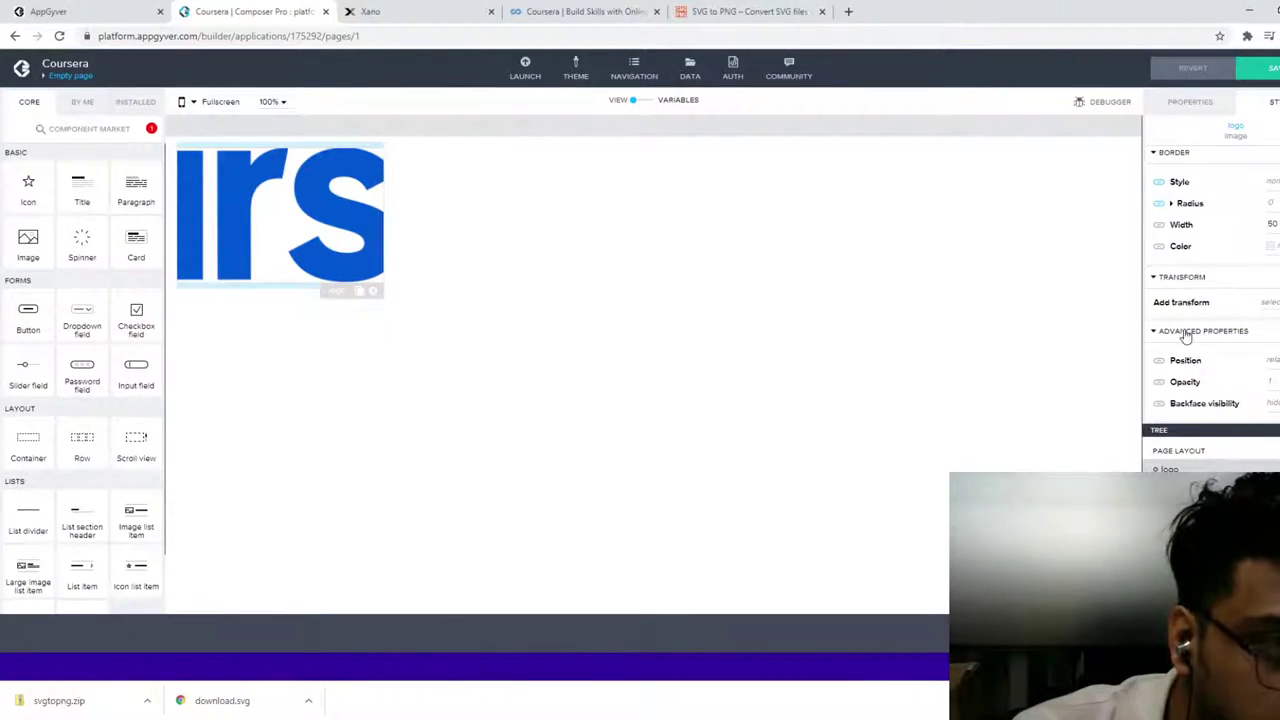
scroll(1190, 374, "up", 5)
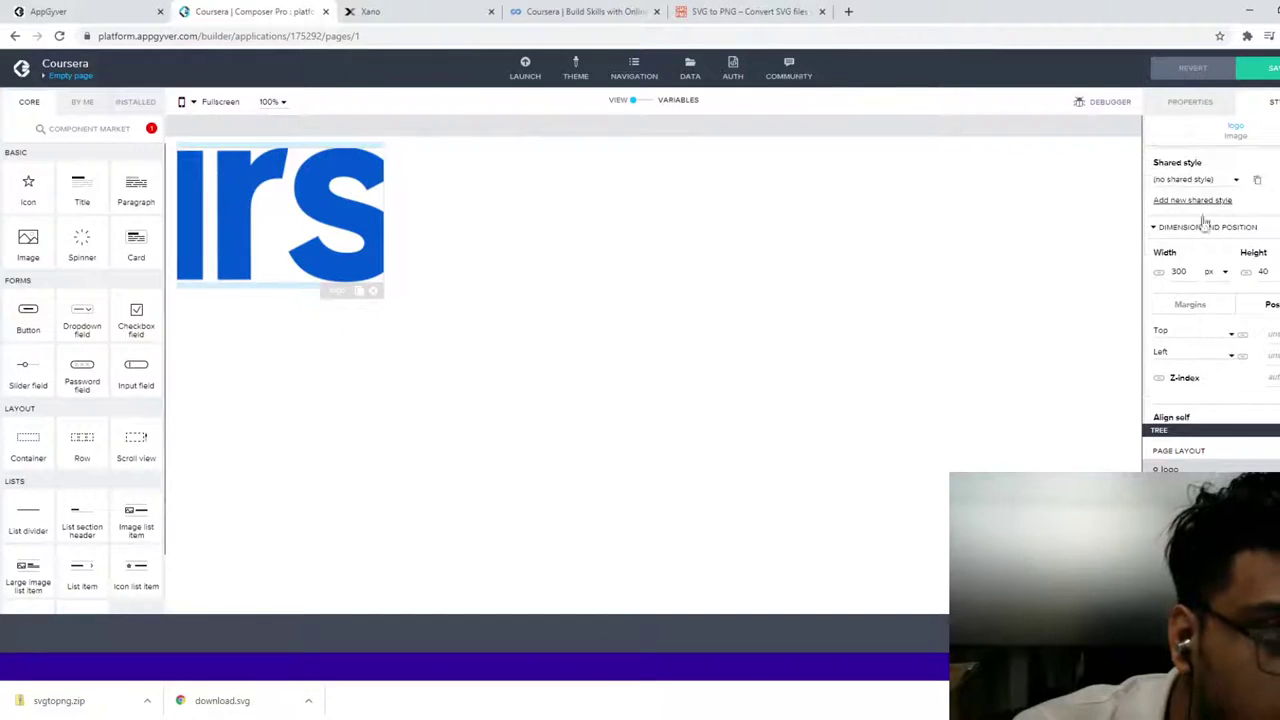
left_click(1190, 101)
left_click(1270, 102)
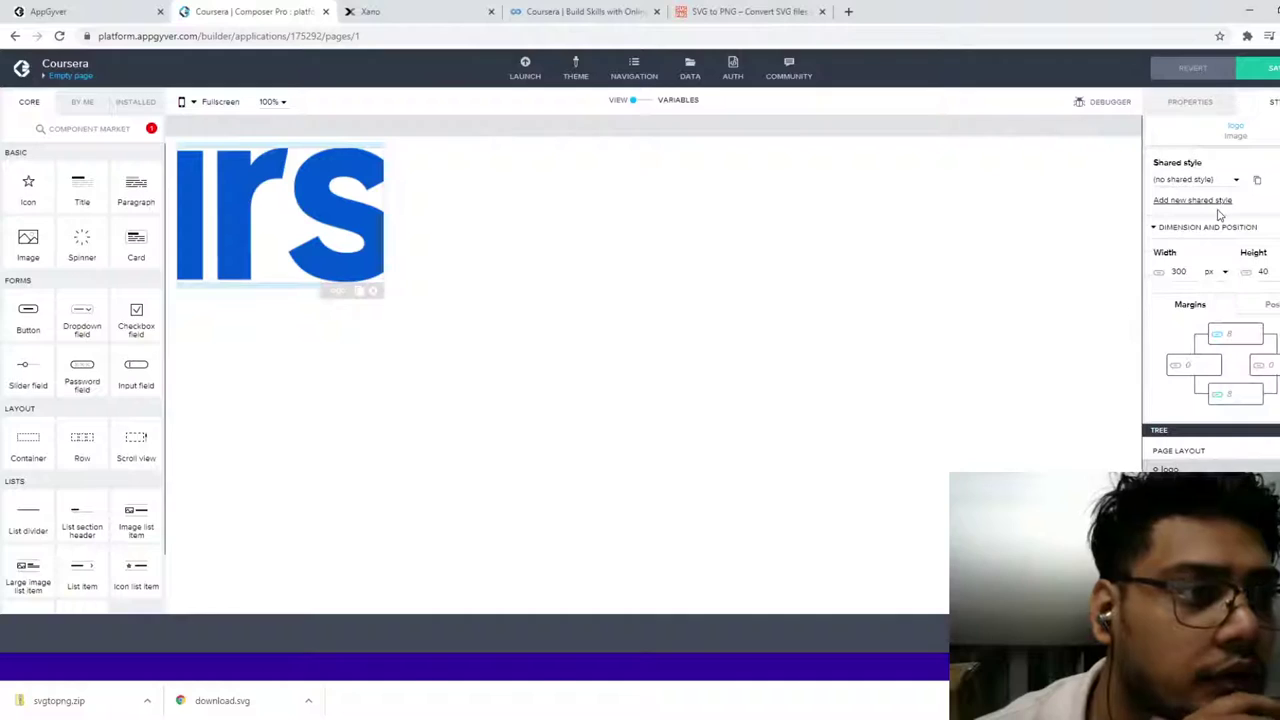
left_click(1177, 229)
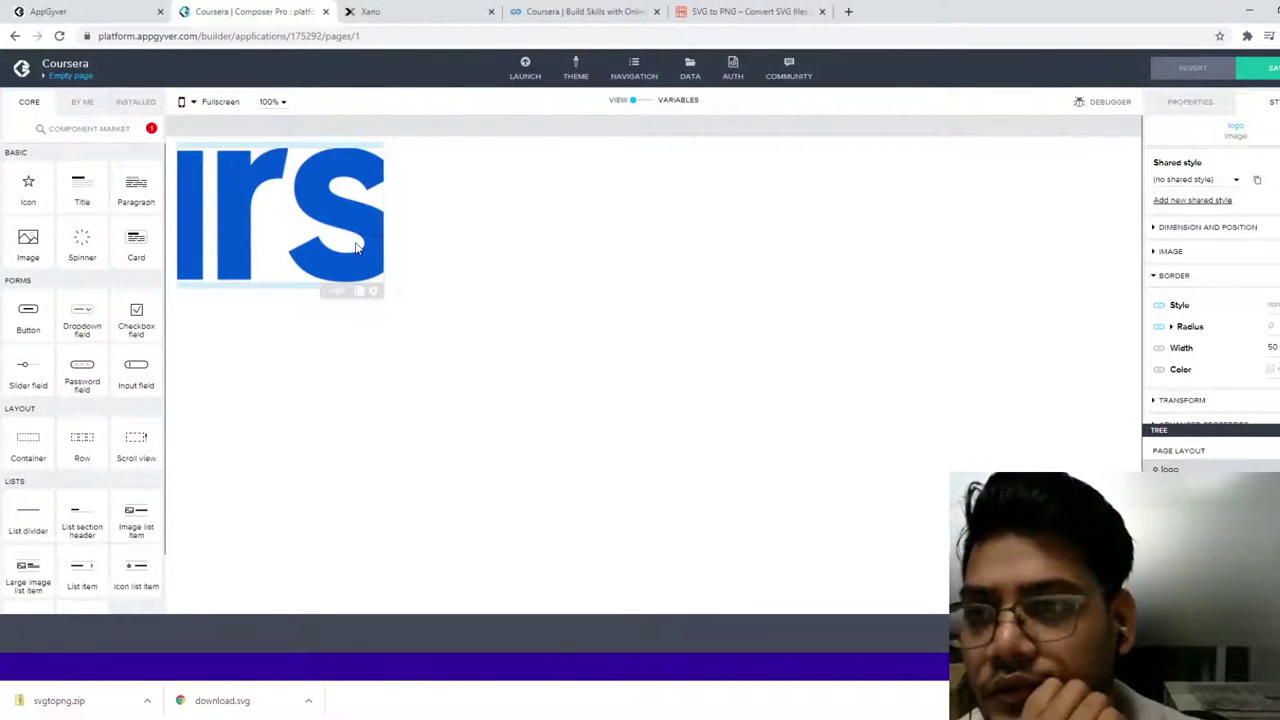
Step: Try a left margin of 80 on the logo image and clear it again
left_click(1168, 229)
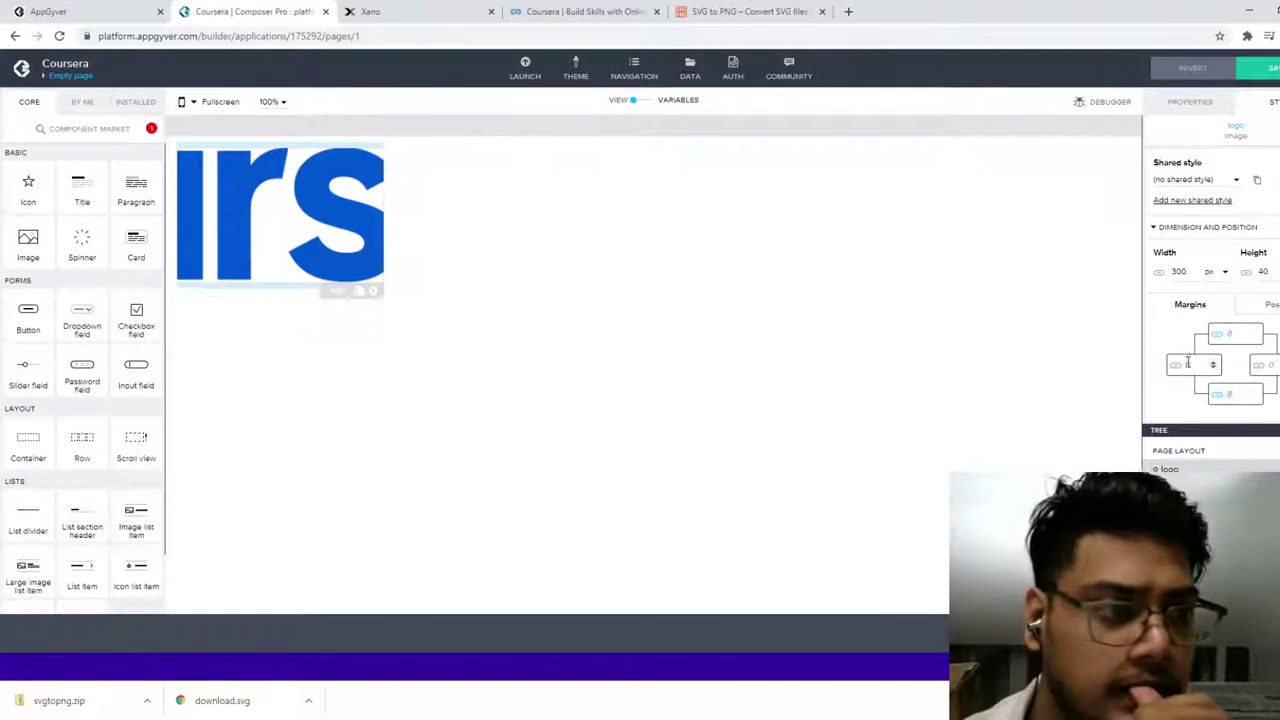
type("80")
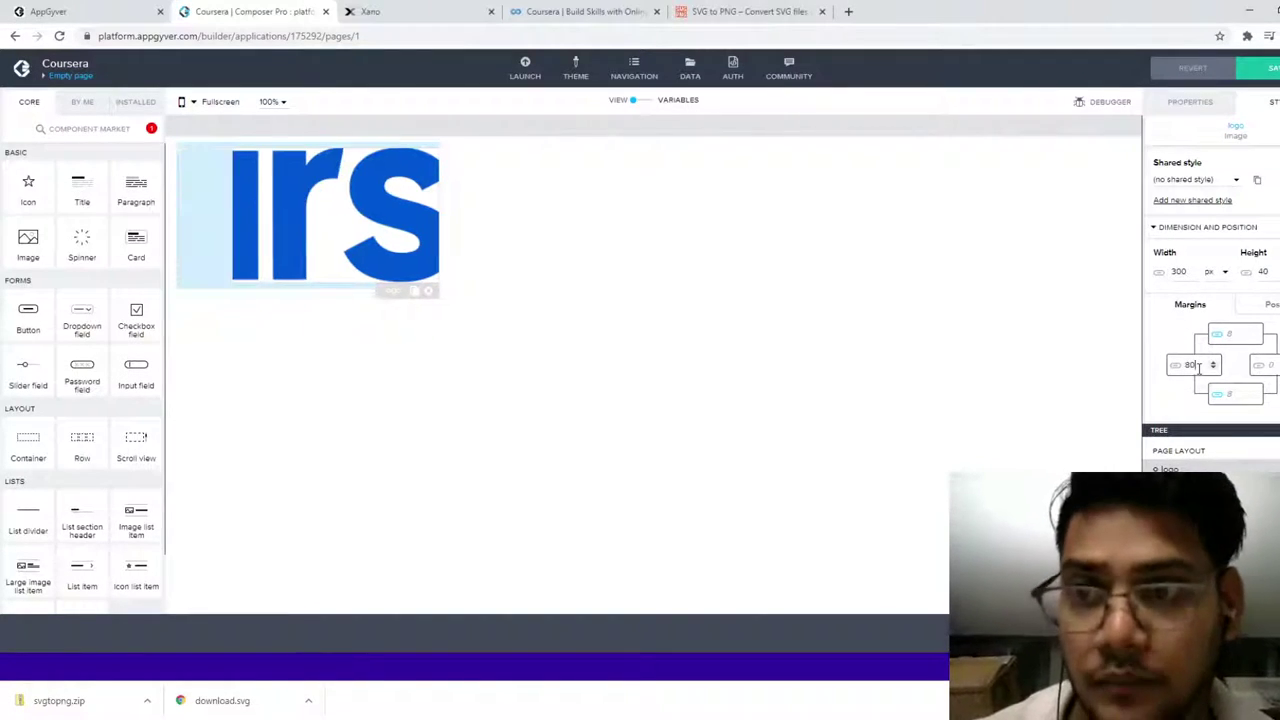
key("BackSpace")
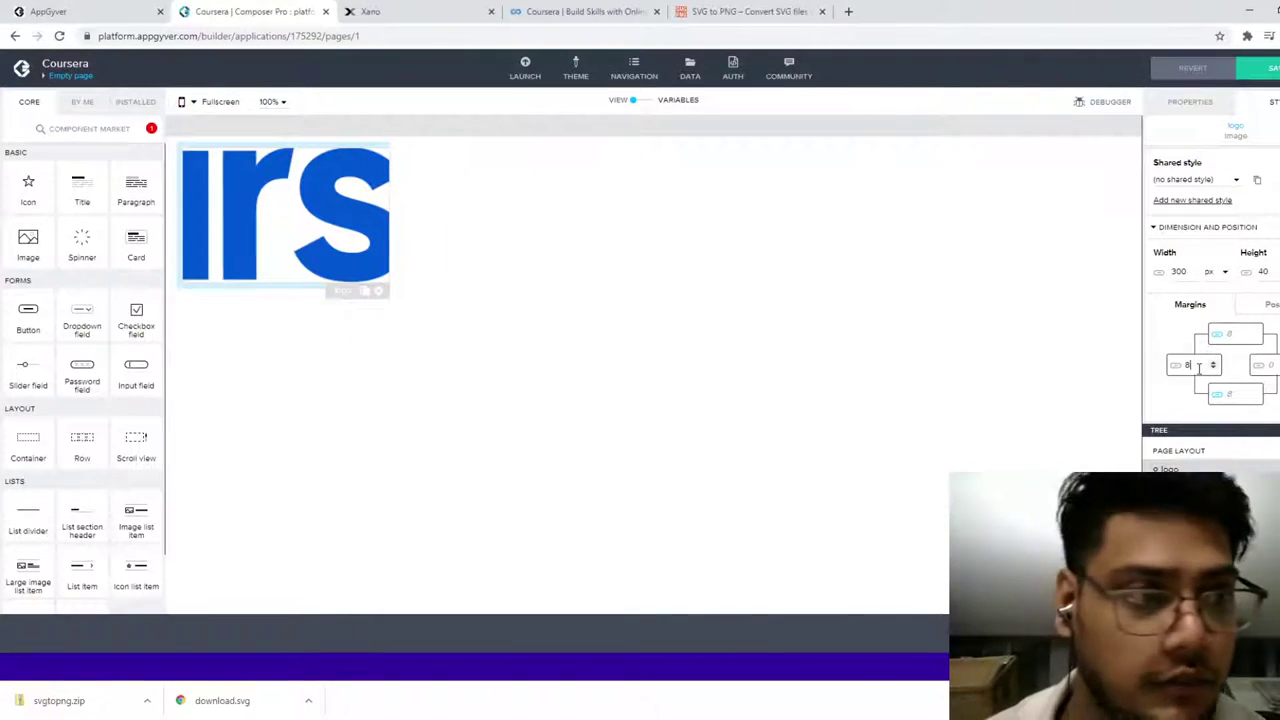
key("BackSpace")
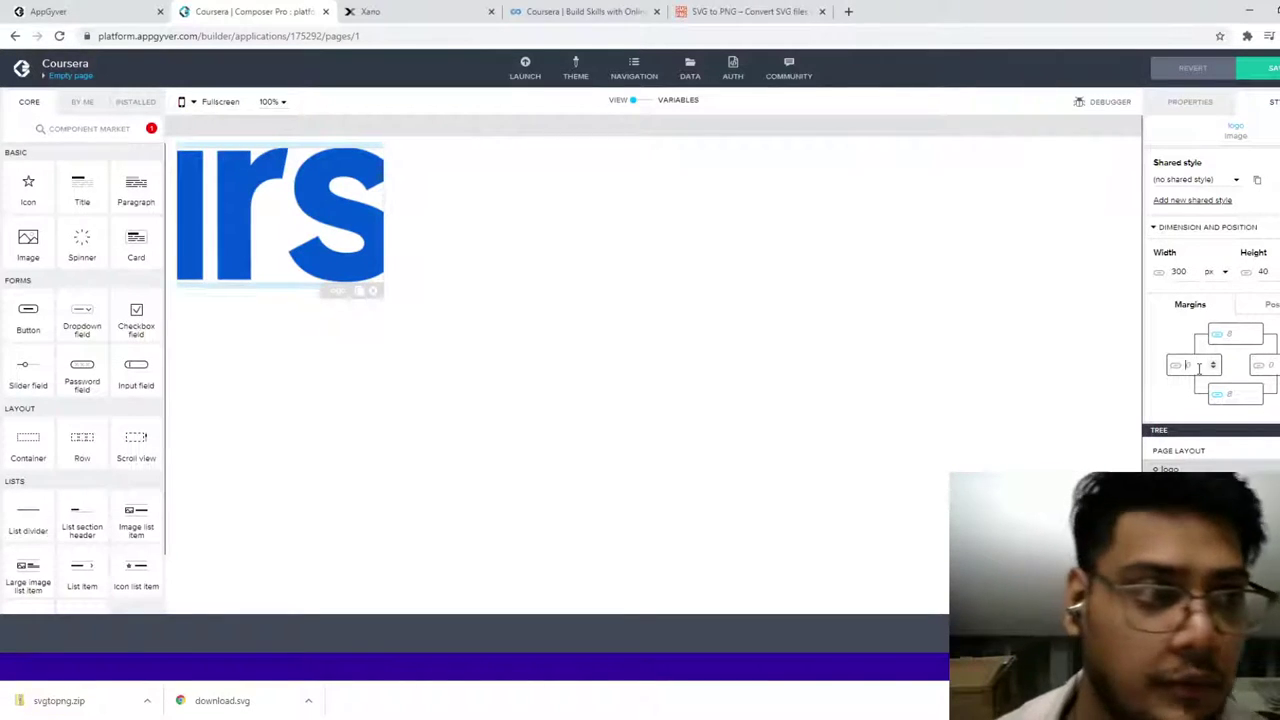
Step: Set the logo image's top and bottom margins to 0
left_click(1244, 335)
type("0")
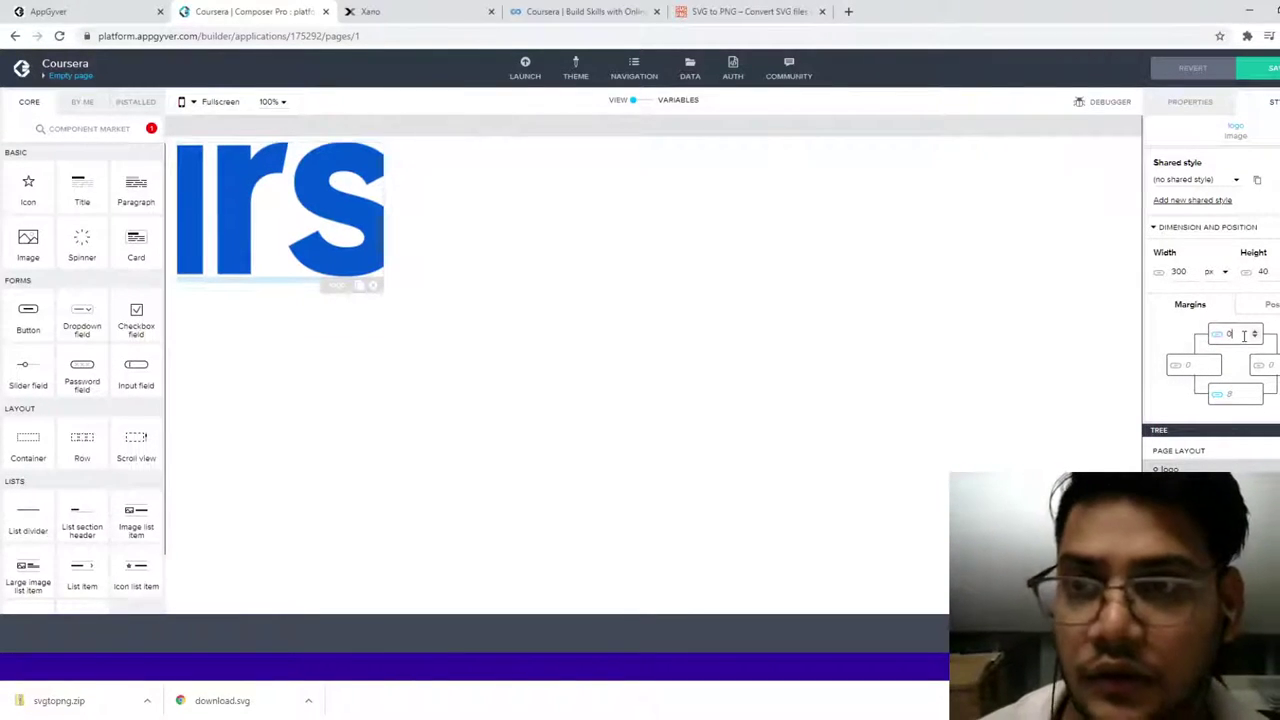
left_click(1238, 393)
type("0")
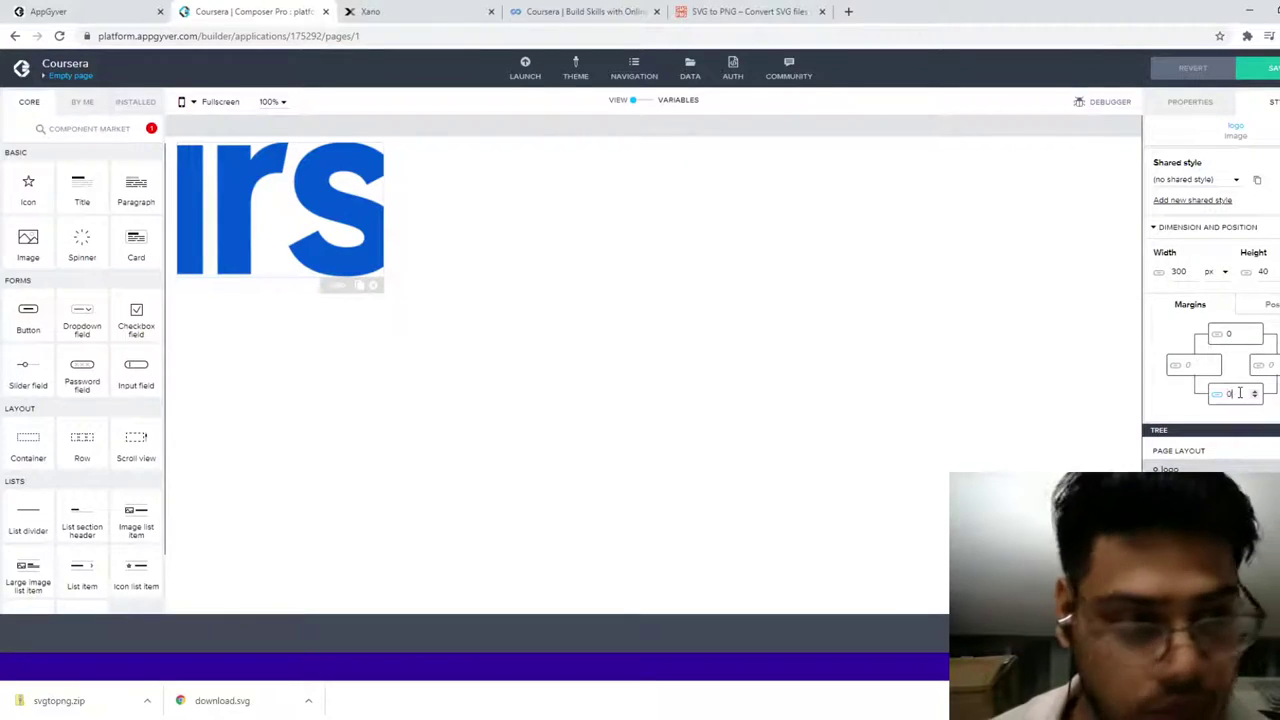
left_click(1268, 366)
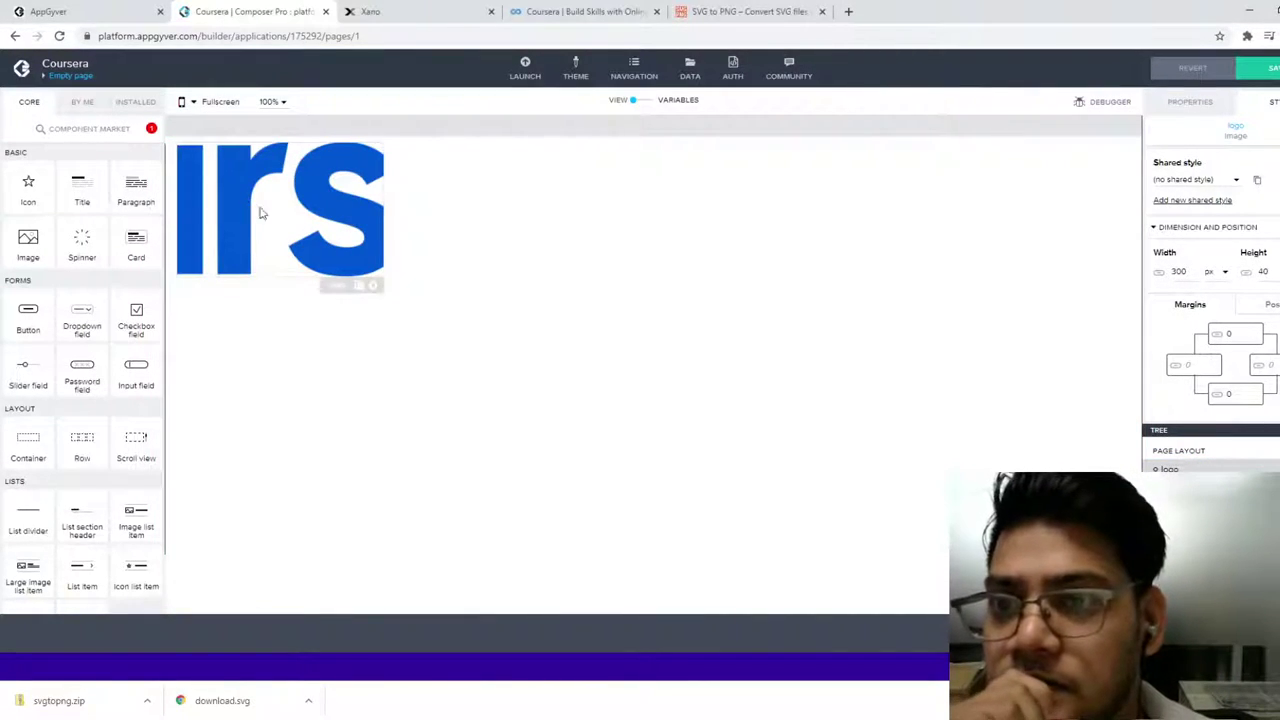
Step: Try centring the logo image horizontally and align it to the left instead
left_click(1270, 304)
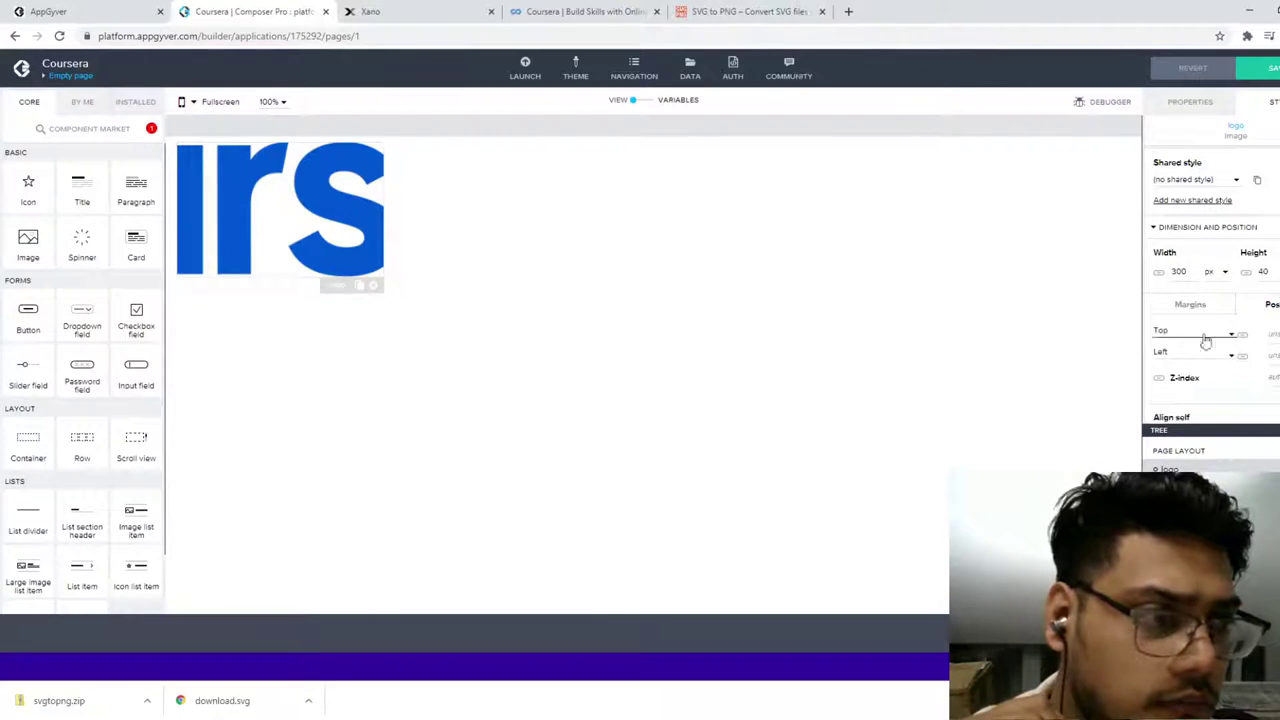
scroll(1220, 385, "down", 1)
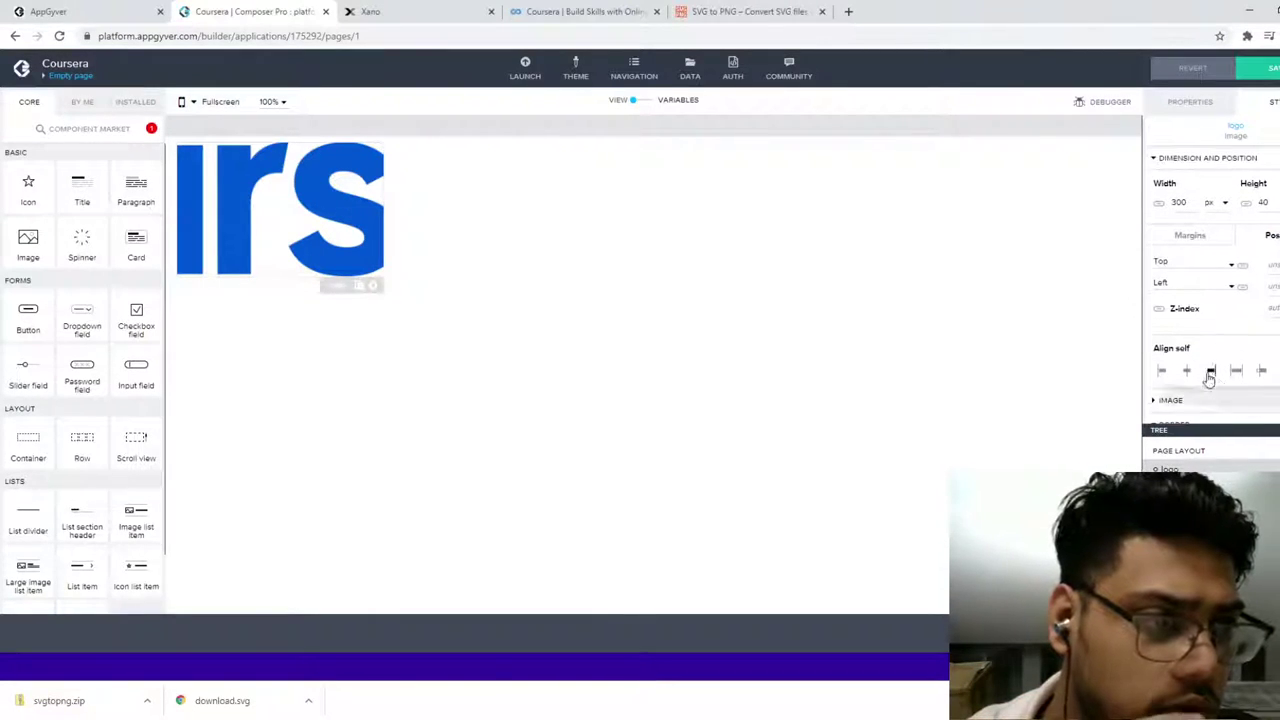
left_click(1188, 372)
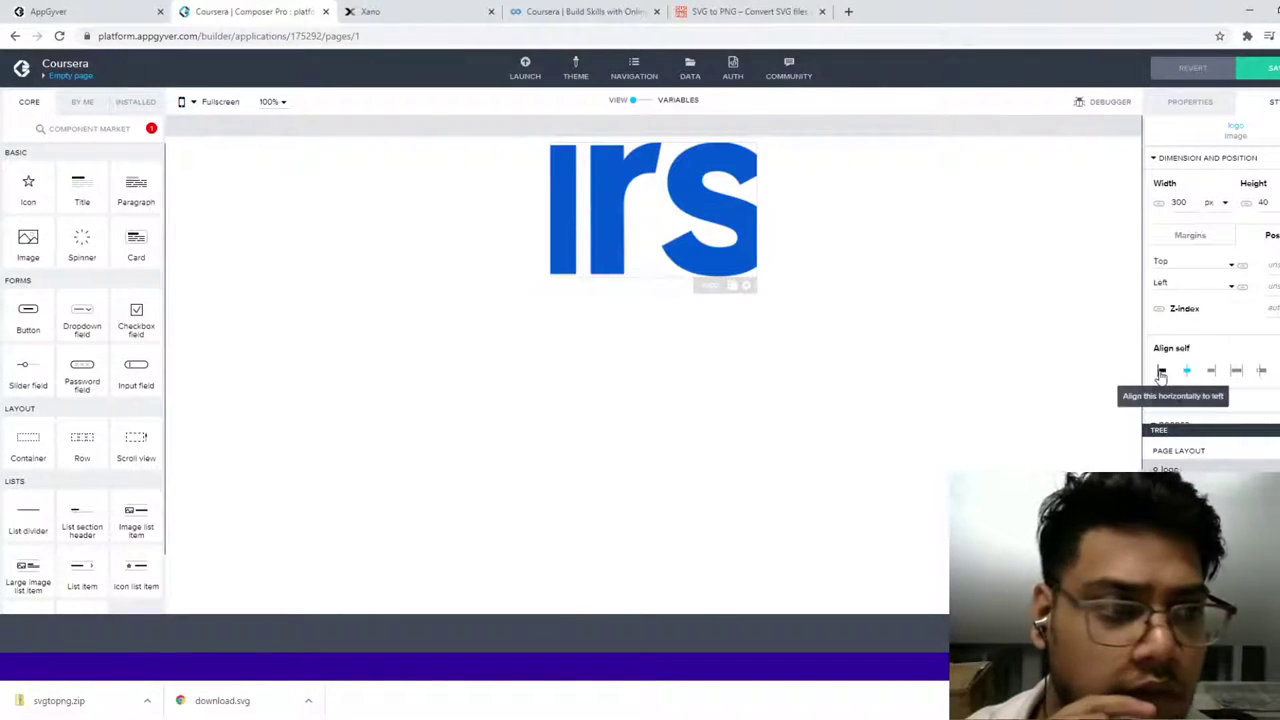
left_click(1161, 370)
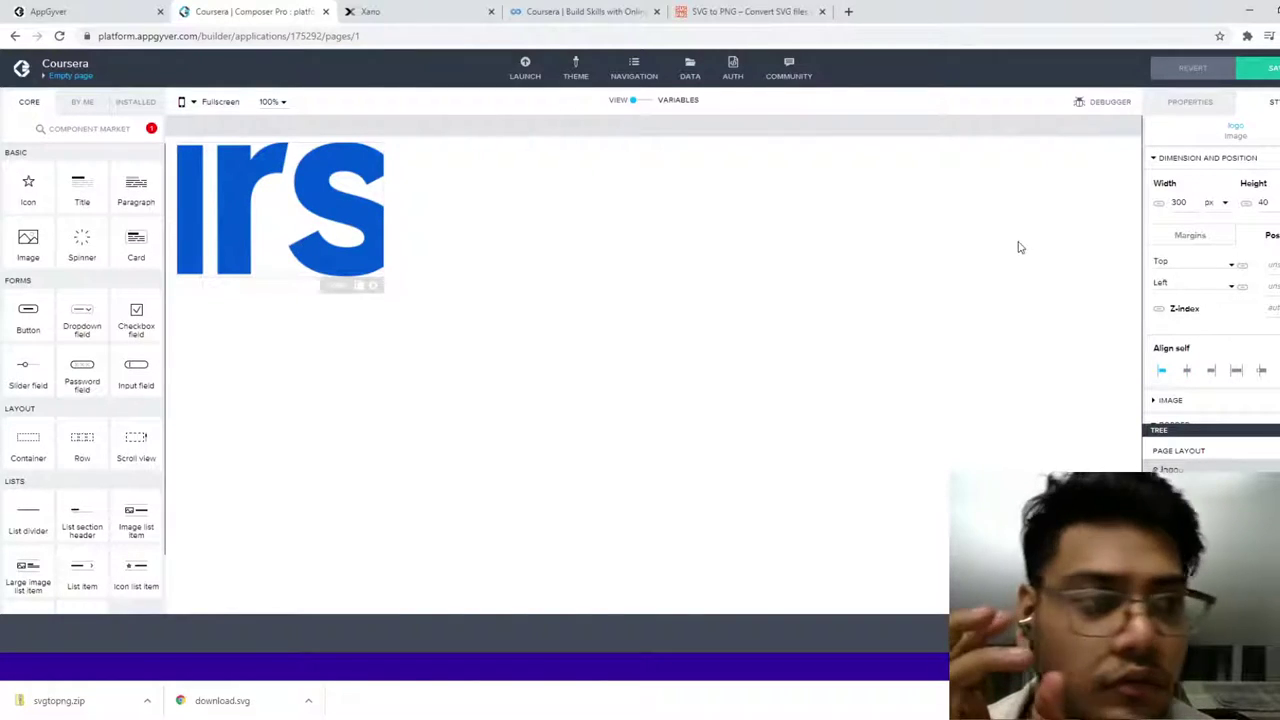
Step: Set the logo image's width to 30 % and clear its height value
scroll(1200, 286, "up", 1)
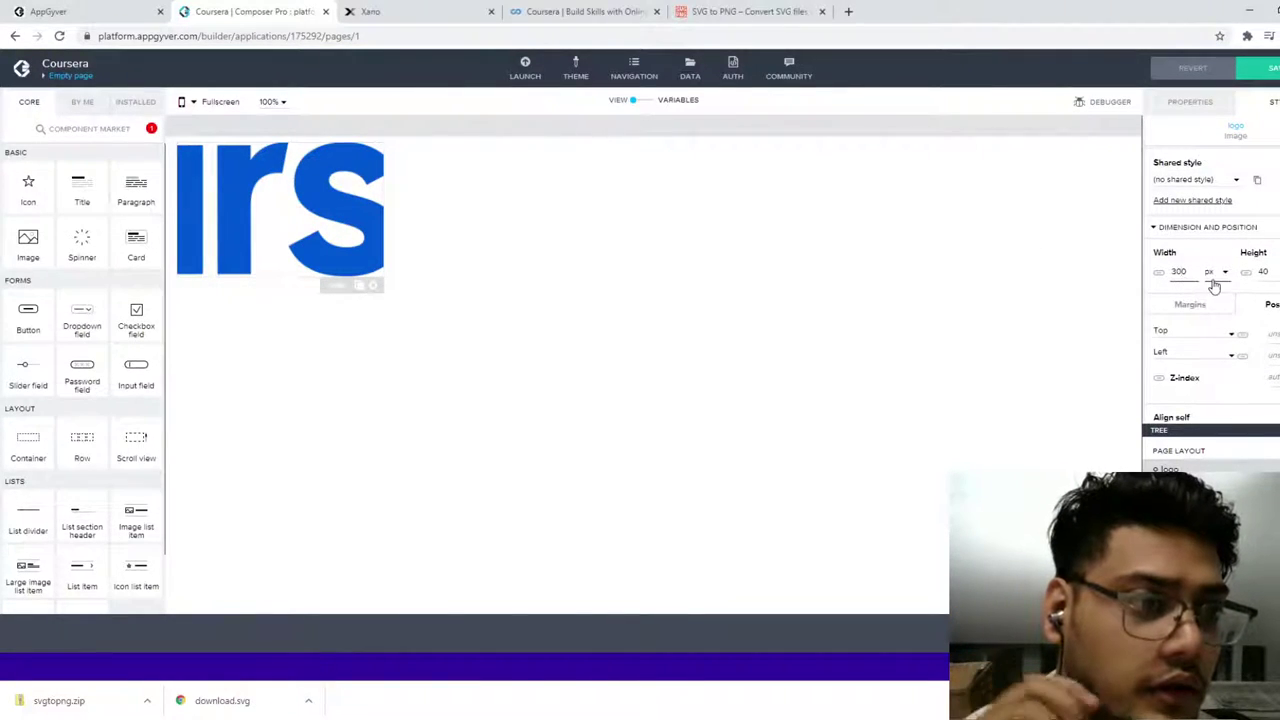
left_click(1221, 296)
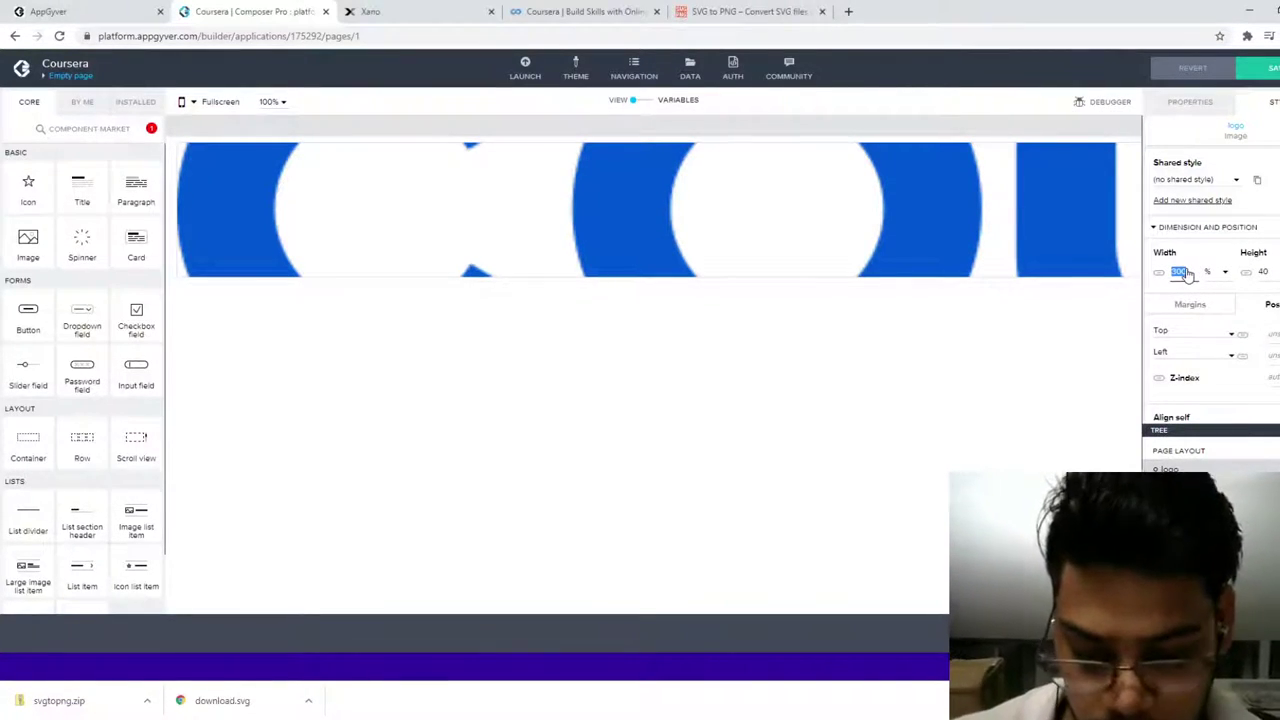
type("40")
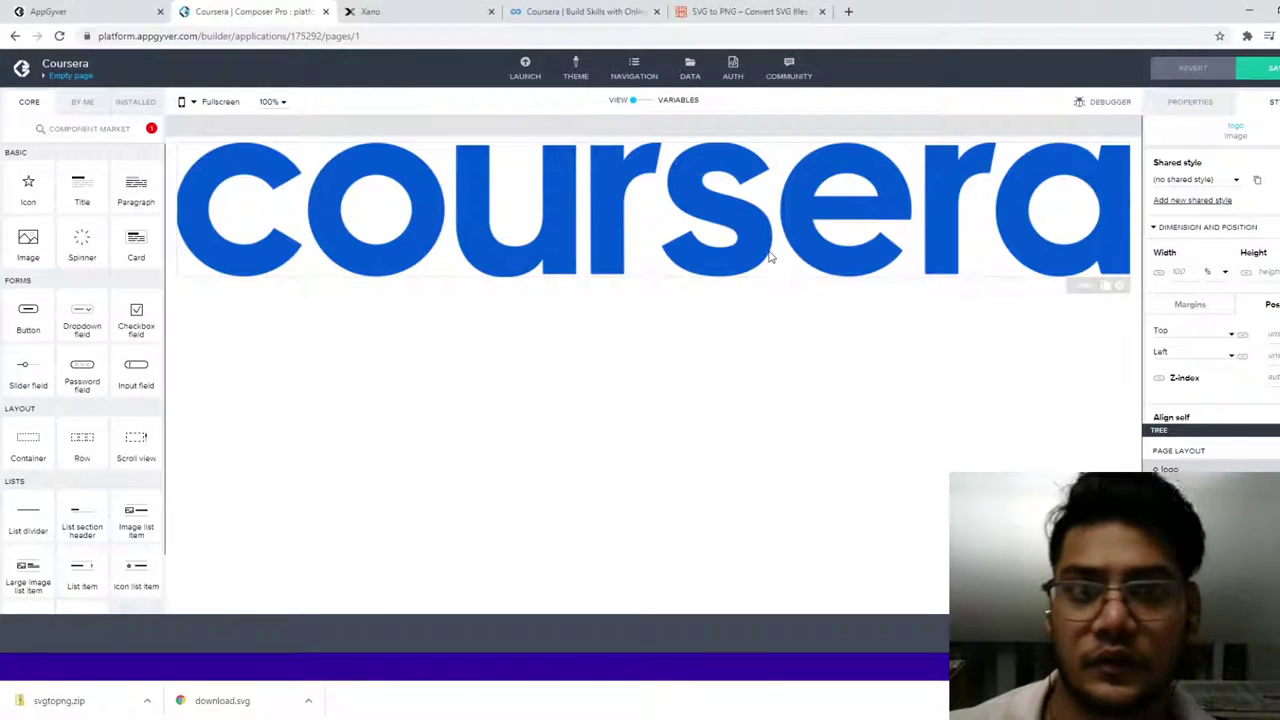
double_click(1181, 272)
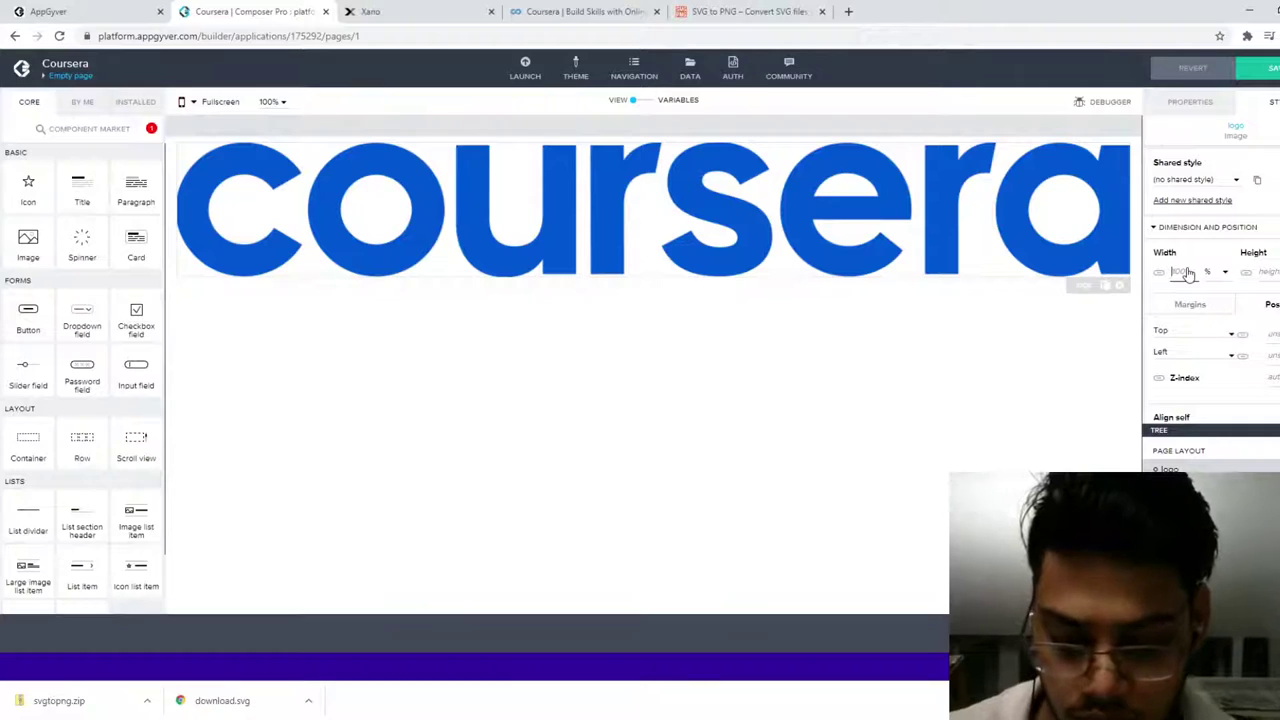
type("30")
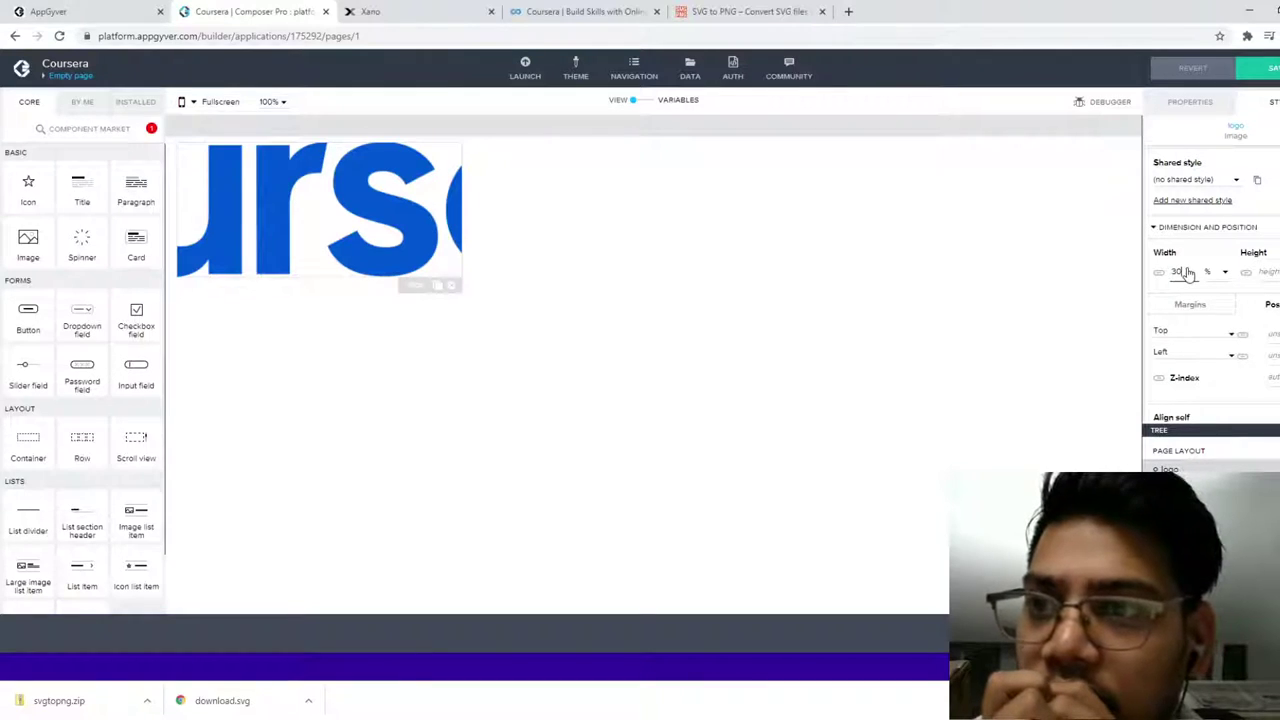
Step: Try the Samsung Galaxy Tab 10 (800px) preview width and switch back to Fullscreen
left_click(186, 102)
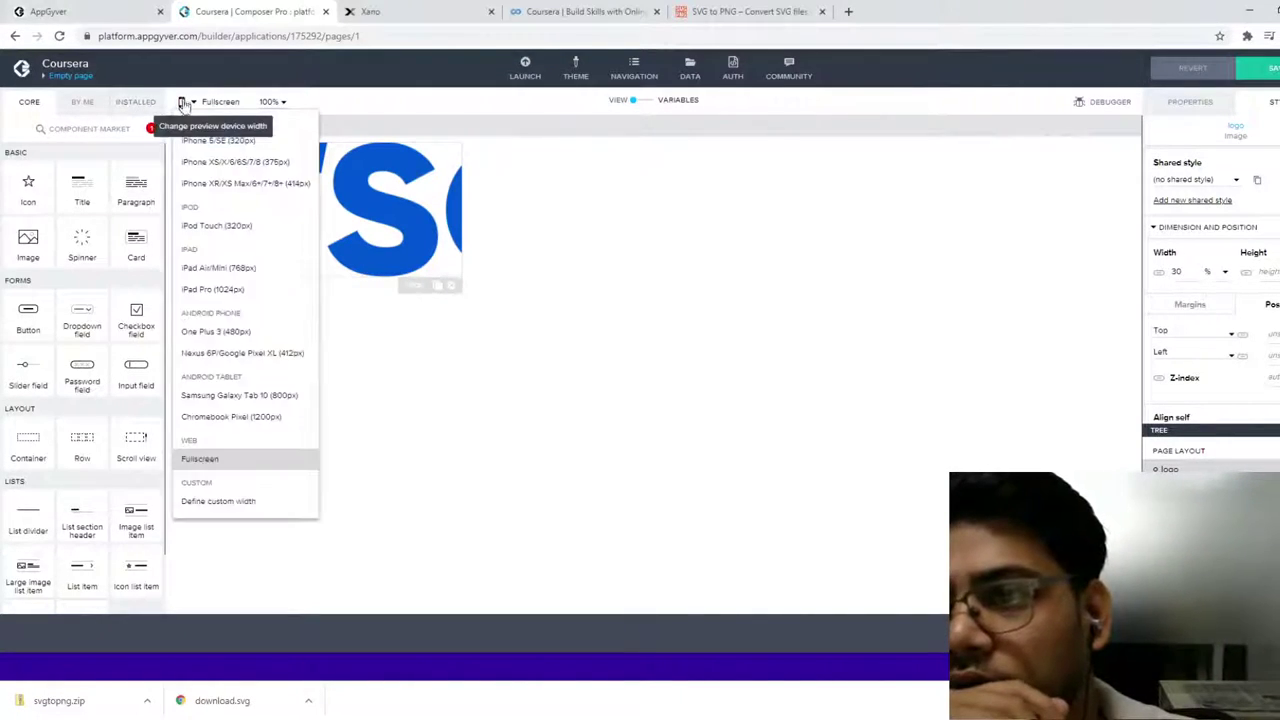
left_click(215, 397)
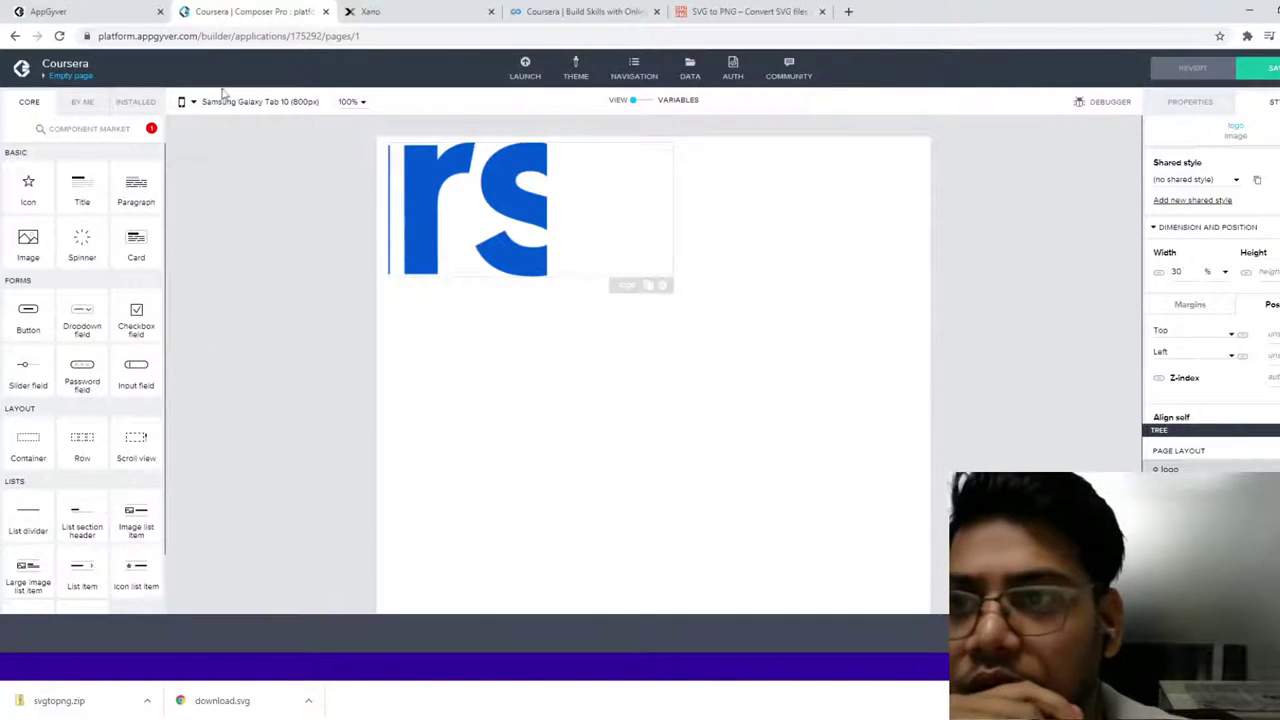
left_click(194, 108)
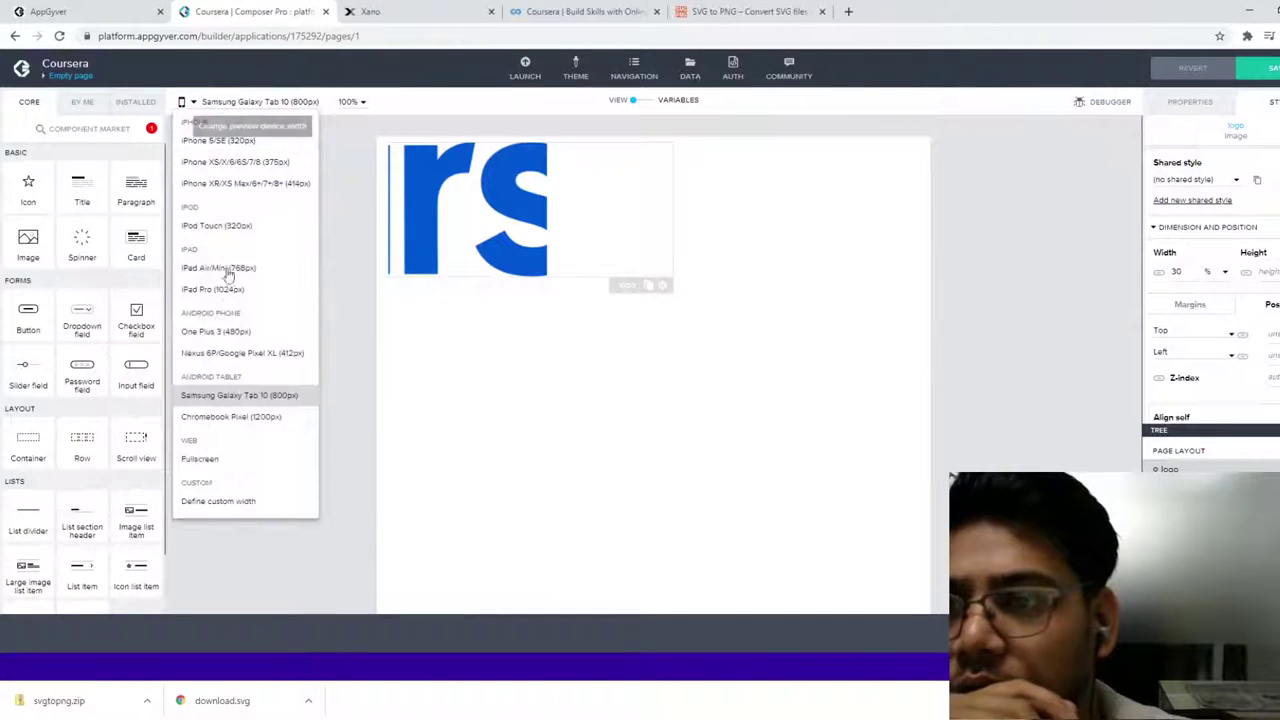
left_click(214, 455)
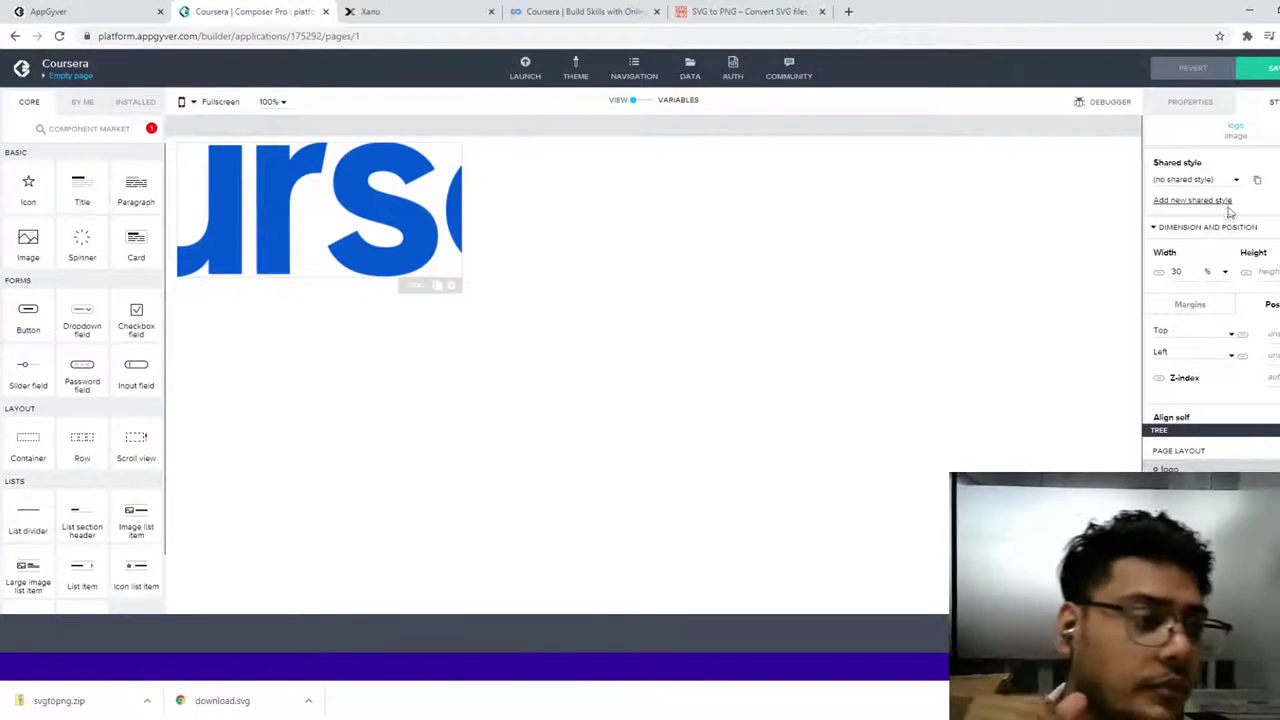
Step: Set the logo image's height to 20 and its border width to 85
left_click(1186, 276)
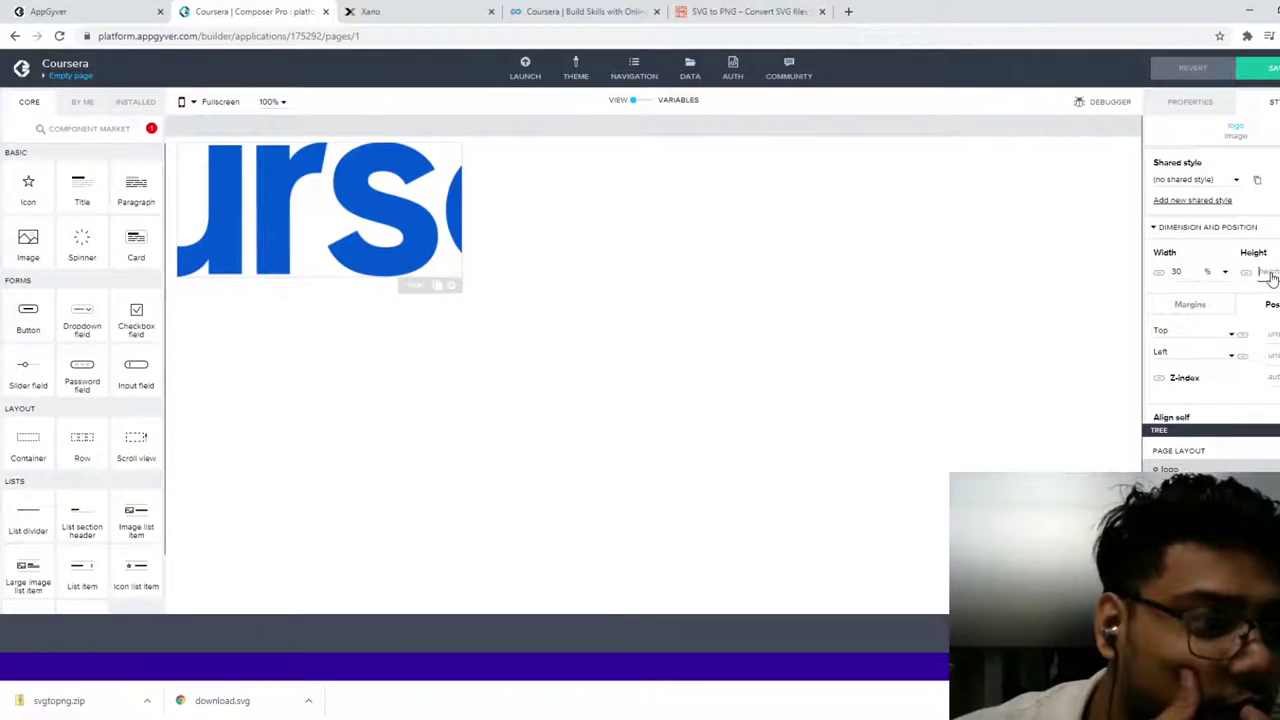
left_click(1266, 274)
type("10")
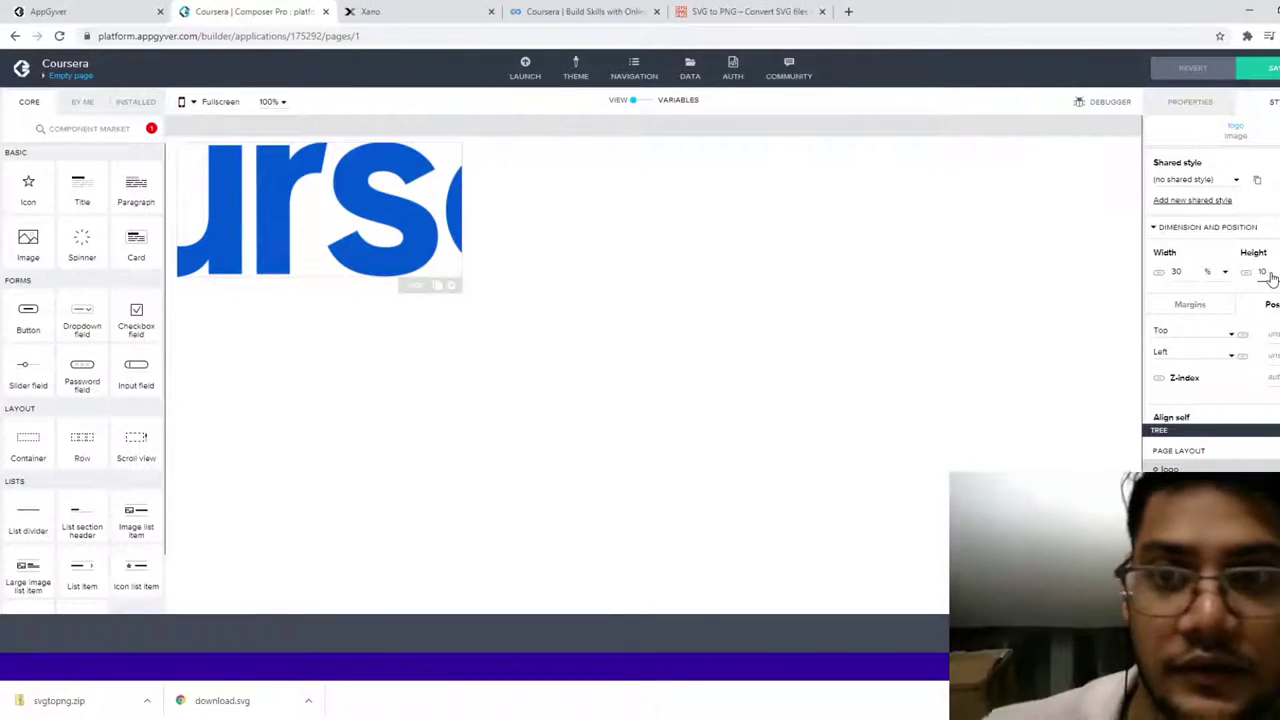
key("BackSpace")
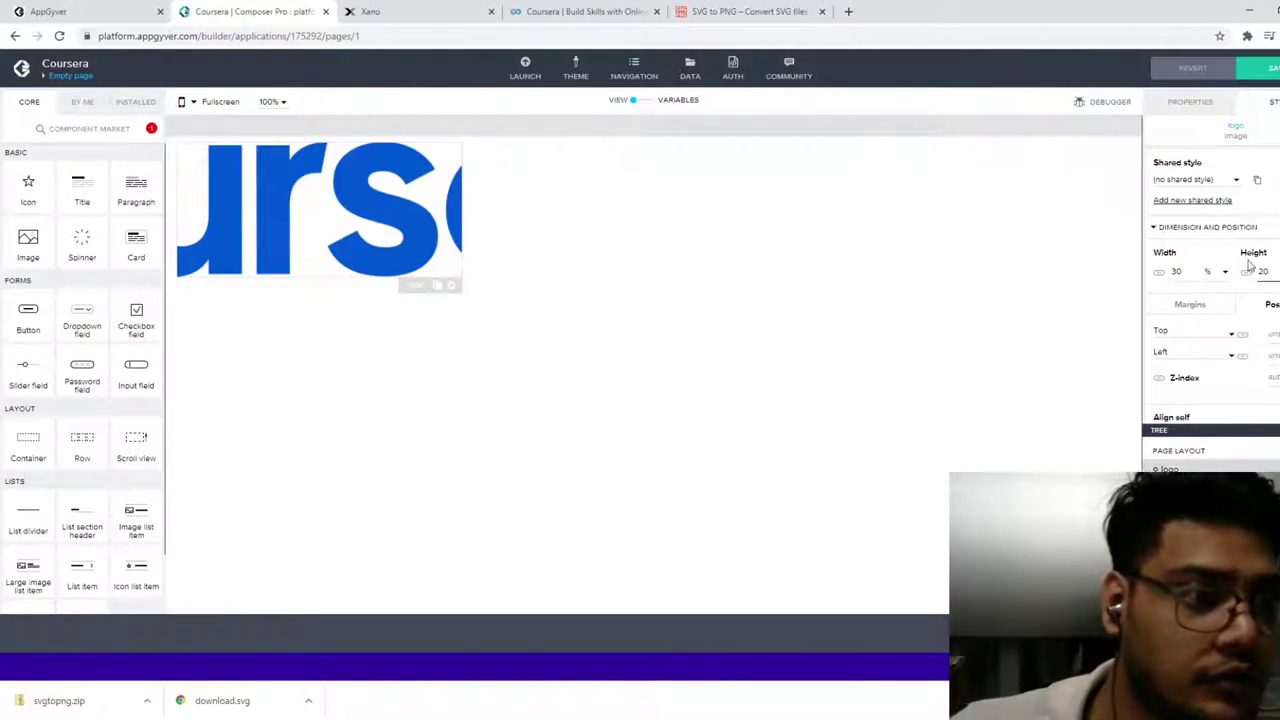
left_click(1175, 313)
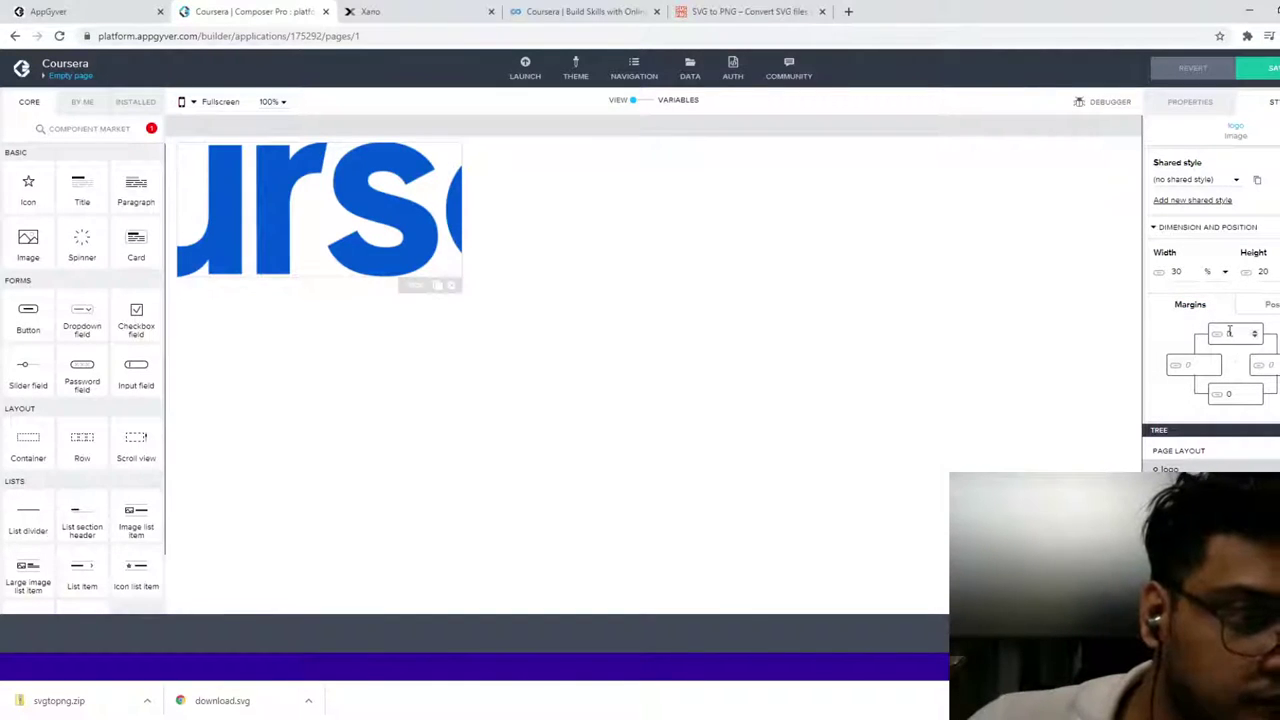
left_click(1172, 228)
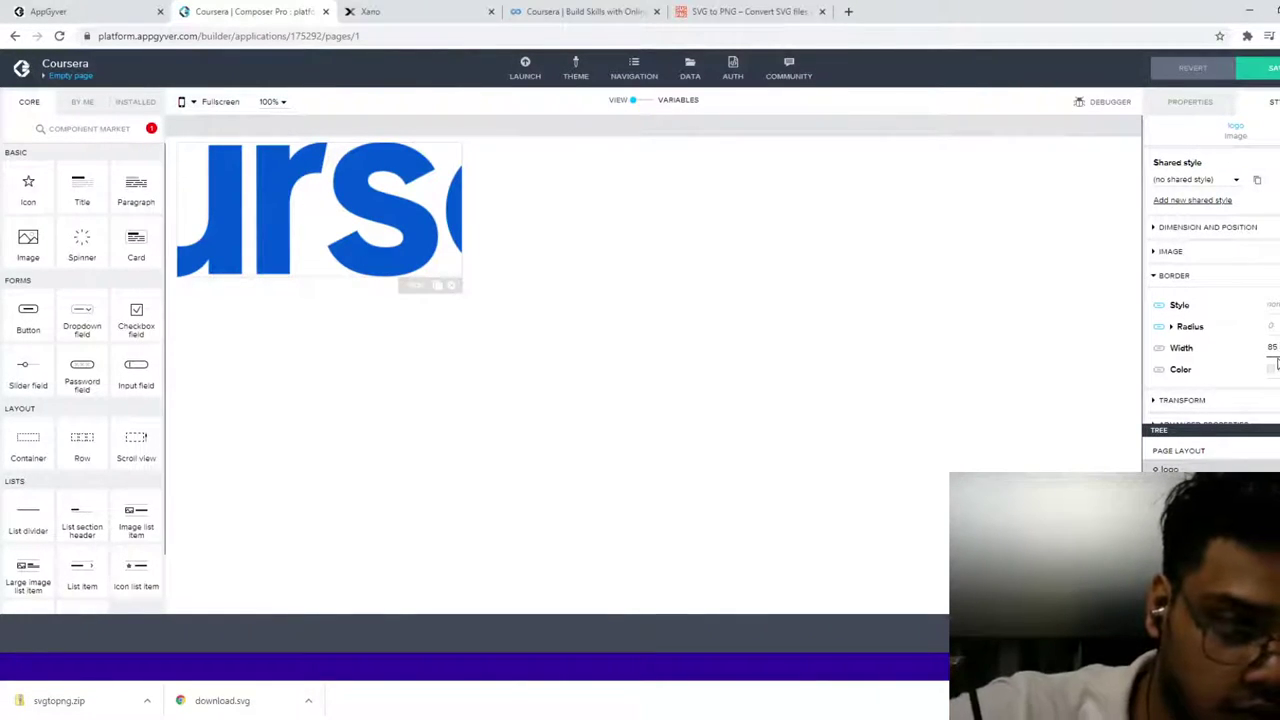
Step: Look through the AppGyver documentation's App Builder, Academy and Changelog sections, then return to the page editor and close the learning overview
left_click(330, 668)
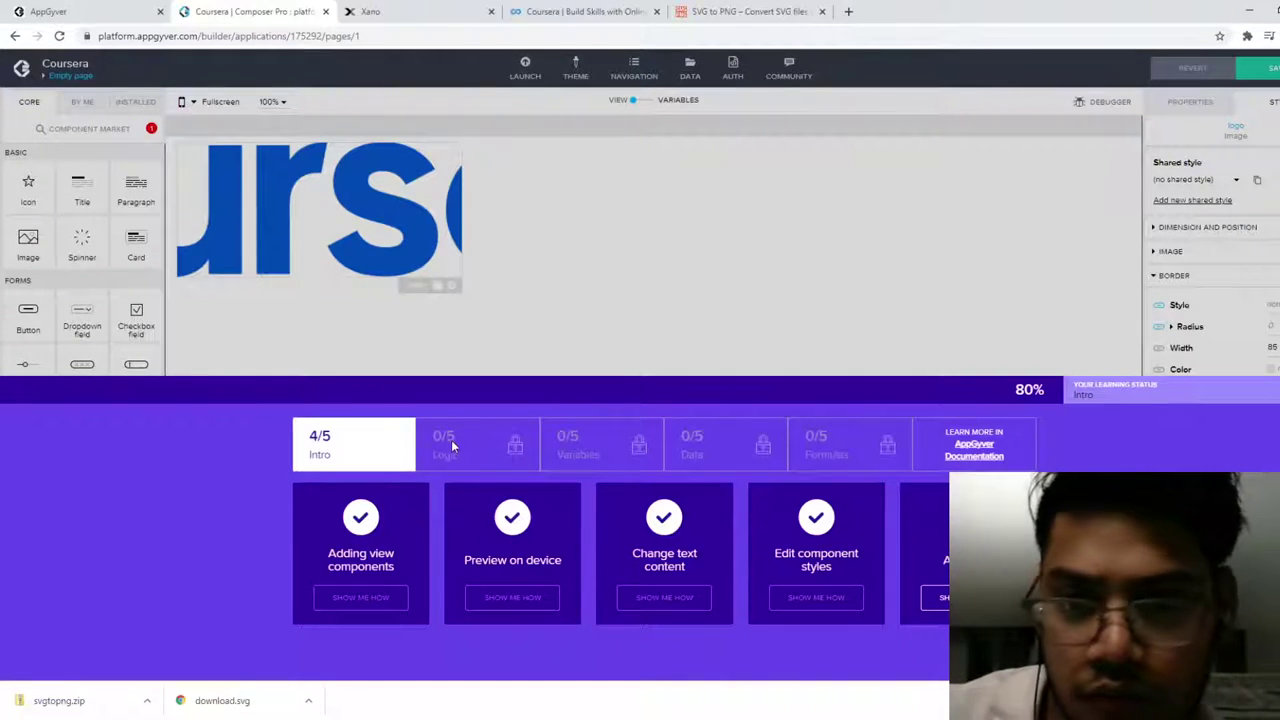
left_click(974, 450)
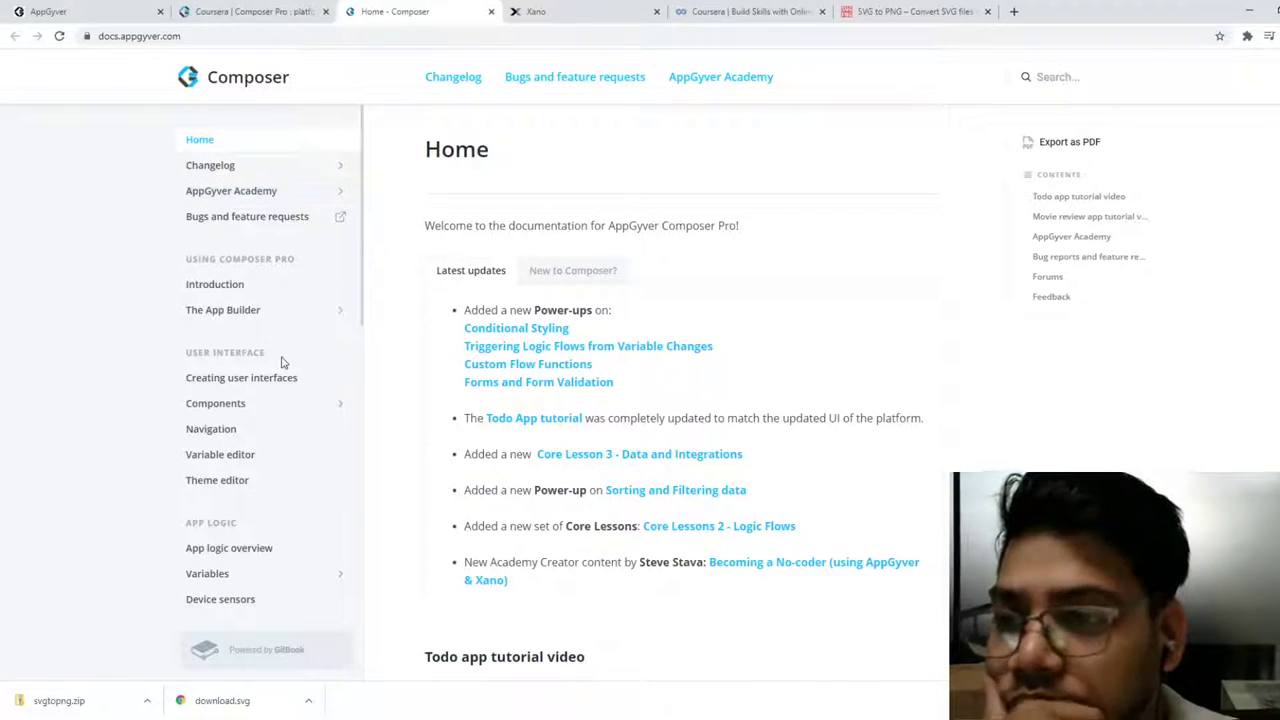
left_click(268, 312)
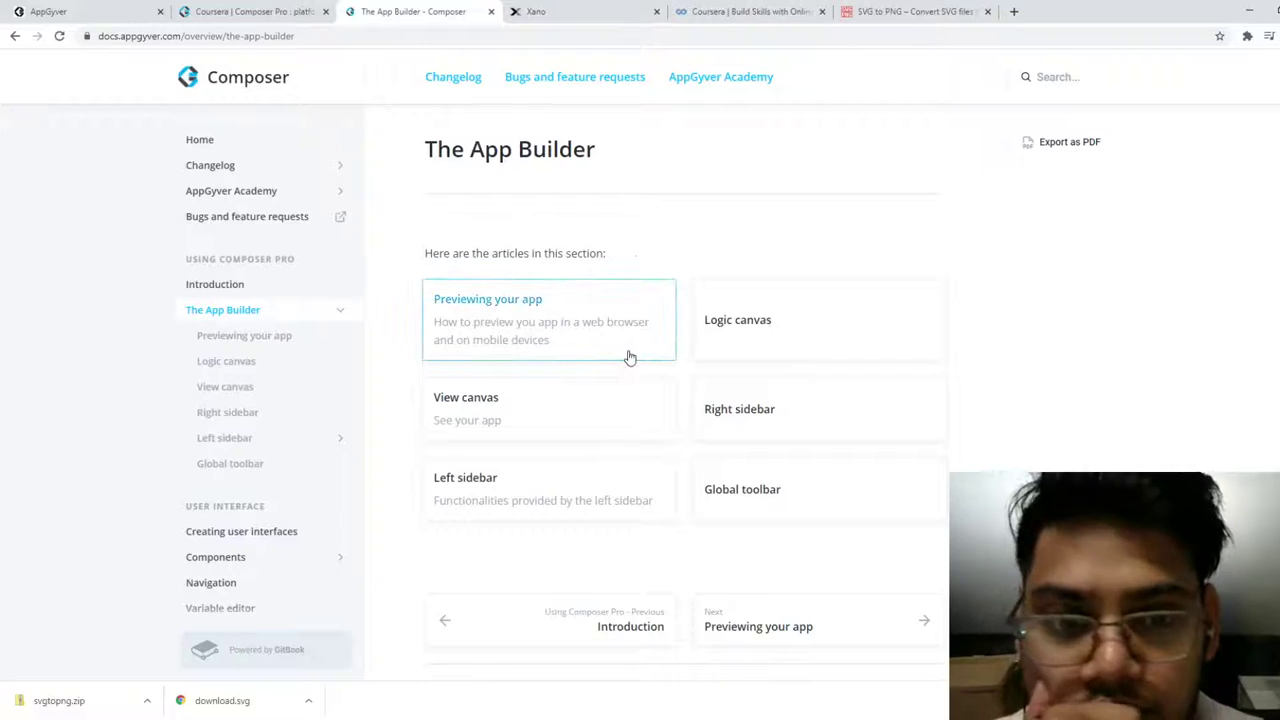
scroll(629, 356, "down", 1)
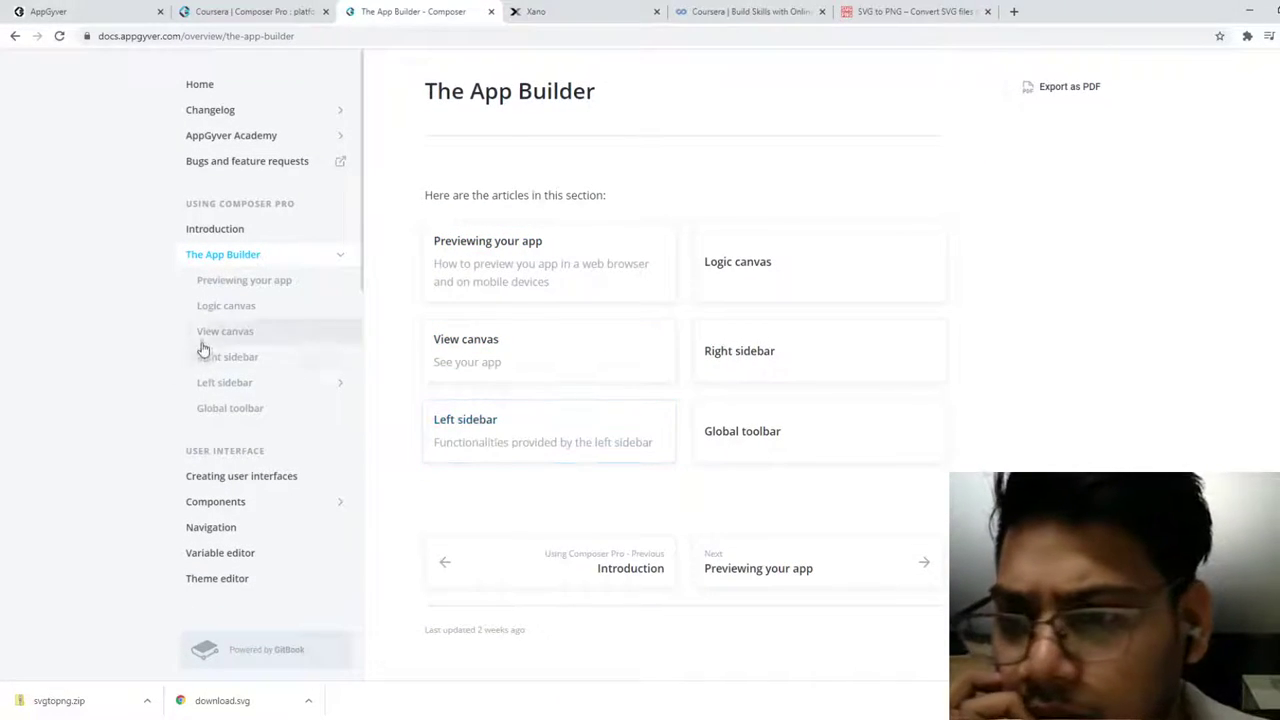
scroll(224, 188, "up", 1)
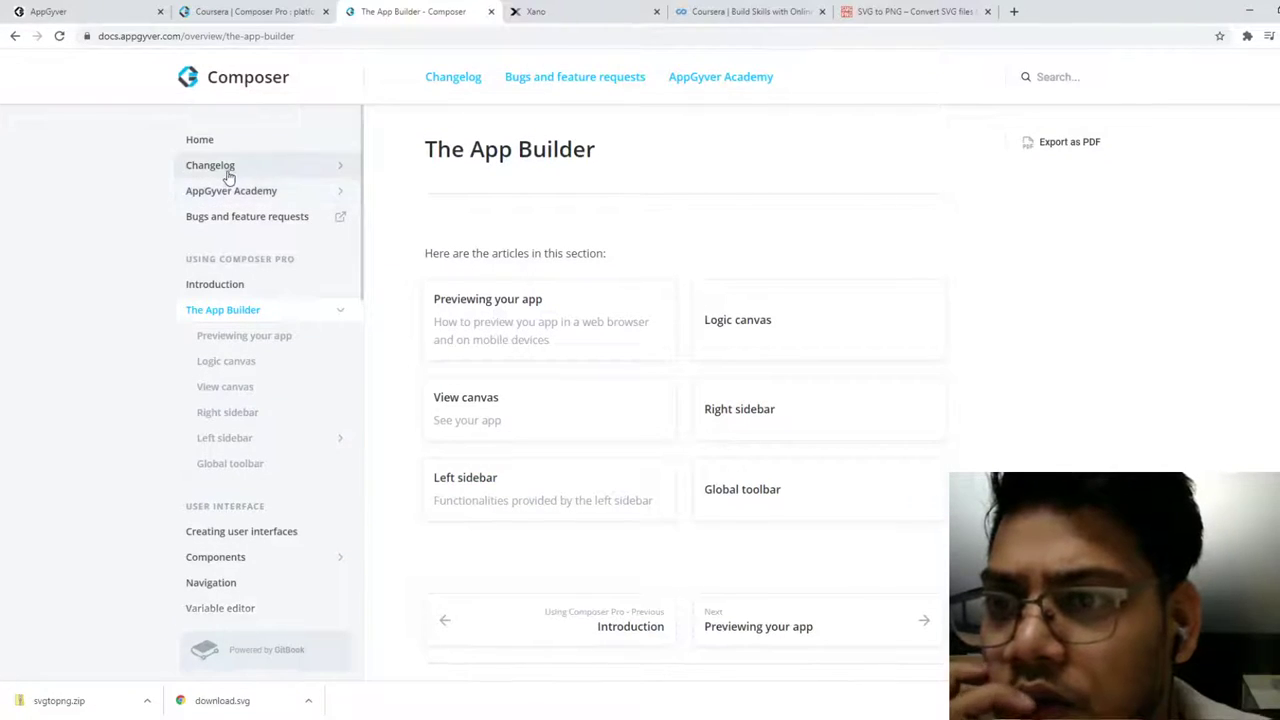
left_click(224, 190)
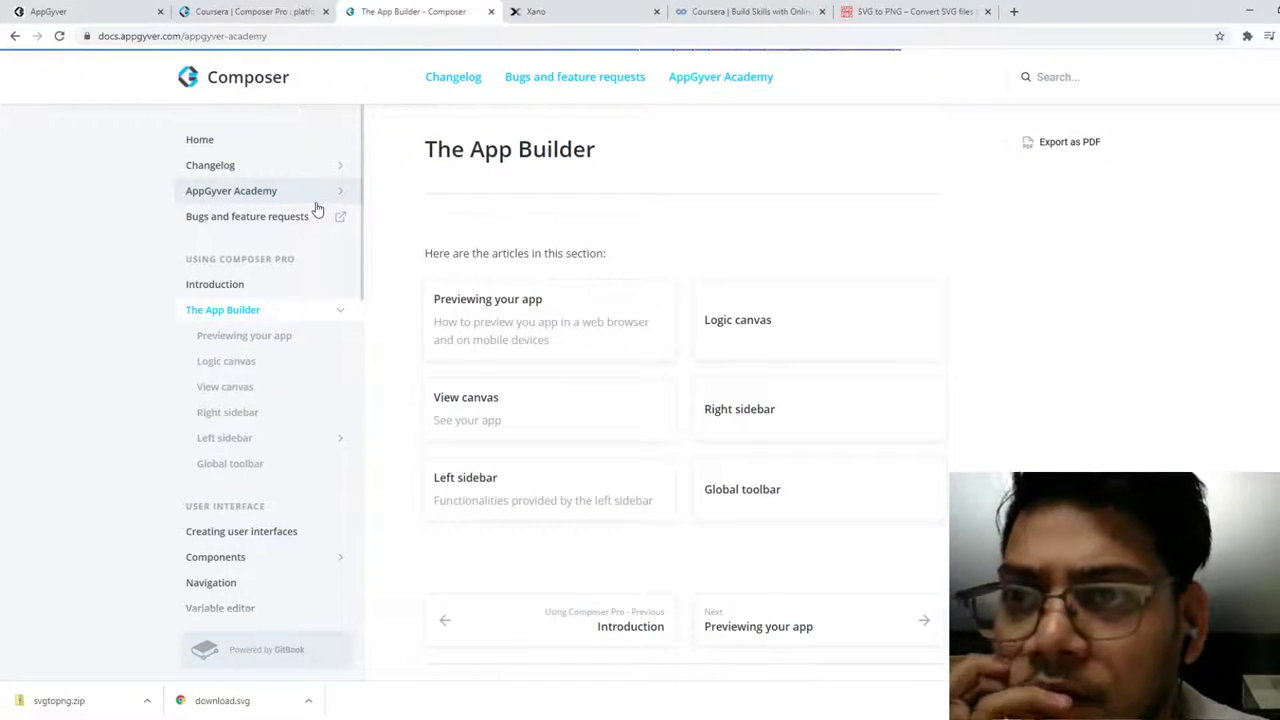
left_click(452, 77)
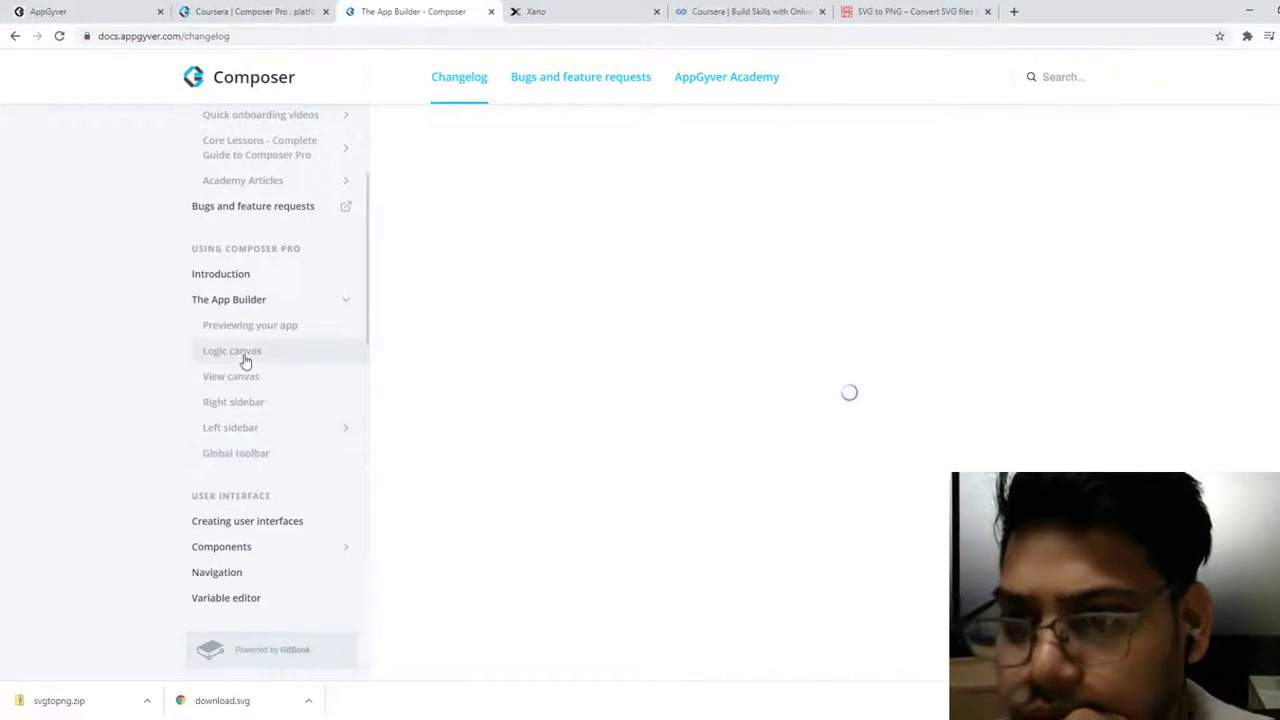
left_click(255, 11)
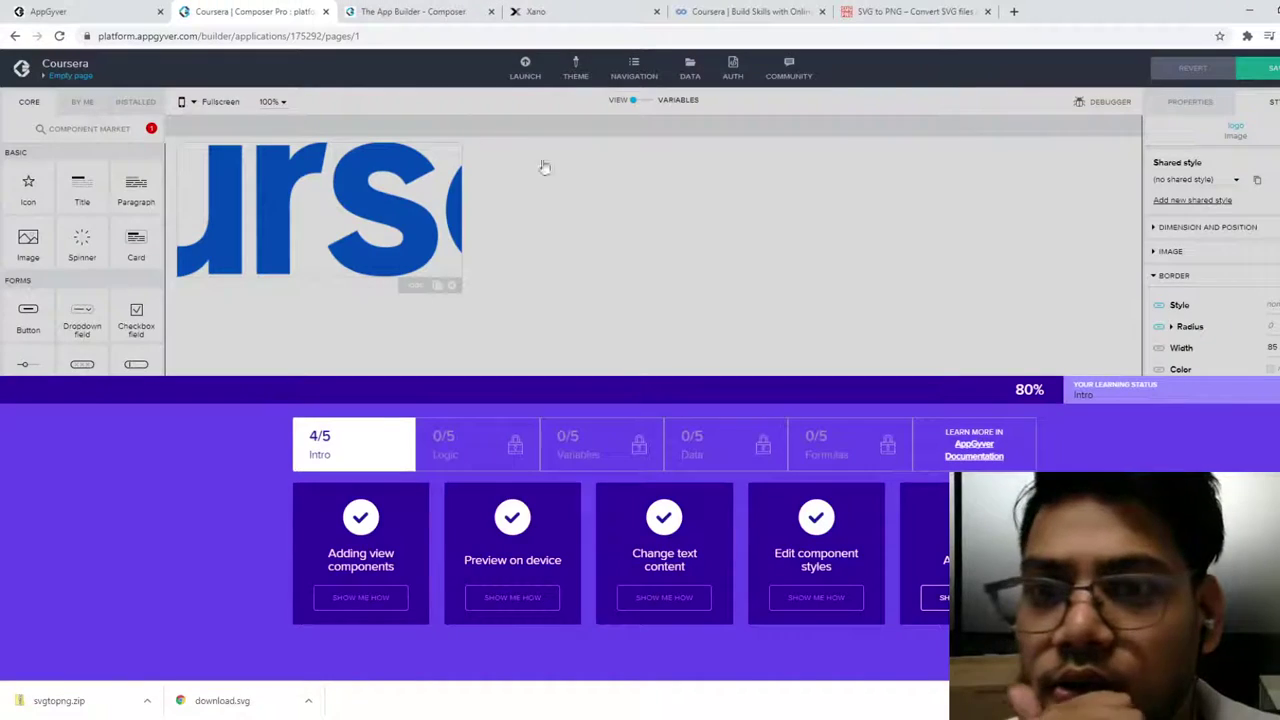
left_click(290, 237)
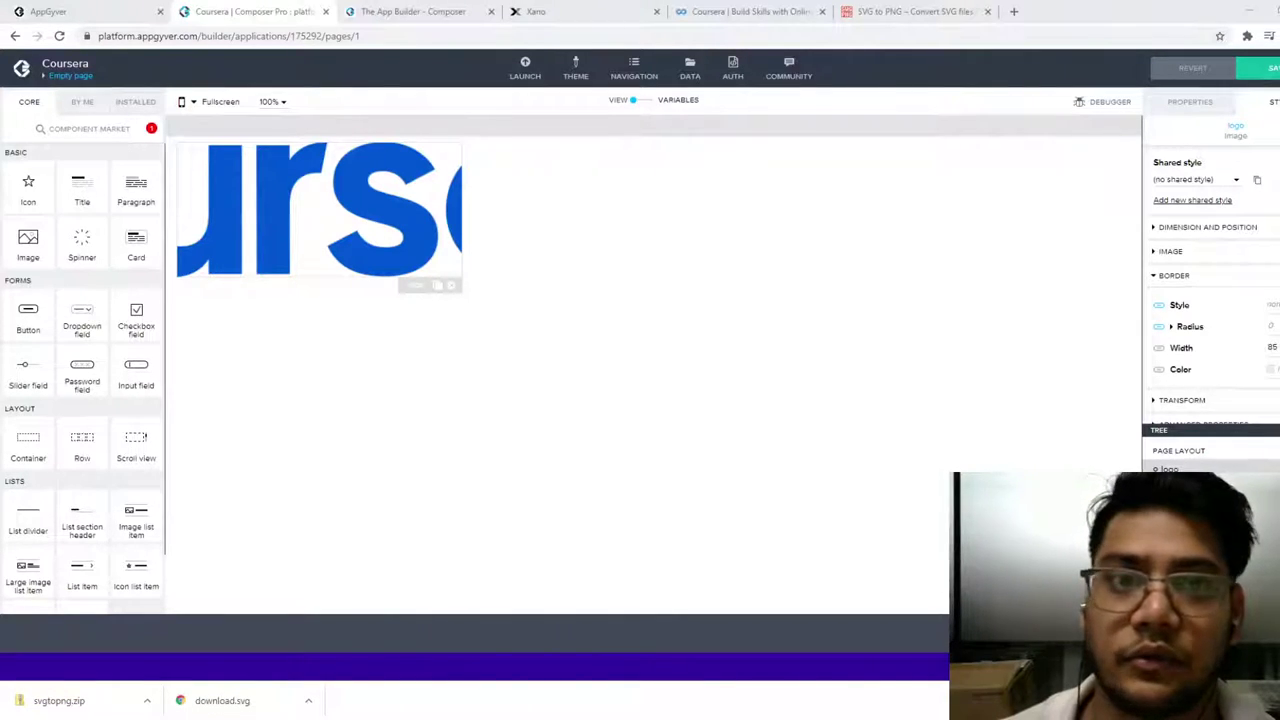
Step: Delete the logo image and add a new image component with the Coursera logo as its source
left_click(451, 285)
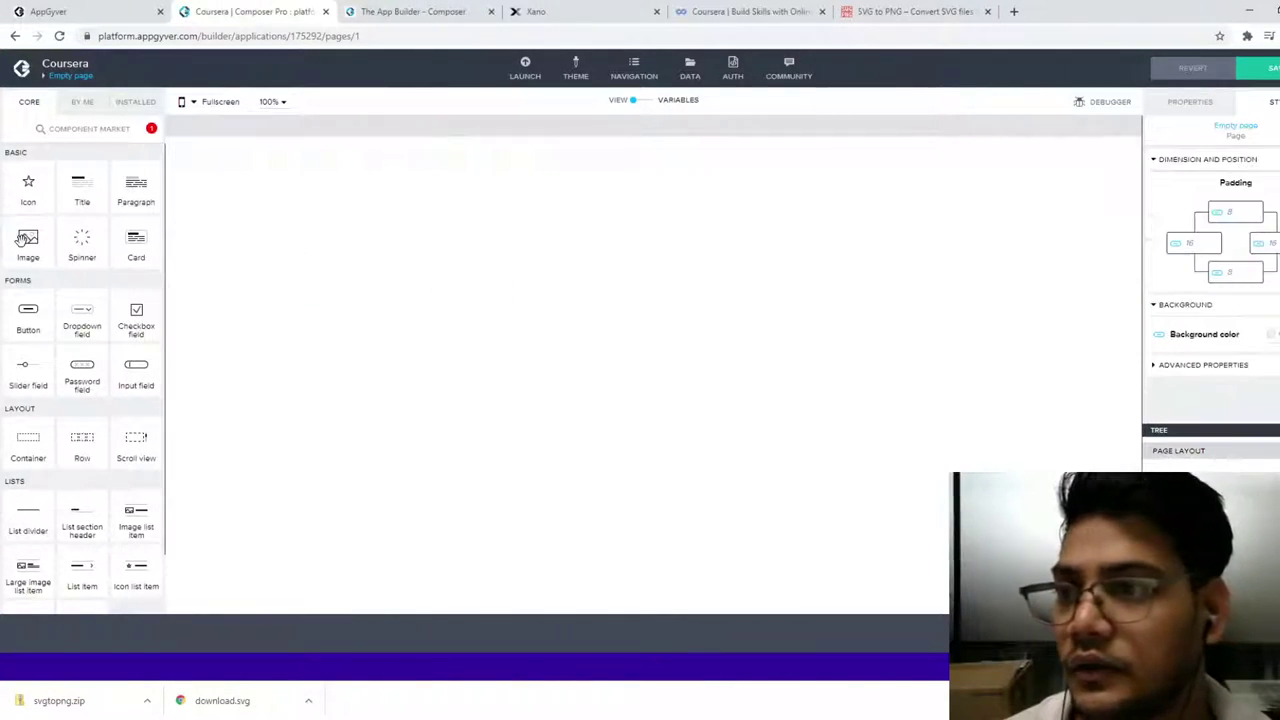
left_click_drag(28, 240, 424, 184)
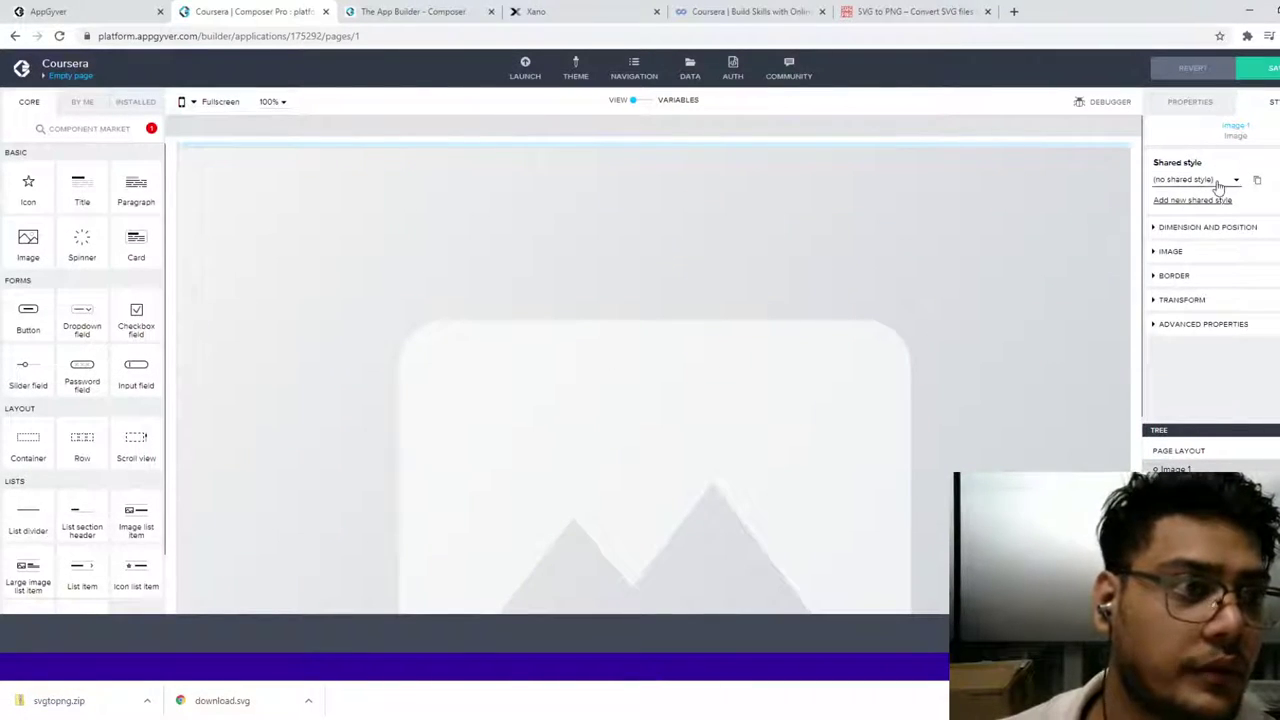
left_click(1195, 102)
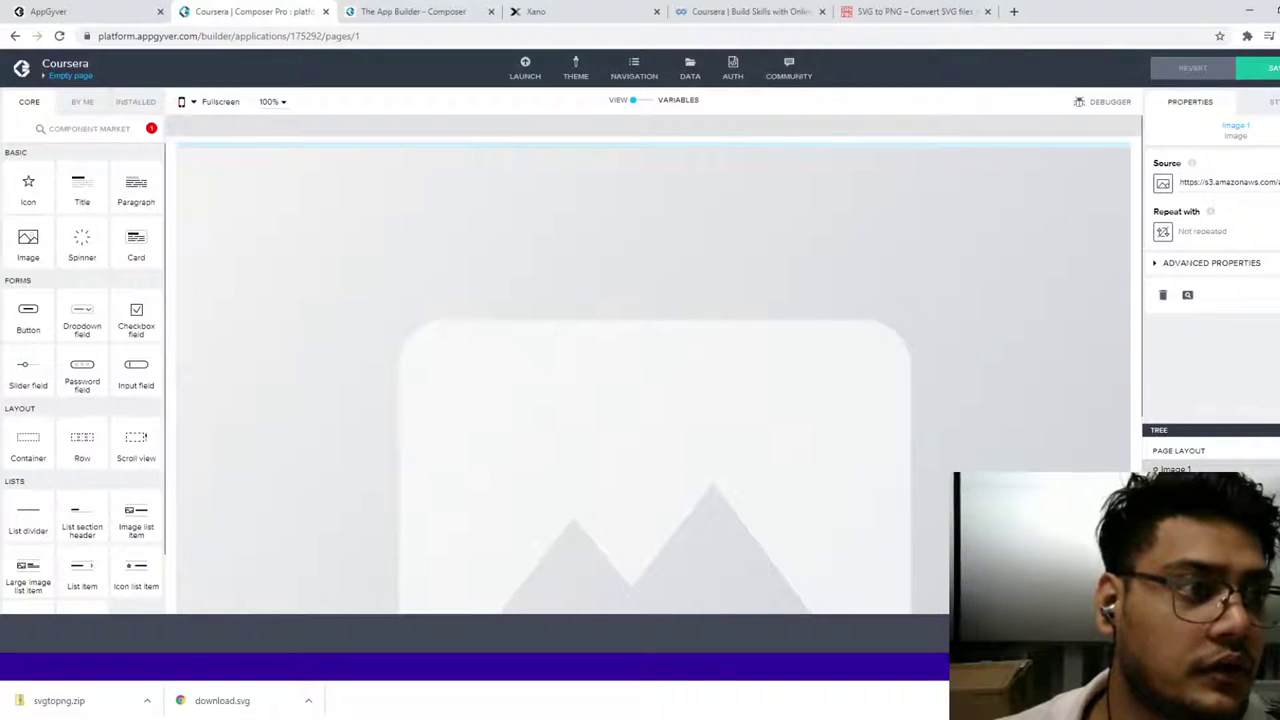
left_click(1162, 183)
left_click(575, 212)
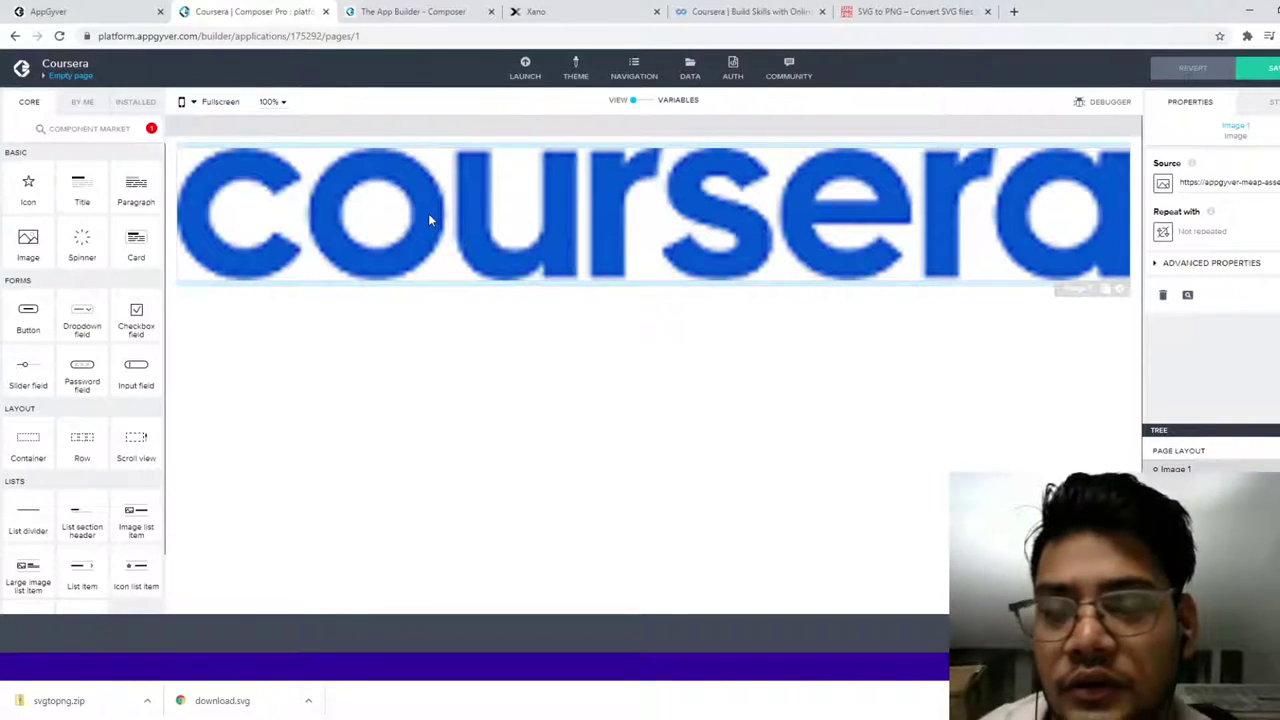
Step: Replace the Coursera logo image with a blank image component and review its dimension and position settings
left_click(1120, 290)
left_click_drag(30, 233, 591, 214)
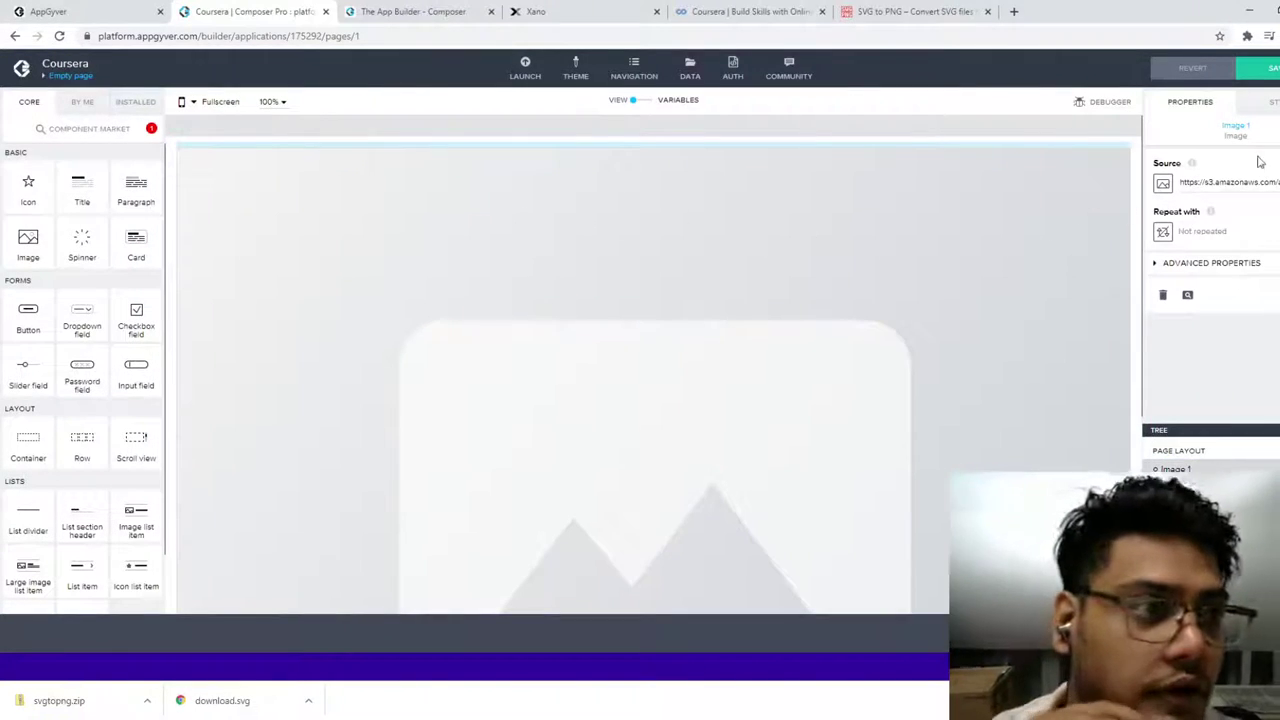
left_click(1272, 102)
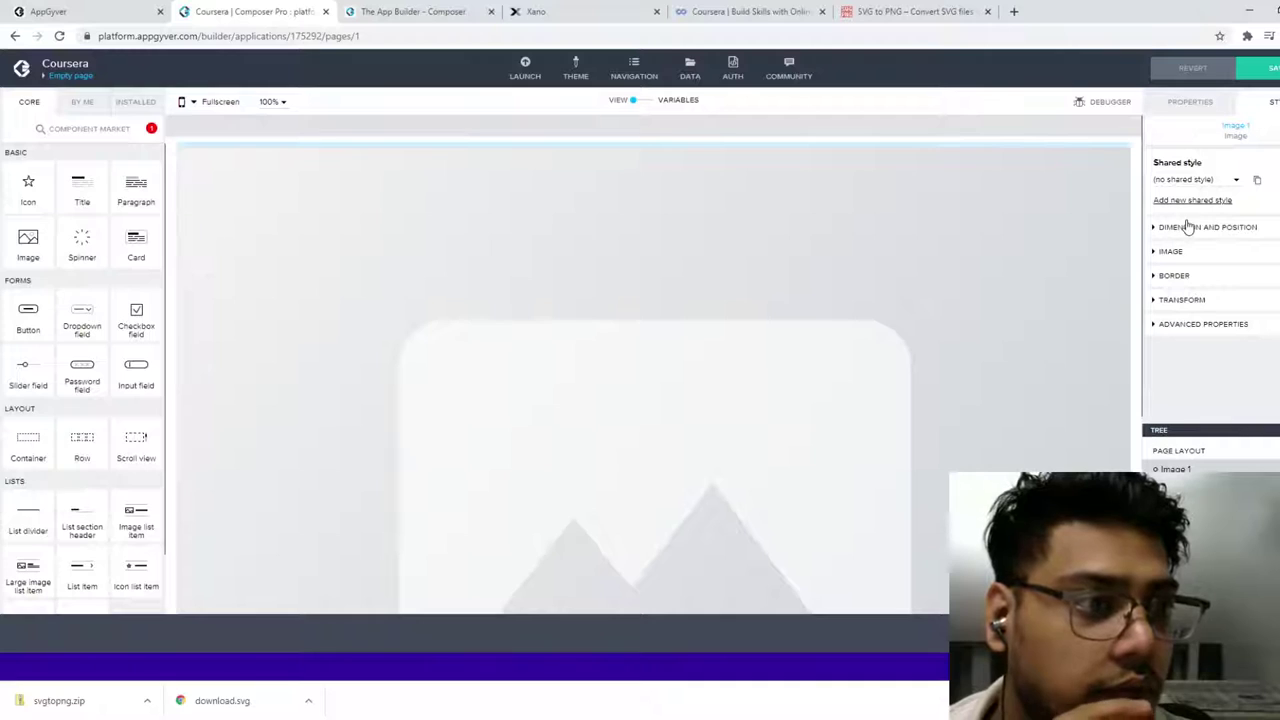
left_click(1188, 228)
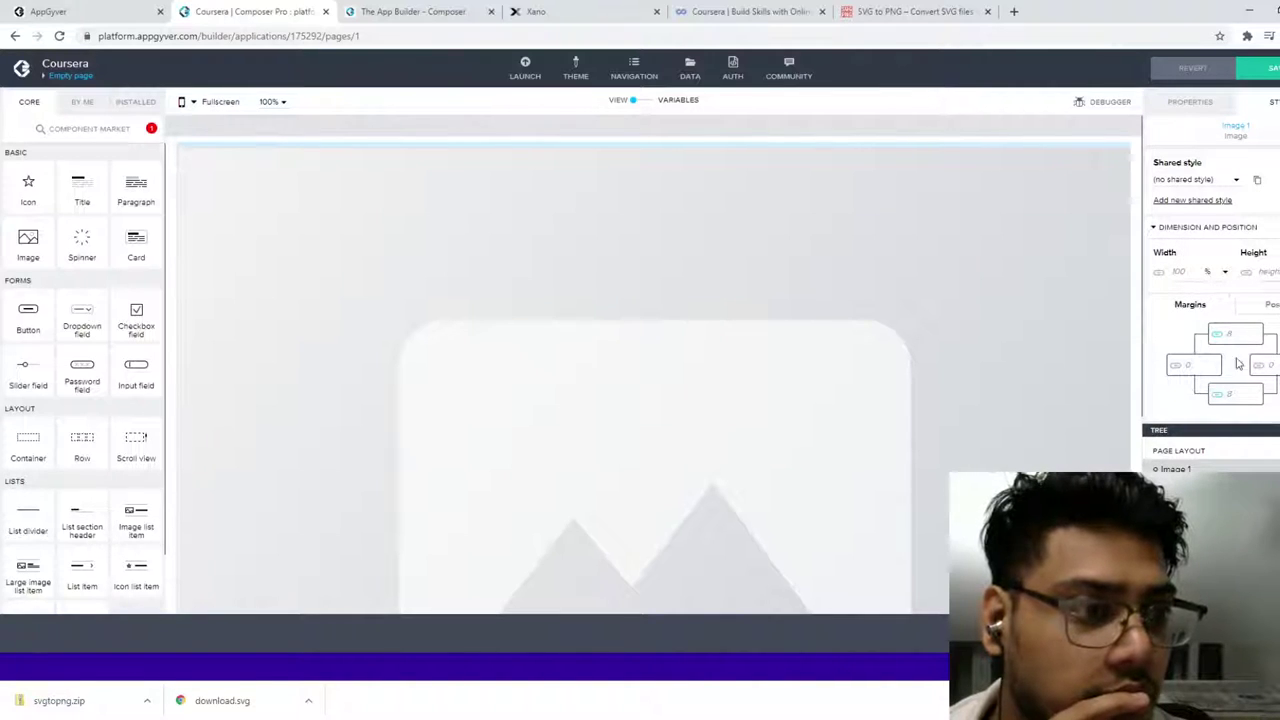
scroll(543, 243, "down", 3)
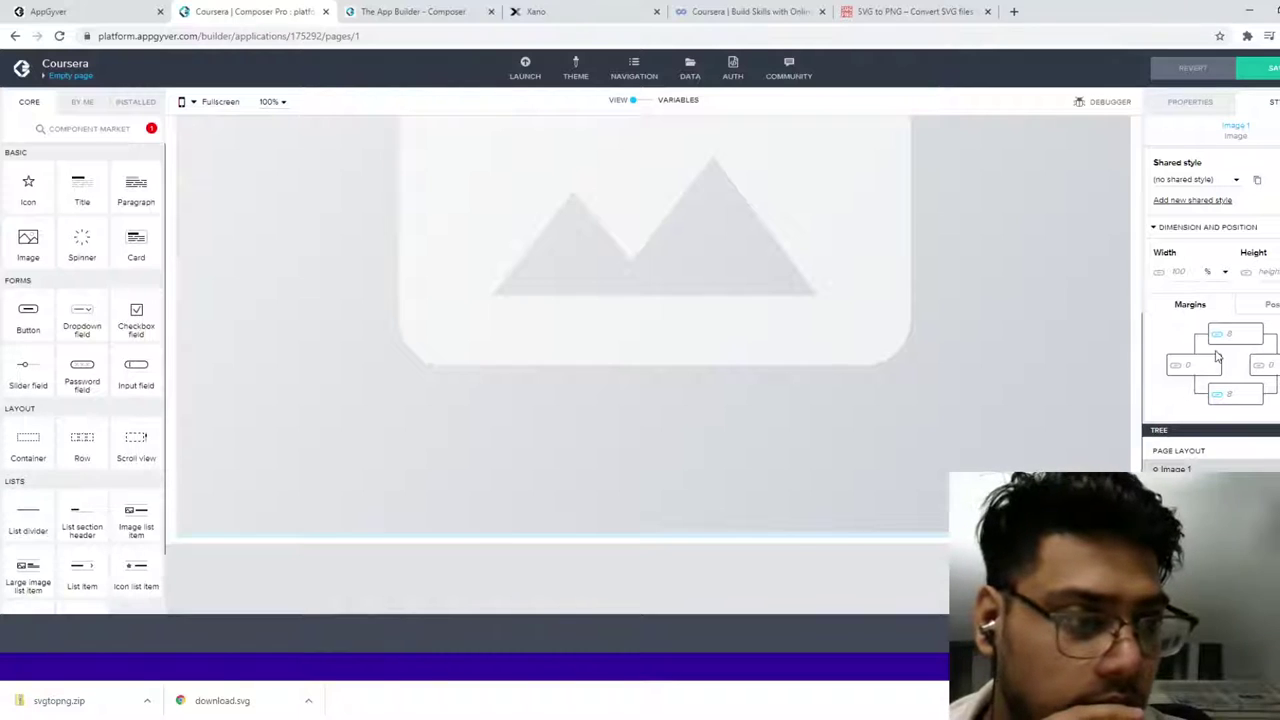
scroll(916, 376, "up", 3)
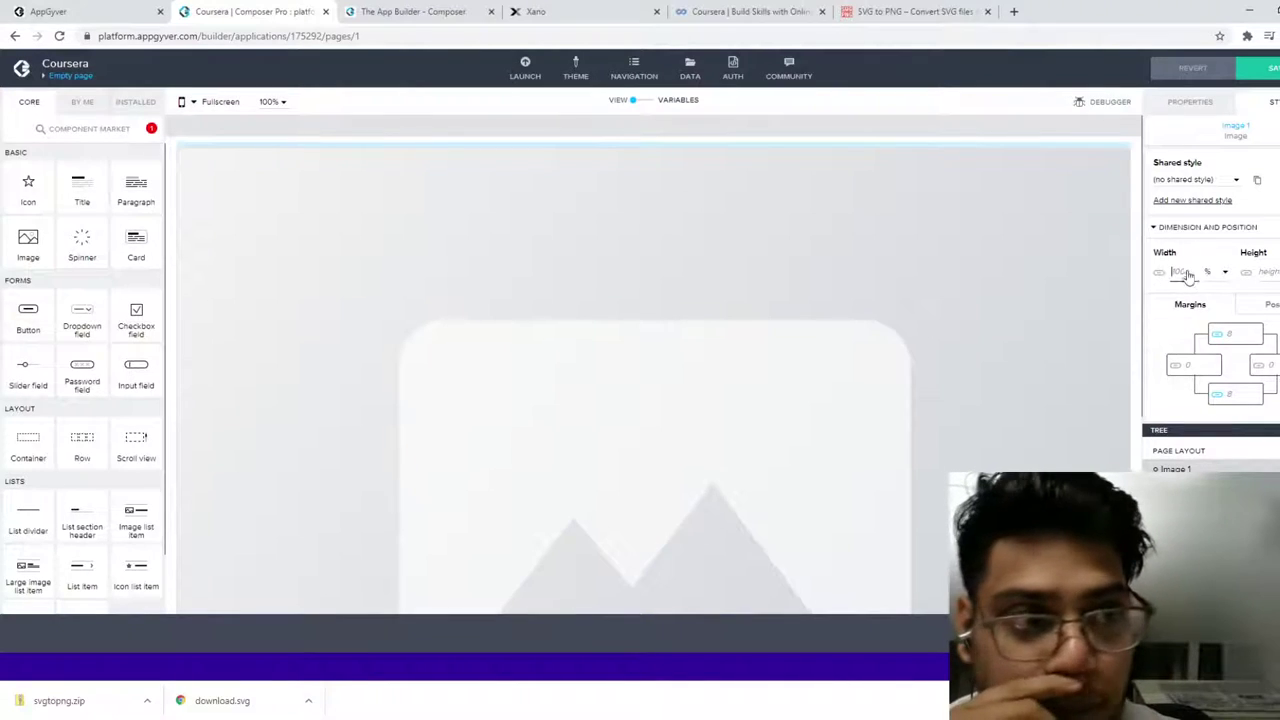
left_click(1153, 230)
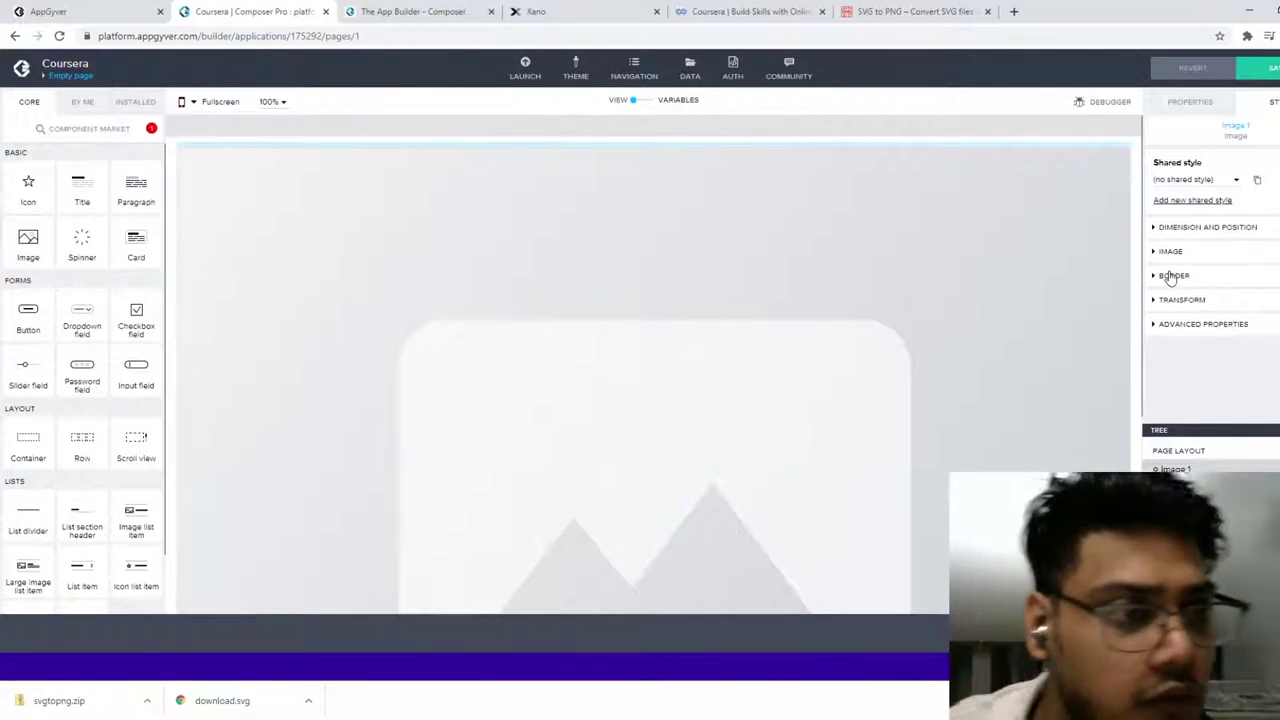
Step: Set the new image's border colour to a dark red
left_click(1186, 304)
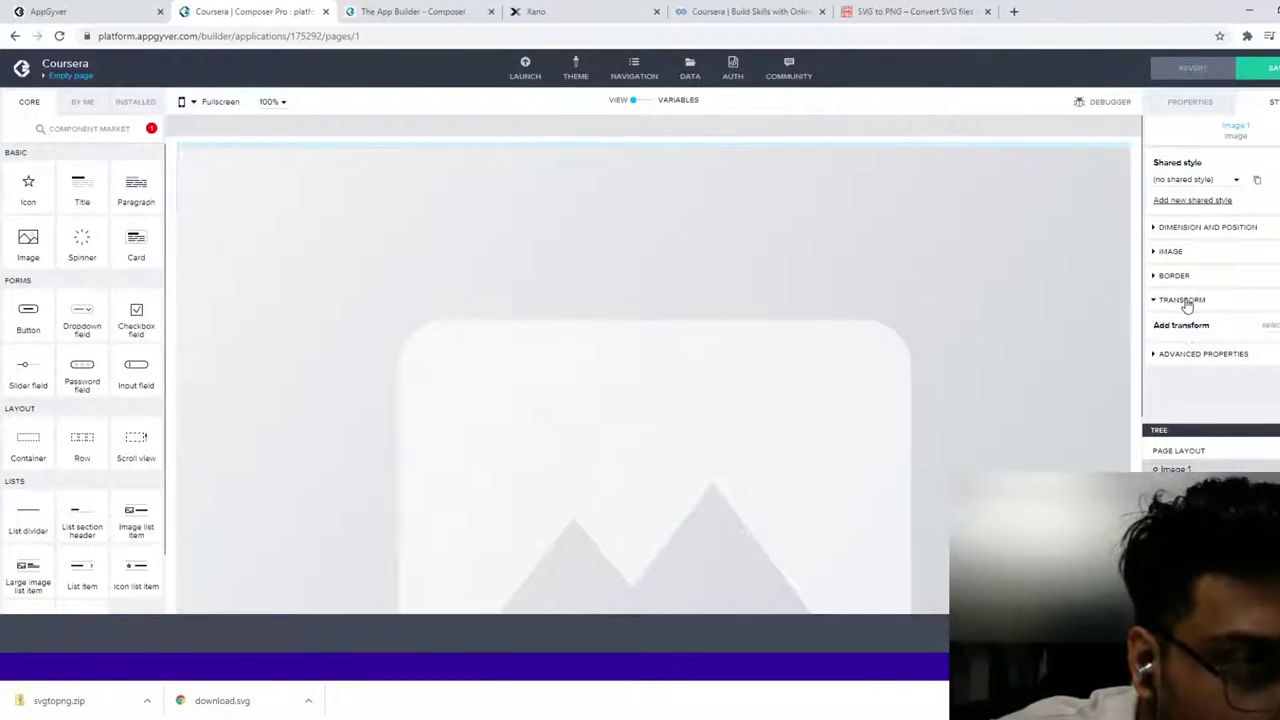
left_click(1174, 301)
left_click(1176, 277)
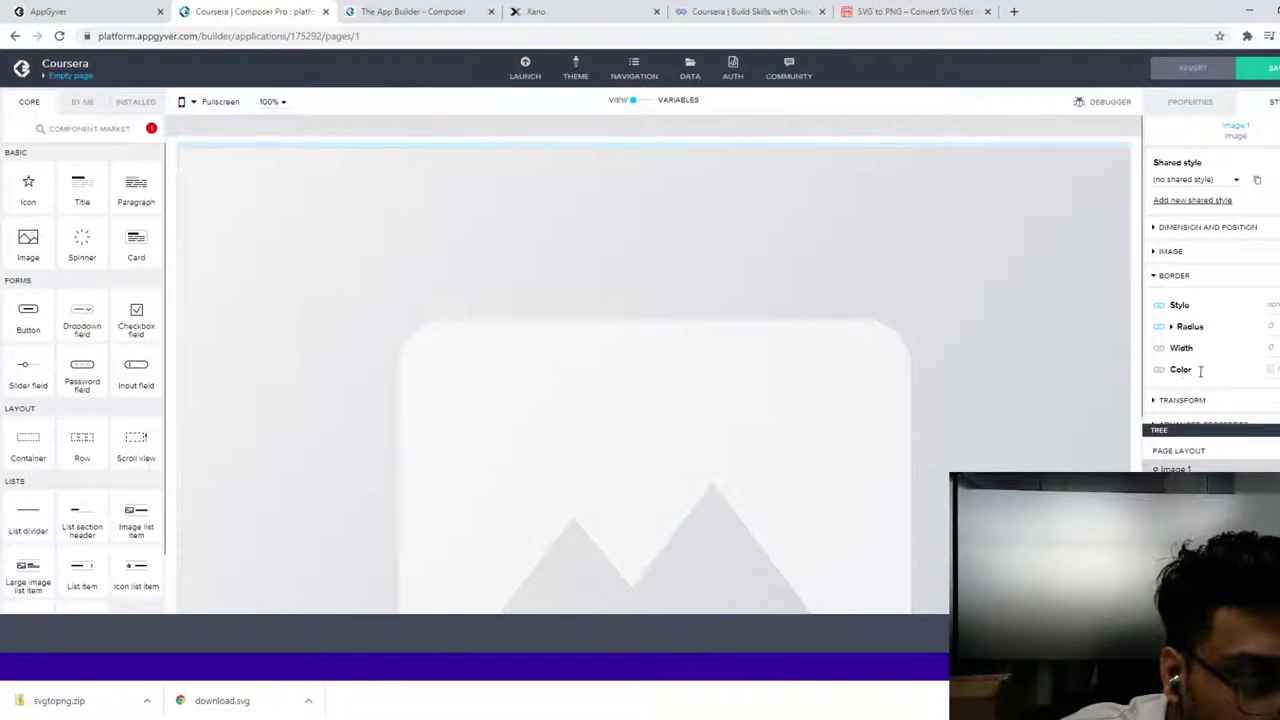
left_click(1270, 369)
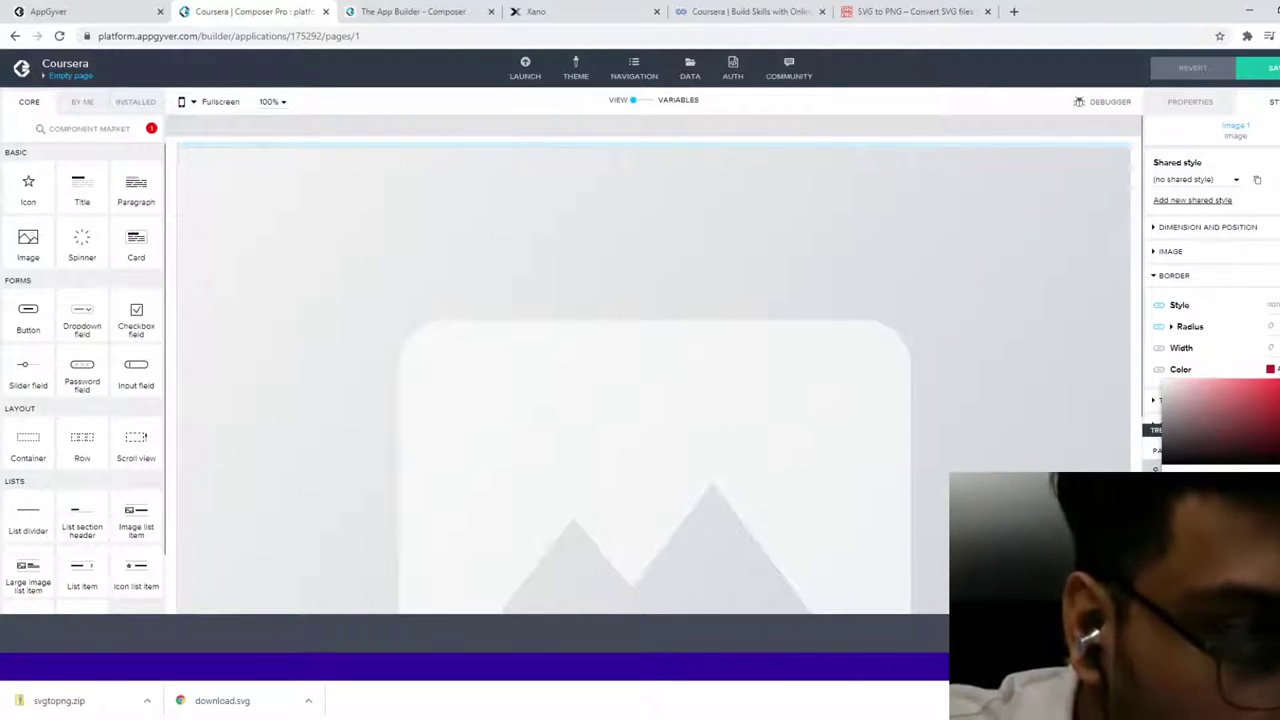
left_click(1205, 344)
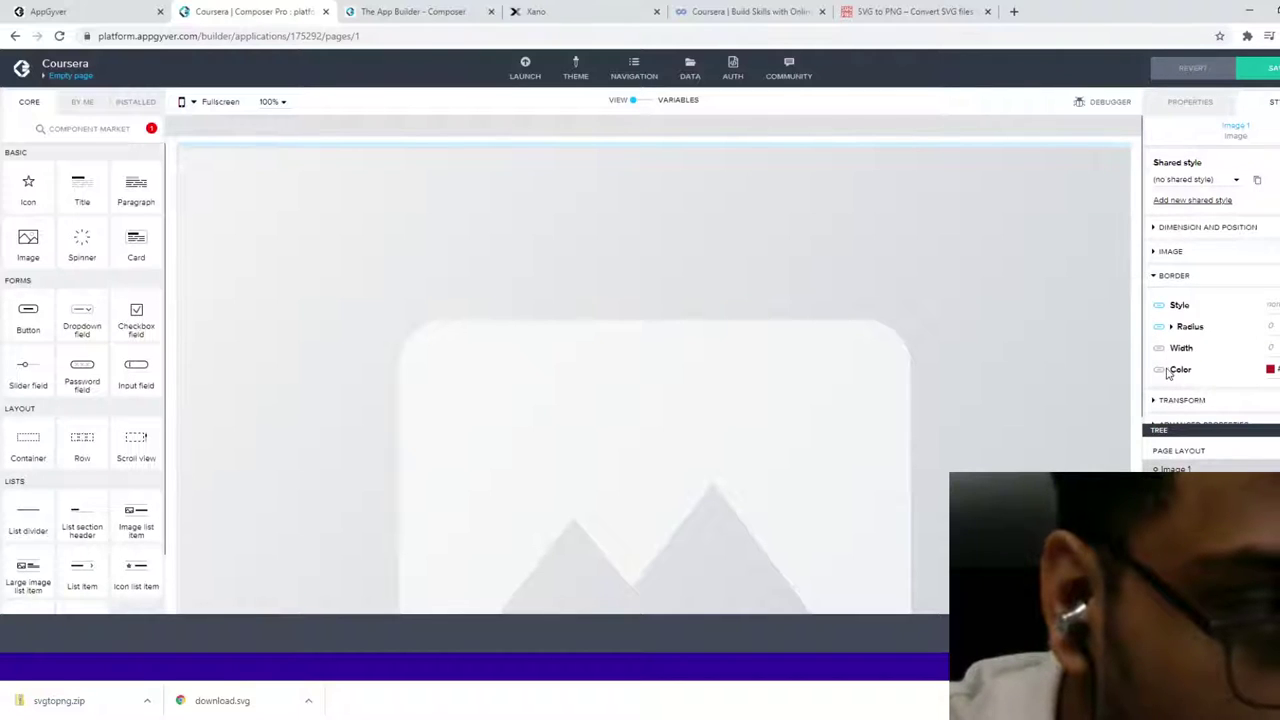
Step: Set the new image's tint colour to the dark reddish brown #623636
left_click(1170, 251)
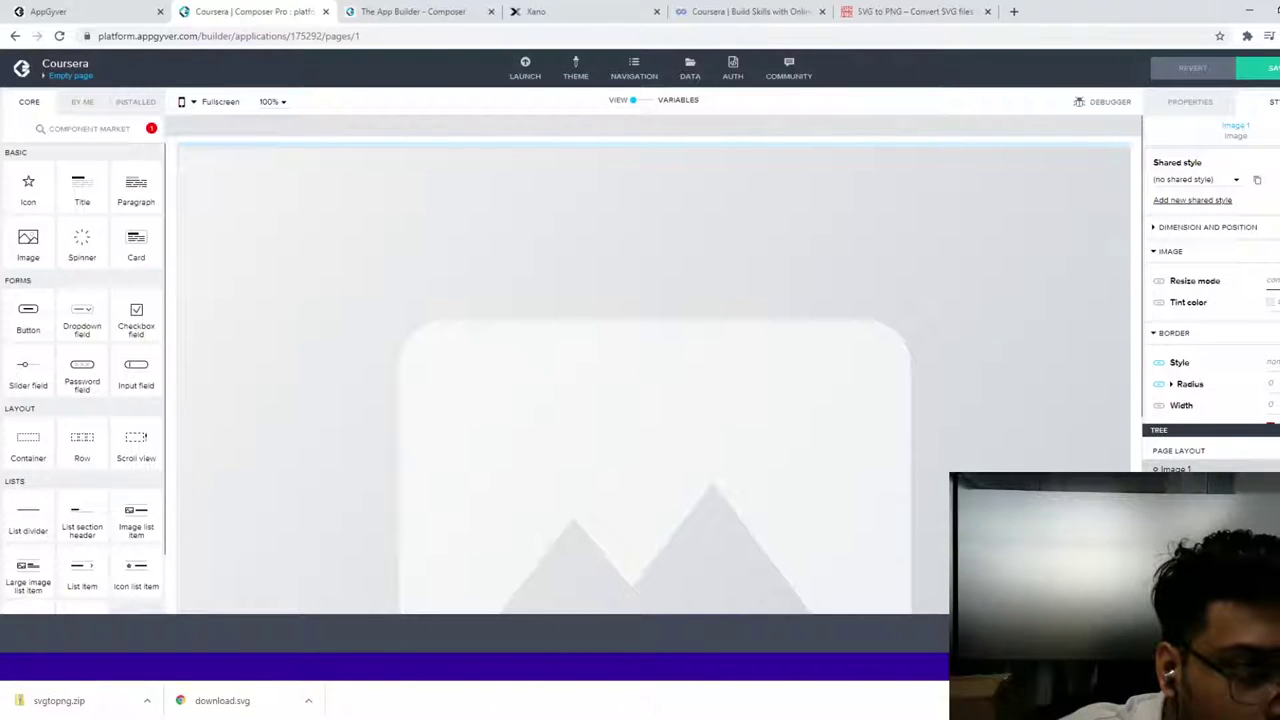
left_click(1272, 303)
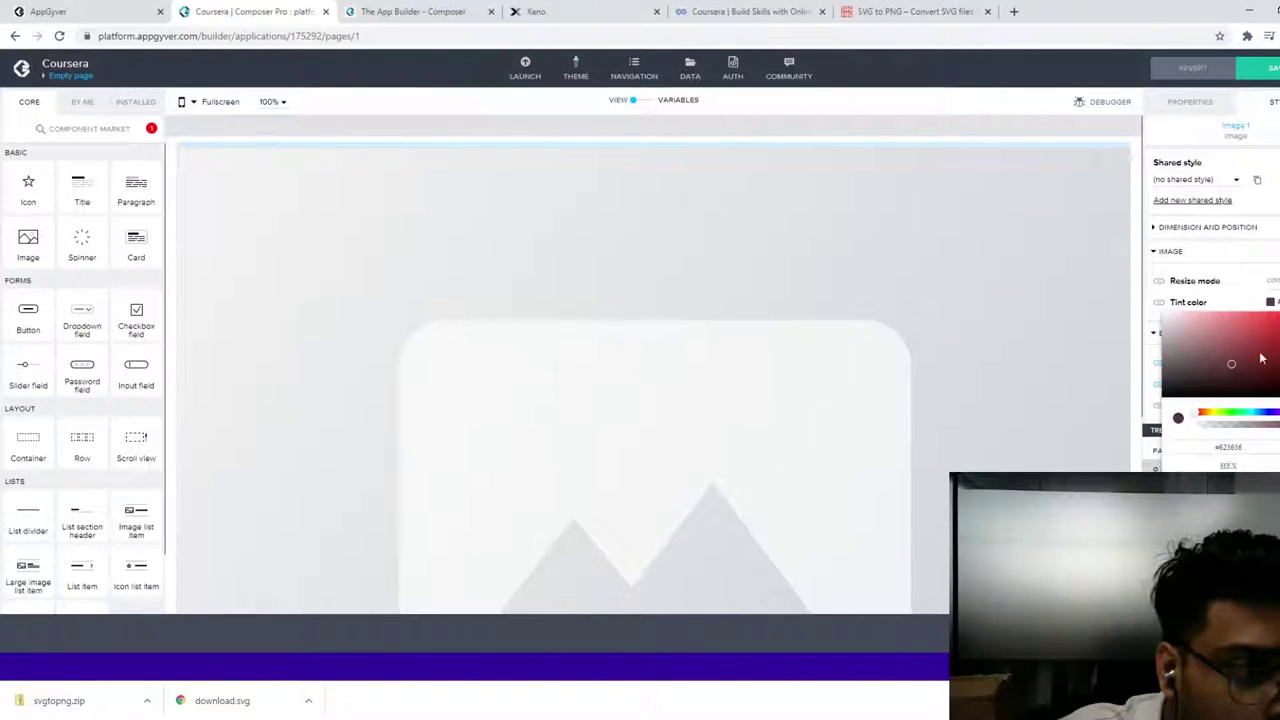
left_click(1231, 253)
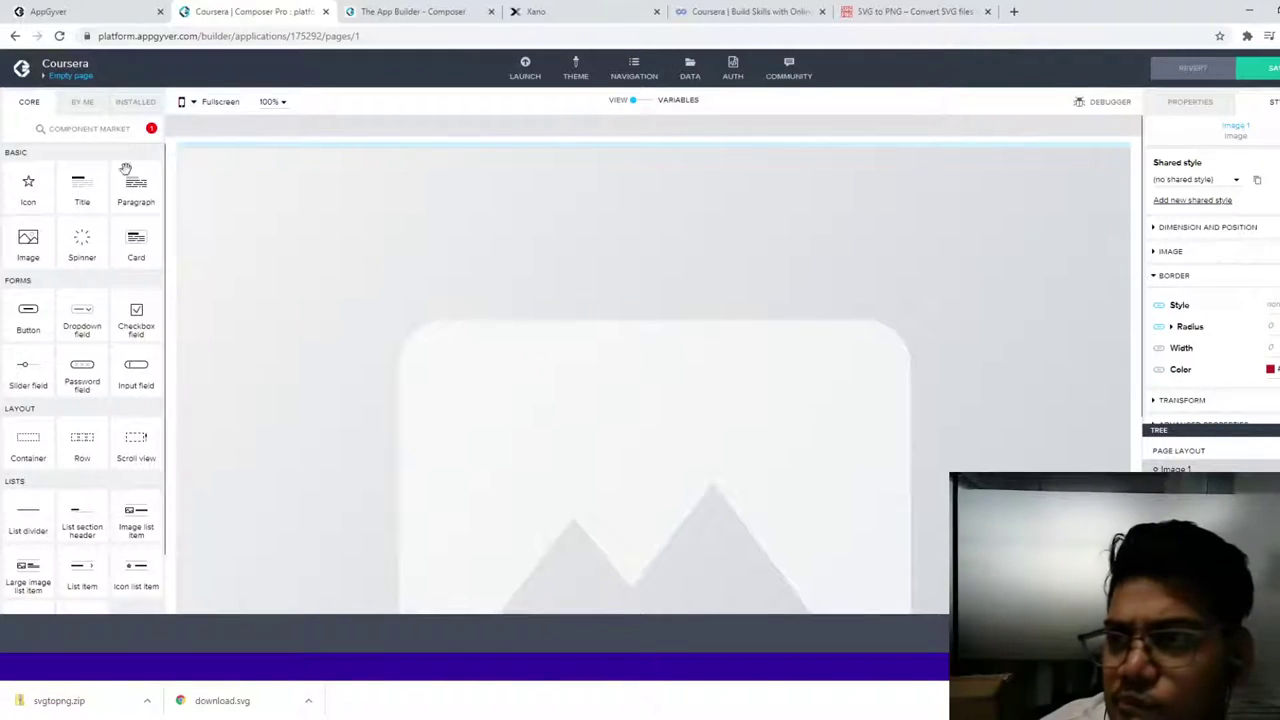
Step: Expand the image's dimension settings and enter the web search query "how to resize image" in a new browser tab
left_click(1191, 230)
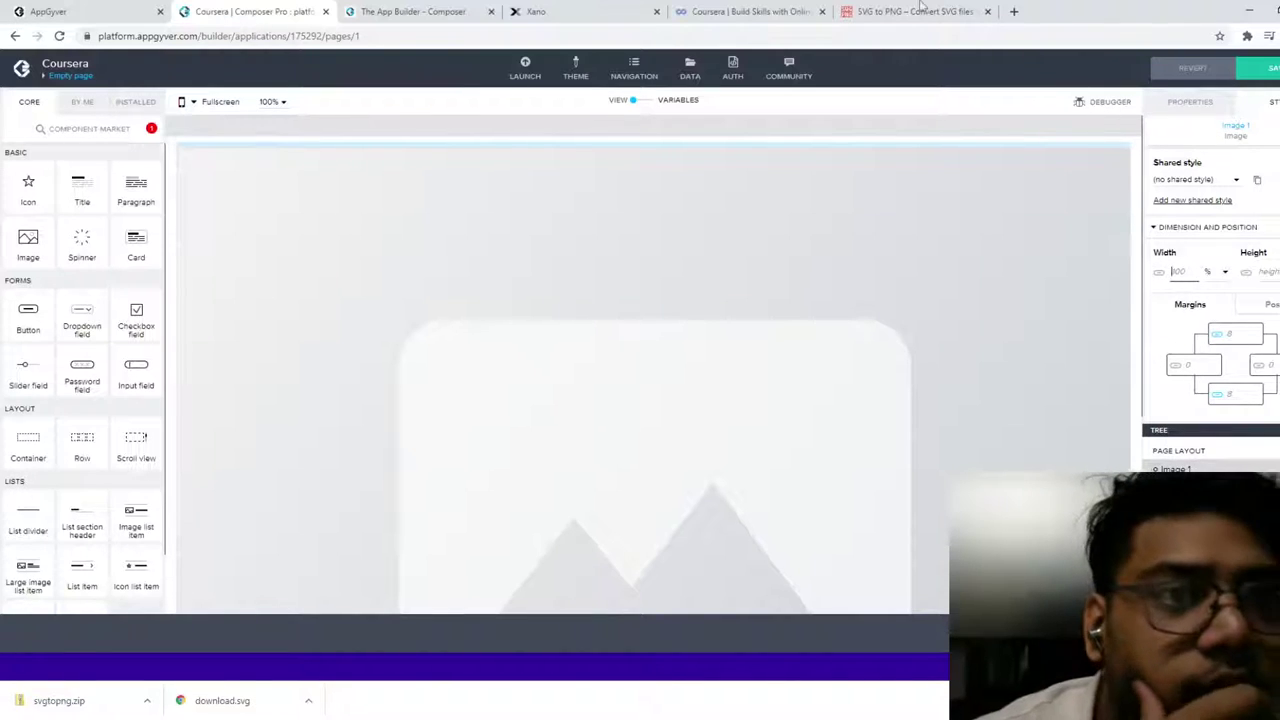
left_click(952, 14)
left_click(1013, 11)
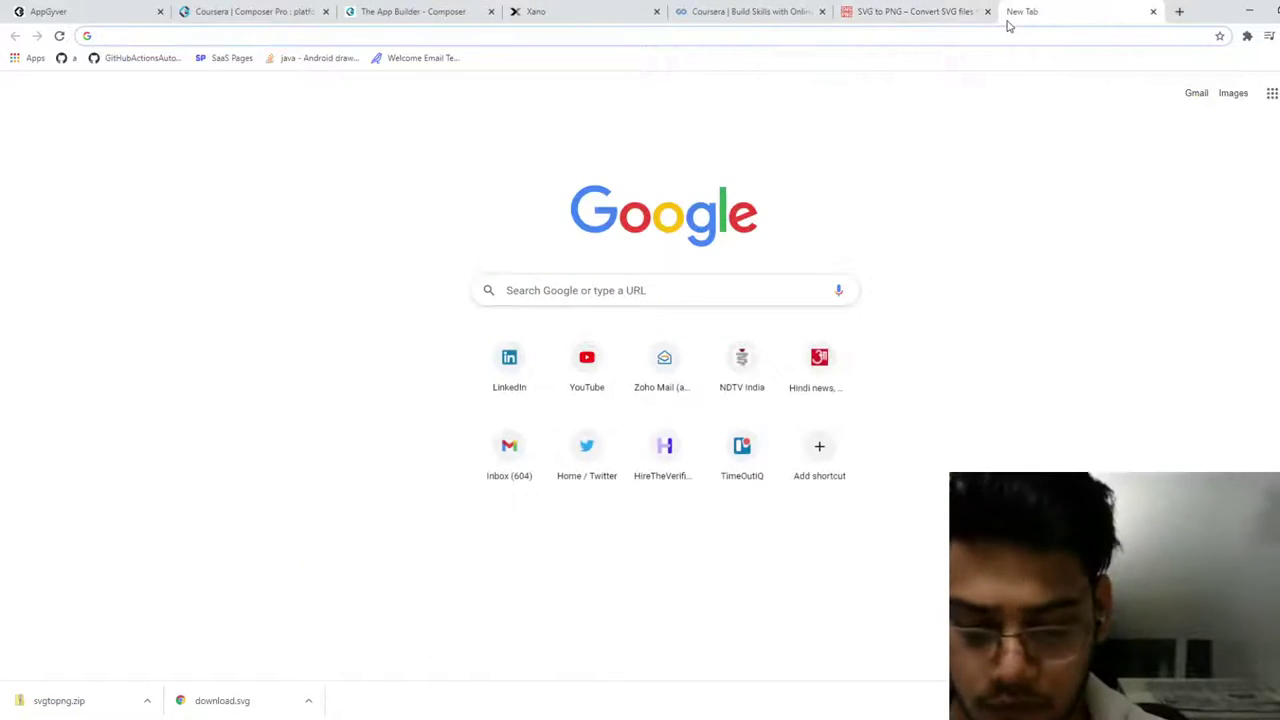
type("how to ")
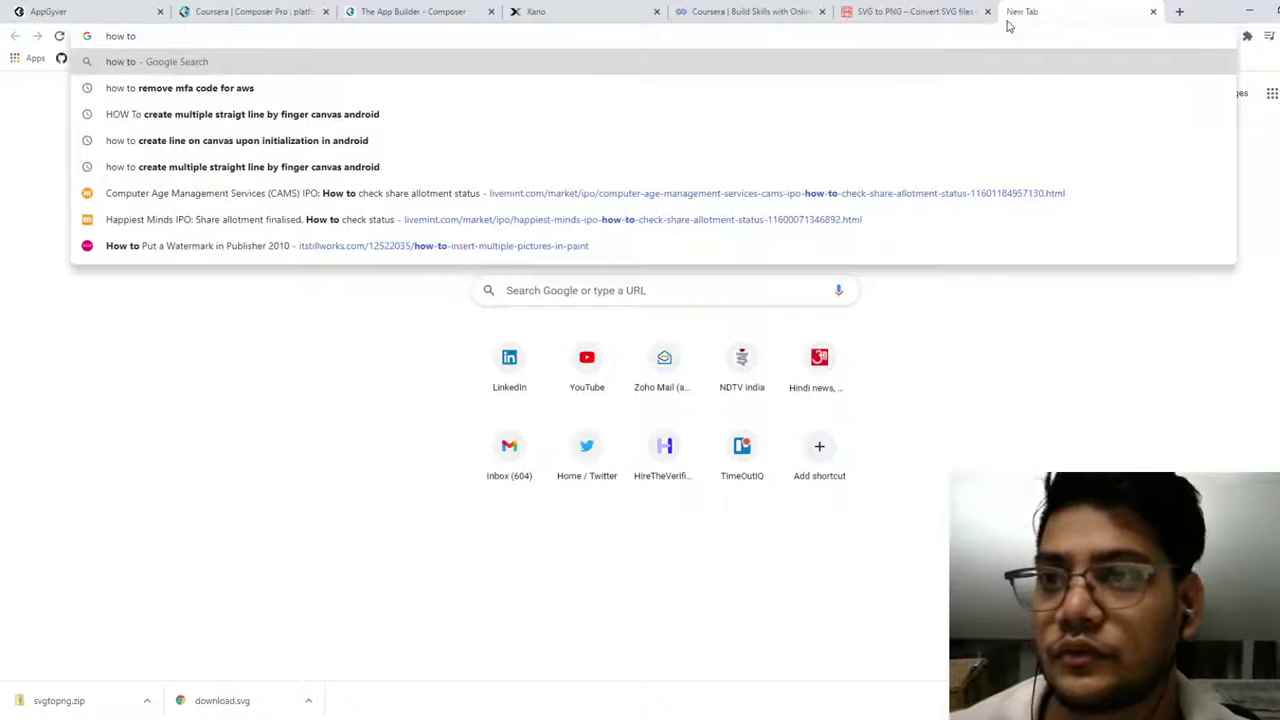
type("resize th")
type("e")
key("BackSpace")
key("BackSpace")
key("BackSpace")
type("image")
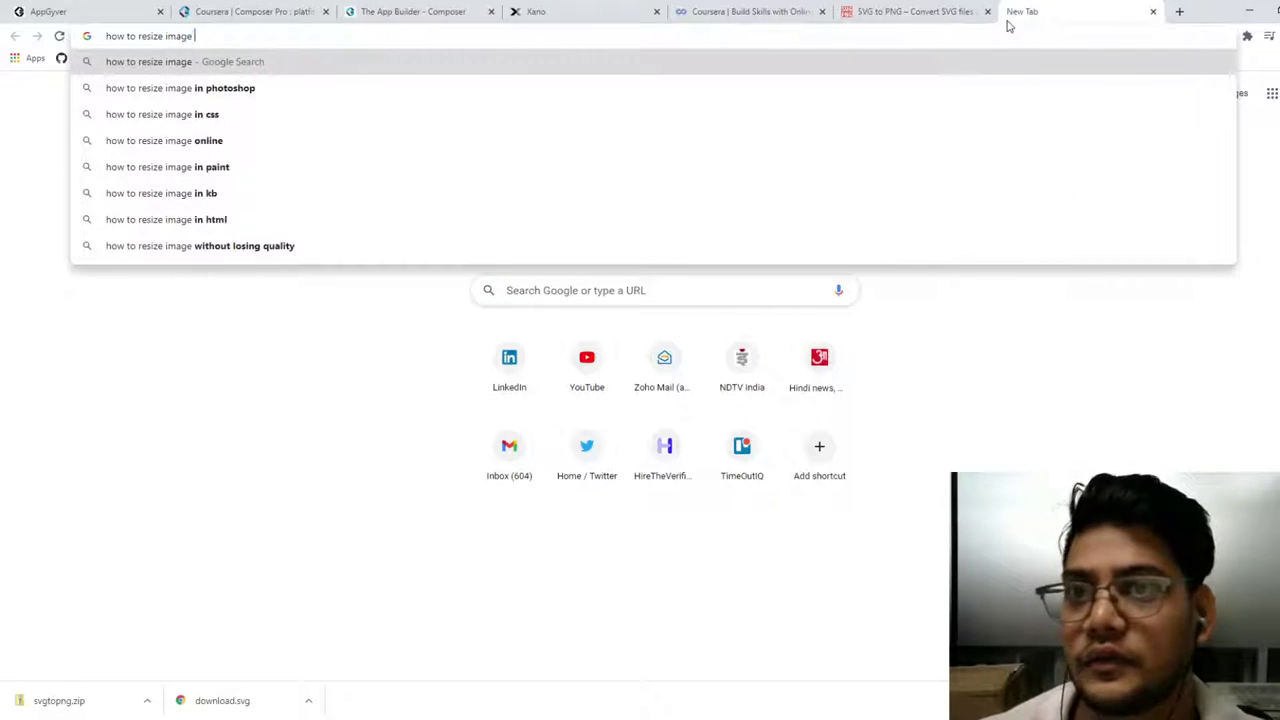
Step: Switch to the AppGyver documentation and look through its Academy Articles and the Core Lessons 1 - Variables & Formulas page
left_click(443, 8)
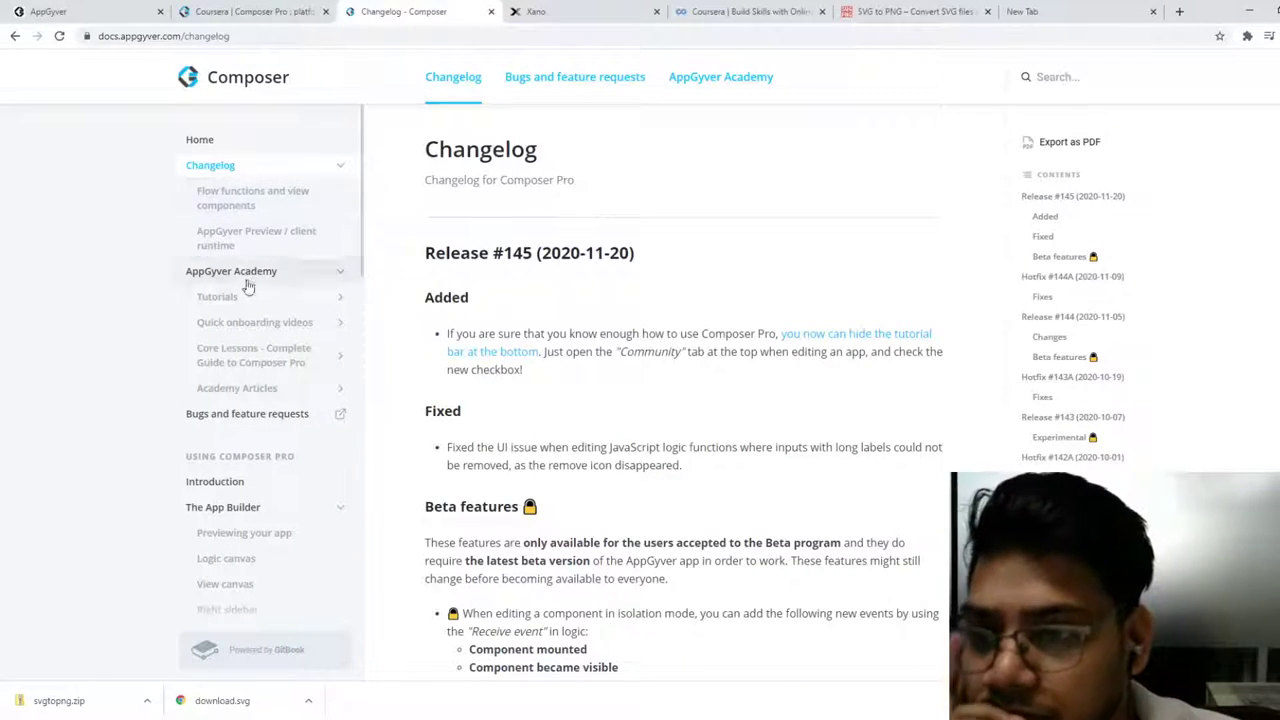
scroll(262, 350, "down", 1)
left_click(580, 11)
left_click(745, 11)
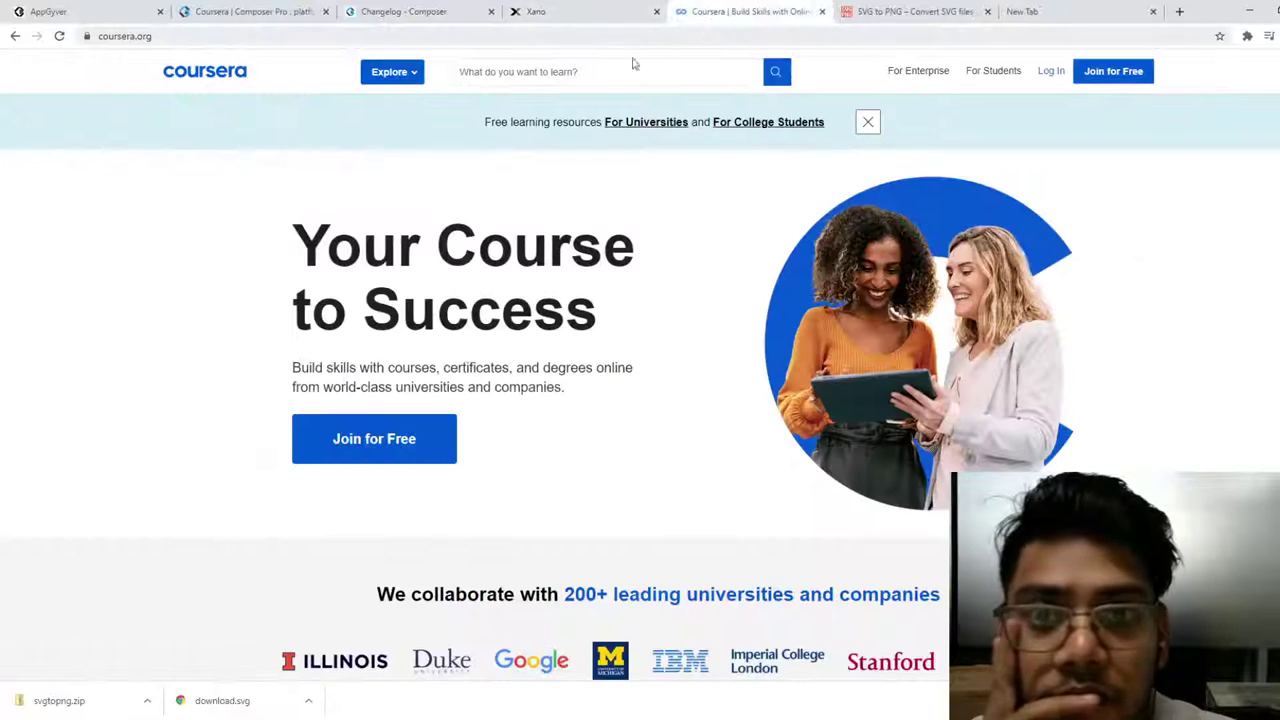
left_click(367, 9)
scroll(22, 320, "up", 1)
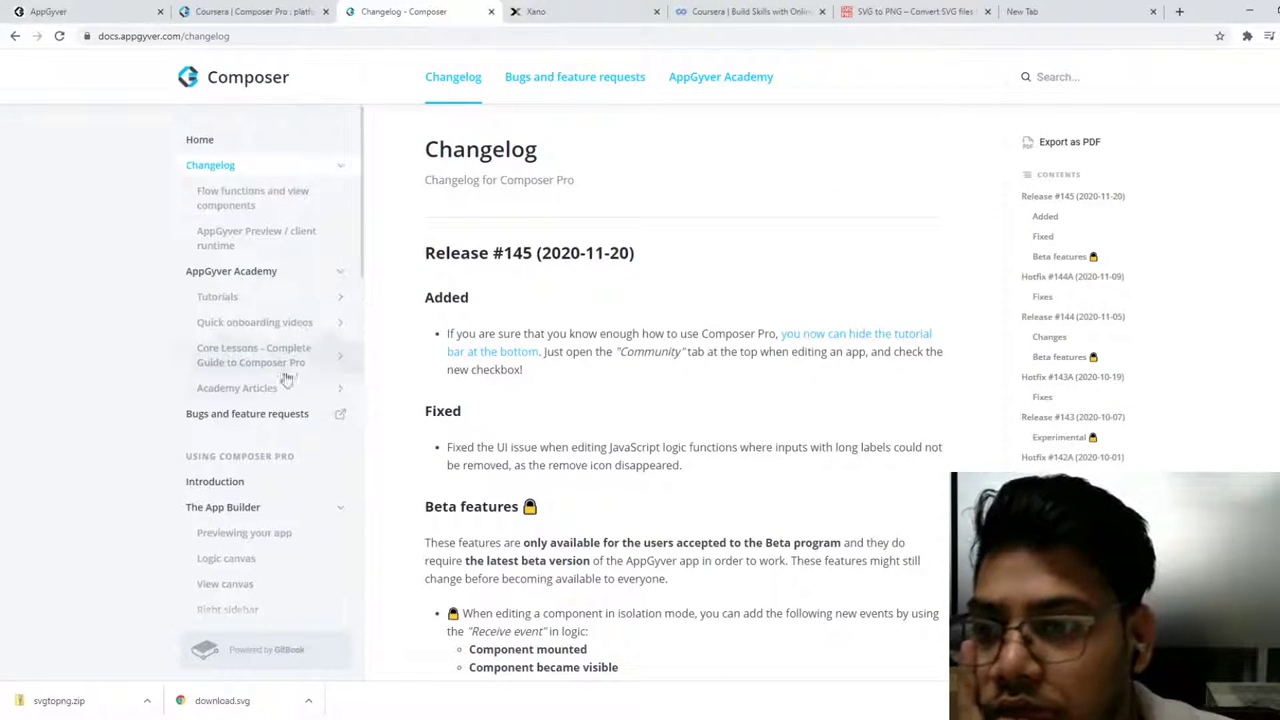
left_click(249, 388)
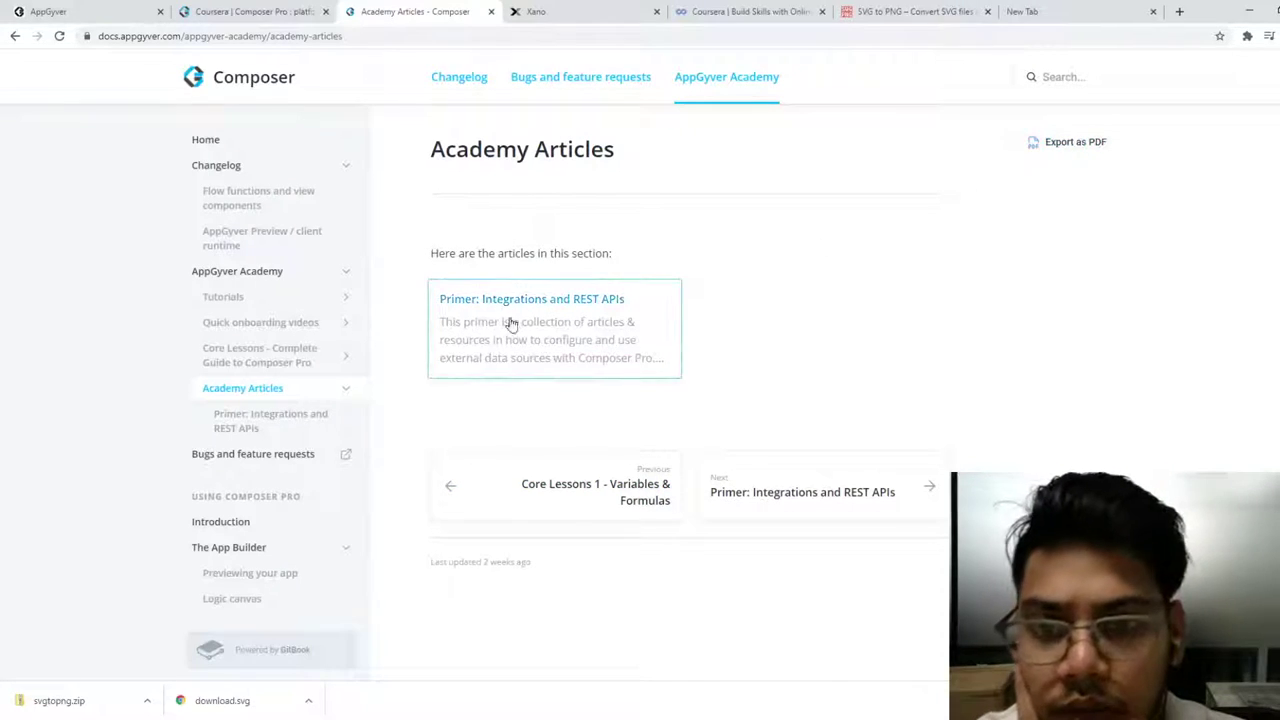
left_click(544, 509)
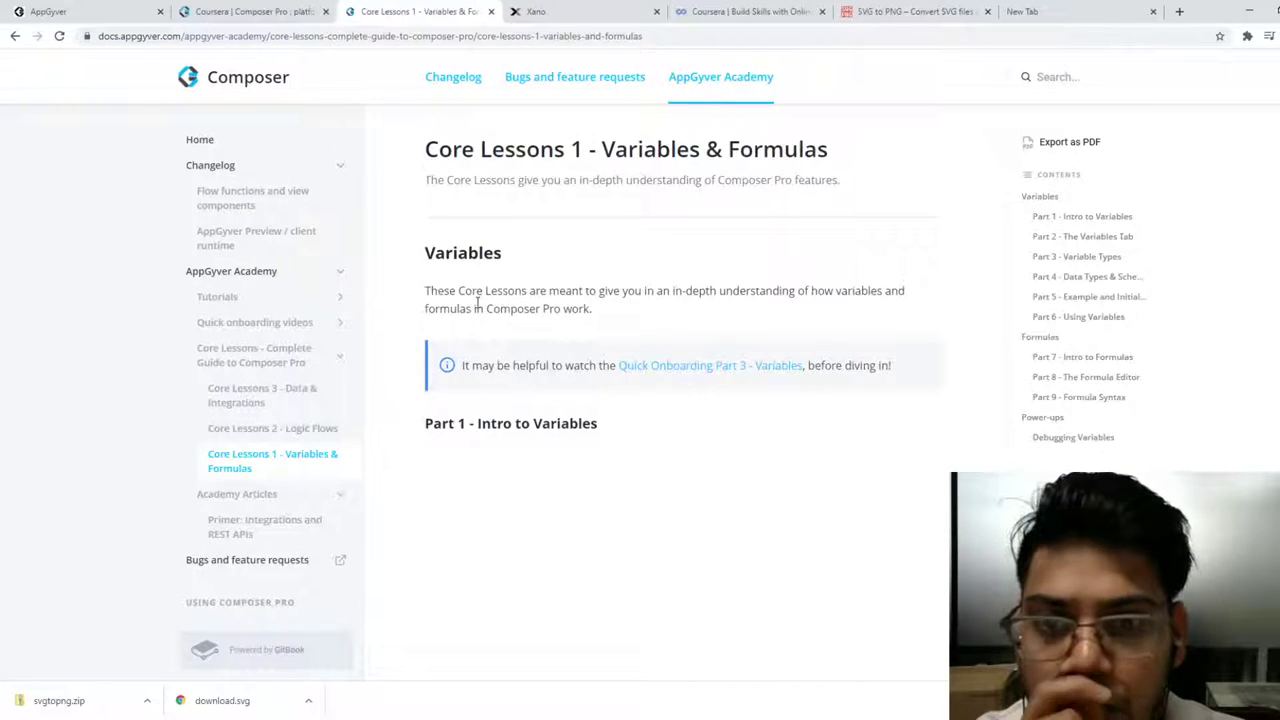
Step: Look through the documentation's tutorial articles and open the external Backendless registration/login setup guide in a new tab
left_click(277, 296)
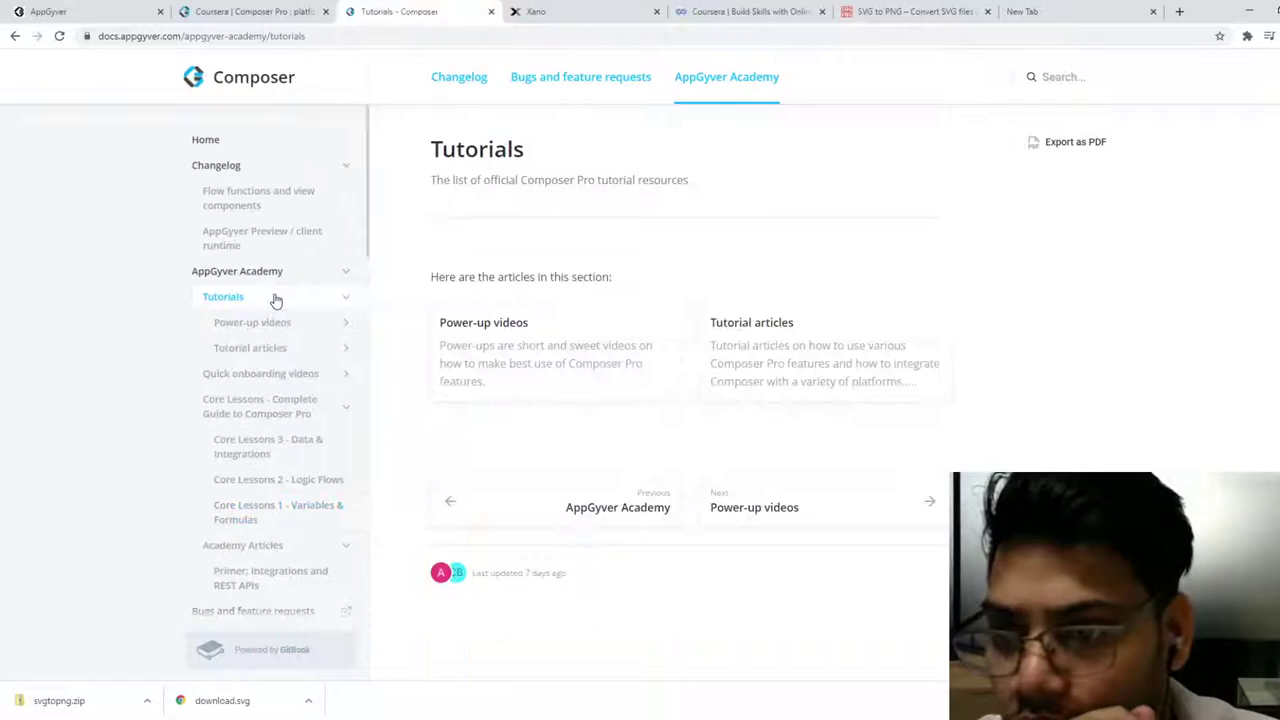
left_click(834, 370)
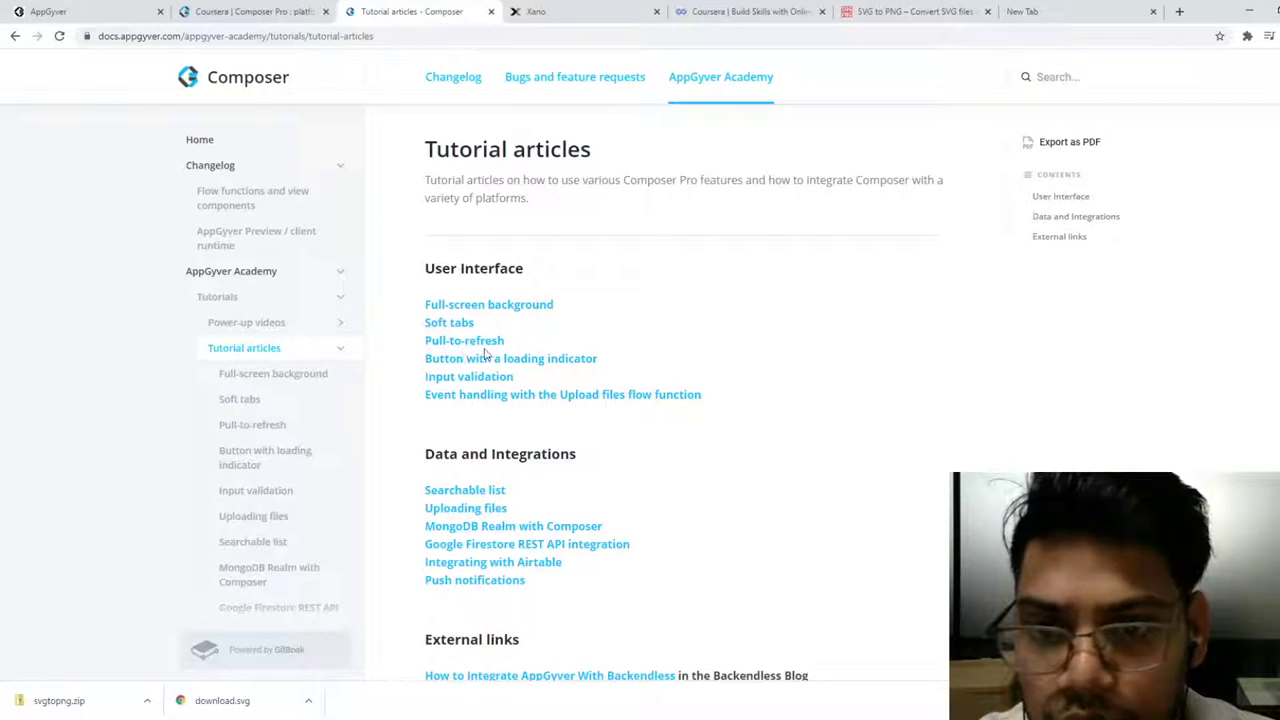
scroll(480, 345, "down", 1)
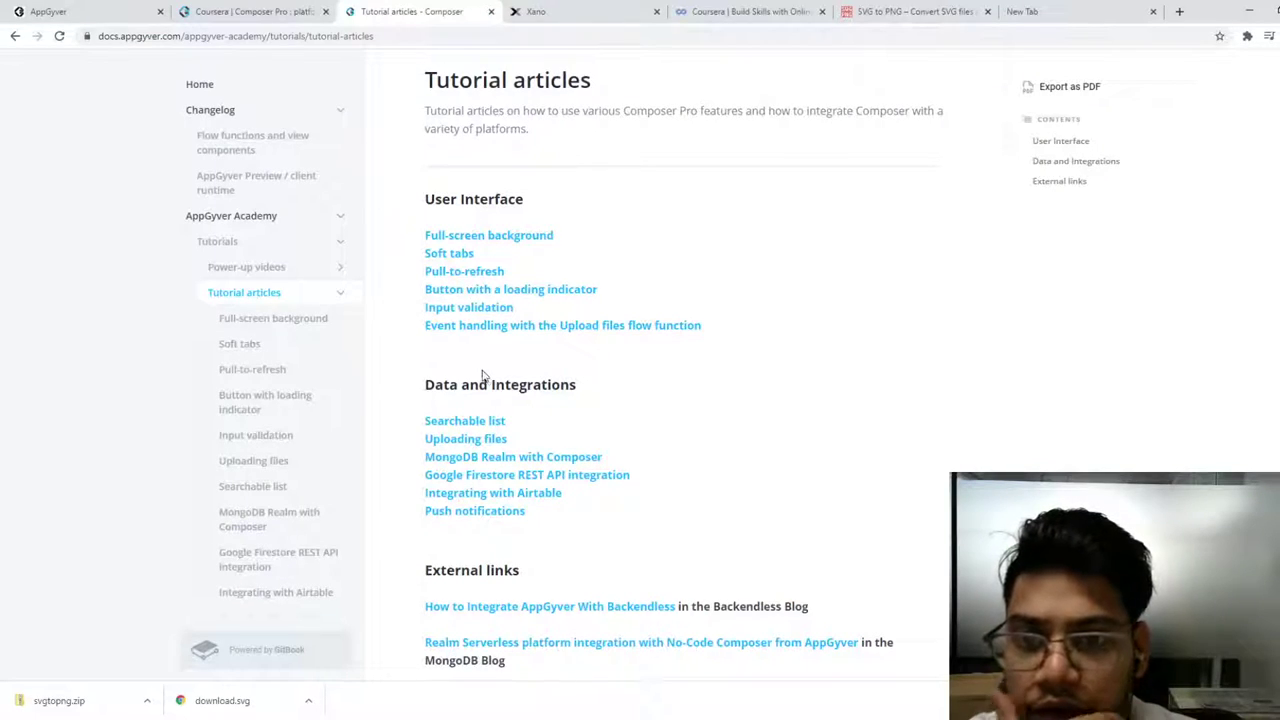
scroll(488, 402, "down", 4)
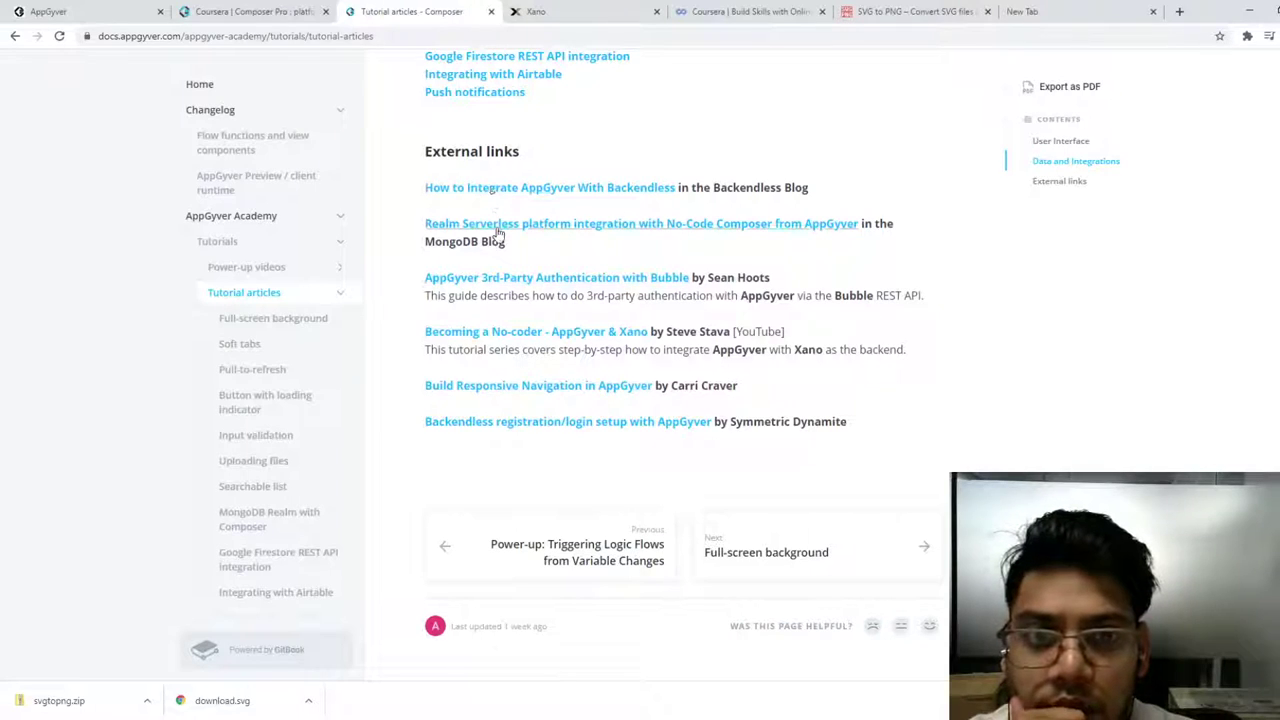
middle_click(445, 422)
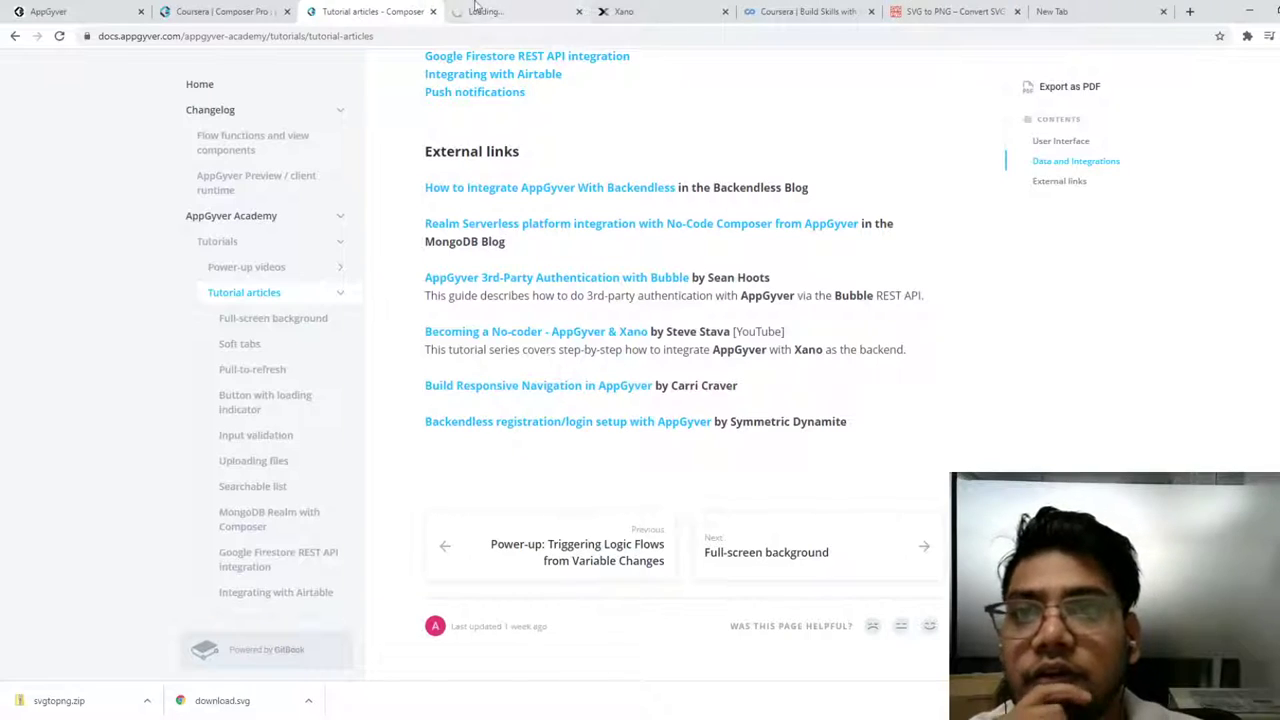
left_click(505, 8)
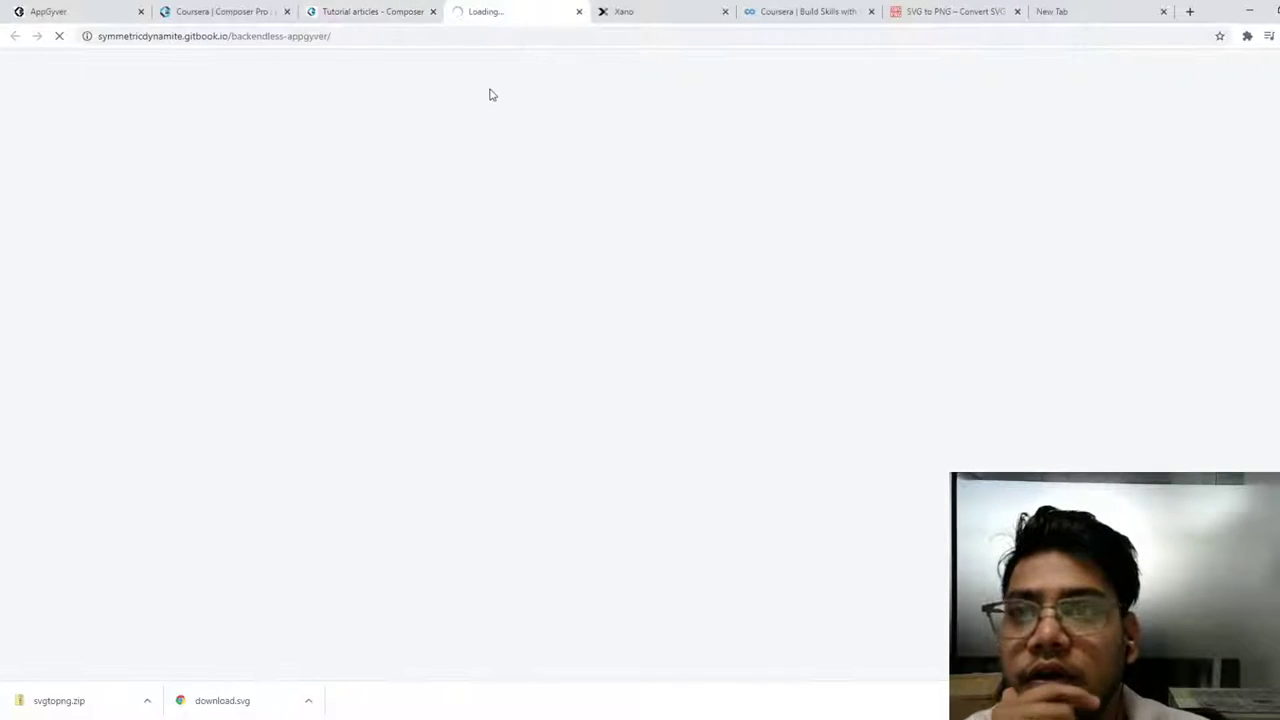
Step: Return to the Coursera page in Composer and set the image's width to 20% and its height to 20
left_click(382, 11)
left_click(247, 10)
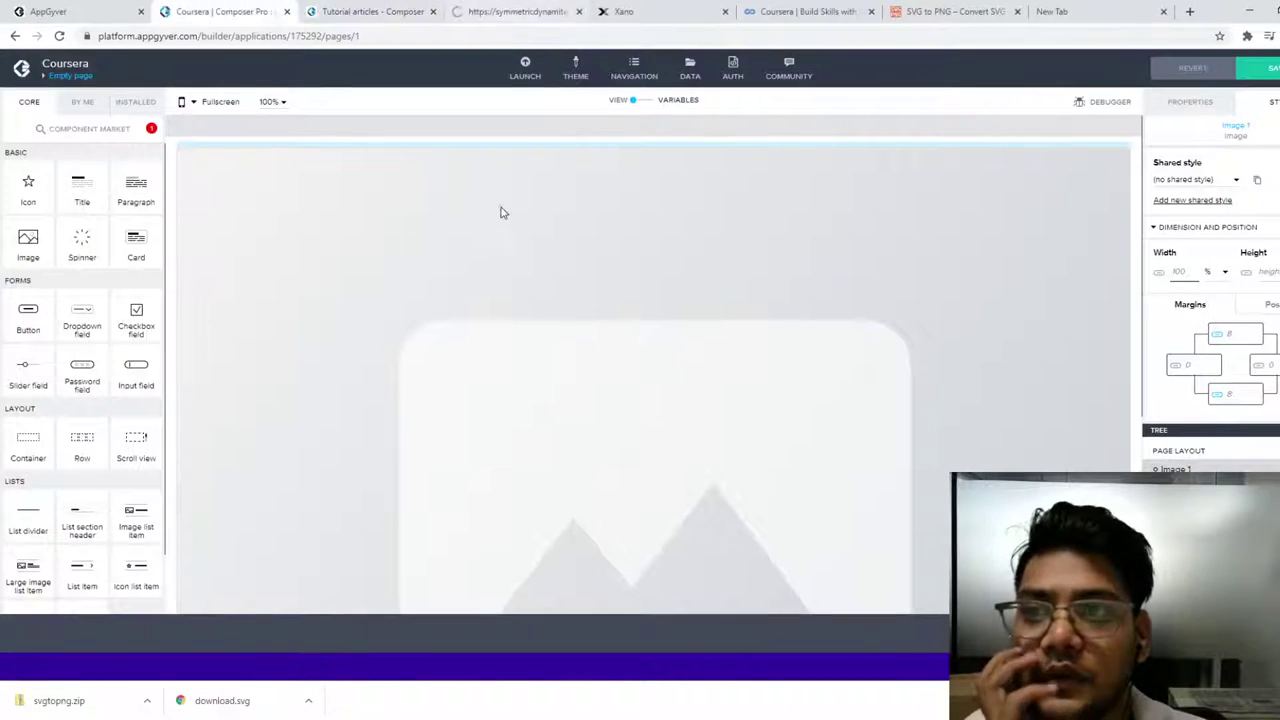
left_click(1181, 272)
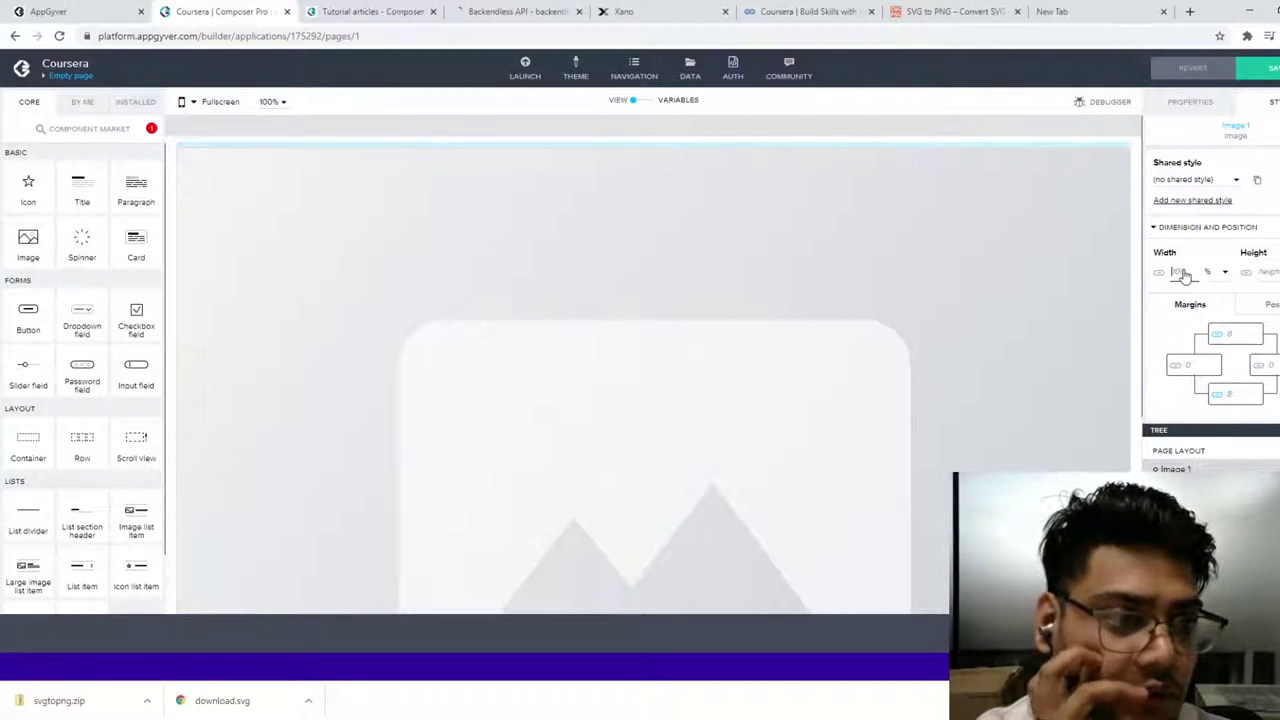
type("40")
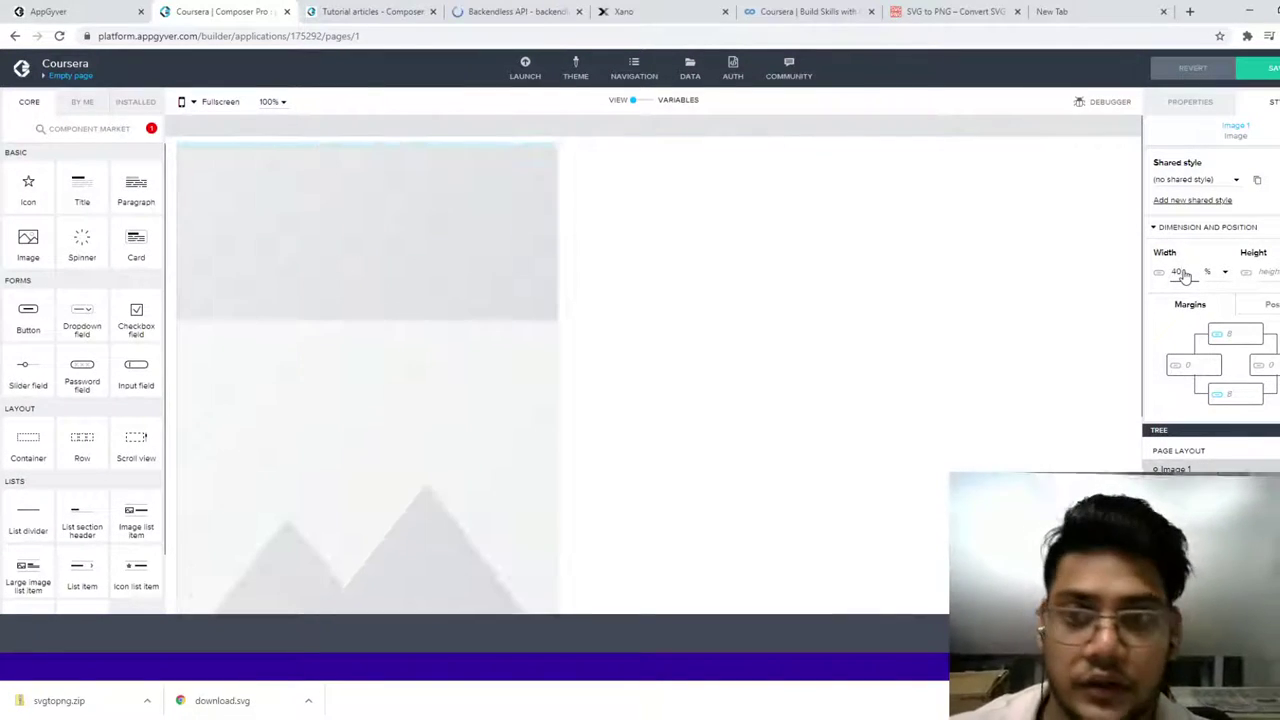
key("BackSpace")
key("BackSpace")
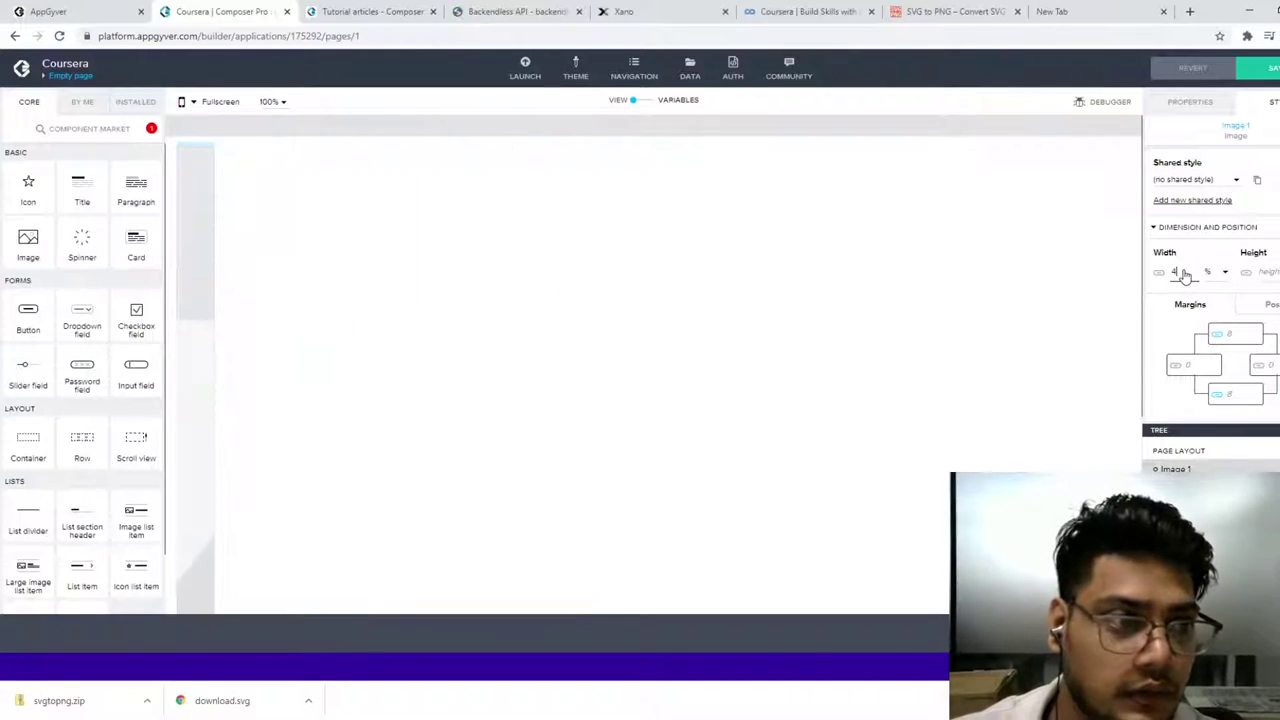
type("100")
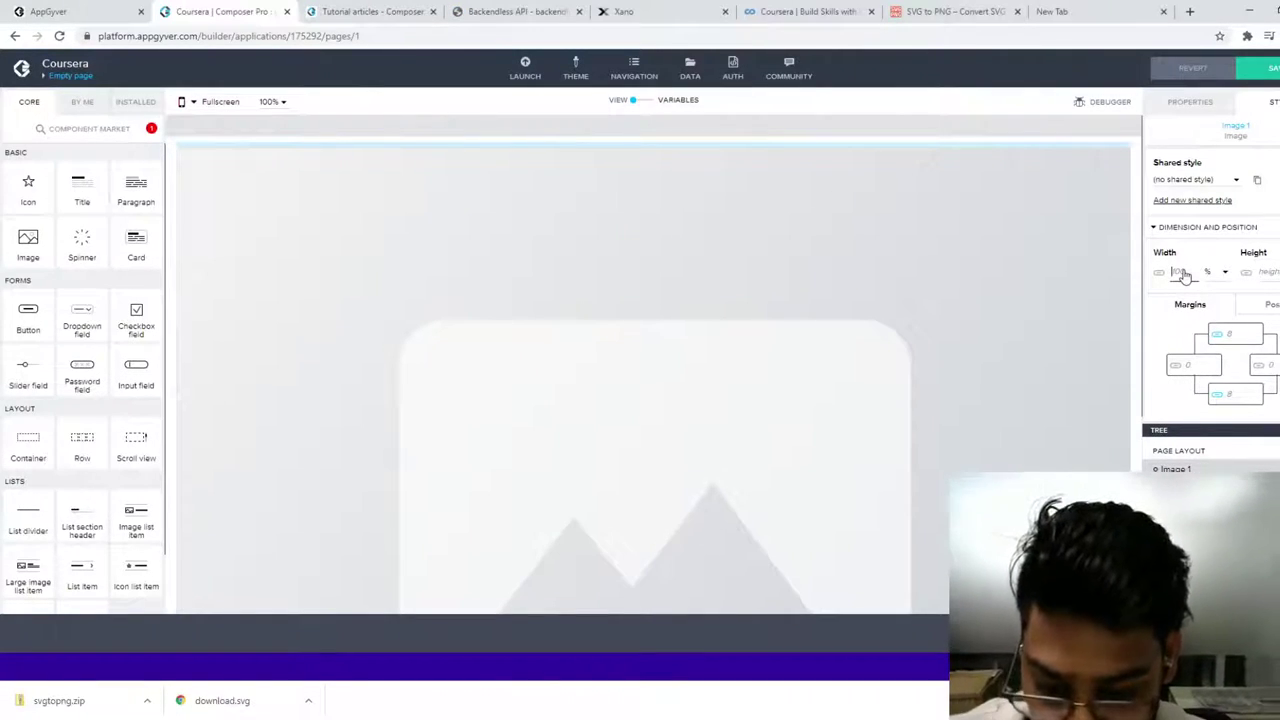
key("BackSpace")
key("BackSpace")
key("BackSpace")
type("20")
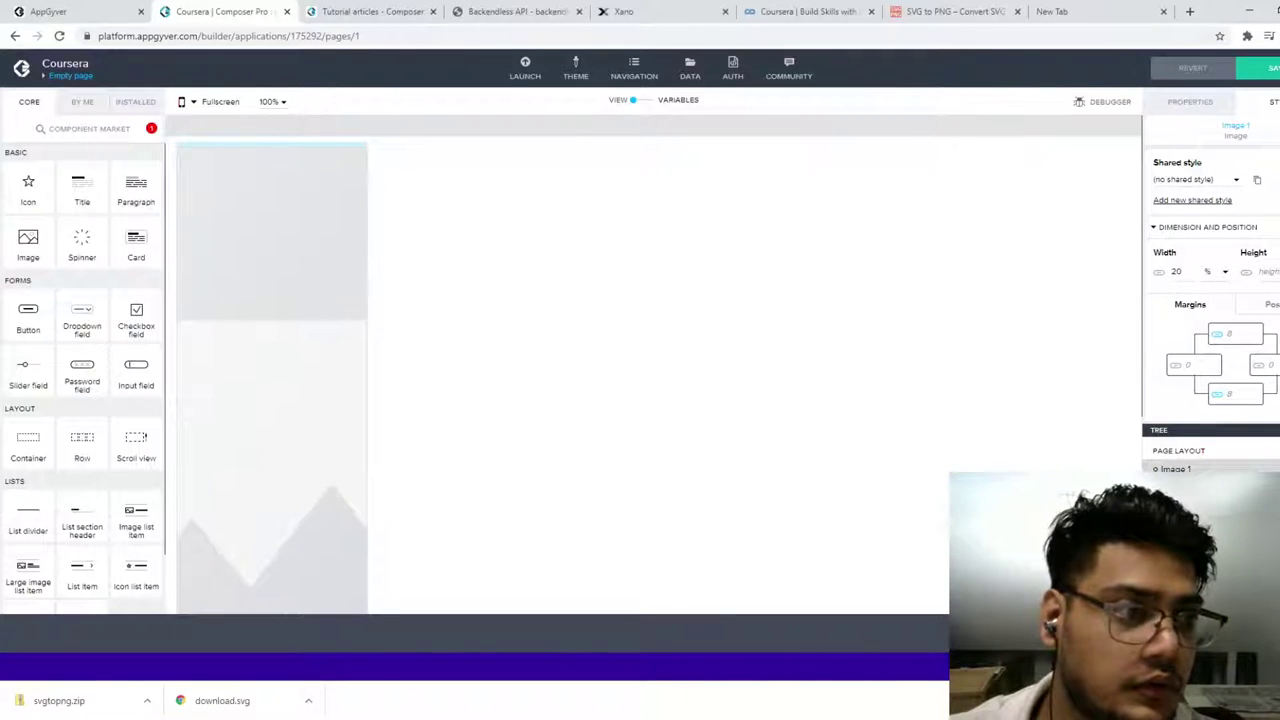
left_click(1268, 276)
type("20")
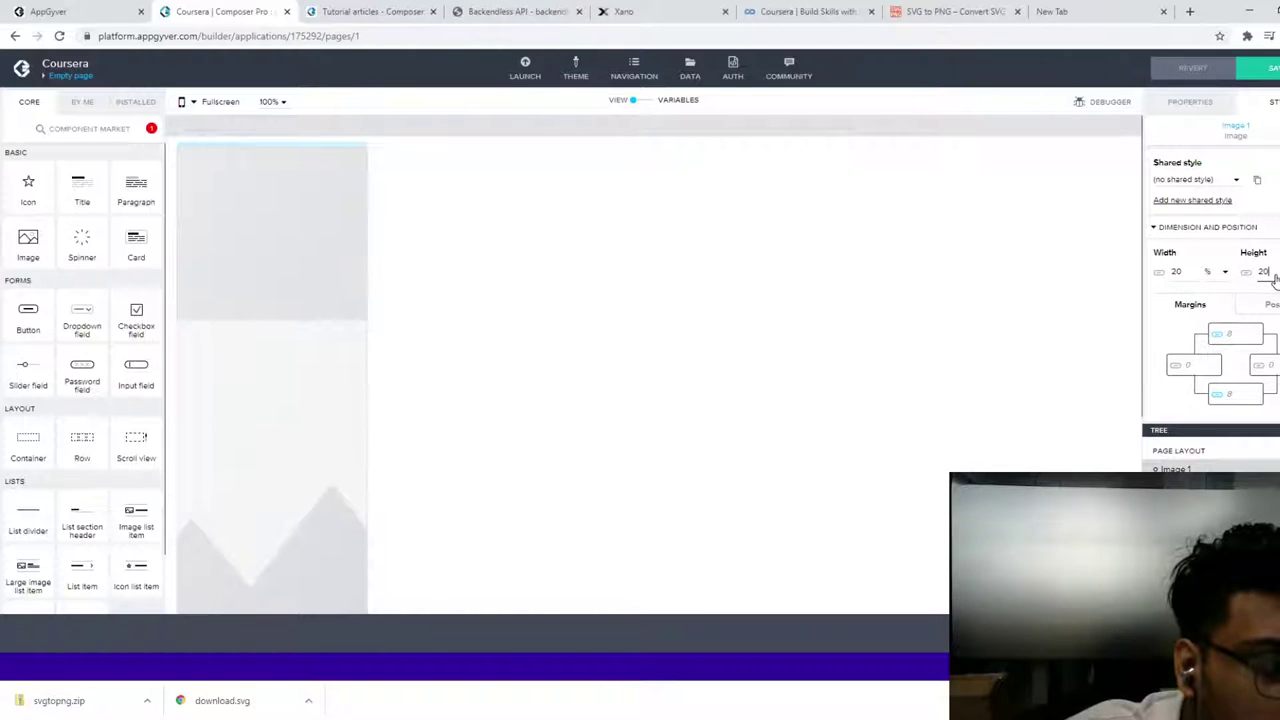
Step: Set the image's source to the first download.png in the image assets
left_click(341, 397)
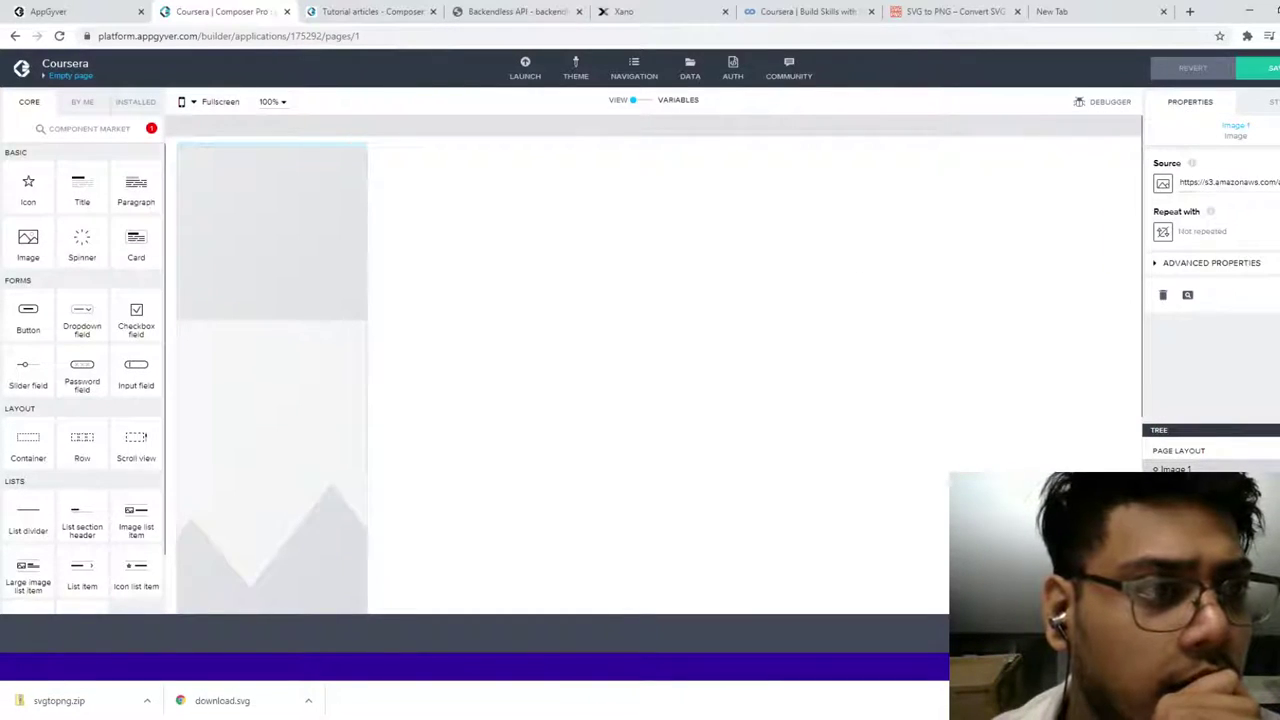
left_click(1200, 187)
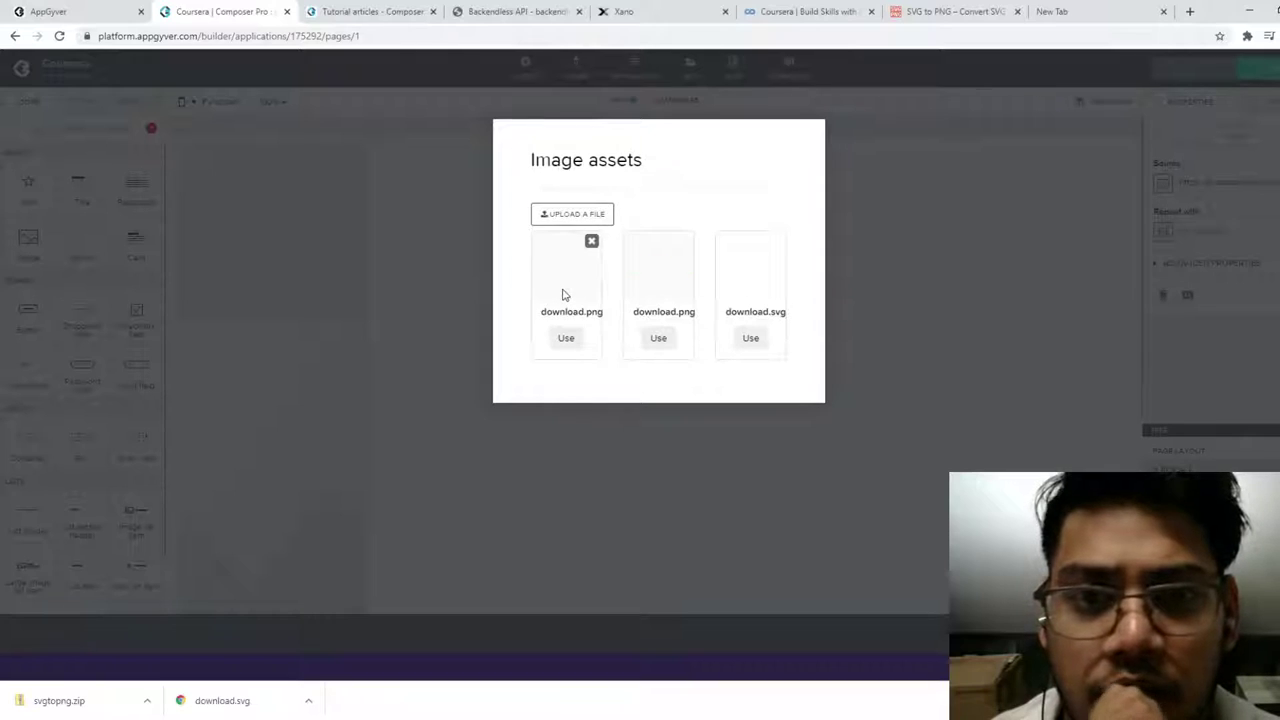
left_click(568, 339)
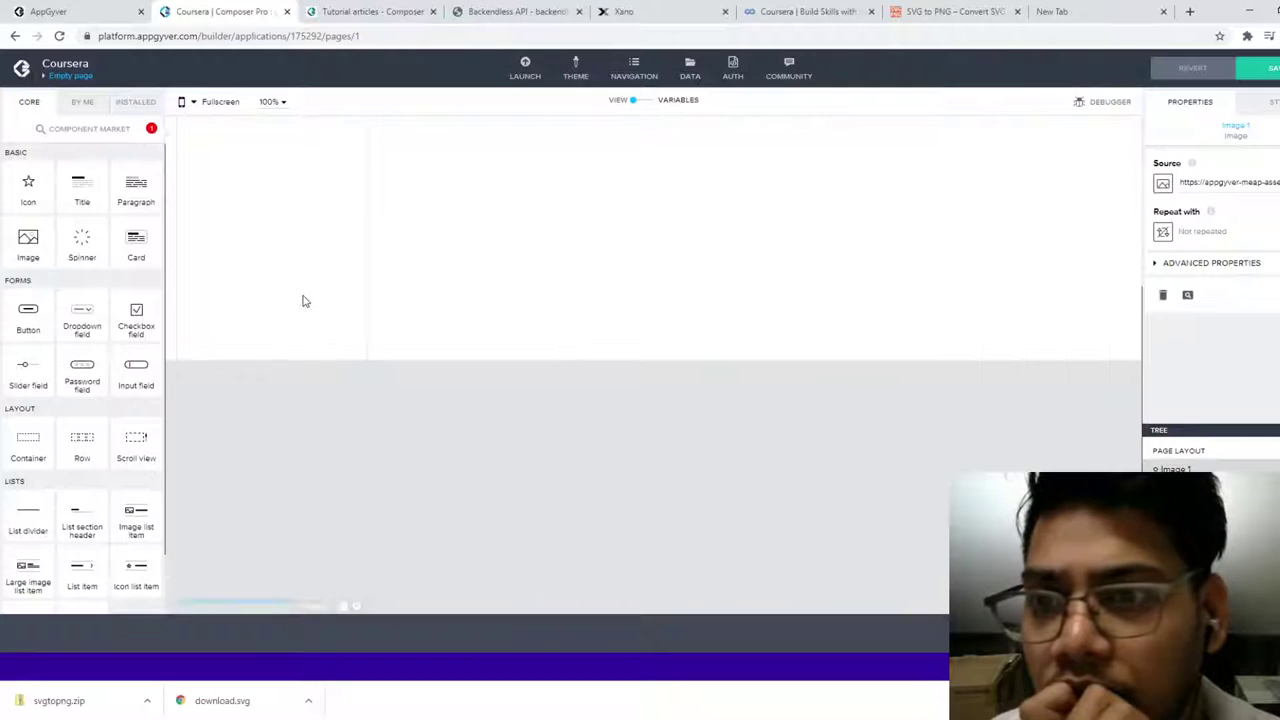
left_click(305, 301)
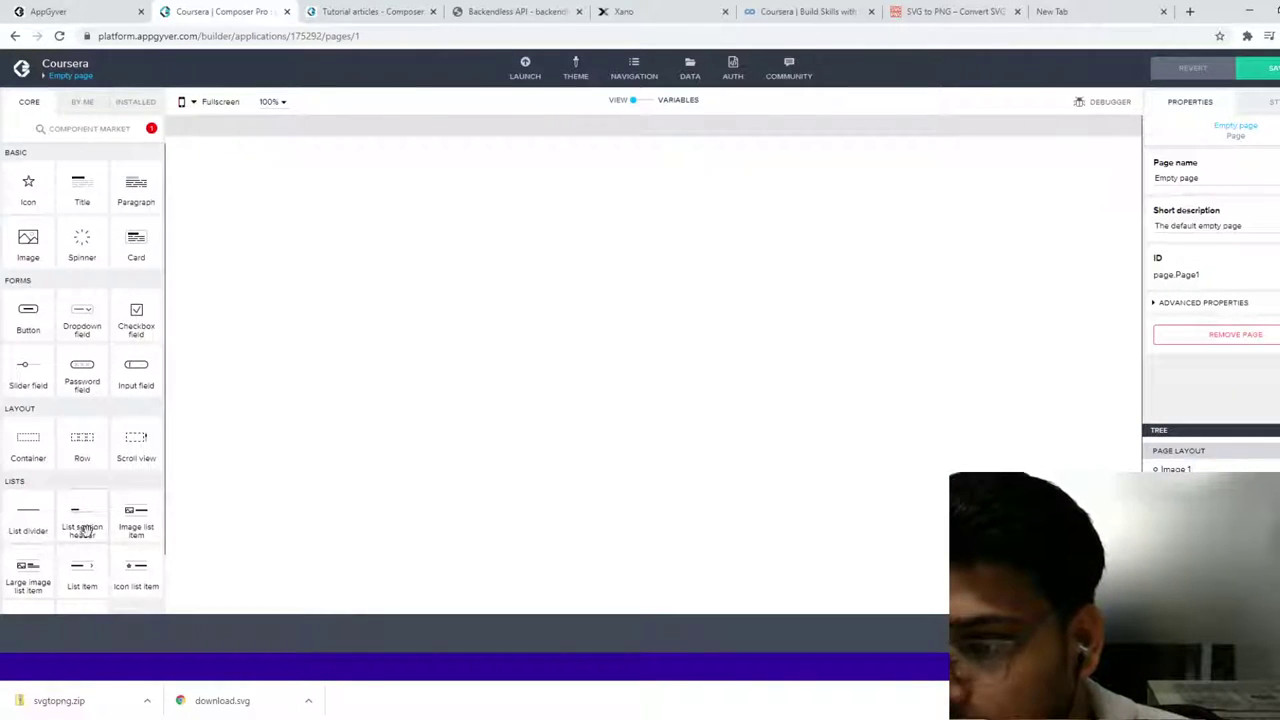
Step: Add a list section header to the page and replace its title with an image component in isolation mode
left_click_drag(82, 527, 363, 346)
left_click(597, 254)
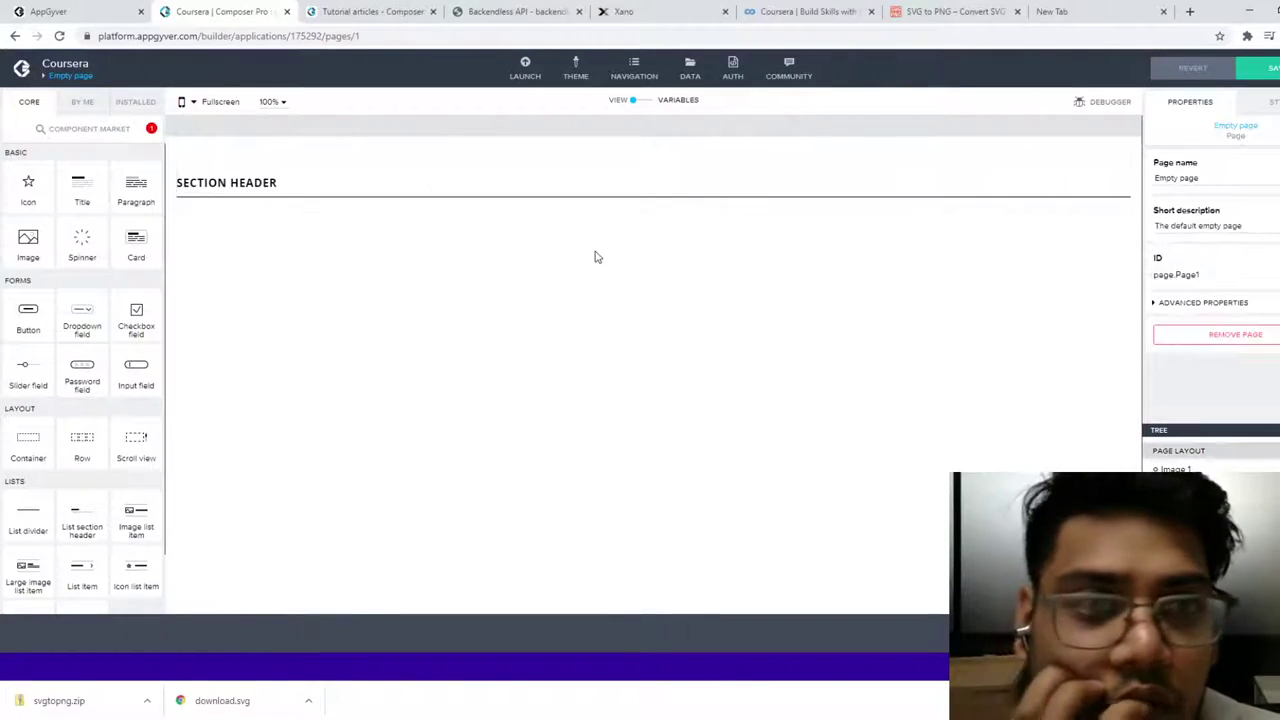
double_click(232, 189)
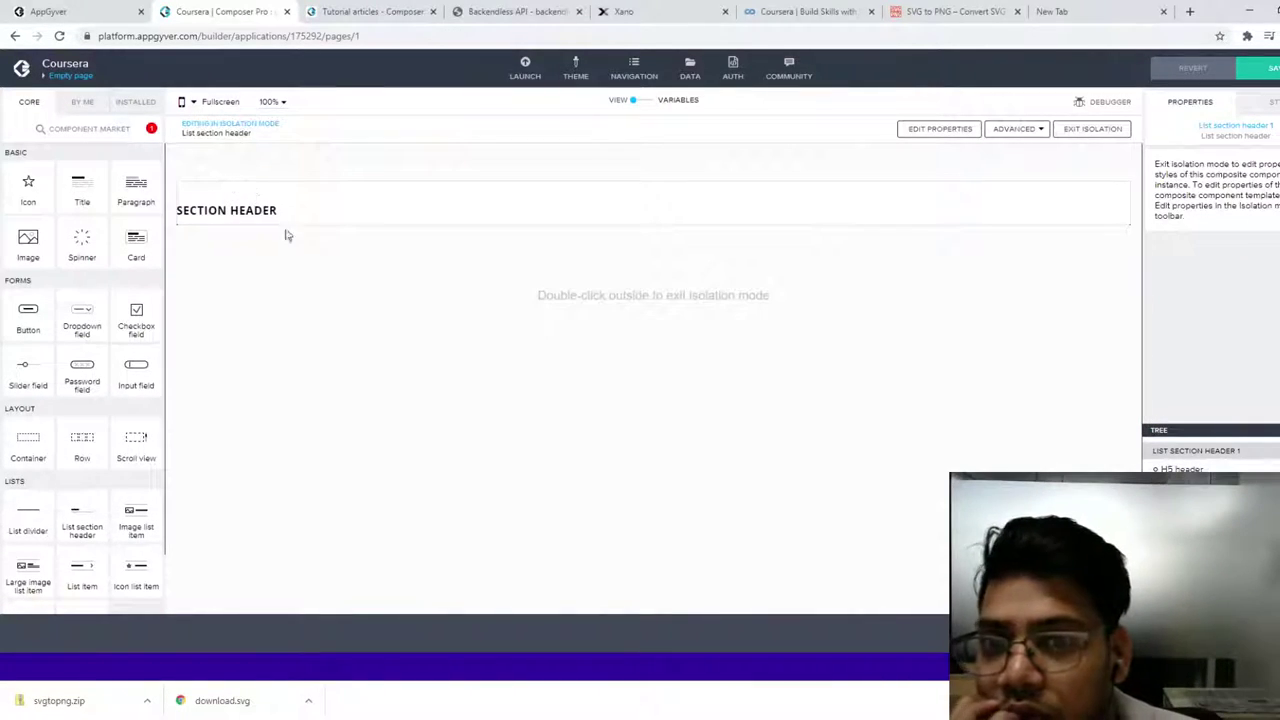
left_click(234, 212)
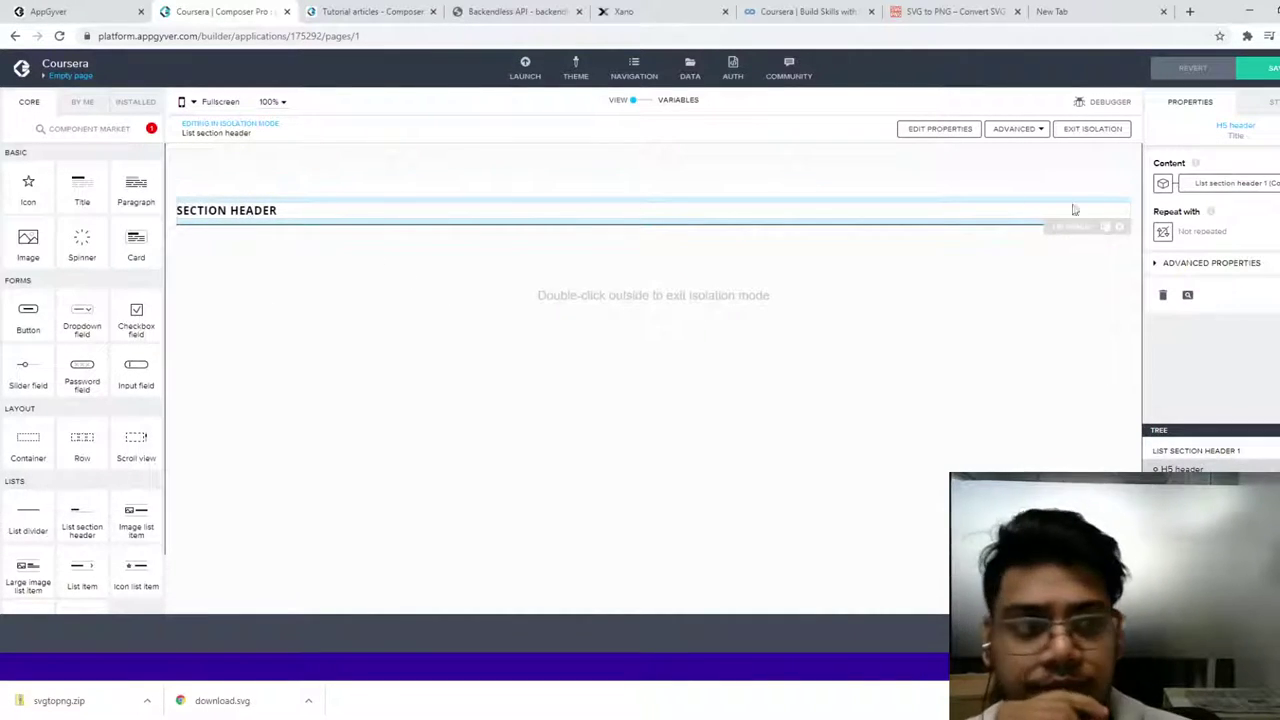
left_click(1120, 228)
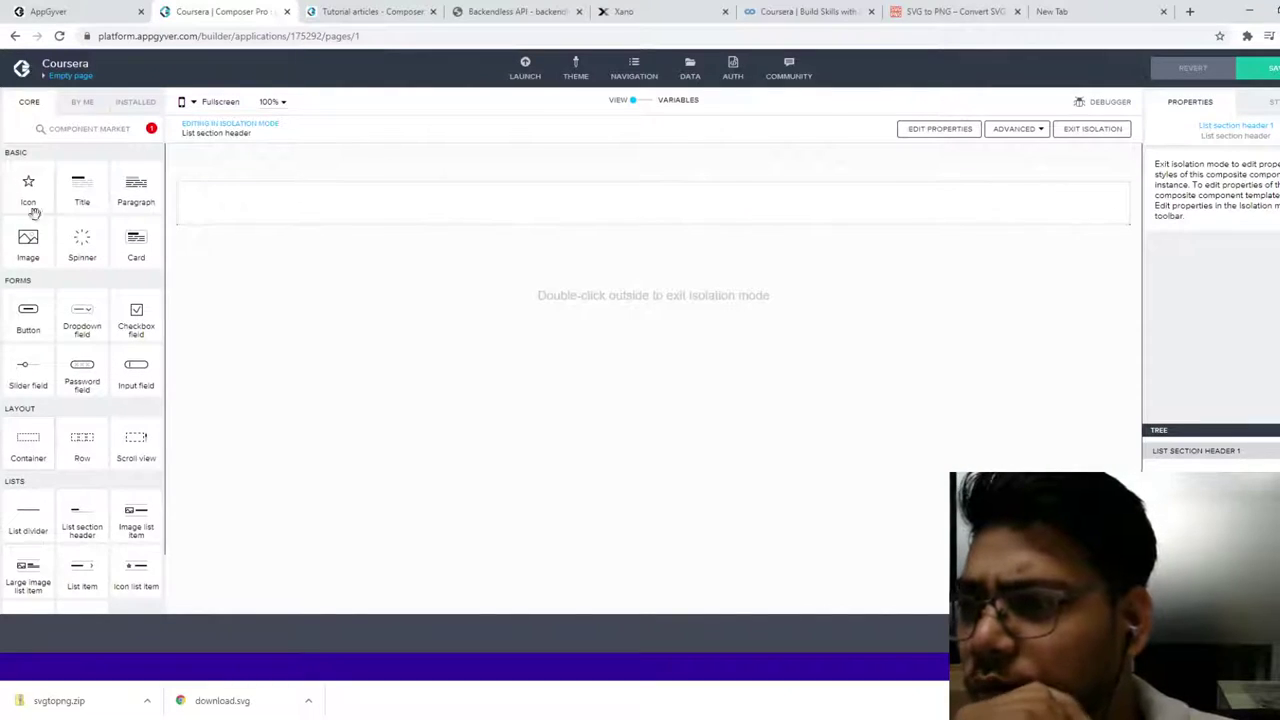
left_click_drag(365, 185, 368, 195)
scroll(378, 262, "up", 2)
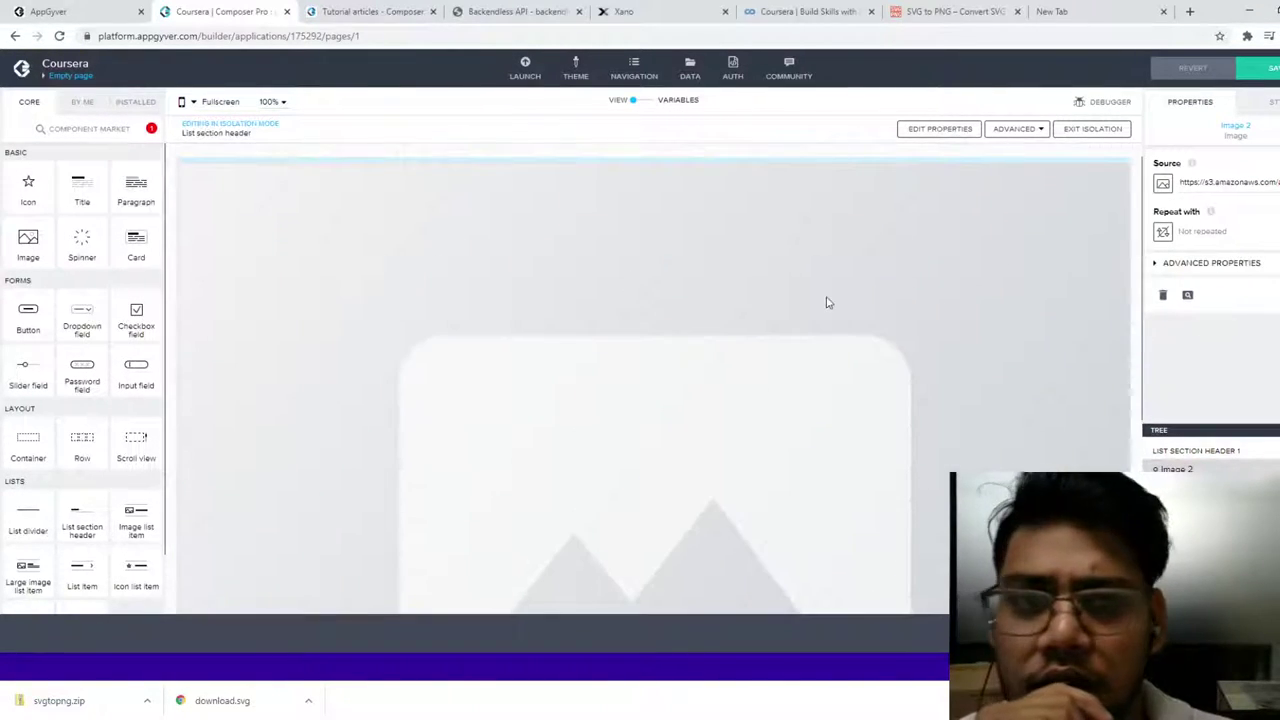
Step: Leave the section header's isolation mode without changing its component properties and delete the list section header from the page
left_click(968, 129)
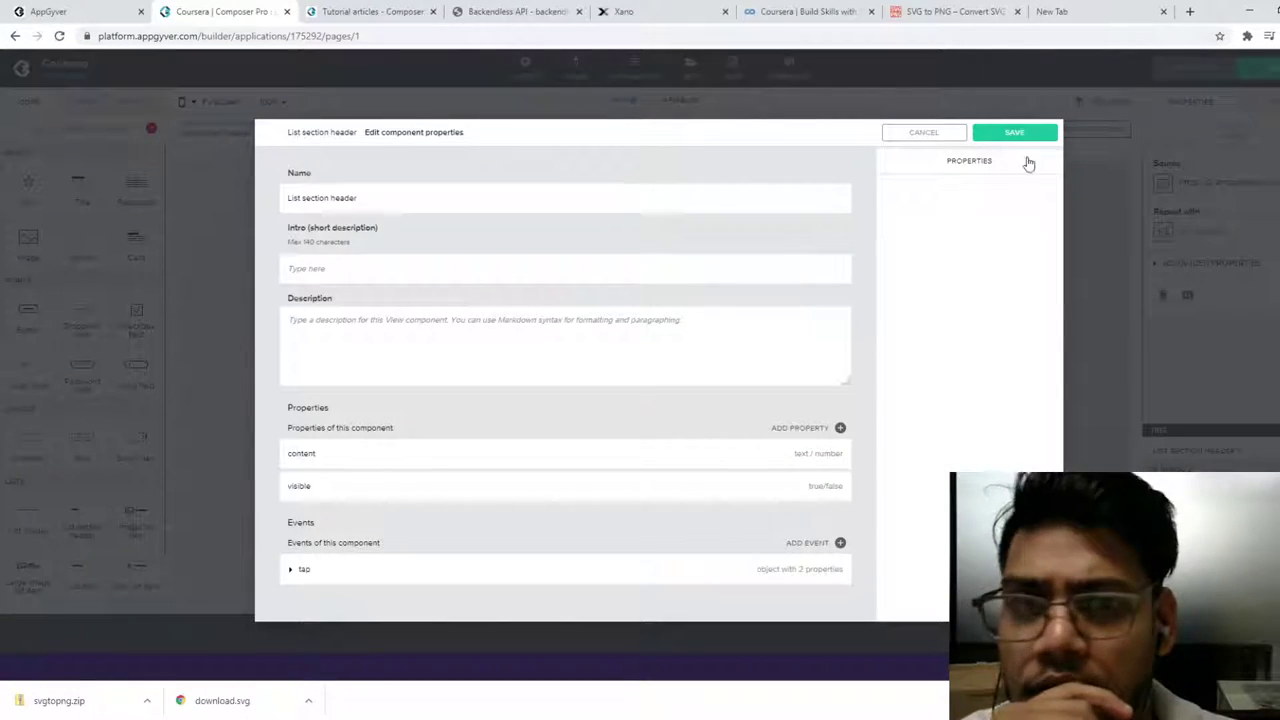
left_click(923, 132)
left_click(1093, 129)
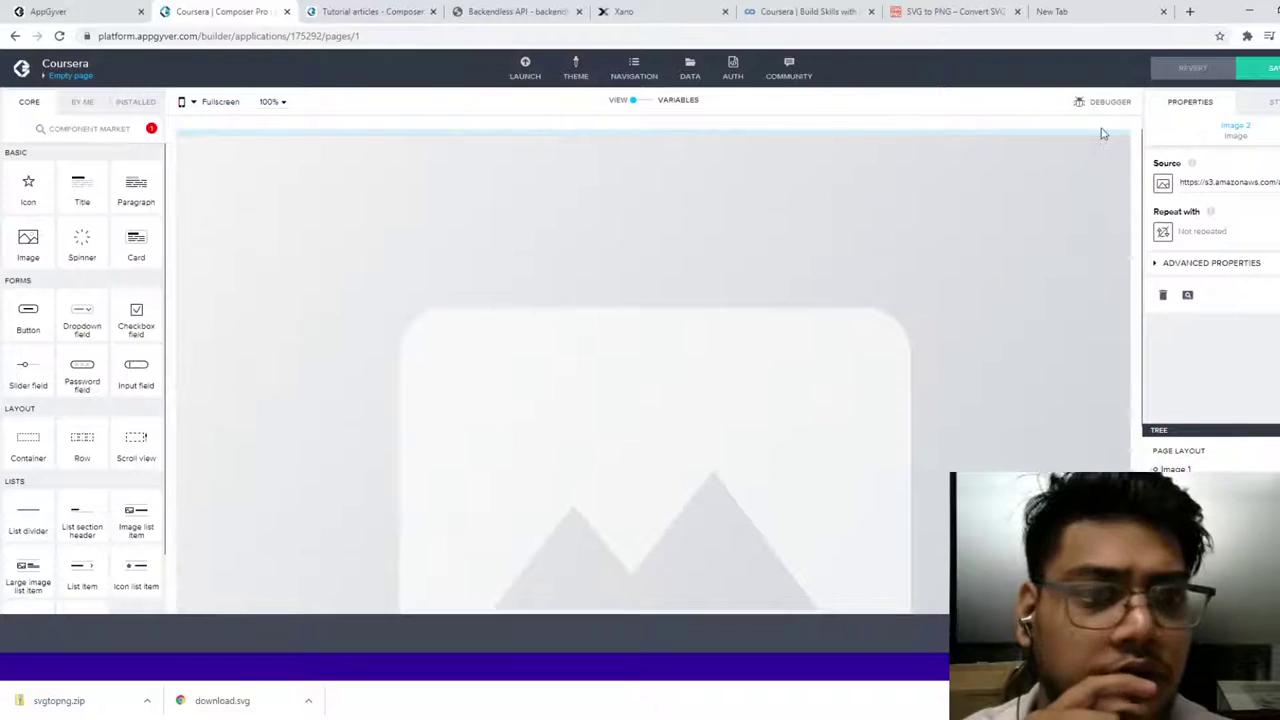
left_click(482, 242)
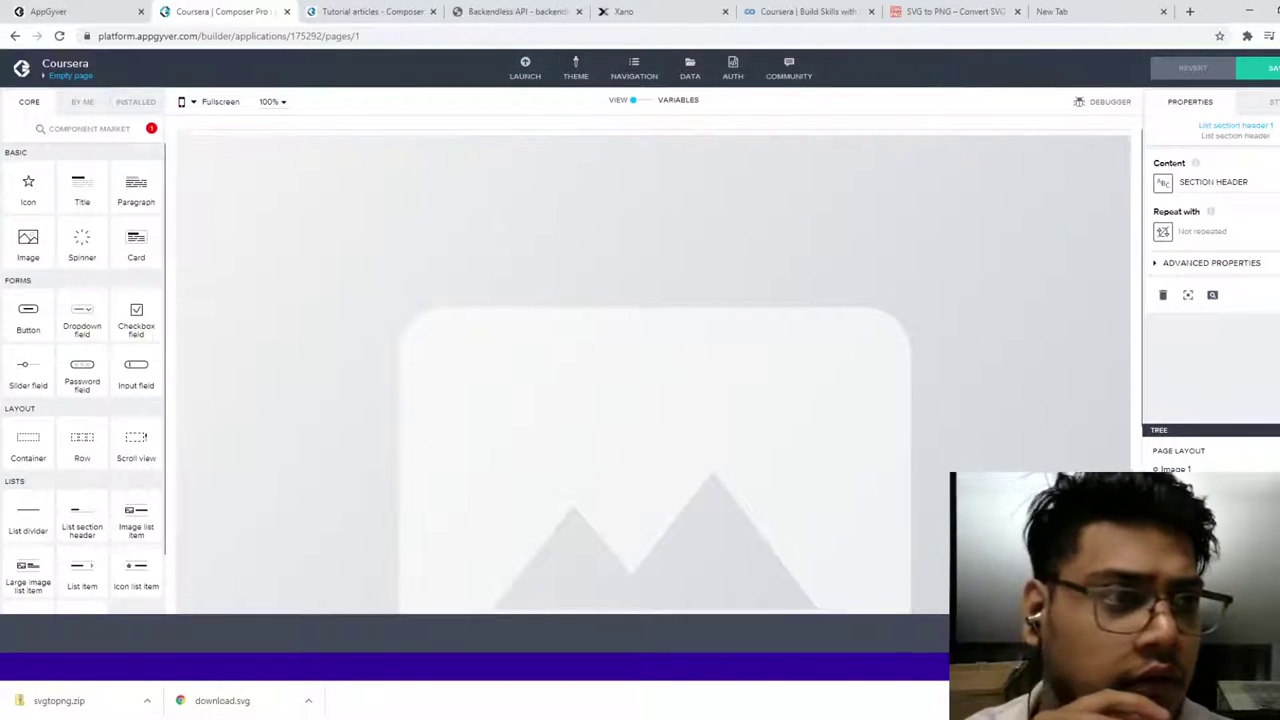
left_click(1163, 296)
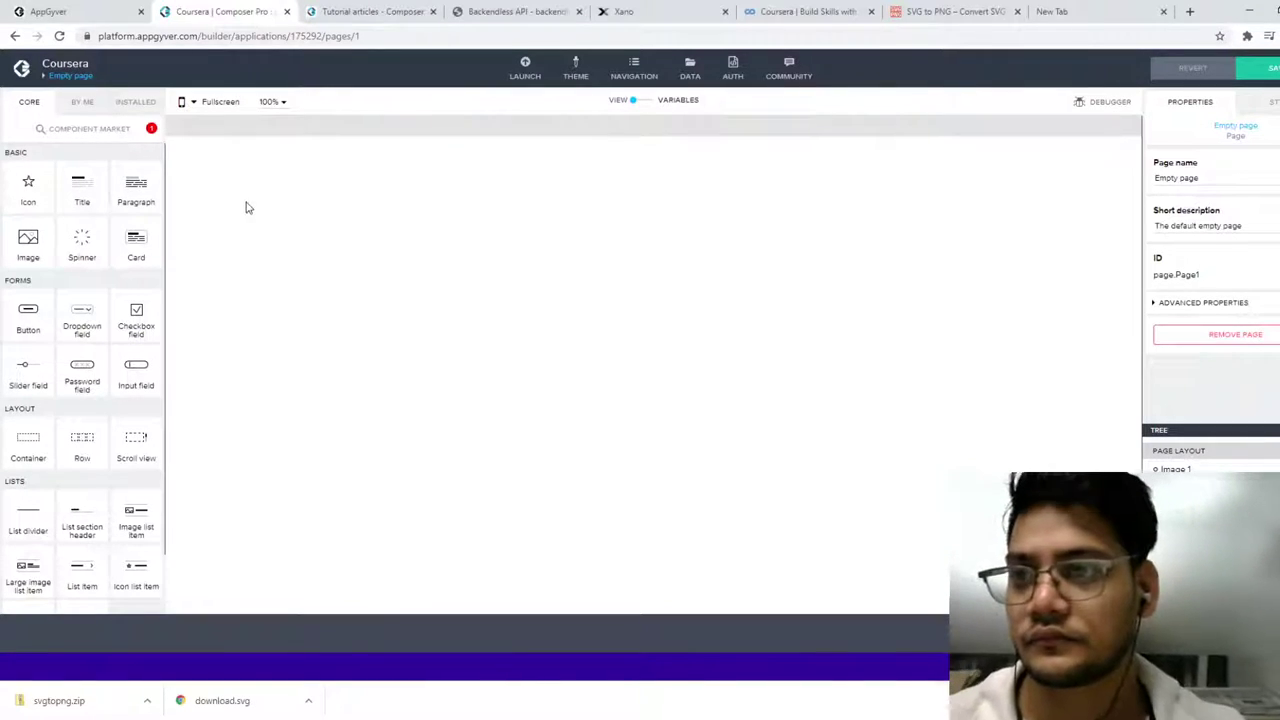
Step: Look through the app's variables, theme and font settings, and its navigation, data, authentication and community sections
left_click(647, 106)
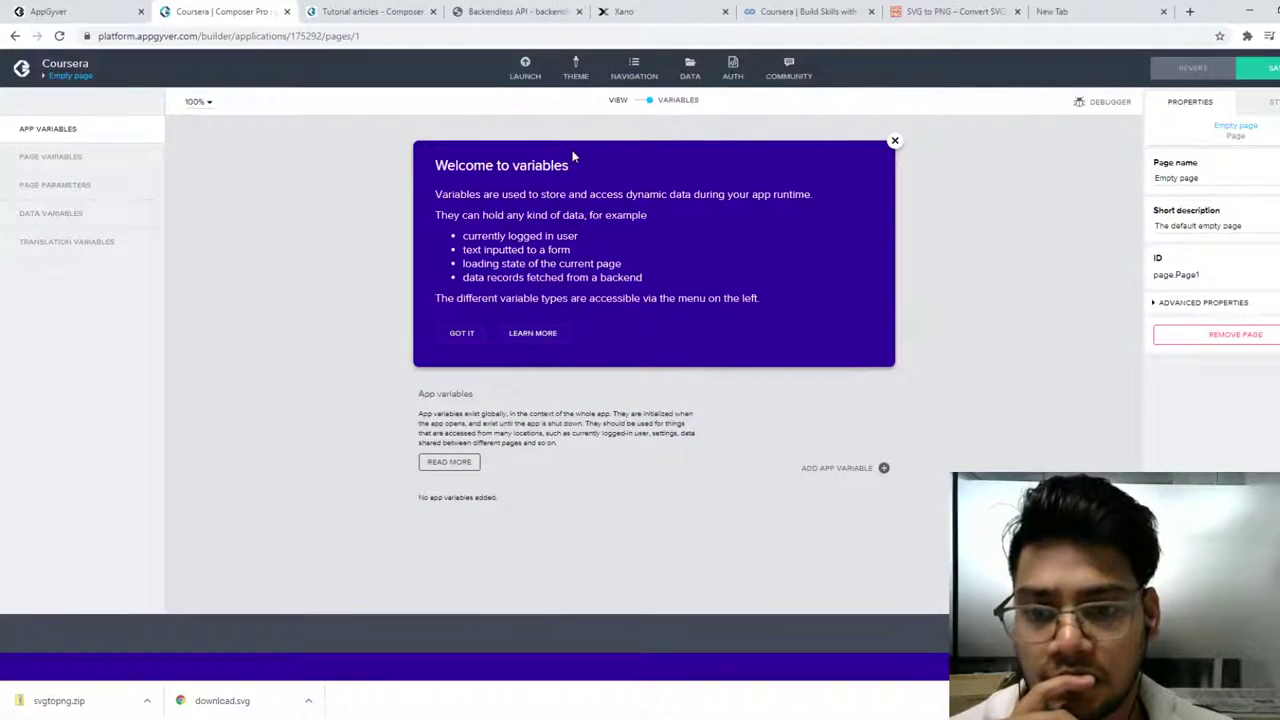
left_click(640, 104)
left_click(575, 72)
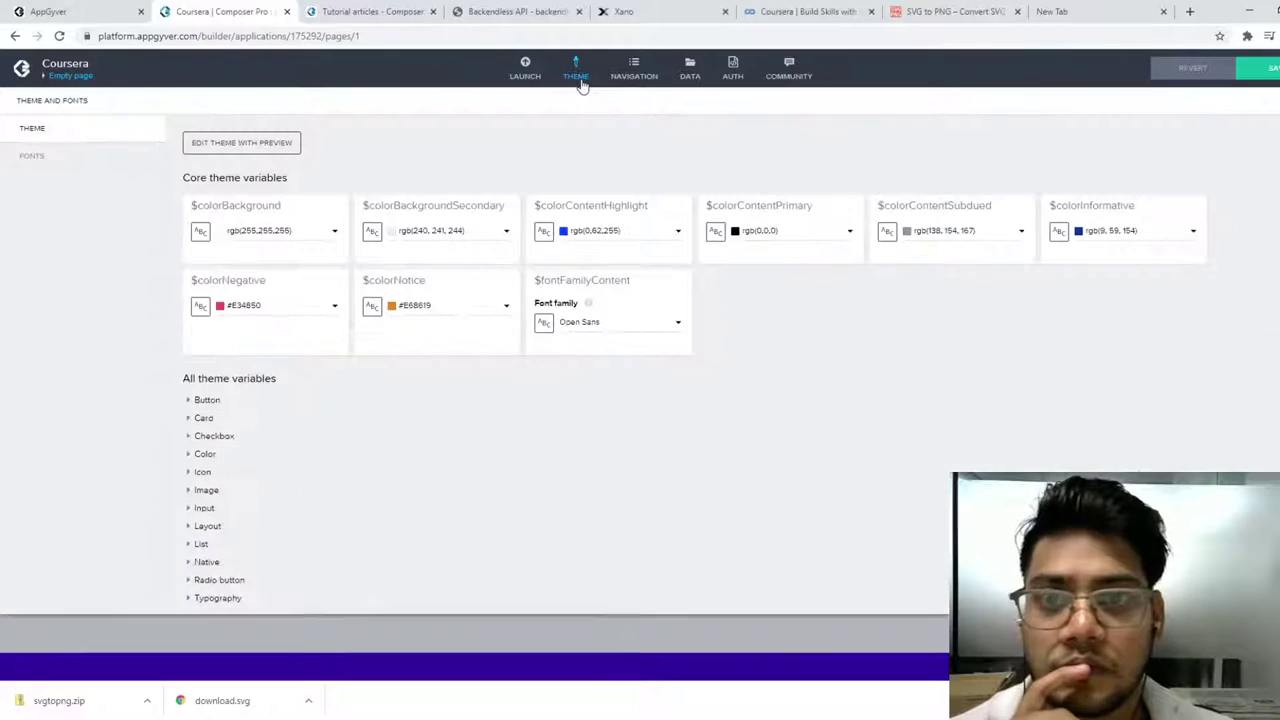
left_click(89, 160)
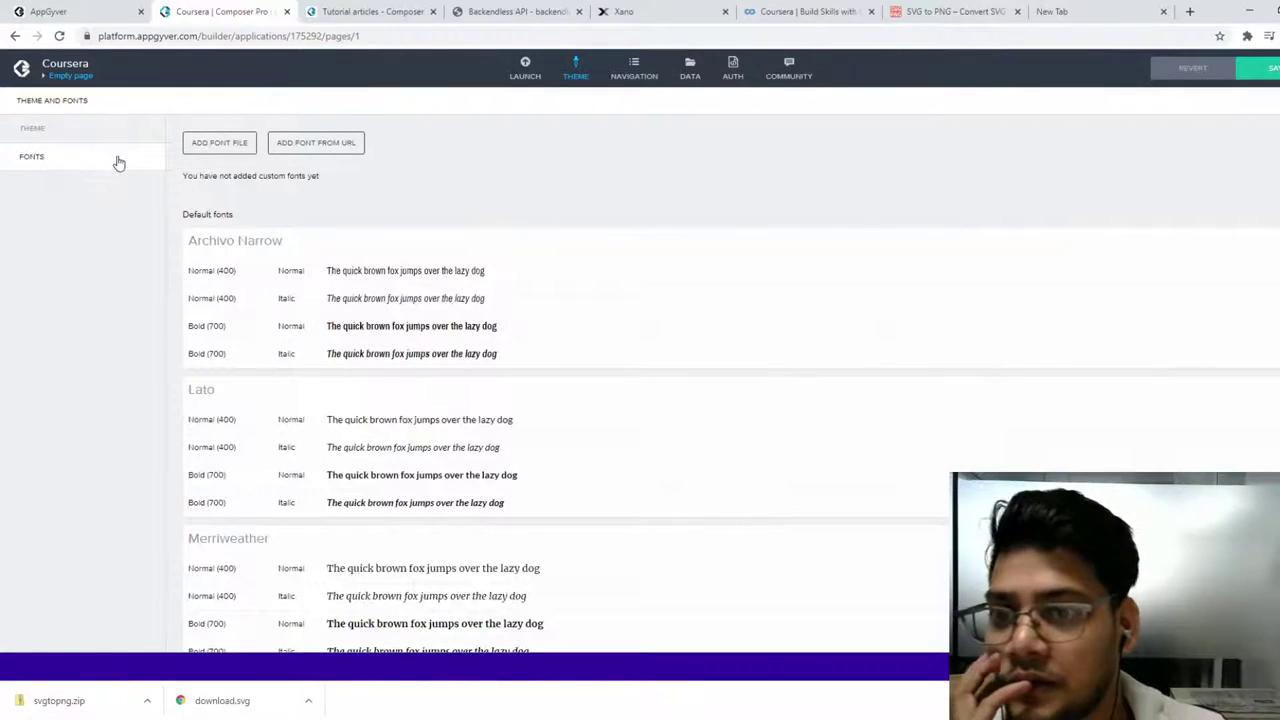
left_click(80, 130)
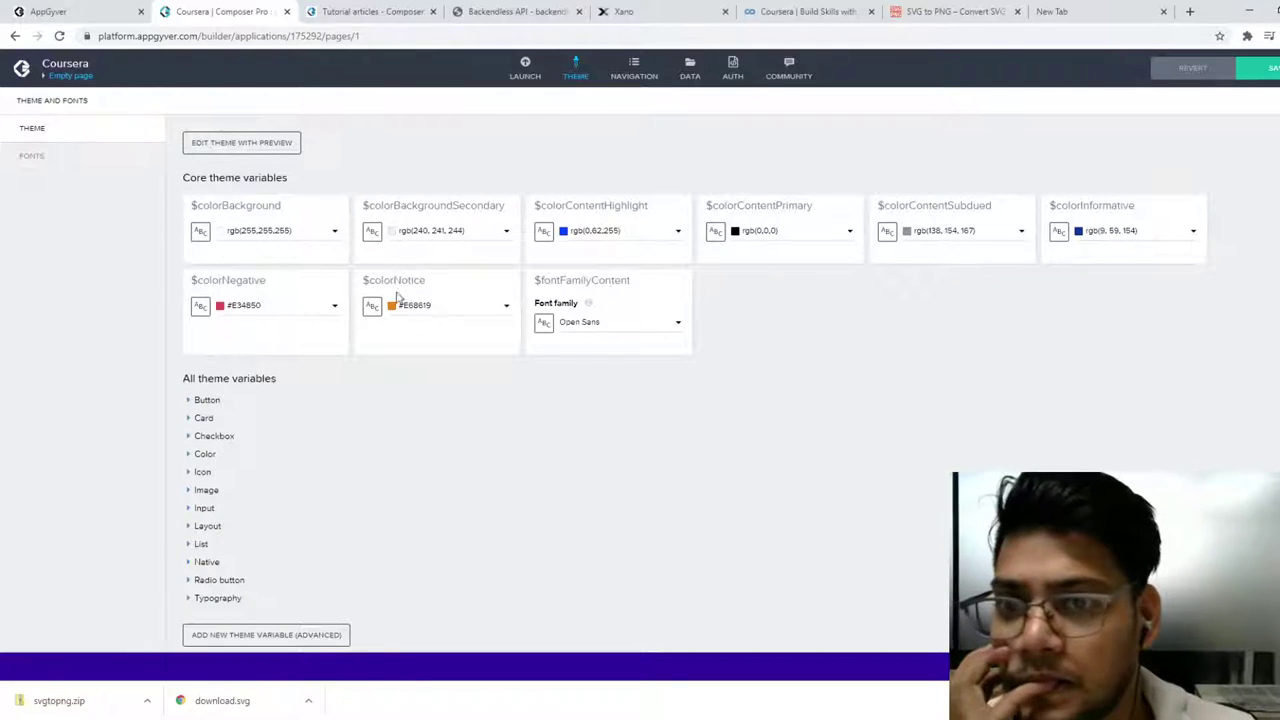
scroll(477, 300, "down", 1)
scroll(440, 210, "up", 1)
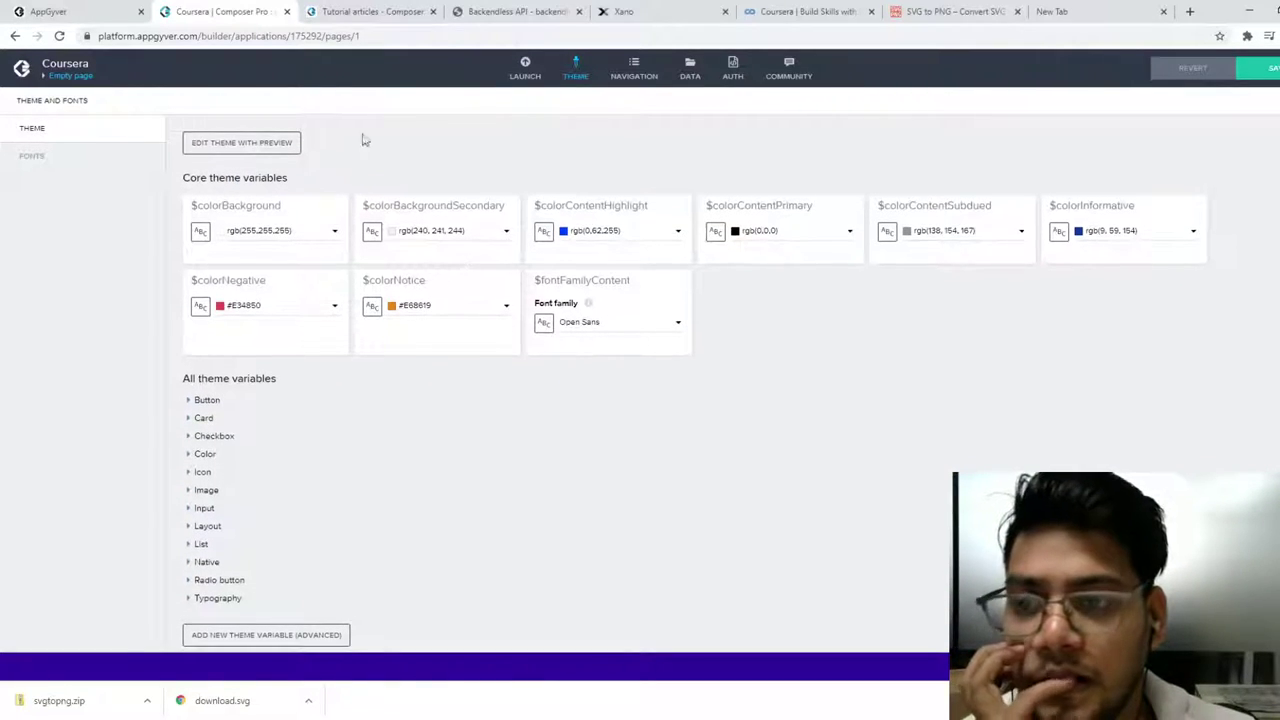
left_click(632, 72)
left_click(690, 72)
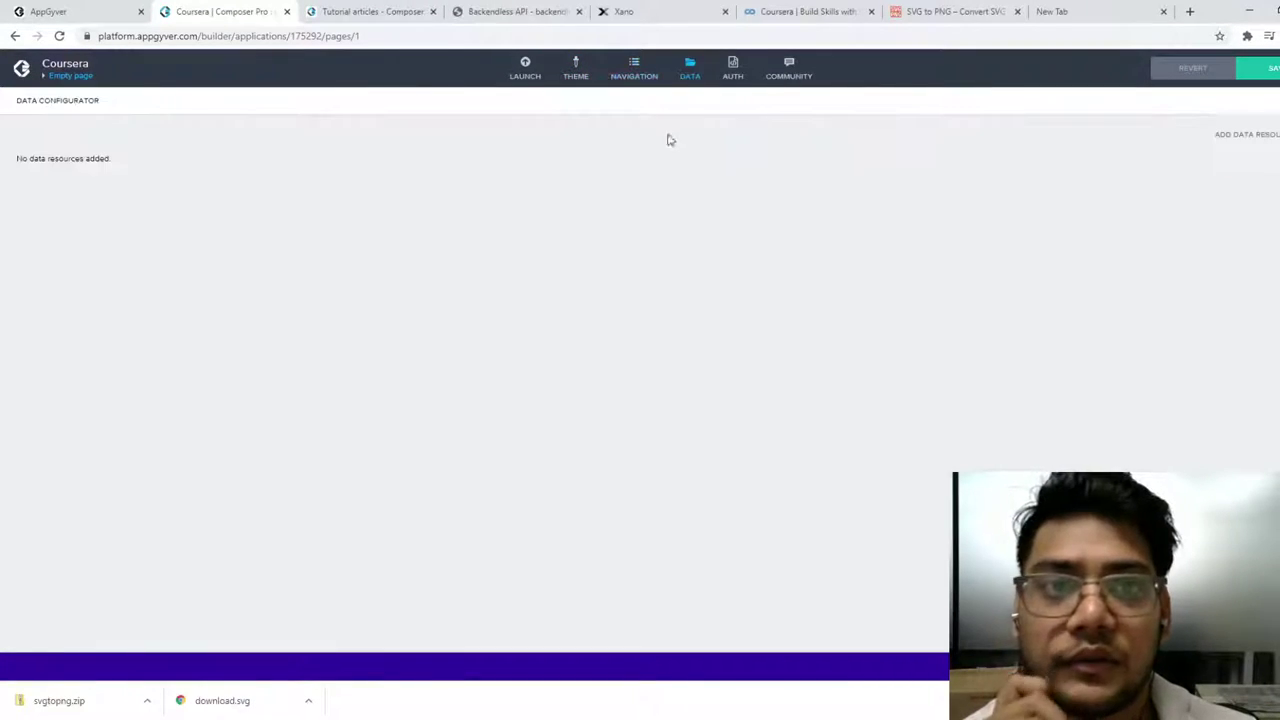
left_click(735, 74)
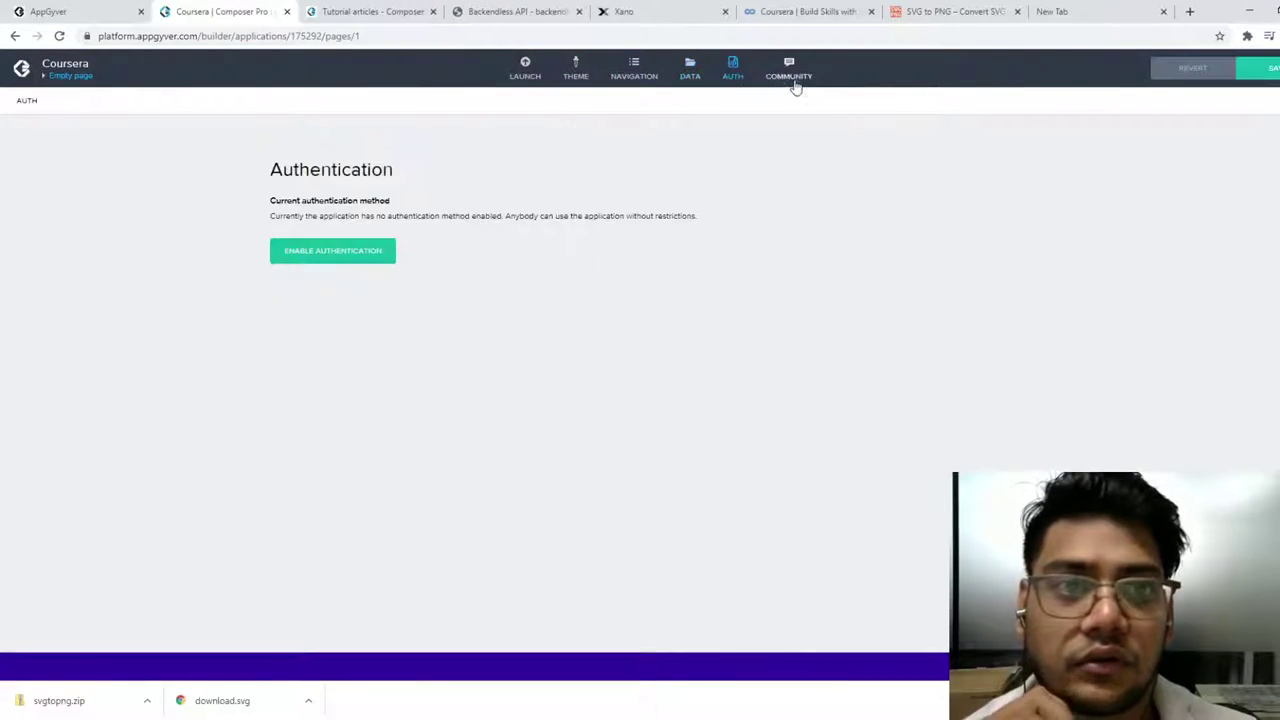
left_click(790, 74)
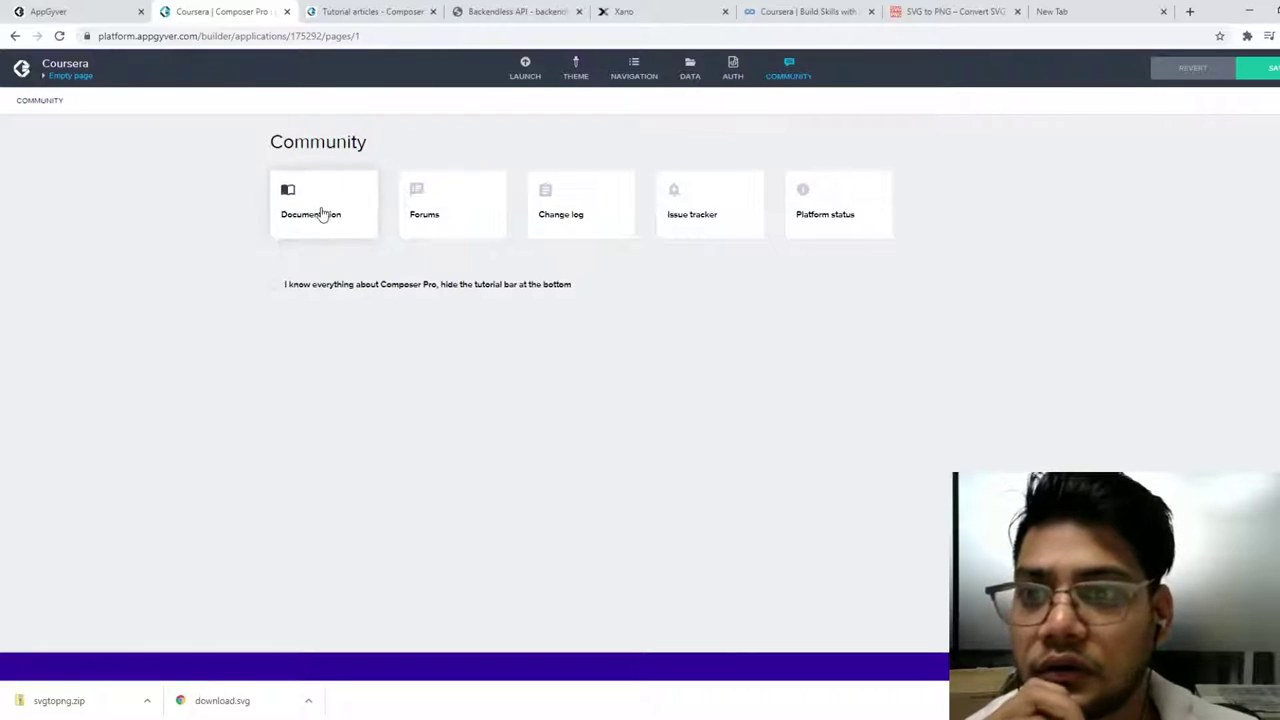
Step: Open the Composer documentation and watch parts of the Todo app tutorial video for new users, pausing it at the end
left_click(291, 204)
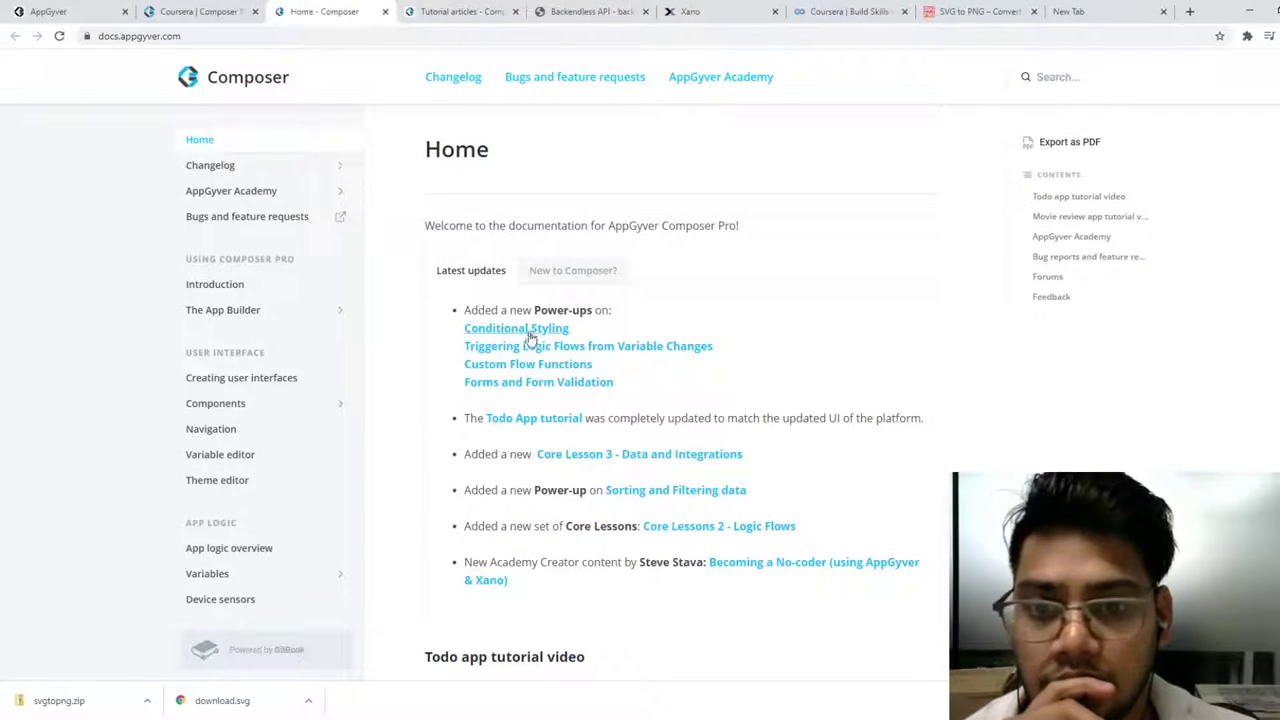
left_click(573, 270)
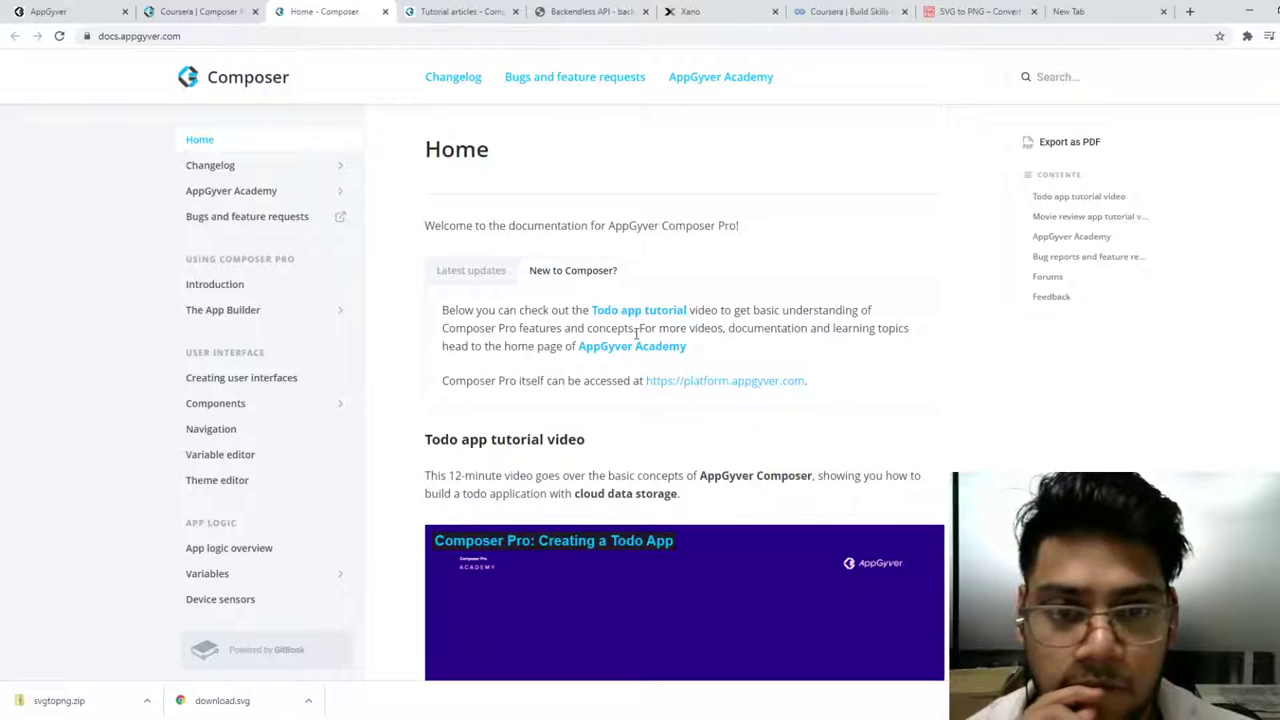
scroll(632, 350, "down", 3)
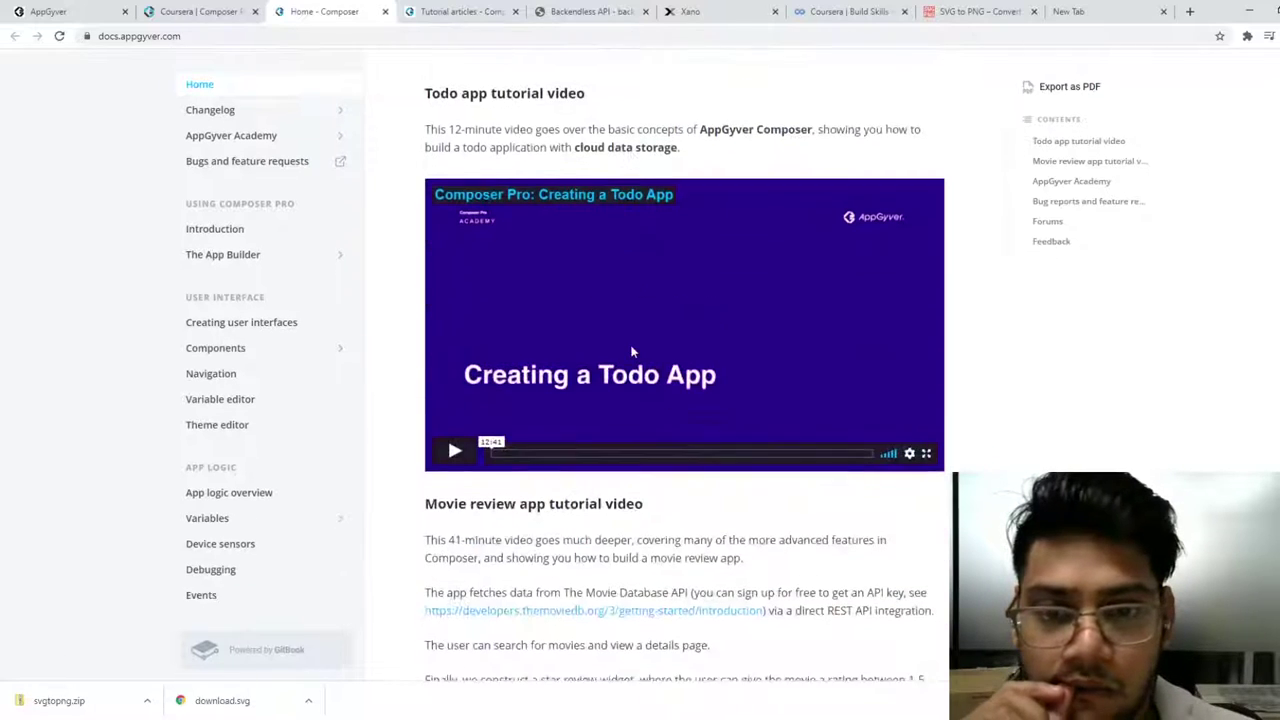
left_click(453, 451)
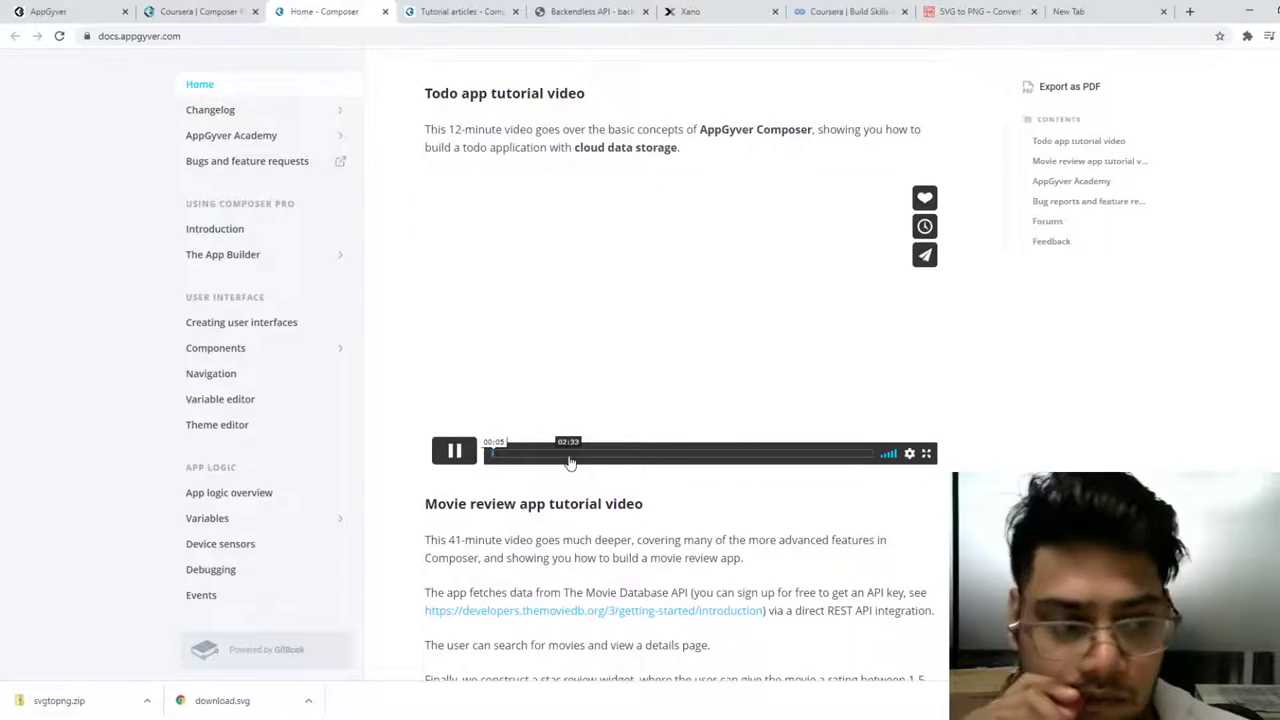
left_click_drag(543, 457, 521, 459)
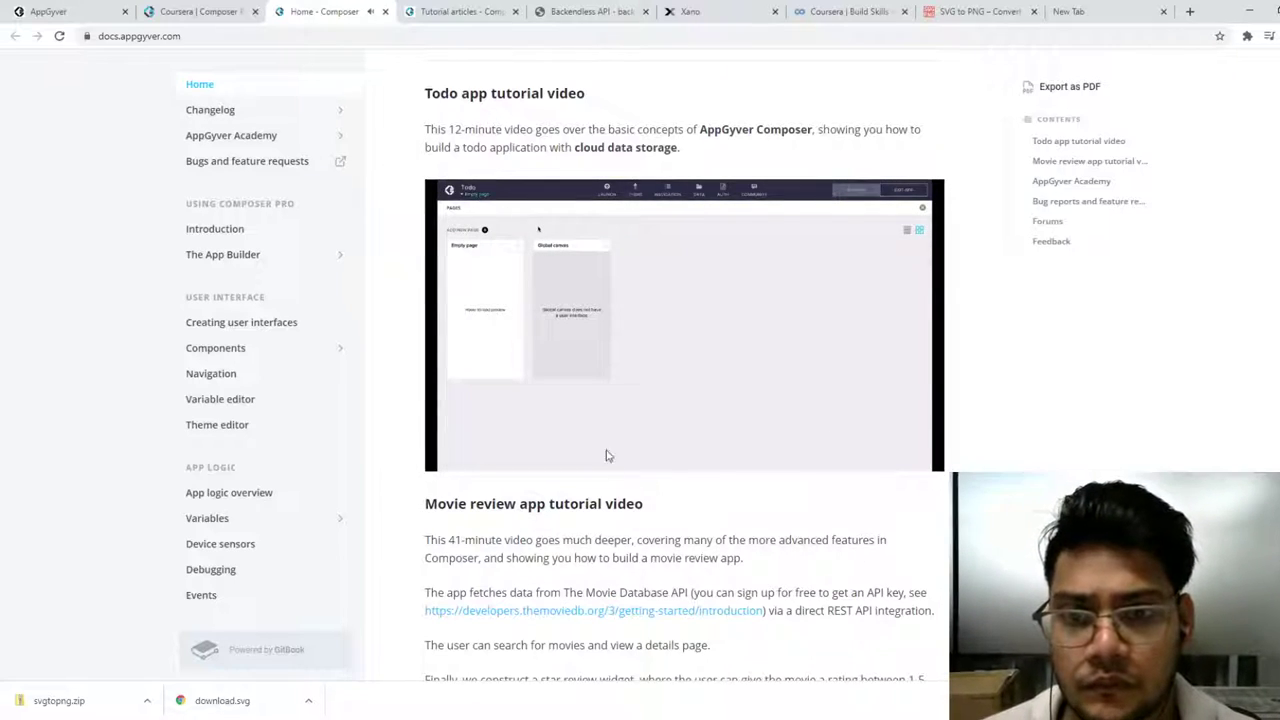
mouse_move(543, 452)
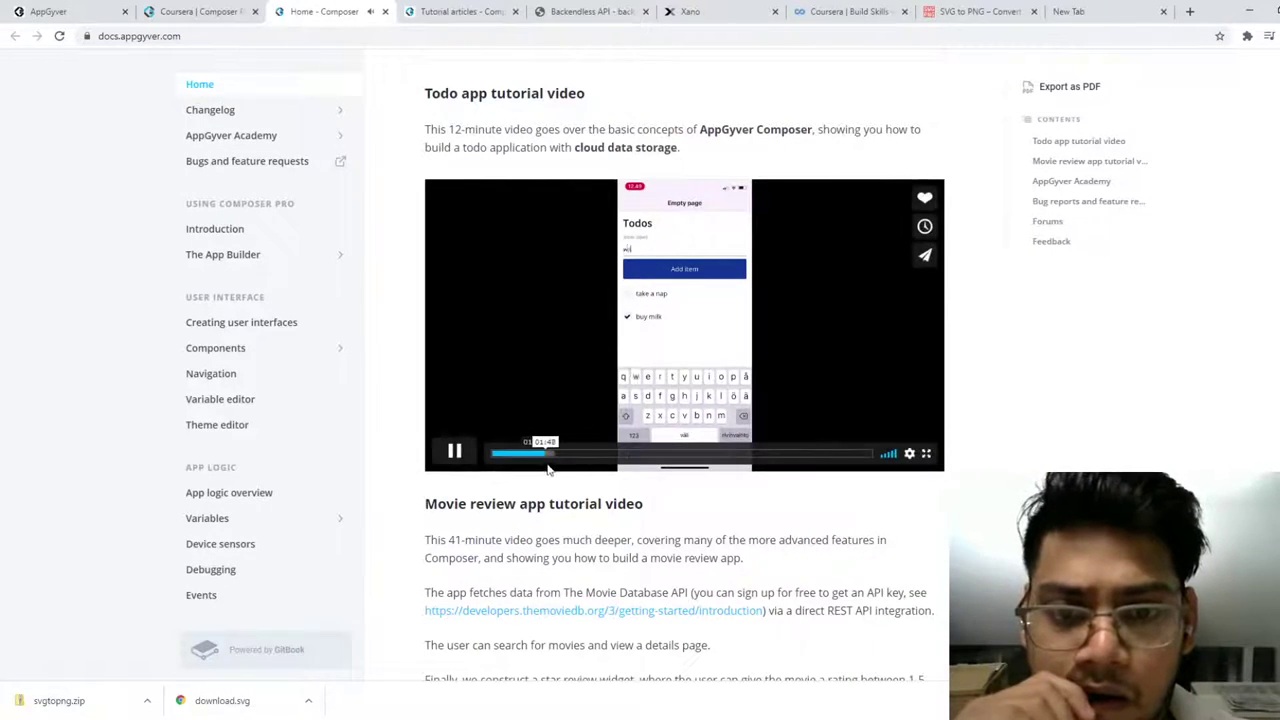
left_click(555, 456)
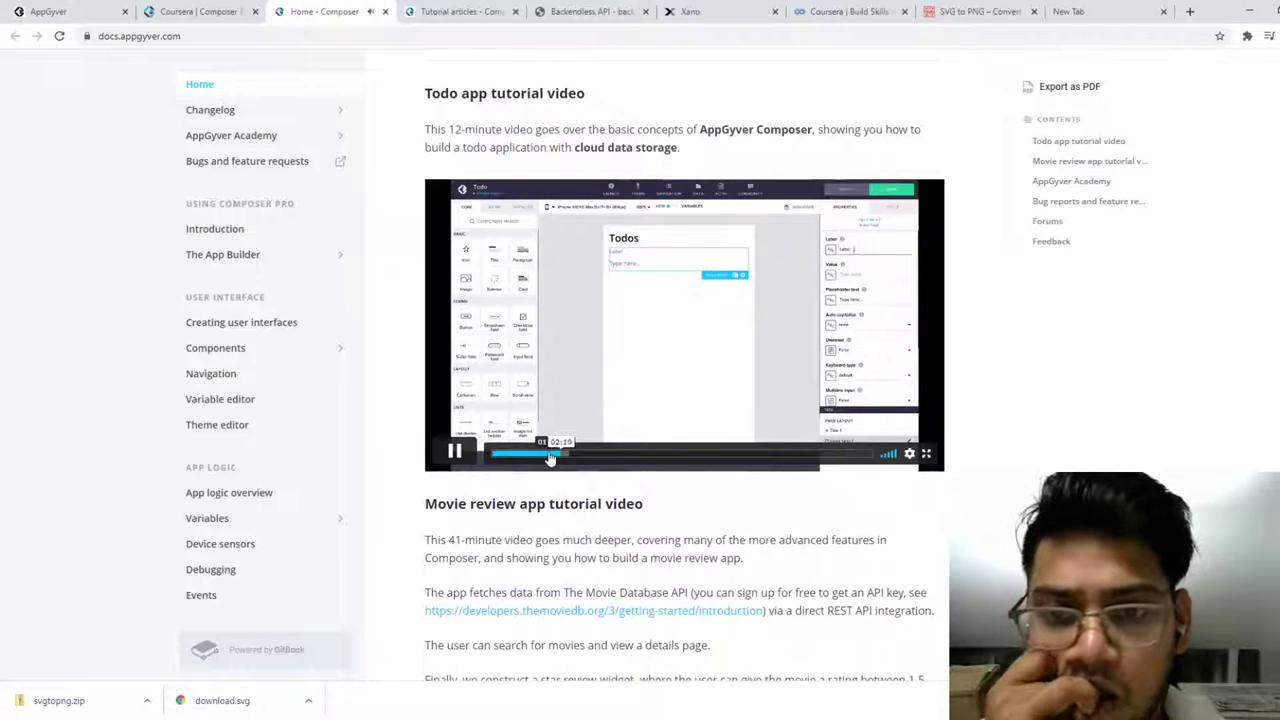
left_click(454, 452)
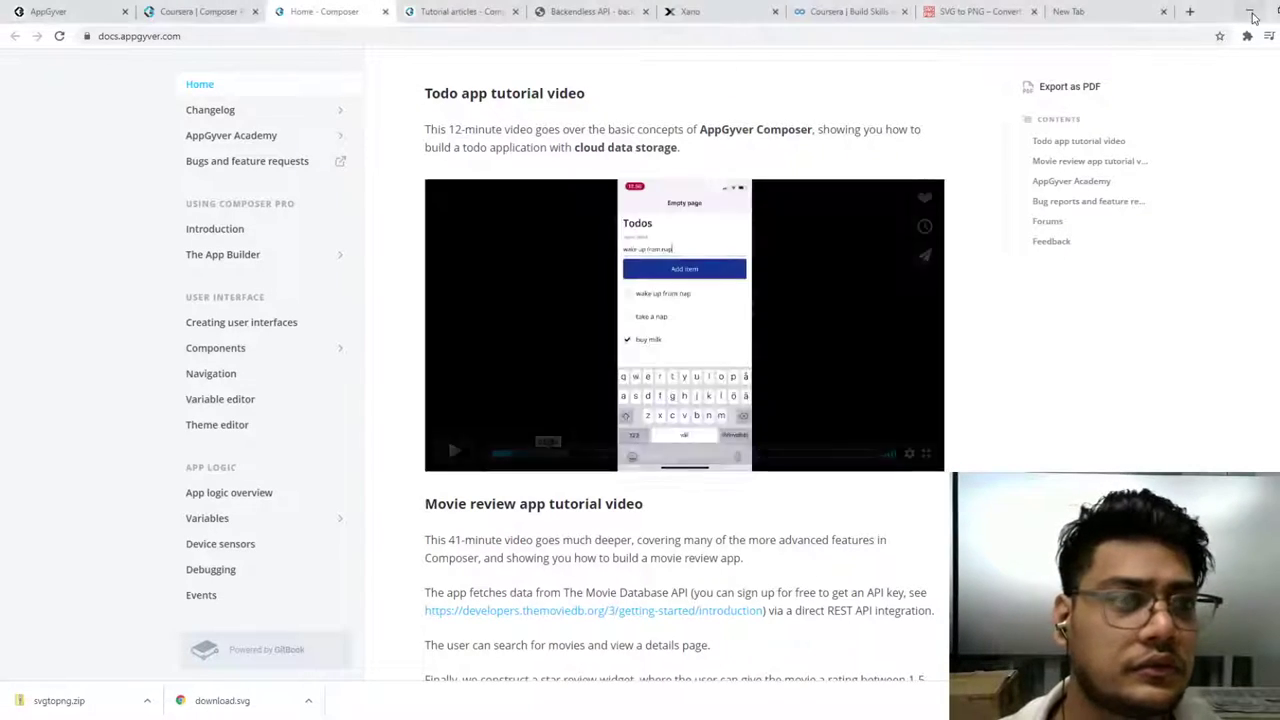
Step: Return to the Coursera app in Composer, save it and rename the empty page as Home Page
left_click(200, 11)
left_click(512, 76)
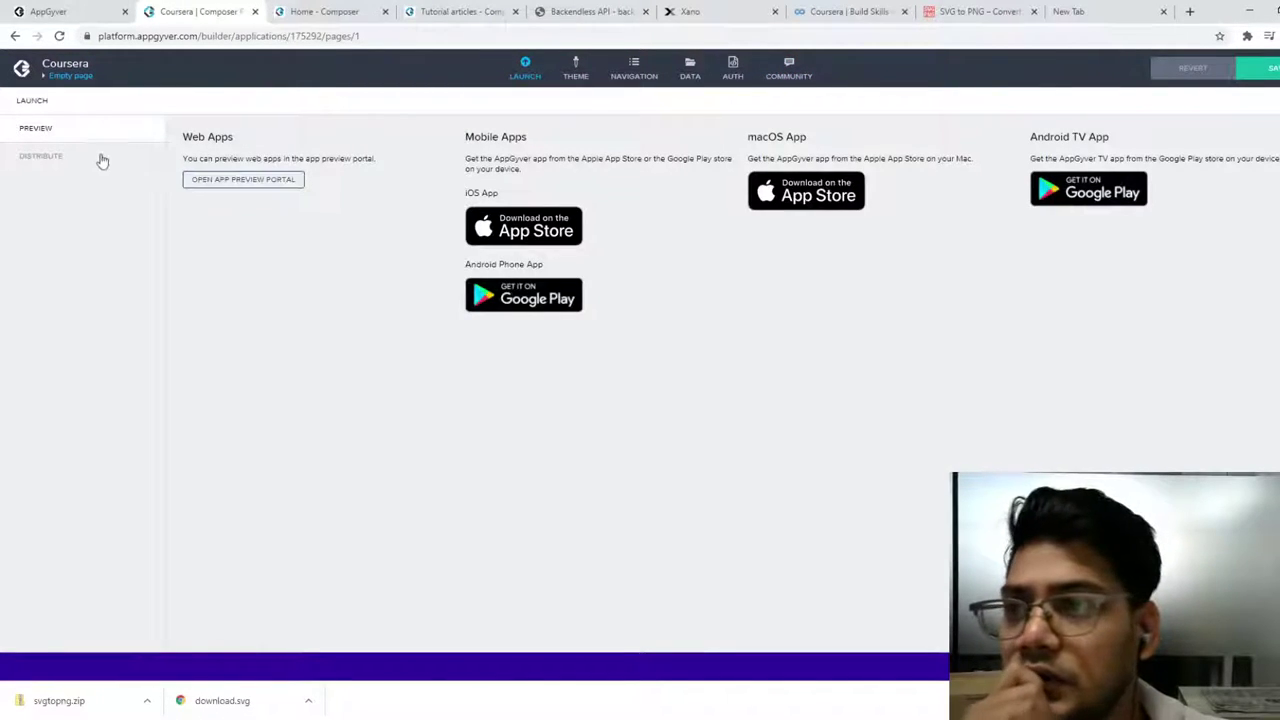
left_click(55, 77)
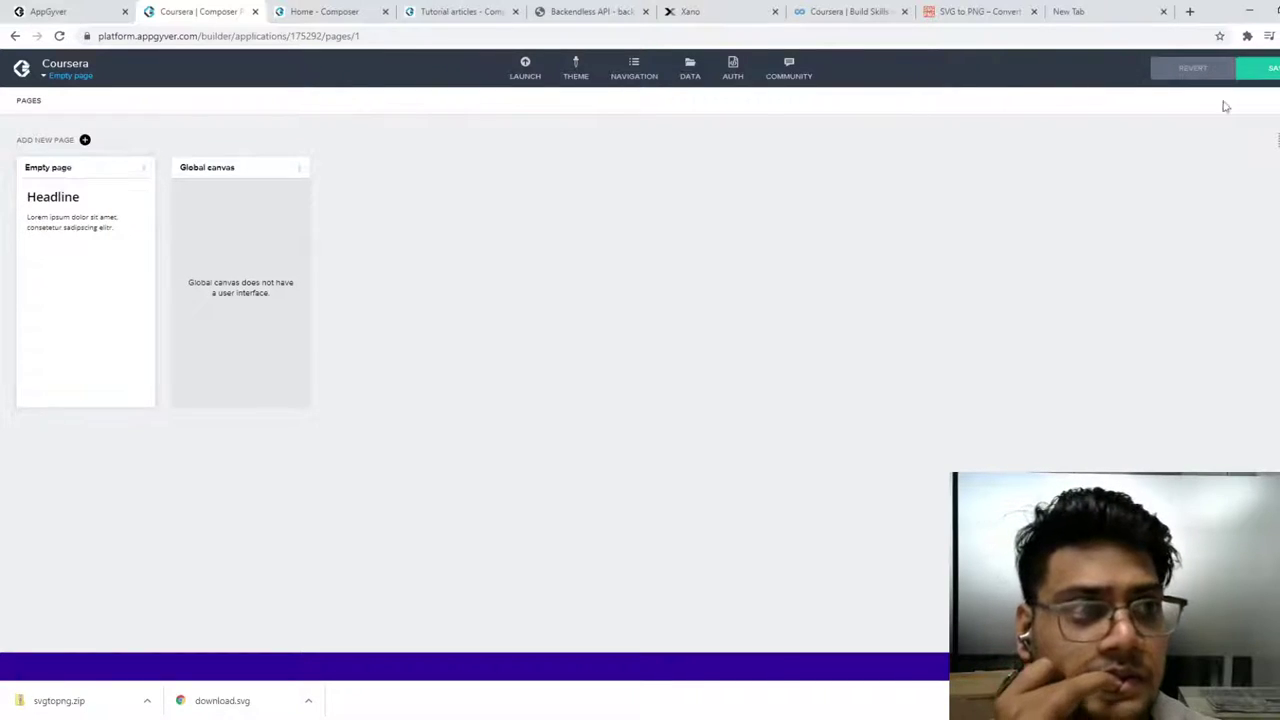
key("ctrl+s")
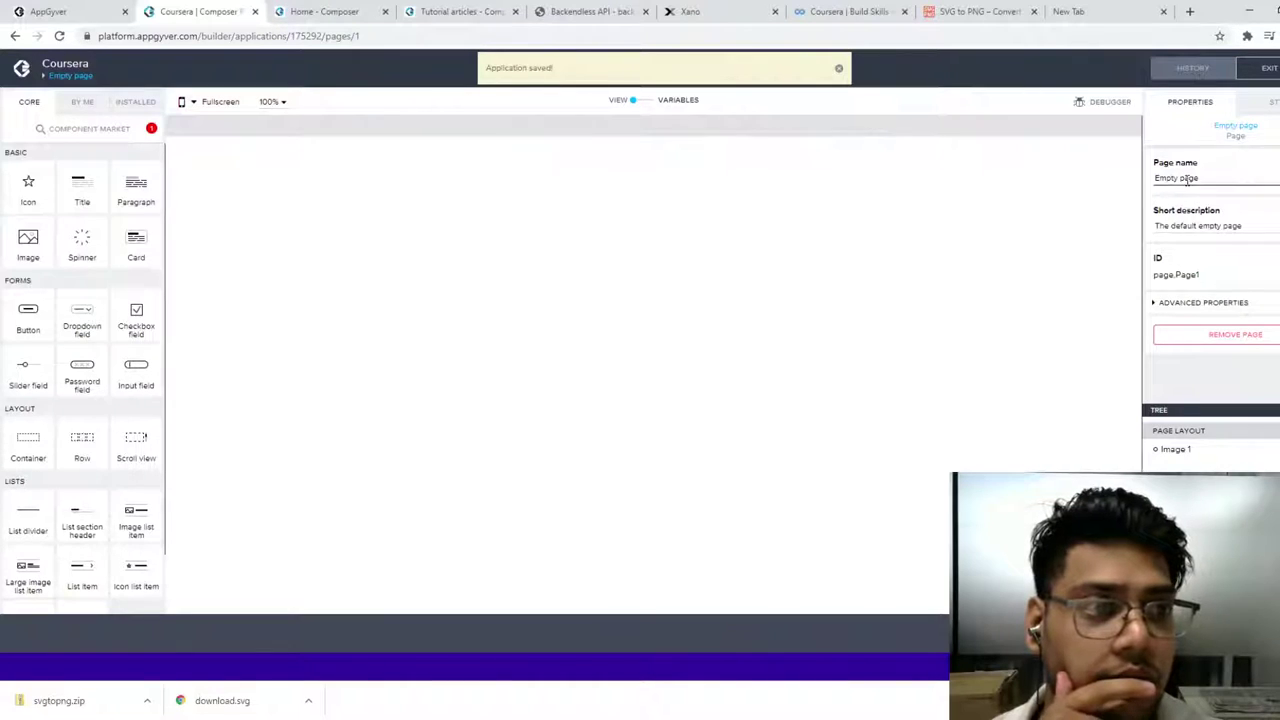
type("H")
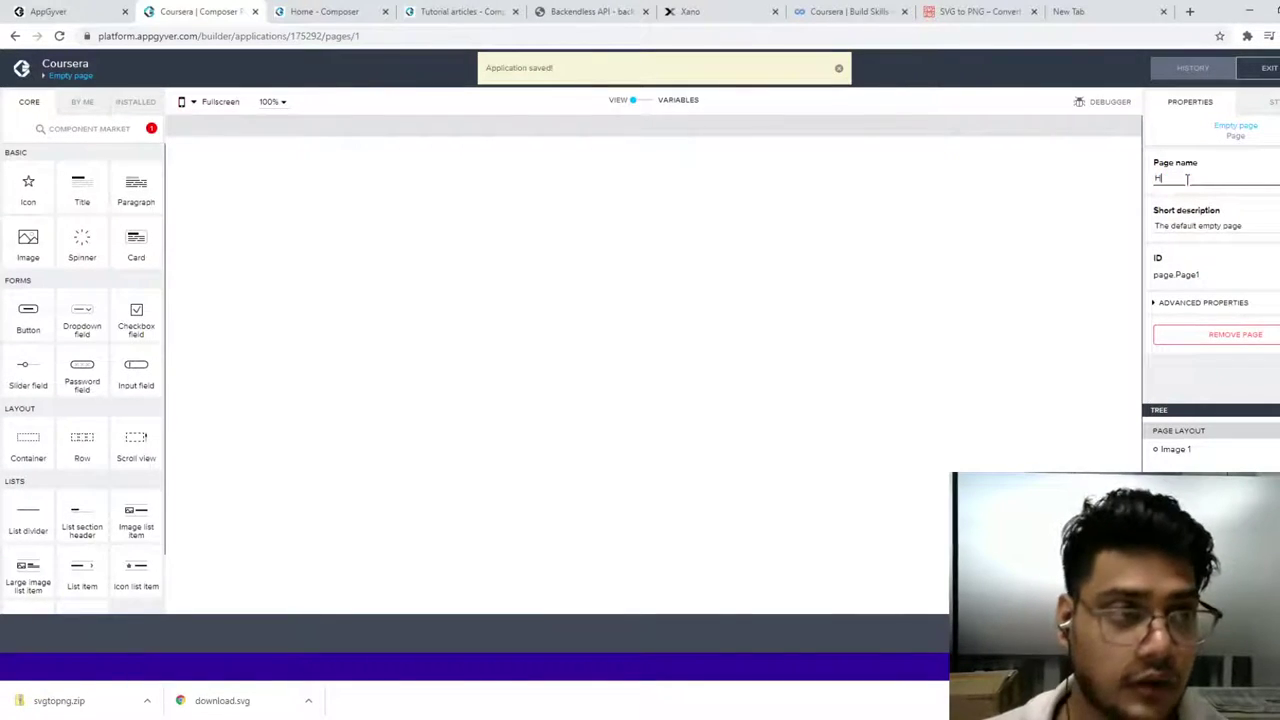
type("ome Page")
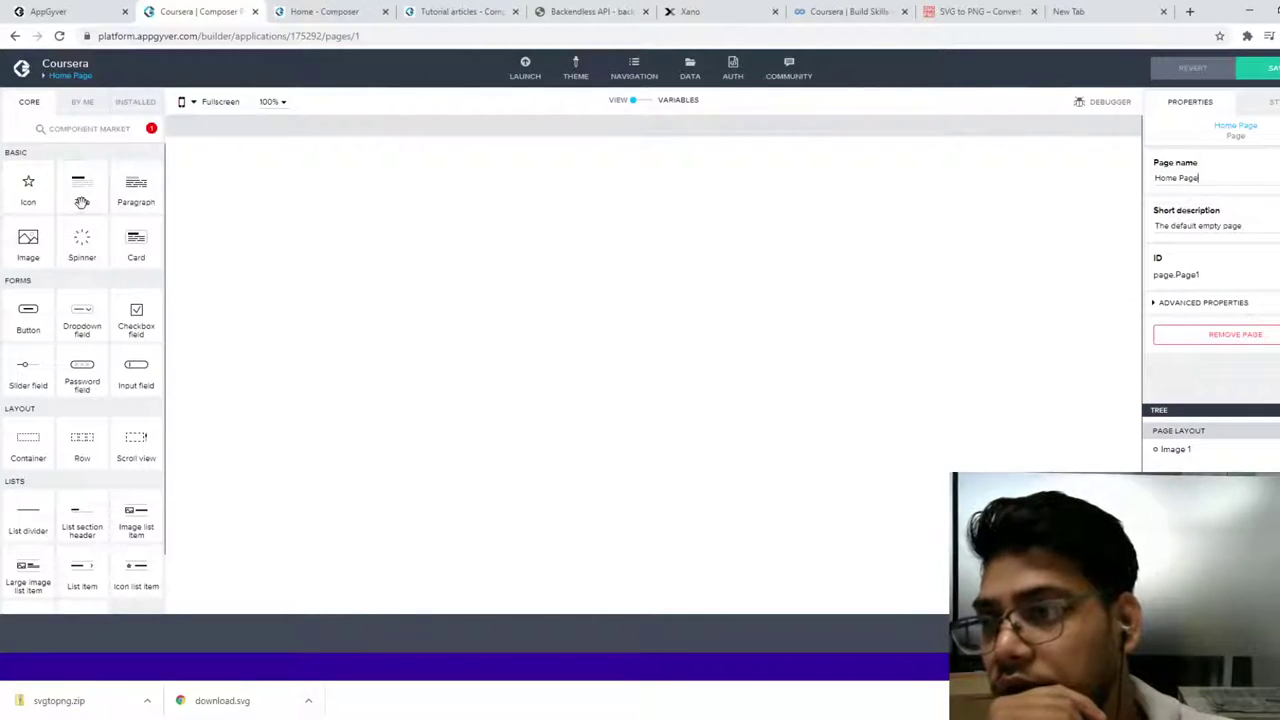
Step: Add a title component with the content Coursera to the page and compare it with the Coursera website's header
left_click_drag(80, 185, 268, 183)
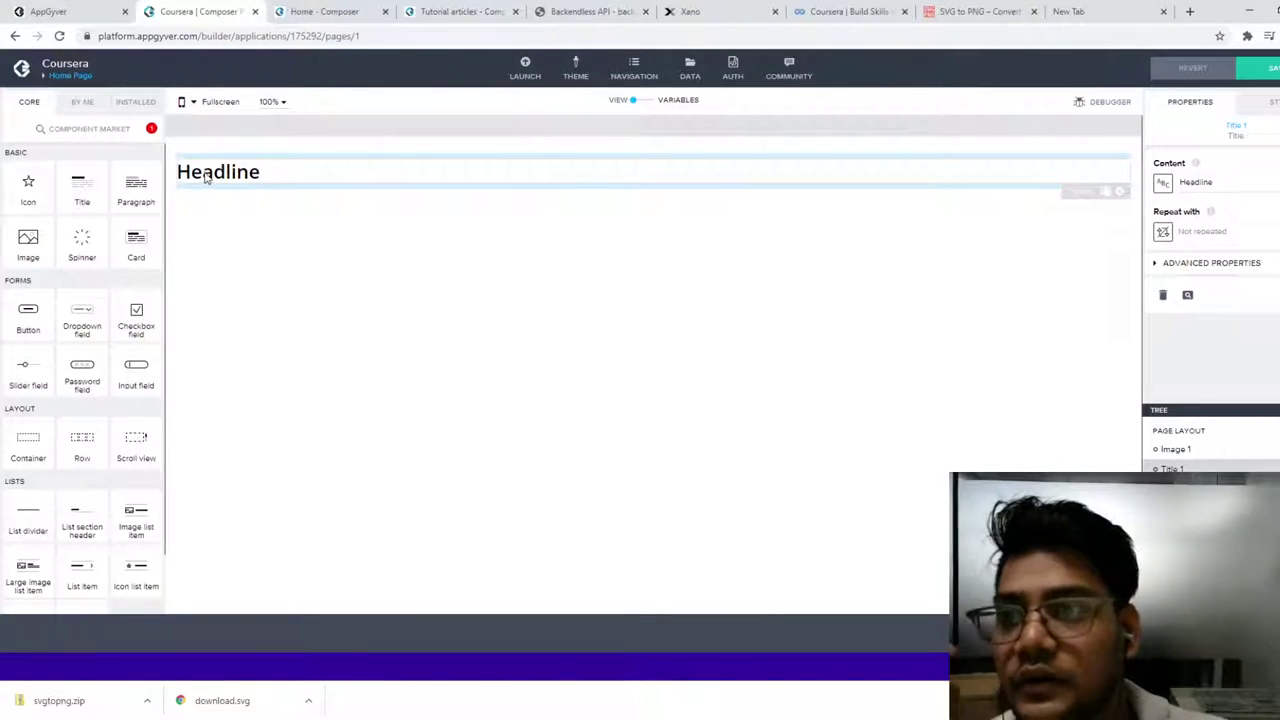
left_click(237, 236)
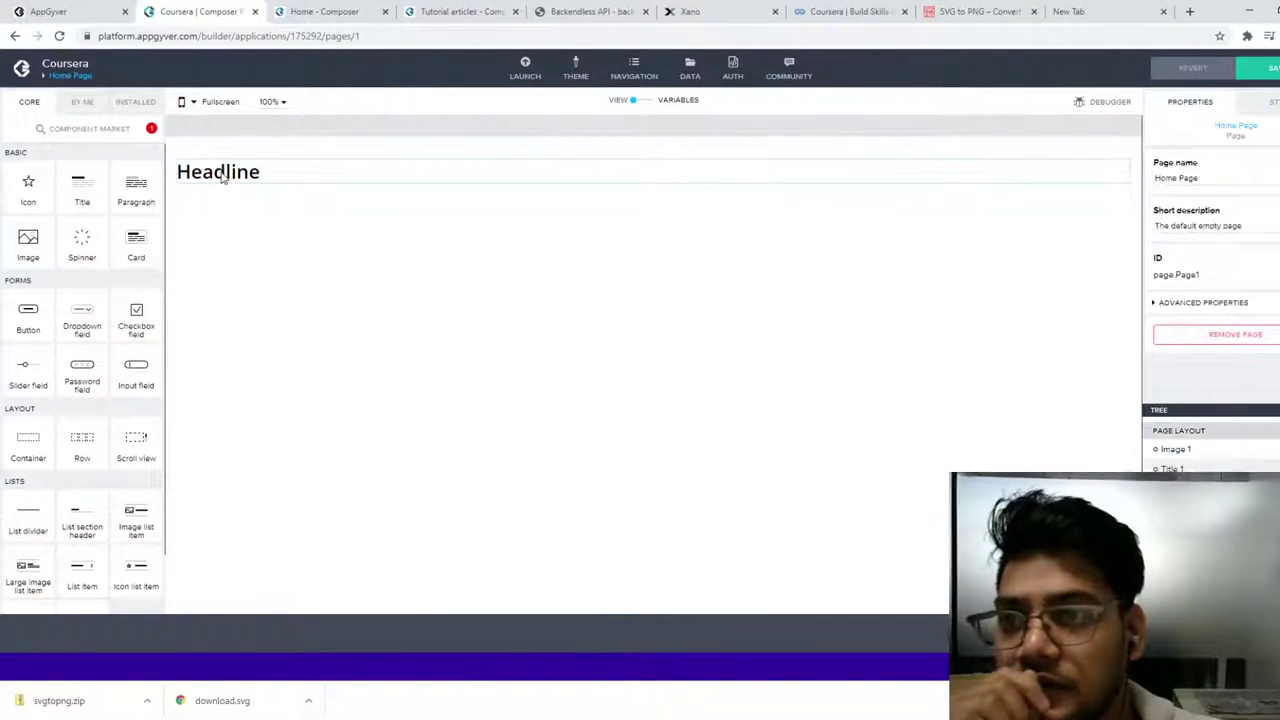
left_click(223, 171)
double_click(1195, 182)
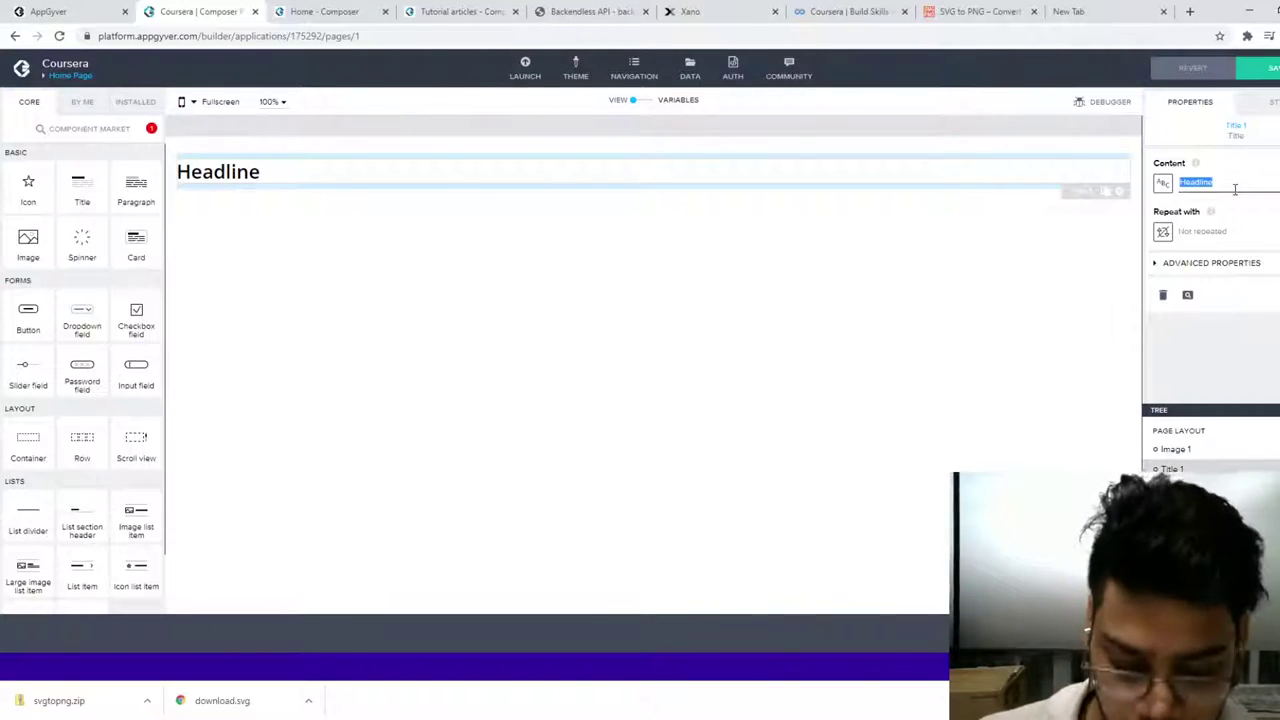
type("Coursera")
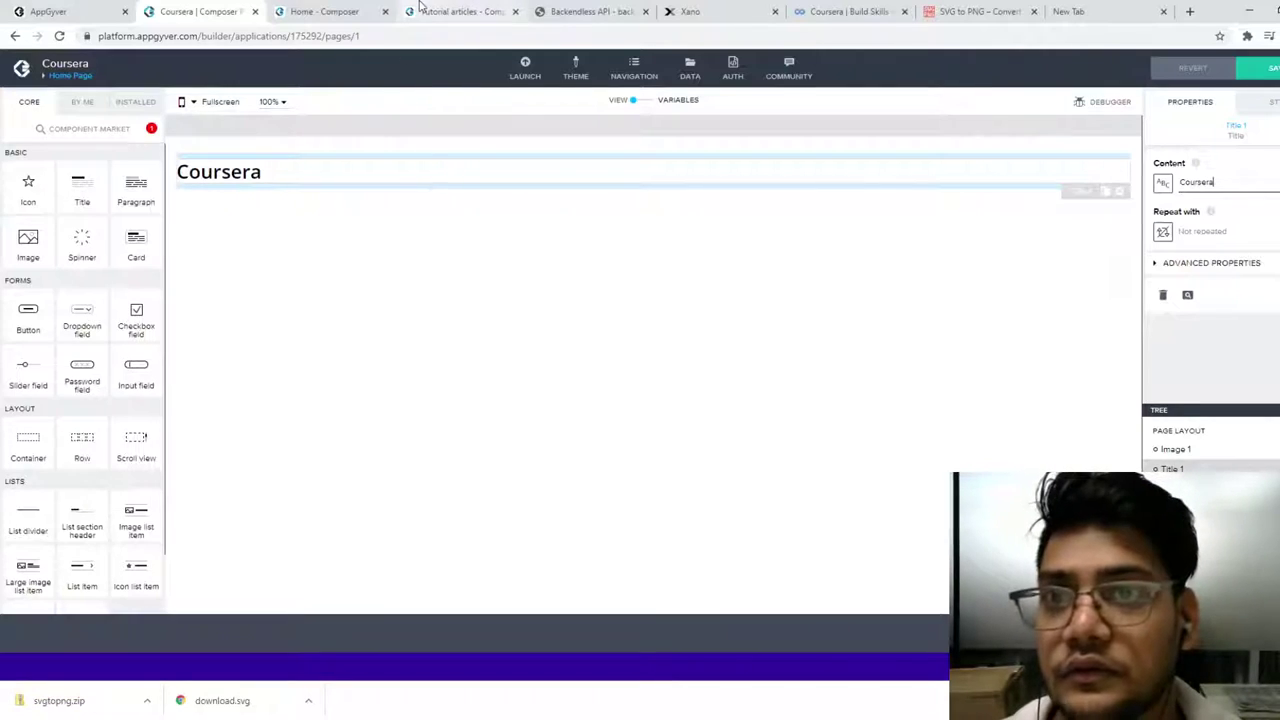
left_click(849, 12)
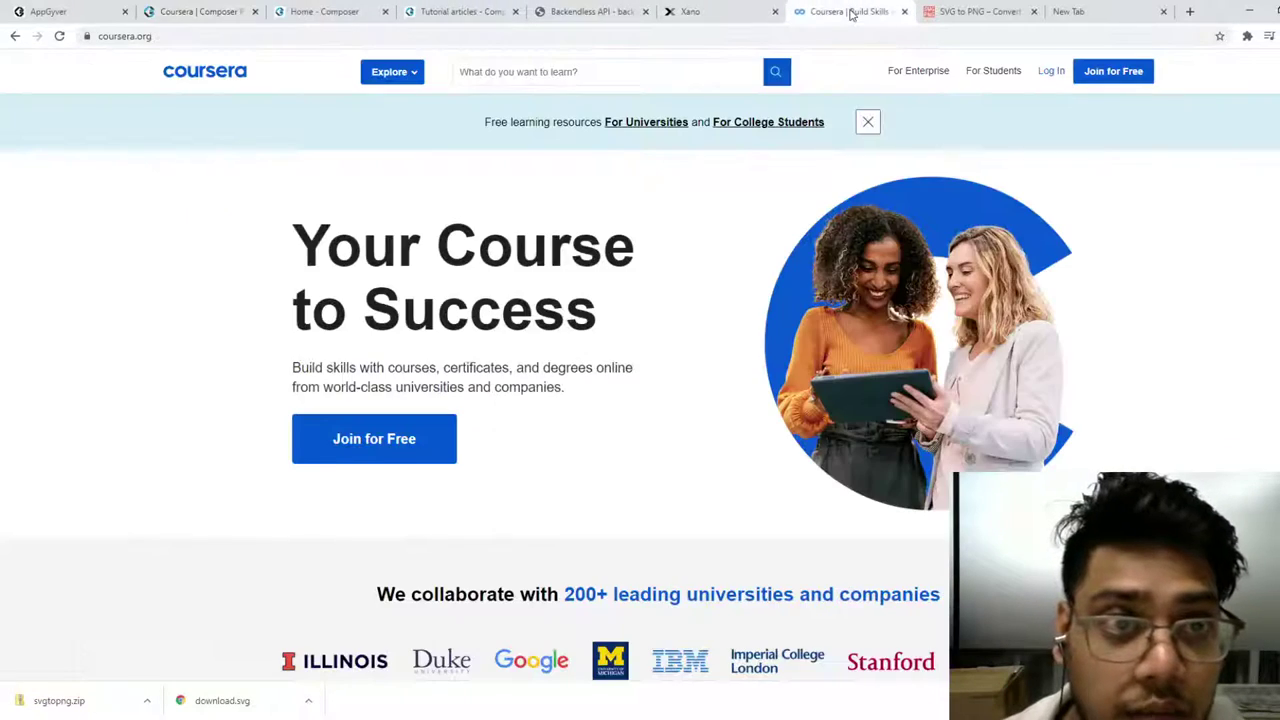
left_click(228, 11)
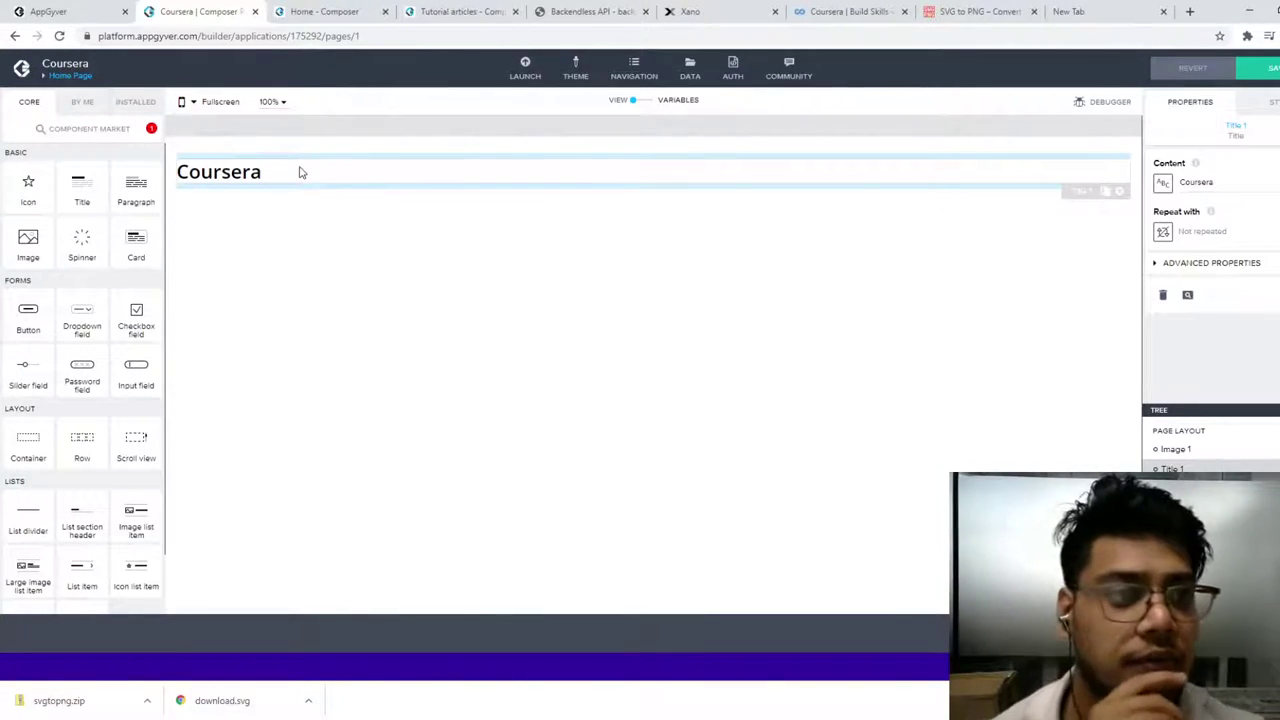
Step: Set the Coursera title's width to 10% in its dimension and position style settings
left_click(1198, 262)
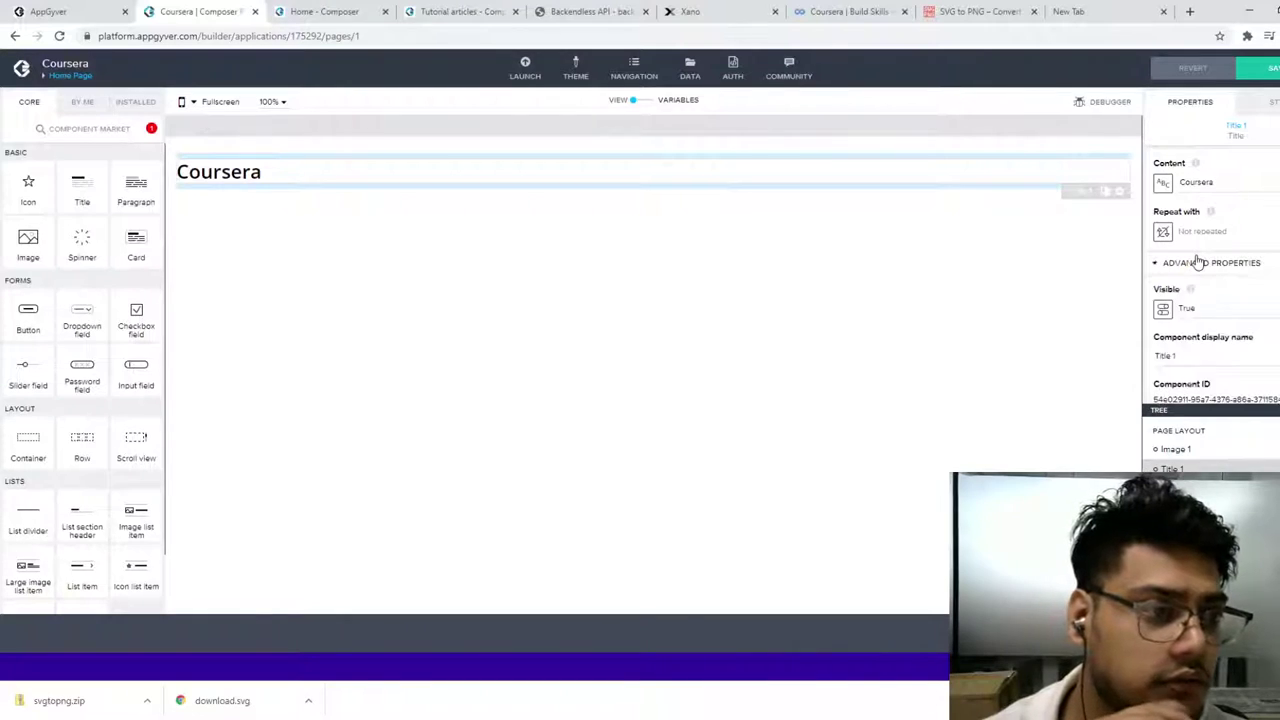
scroll(1200, 288, "down", 1)
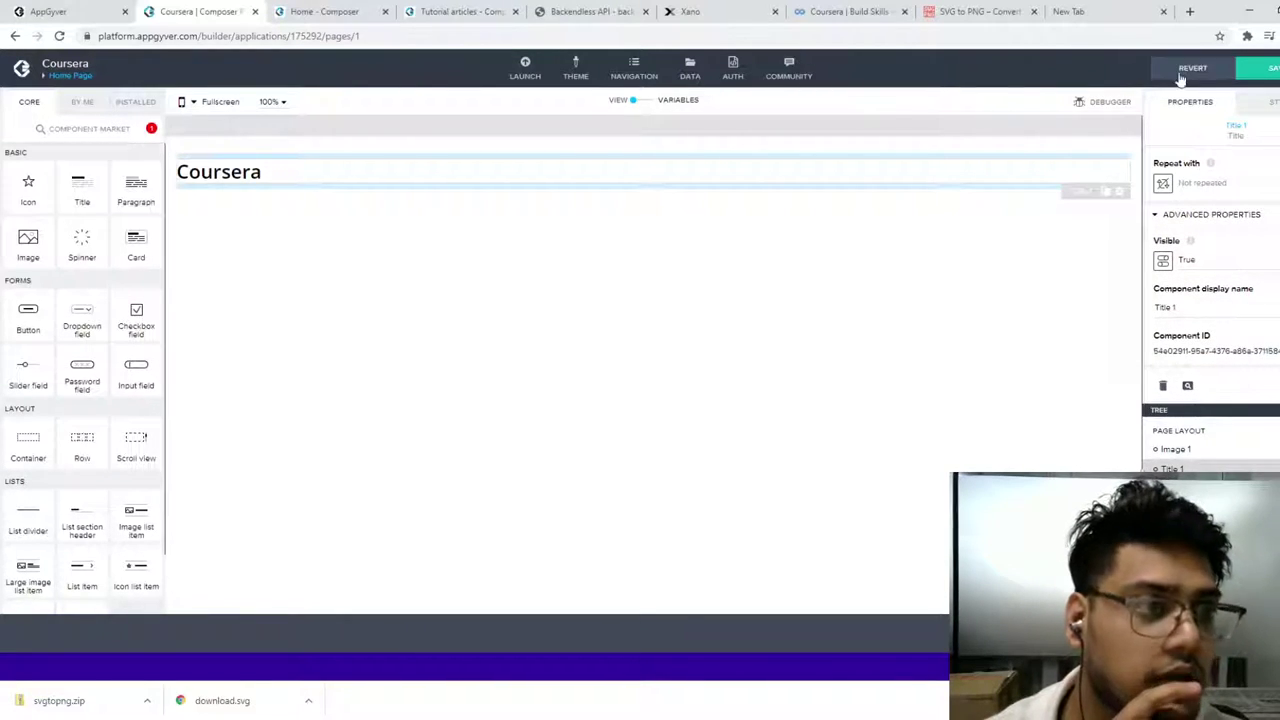
left_click(1272, 101)
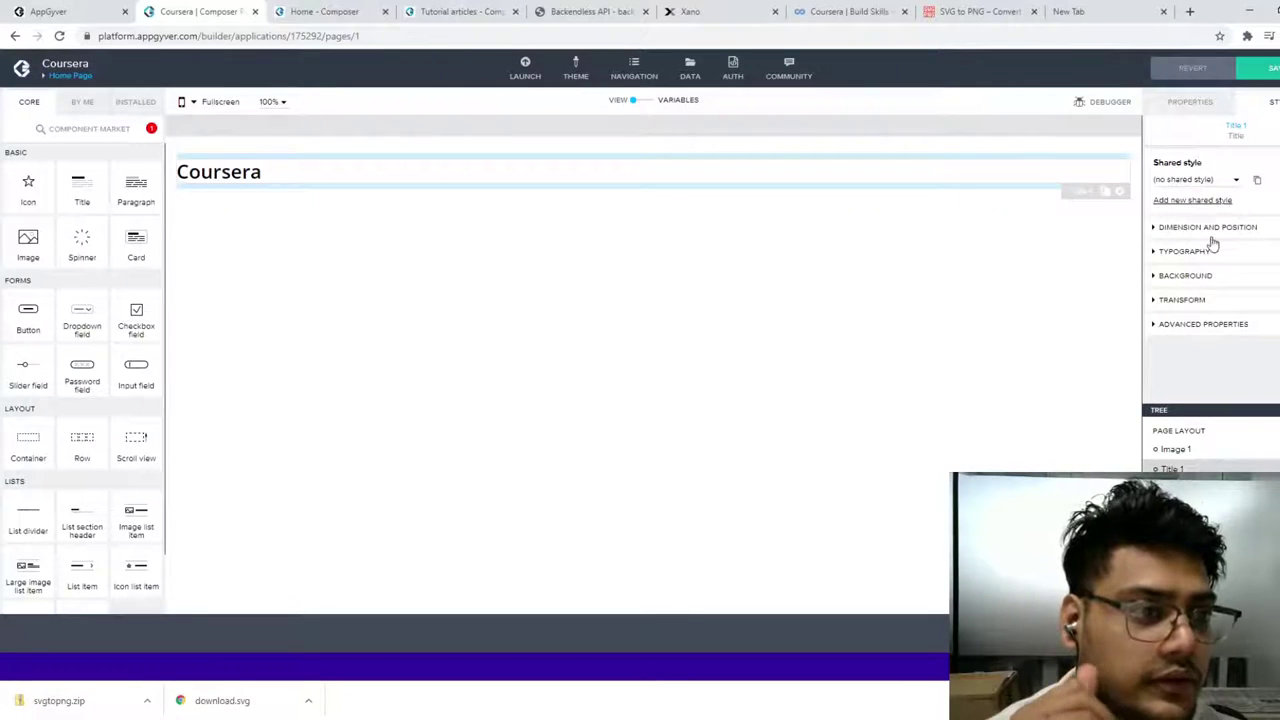
left_click(1210, 228)
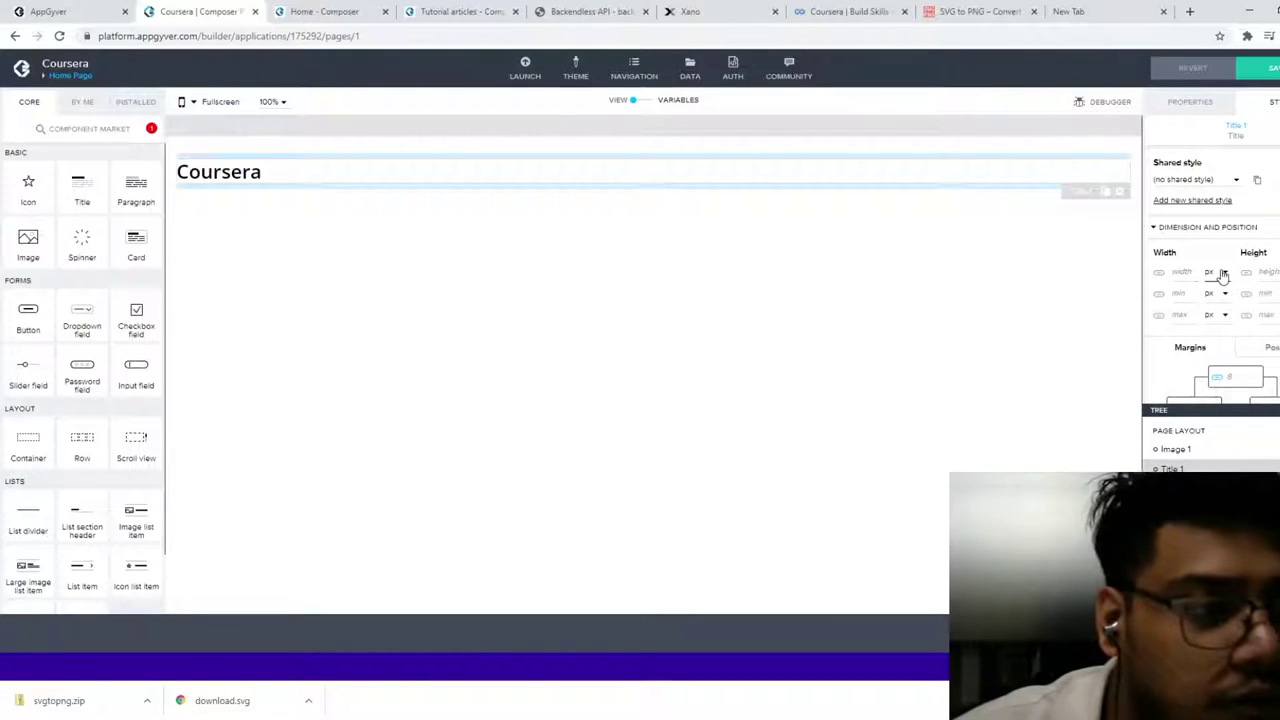
left_click(1215, 302)
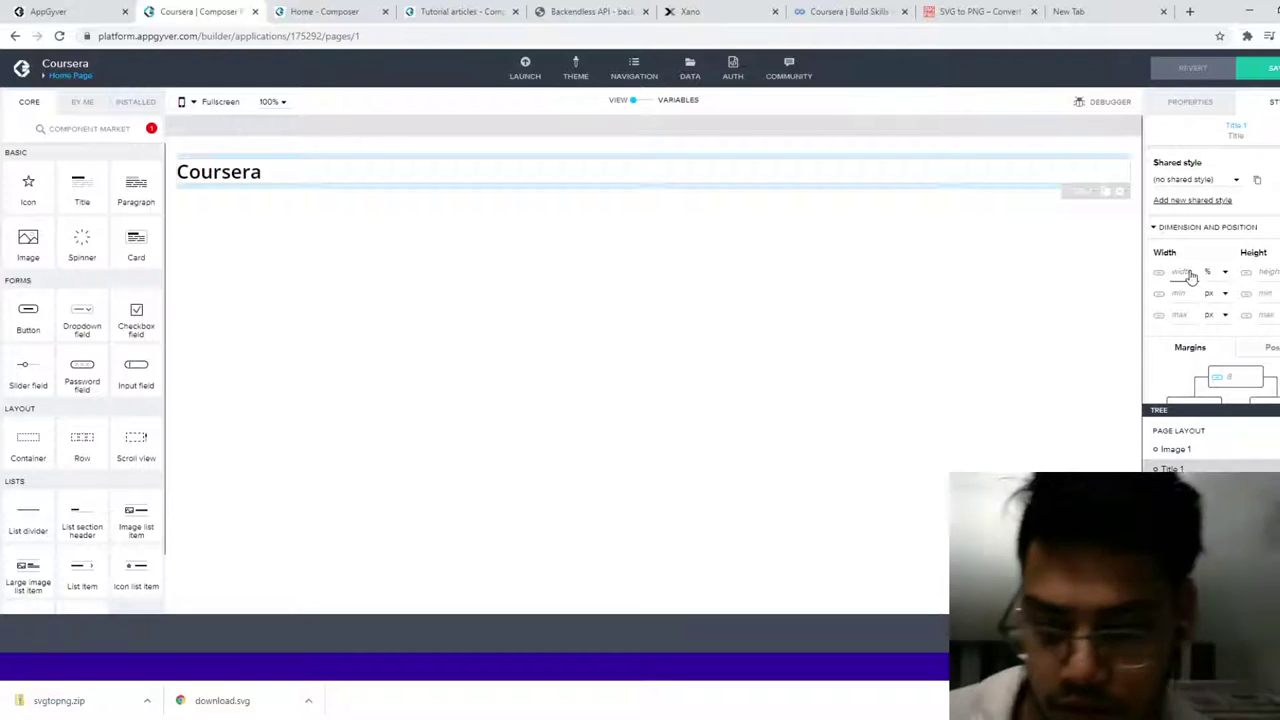
type("30")
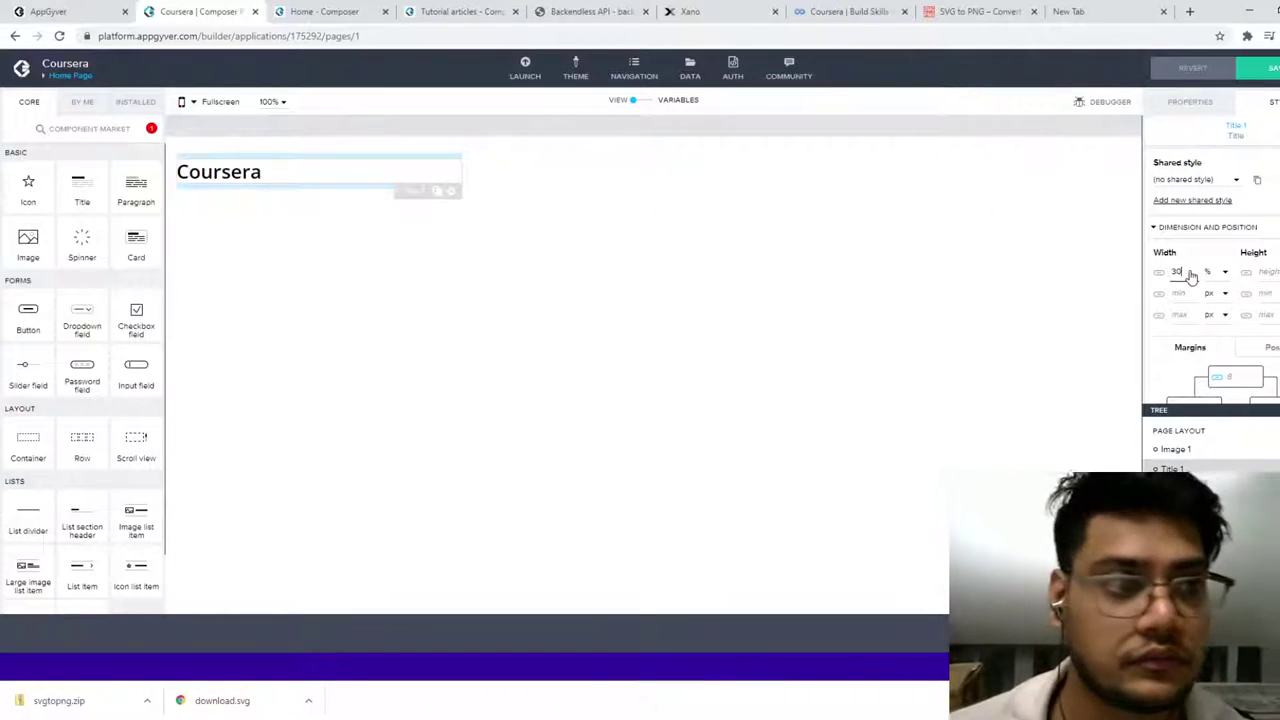
key("BackSpace")
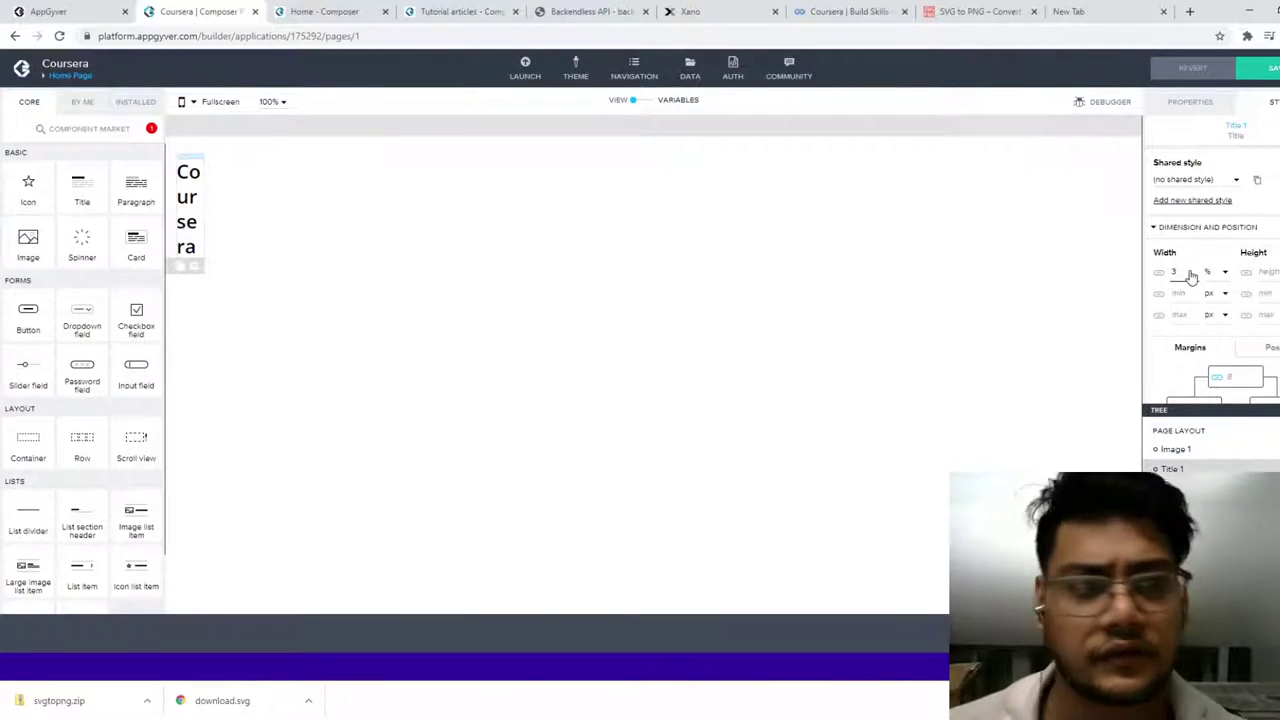
key("BackSpace")
type("1")
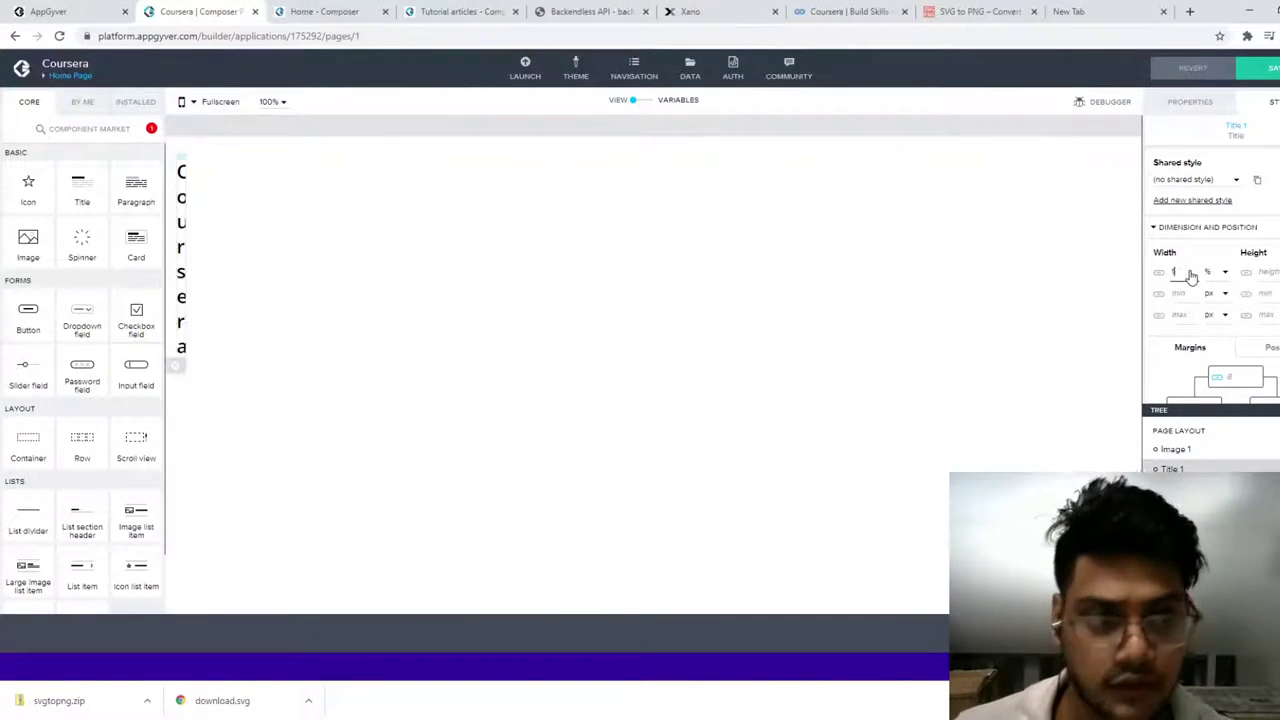
type("0")
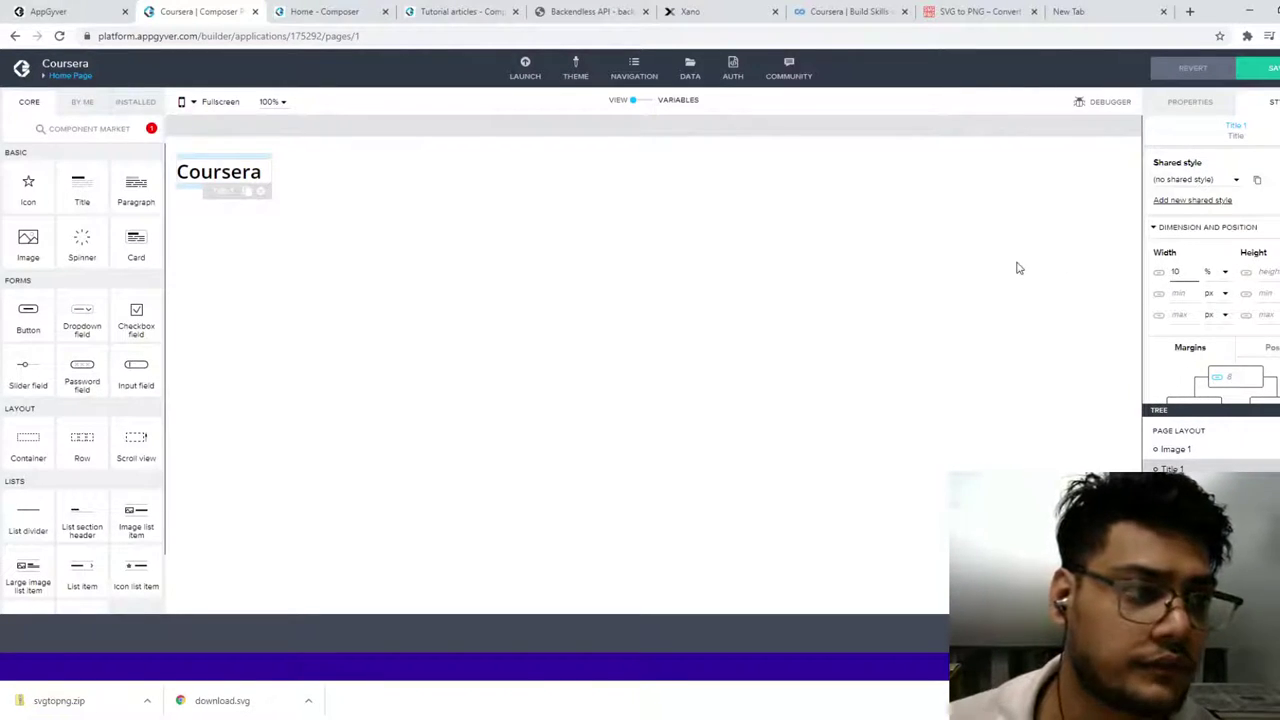
left_click(1018, 268)
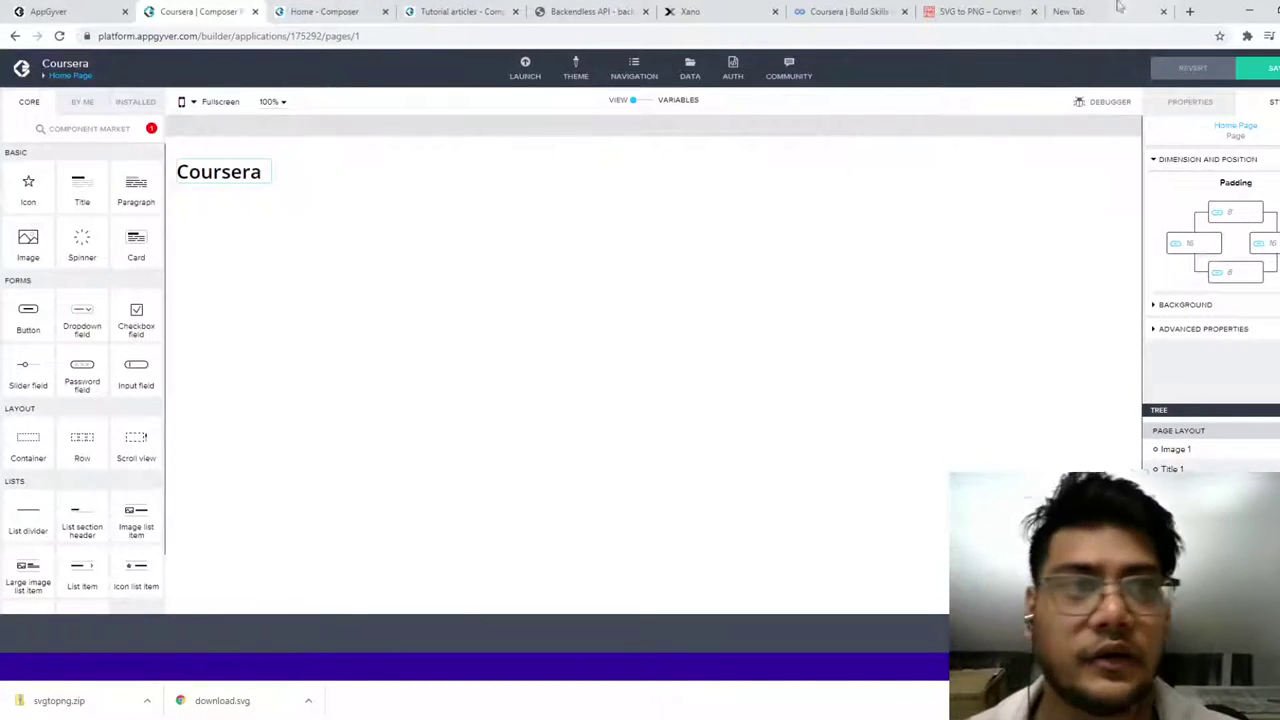
Step: Examine the Coursera website's header, and look through the title component's style and advanced property settings in Composer
left_click(1141, 8)
left_click(940, 11)
key("ctrl+shift+Tab")
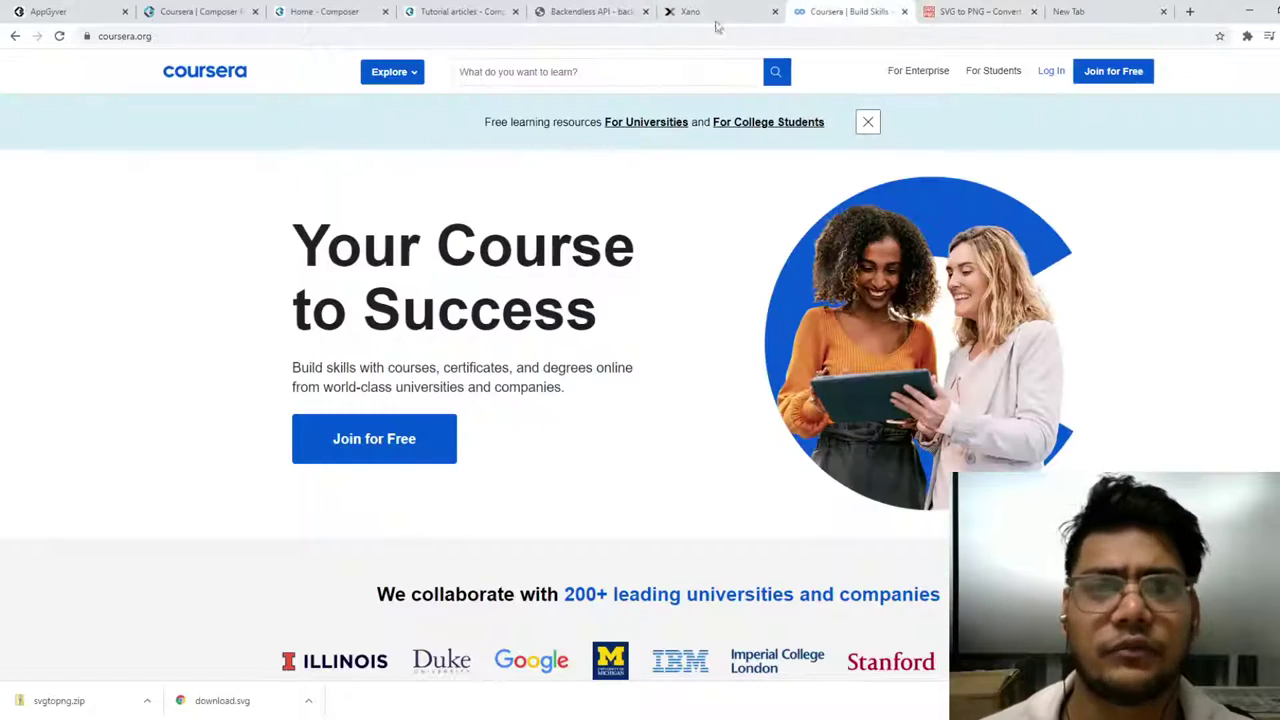
left_click(195, 11)
left_click(235, 177)
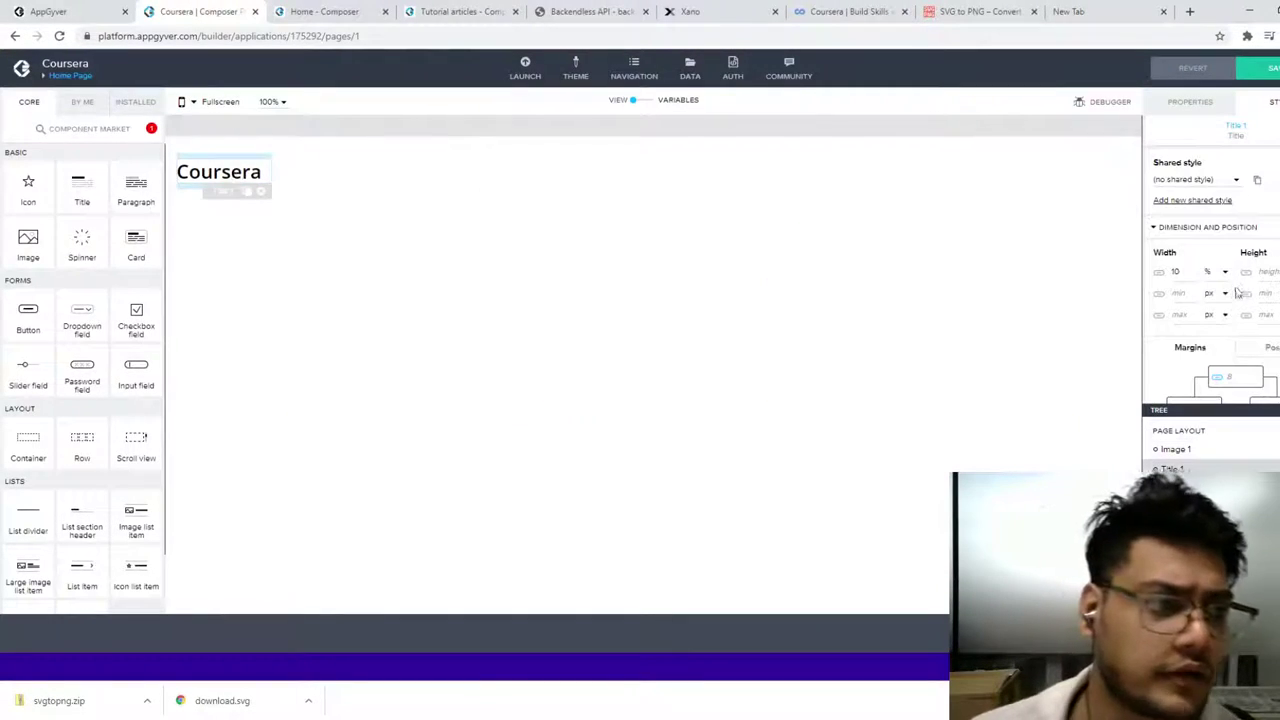
scroll(1220, 300, "down", 4)
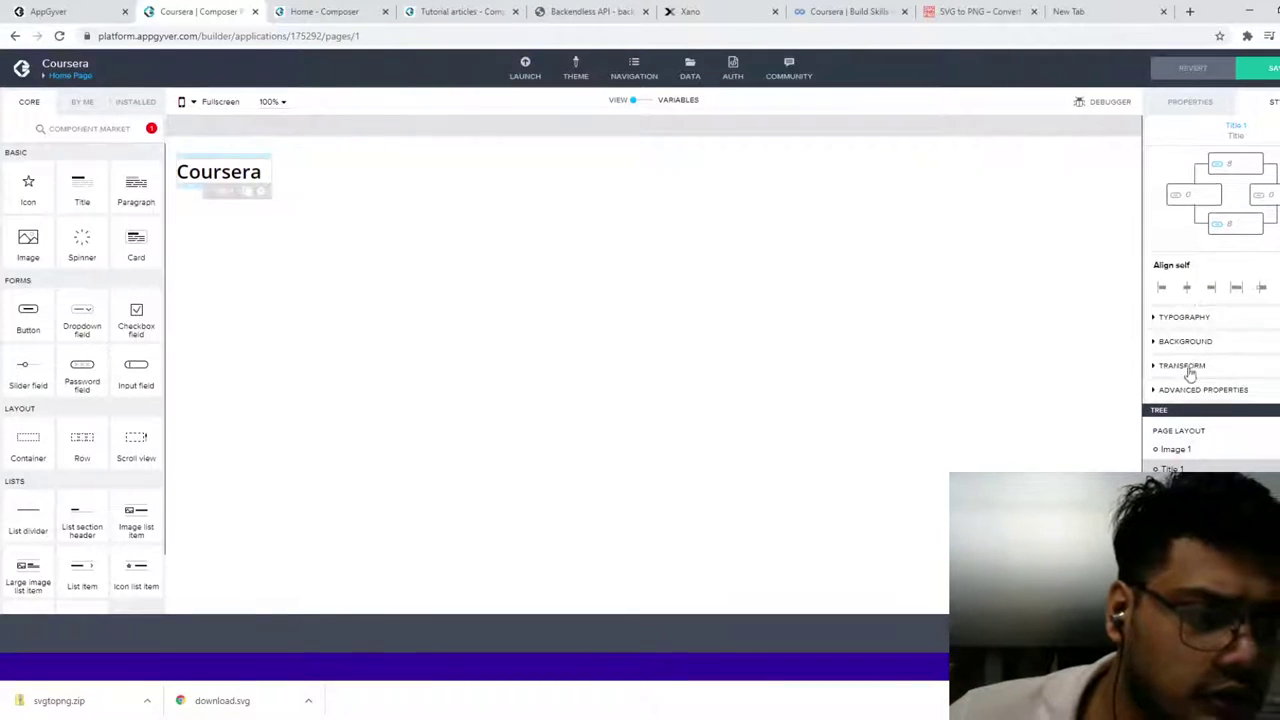
scroll(1186, 227, "up", 5)
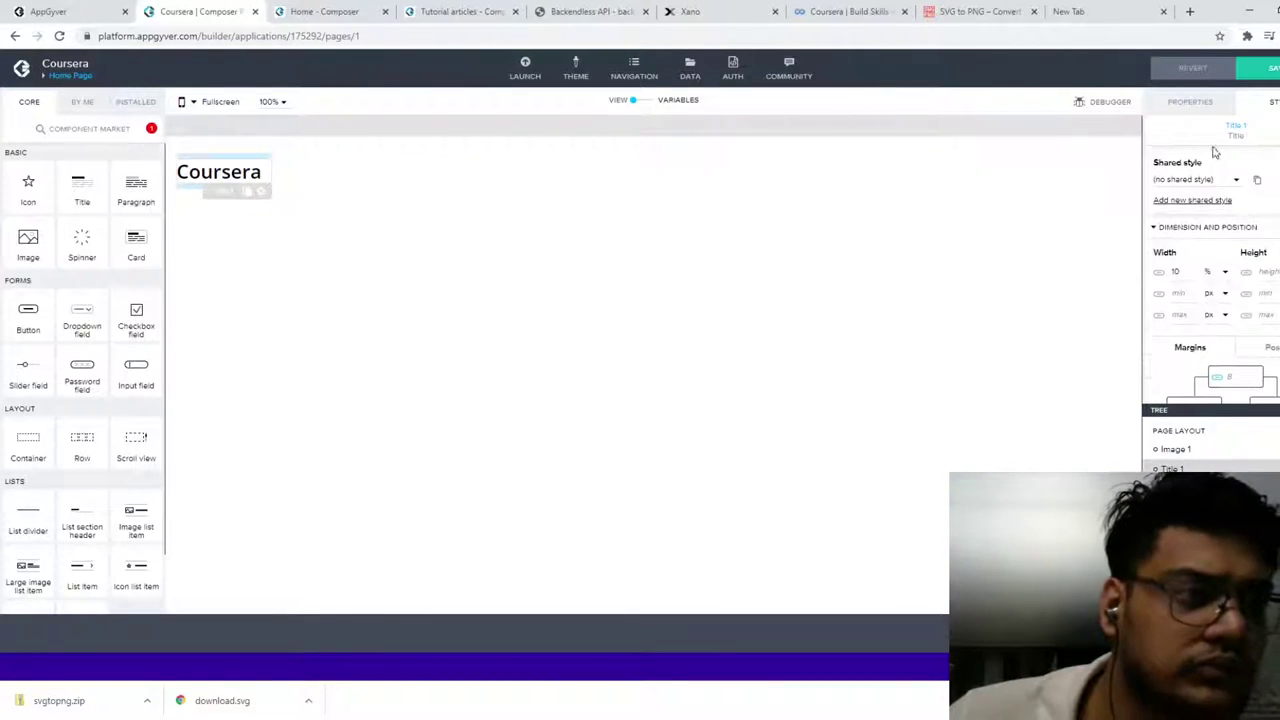
left_click(1186, 103)
left_click(1176, 266)
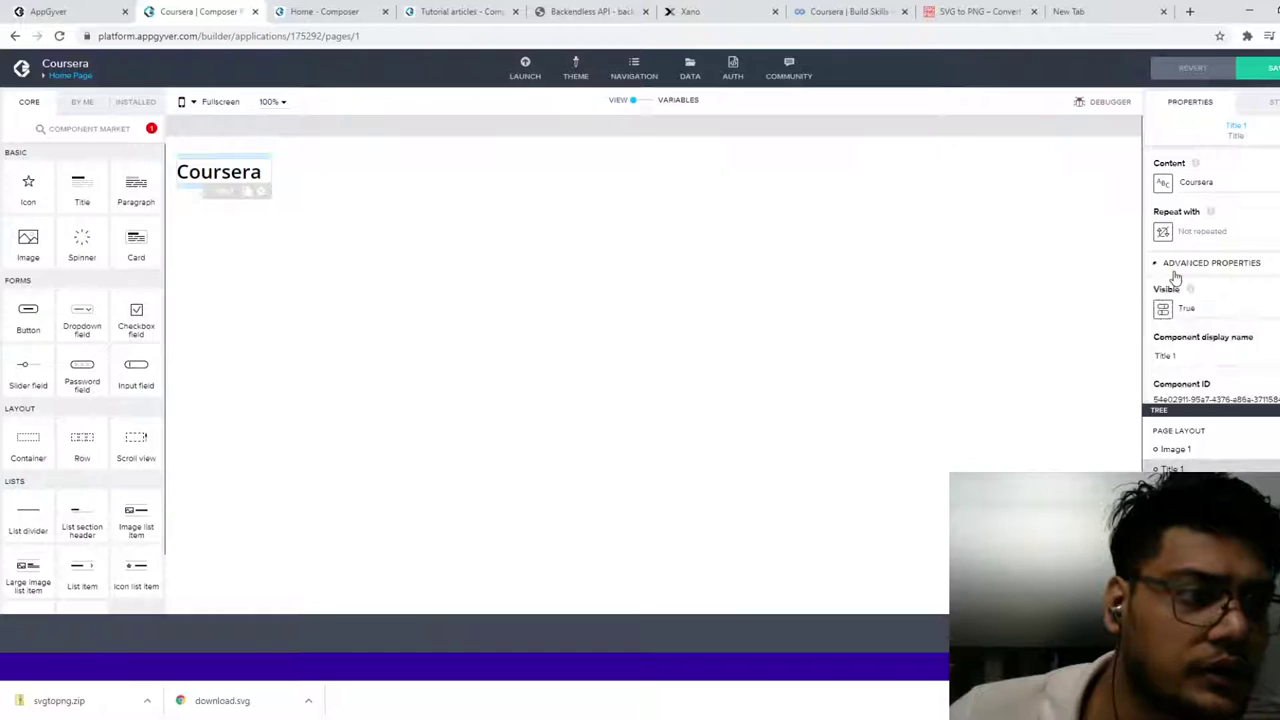
scroll(1210, 300, "down", 1)
scroll(1210, 300, "up", 1)
left_click(1270, 102)
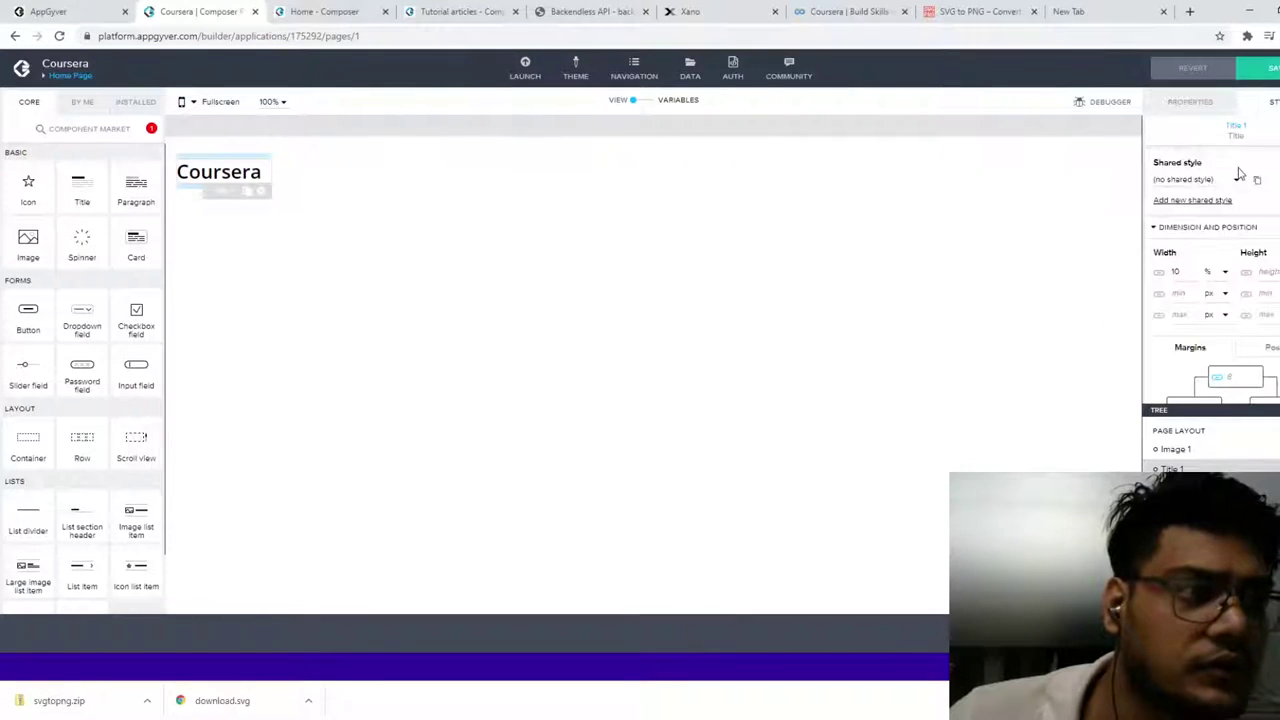
Step: Change the Coursera title's text color to blue in its typography style settings
left_click(1160, 227)
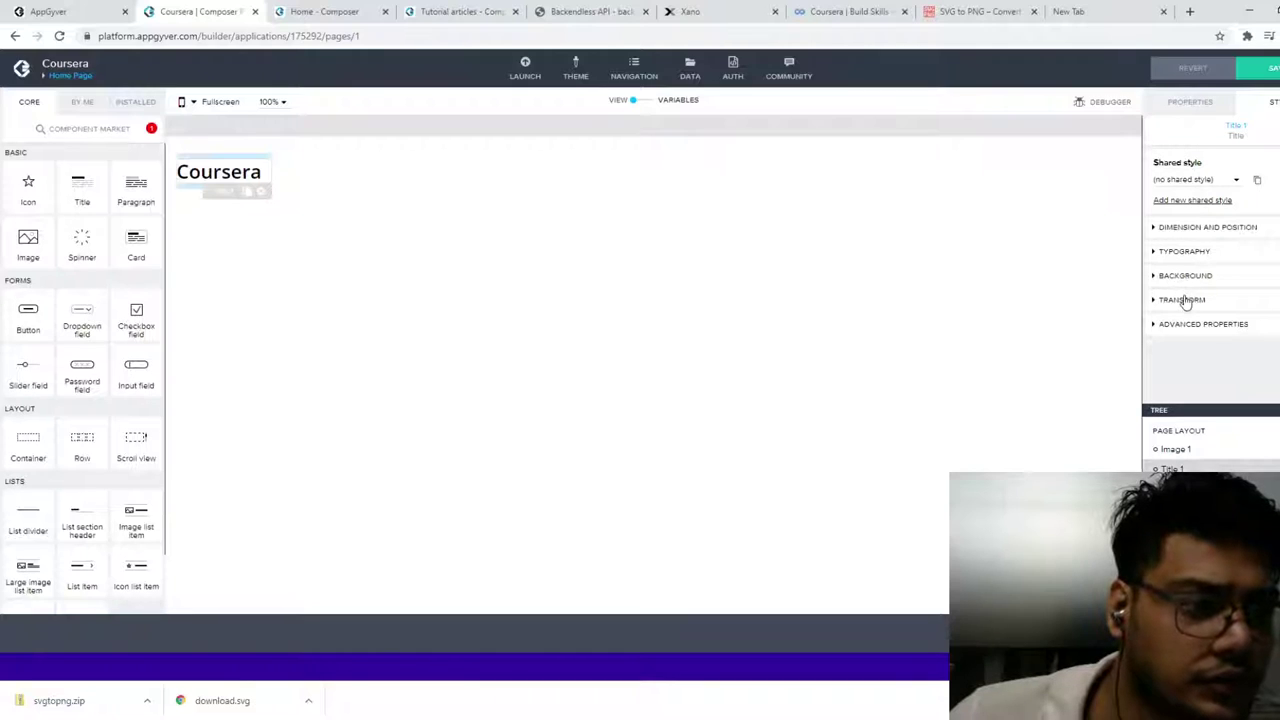
left_click(1185, 252)
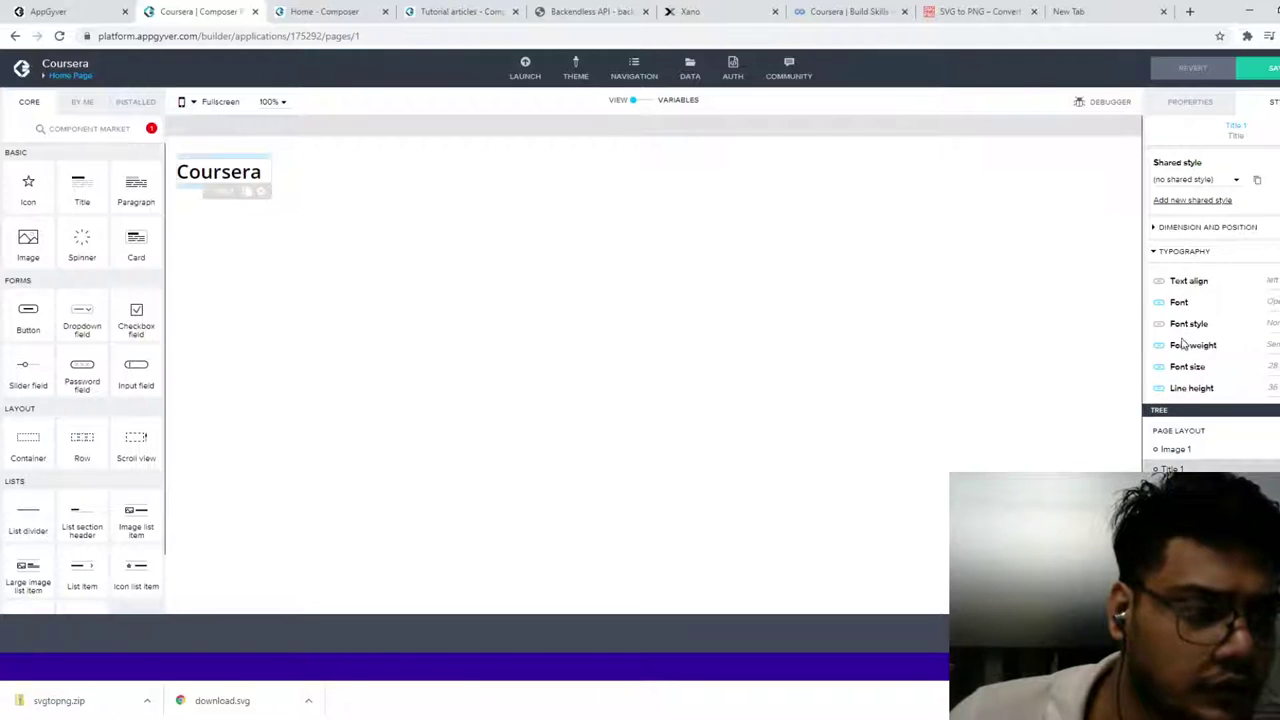
scroll(1183, 342, "down", 2)
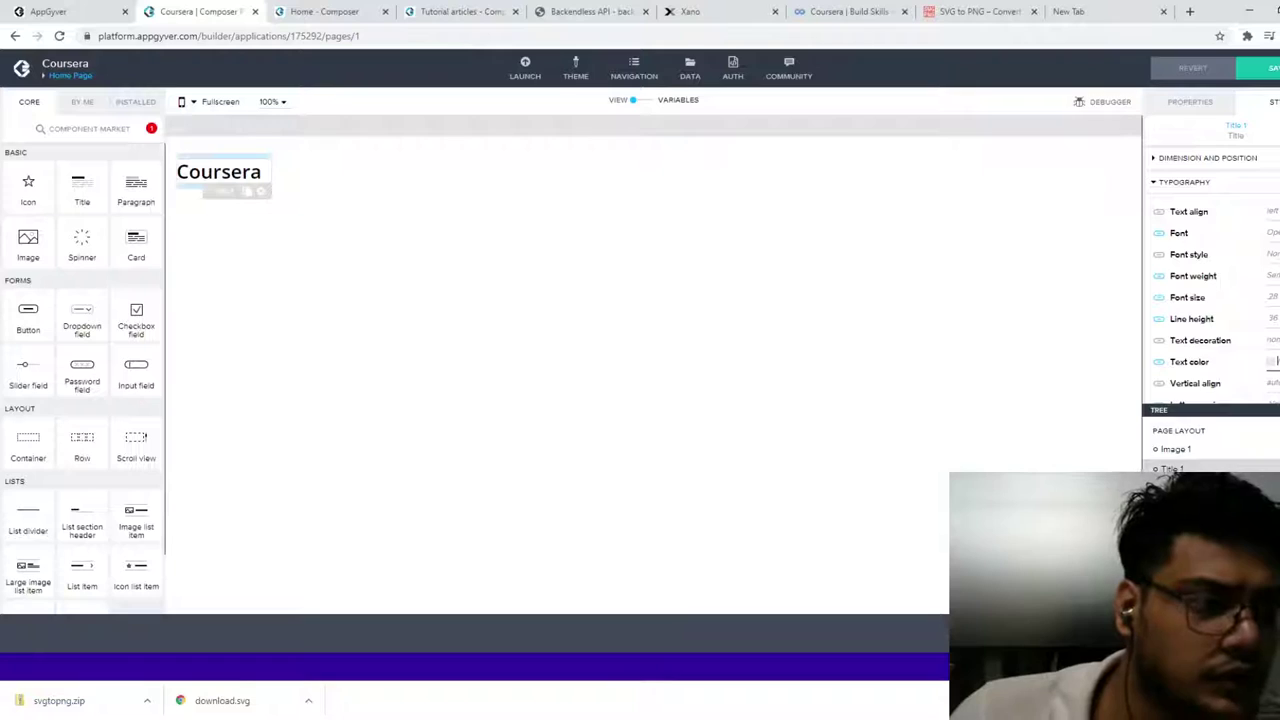
left_click(1271, 362)
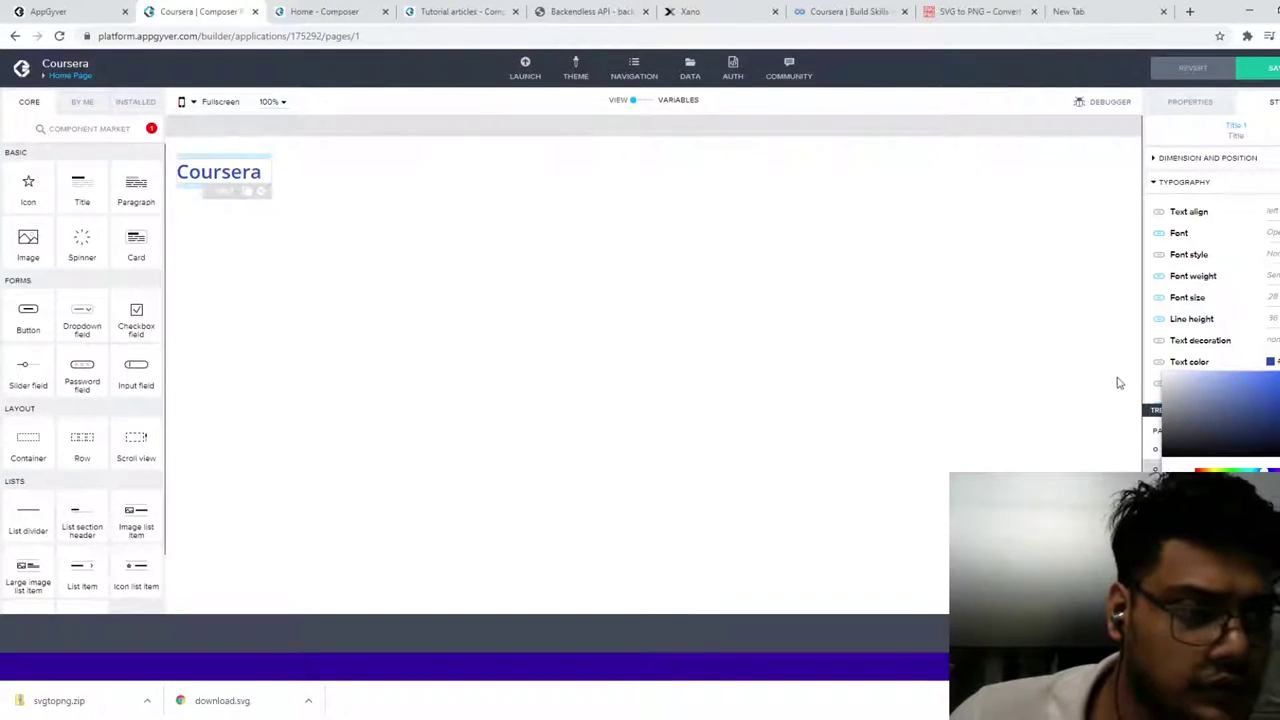
left_click(329, 194)
Step: Check the search field in the Coursera website's header and add a search bar component below the Coursera title in Composer
left_click(326, 11)
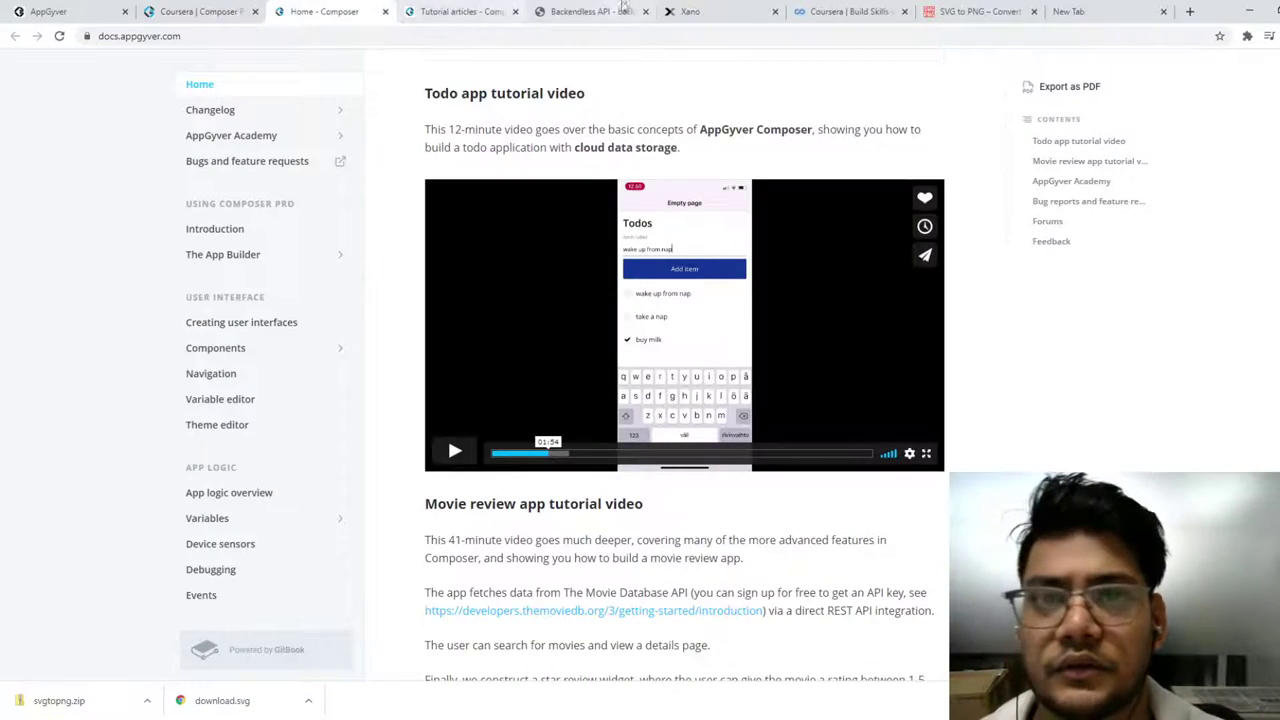
left_click(835, 11)
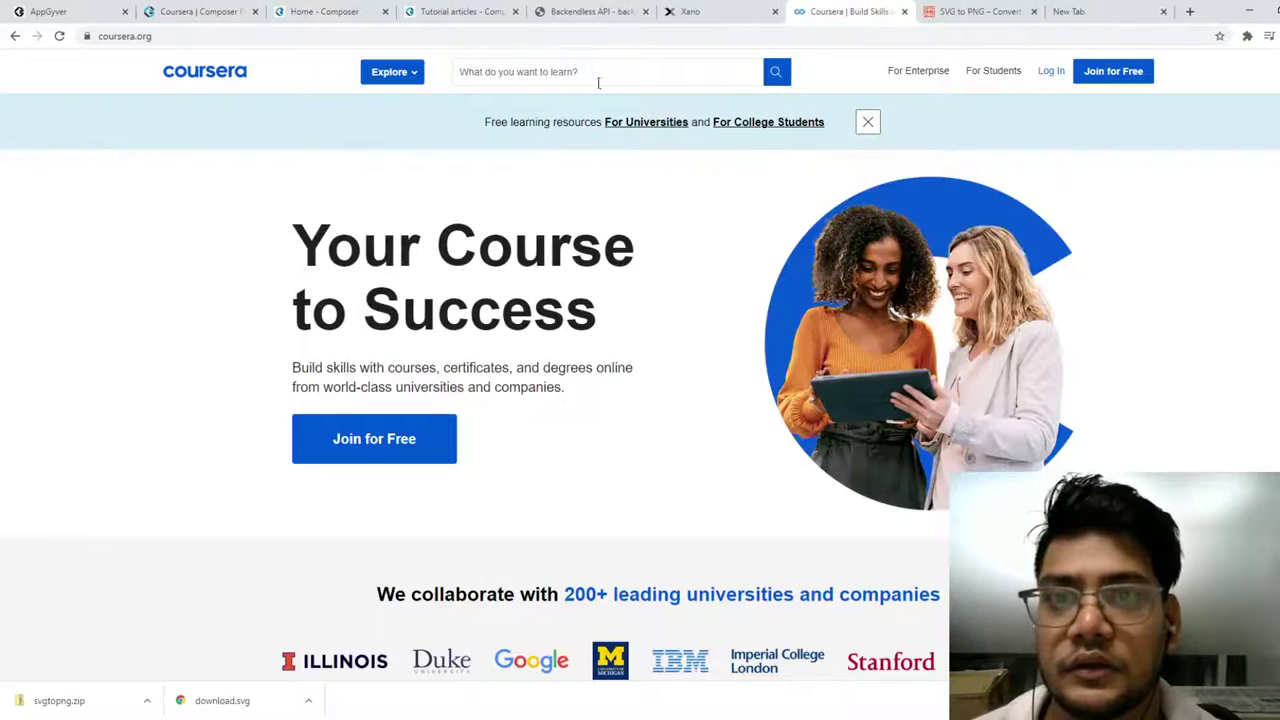
left_click(612, 72)
left_click(300, 188)
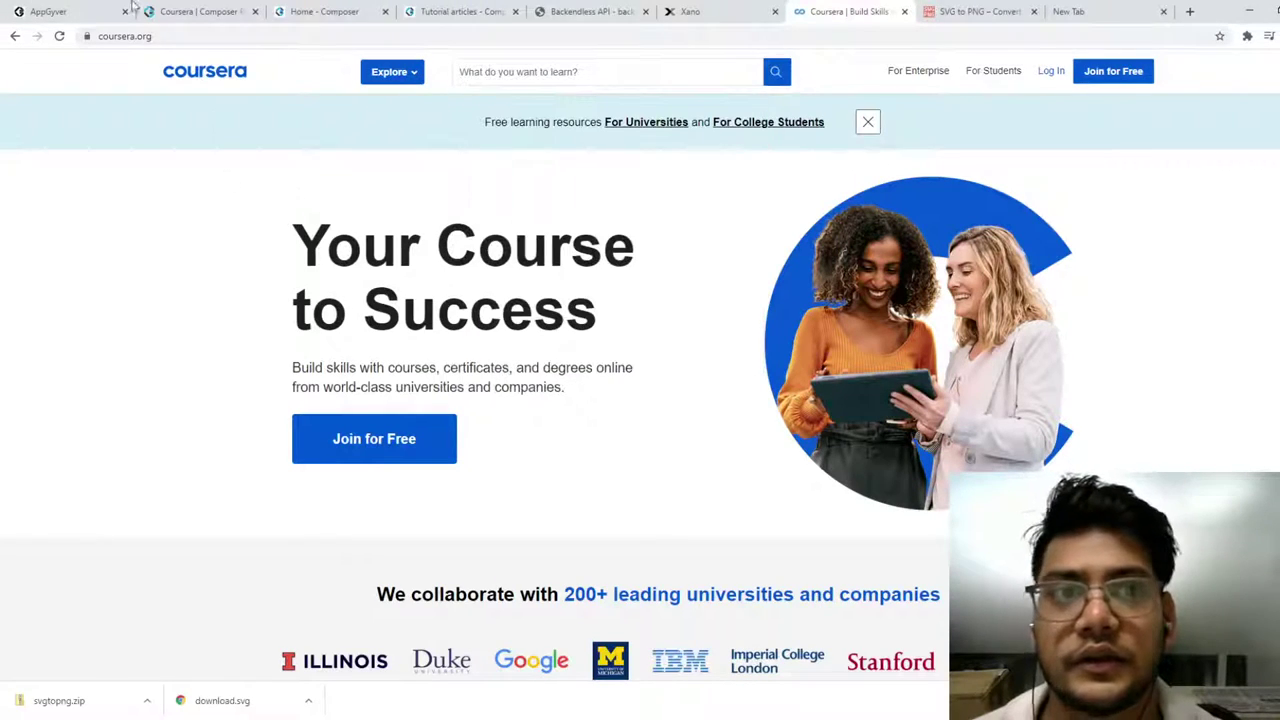
left_click(200, 11)
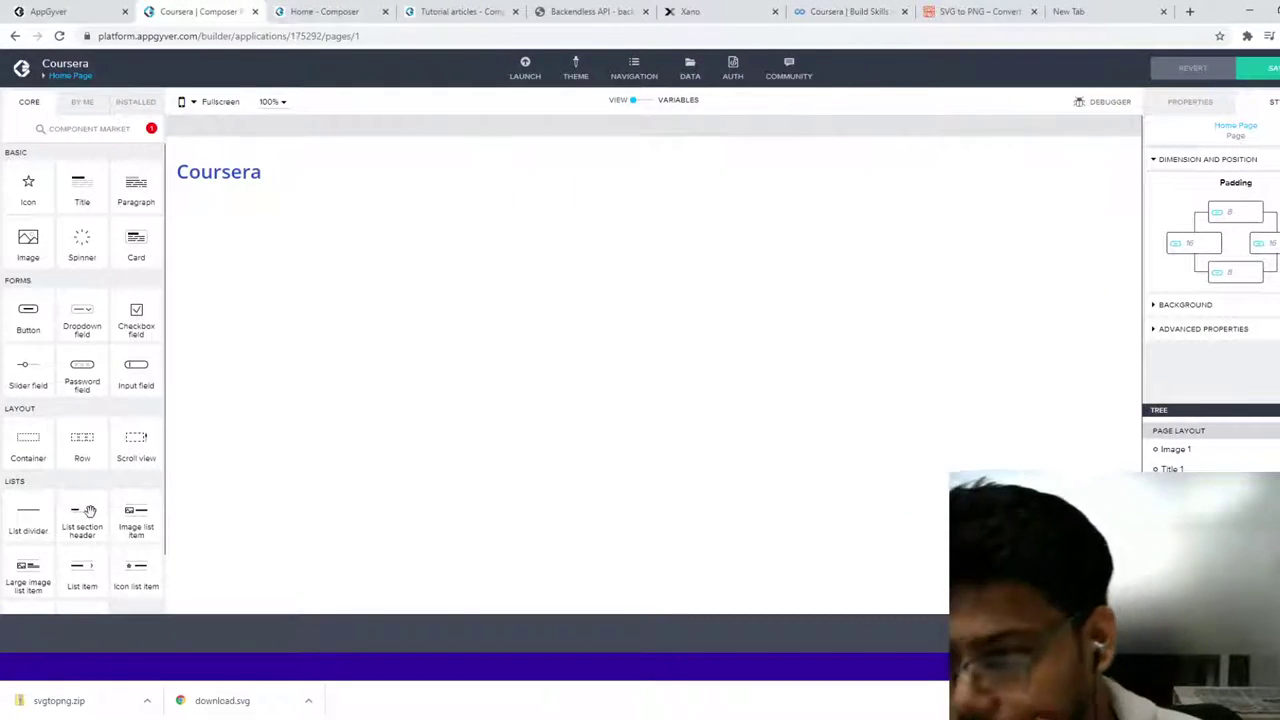
scroll(140, 500, "down", 2)
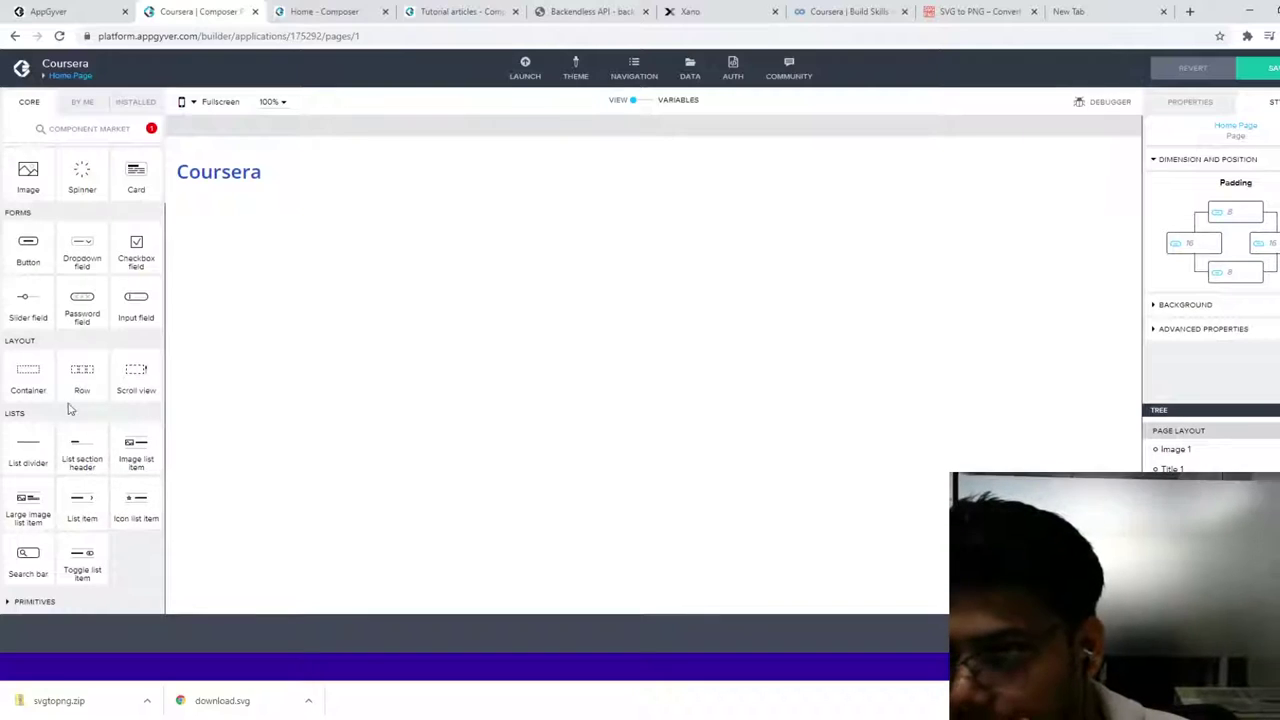
scroll(75, 392, "up", 2)
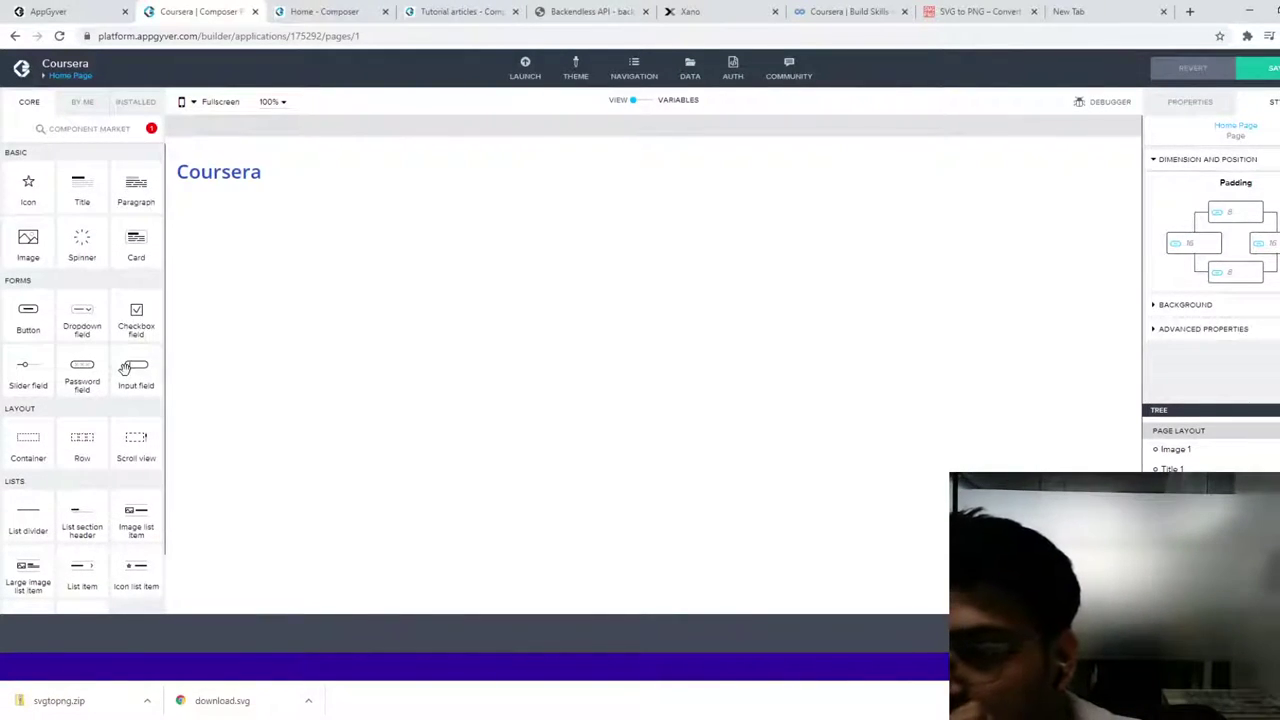
scroll(47, 483, "down", 2)
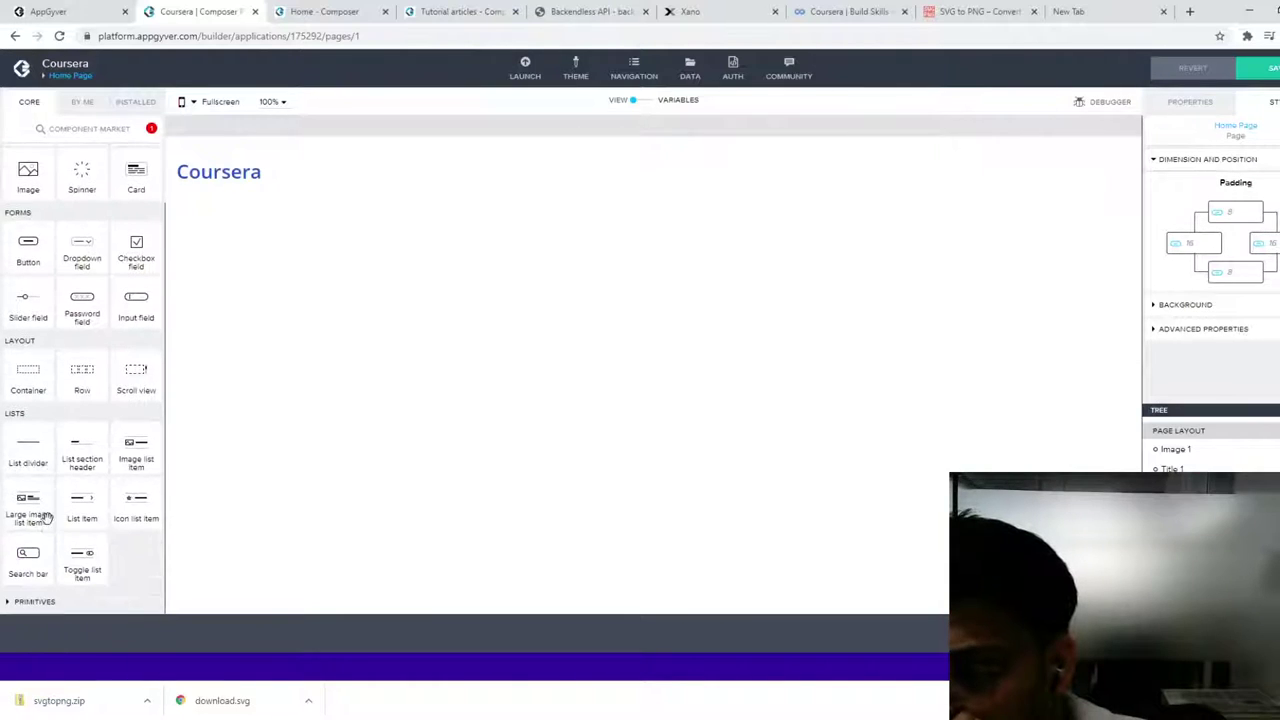
left_click_drag(33, 565, 523, 191)
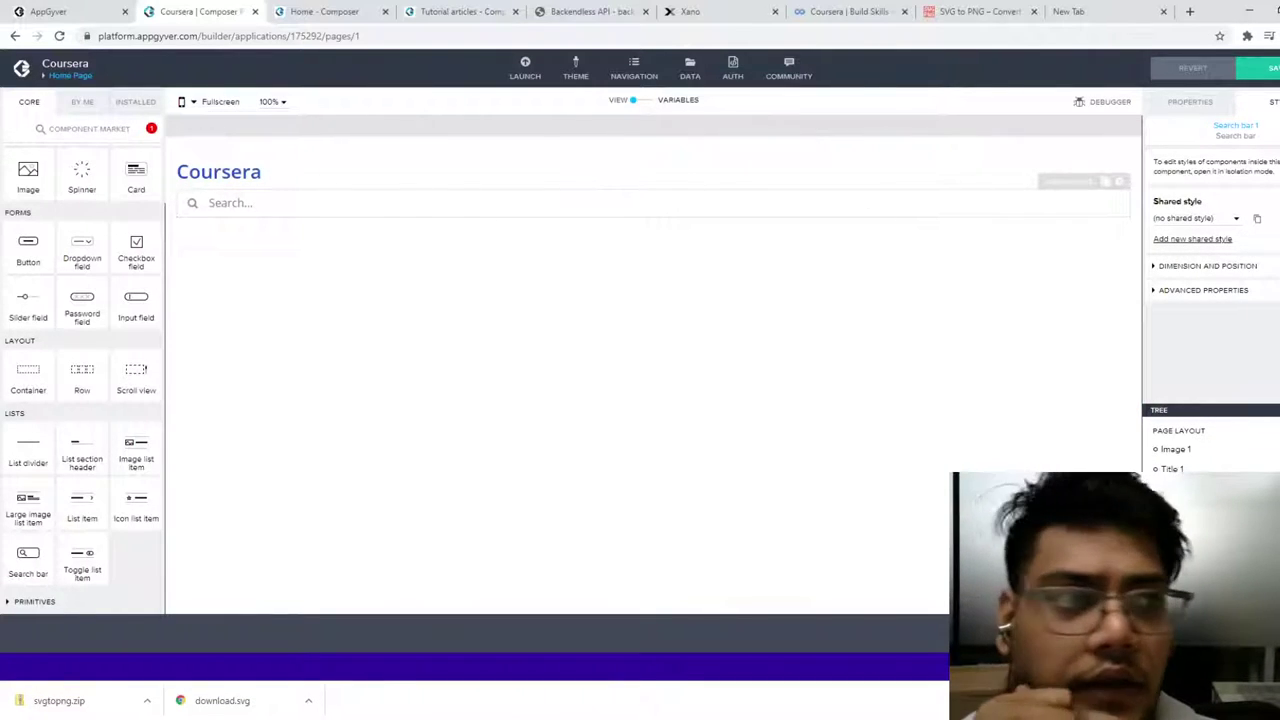
Step: Set the search bar's placeholder text to "What do you want to learn..", matching the Coursera website, and its Disabled property to True
left_click(1218, 101)
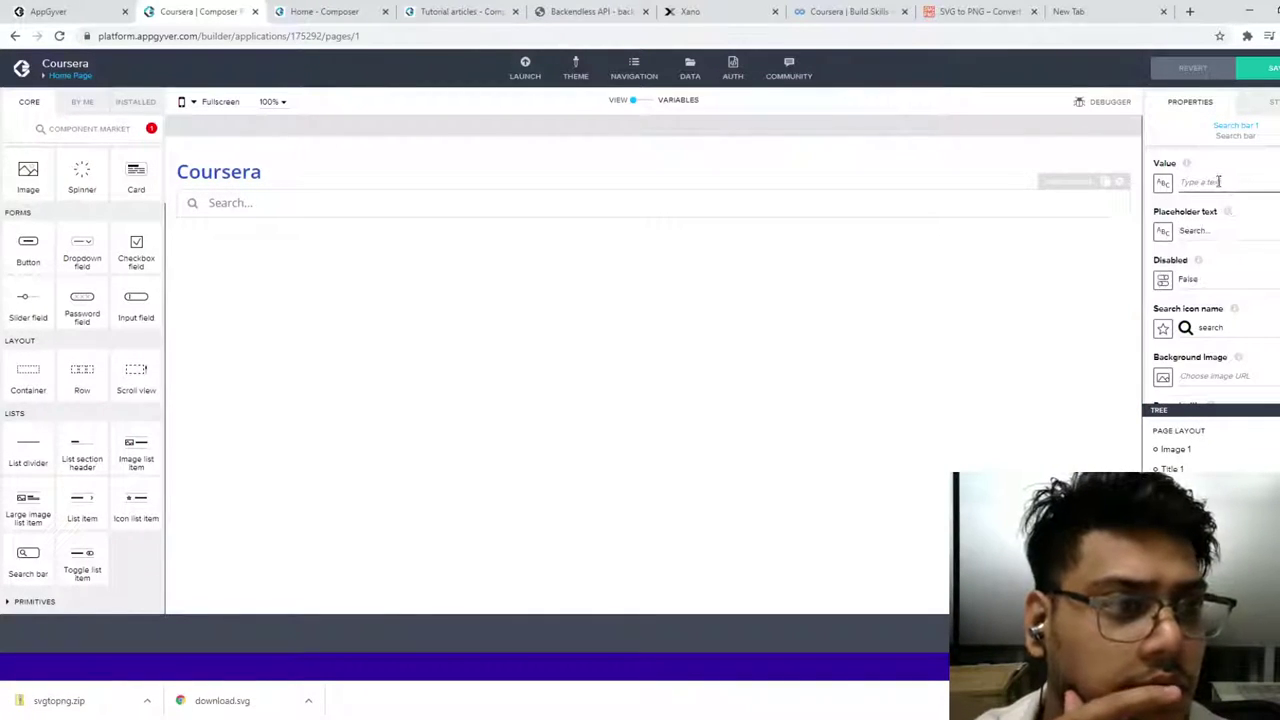
left_click(720, 11)
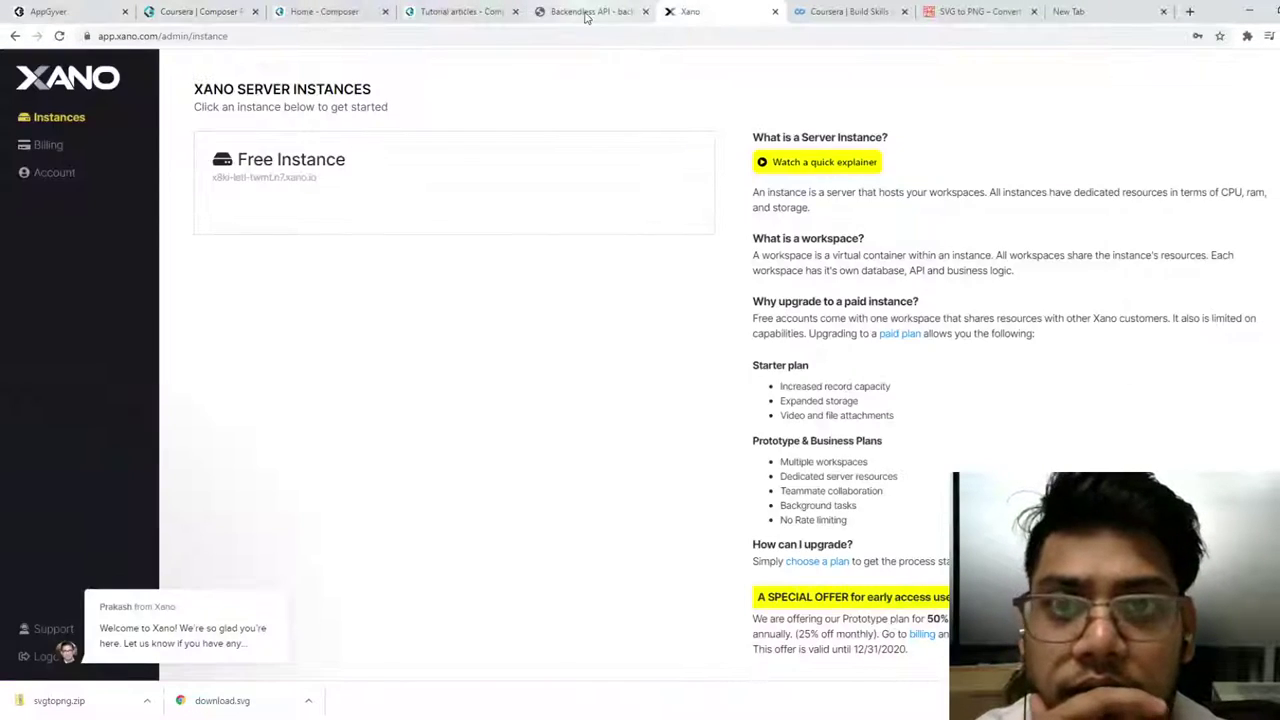
left_click(590, 11)
left_click(840, 7)
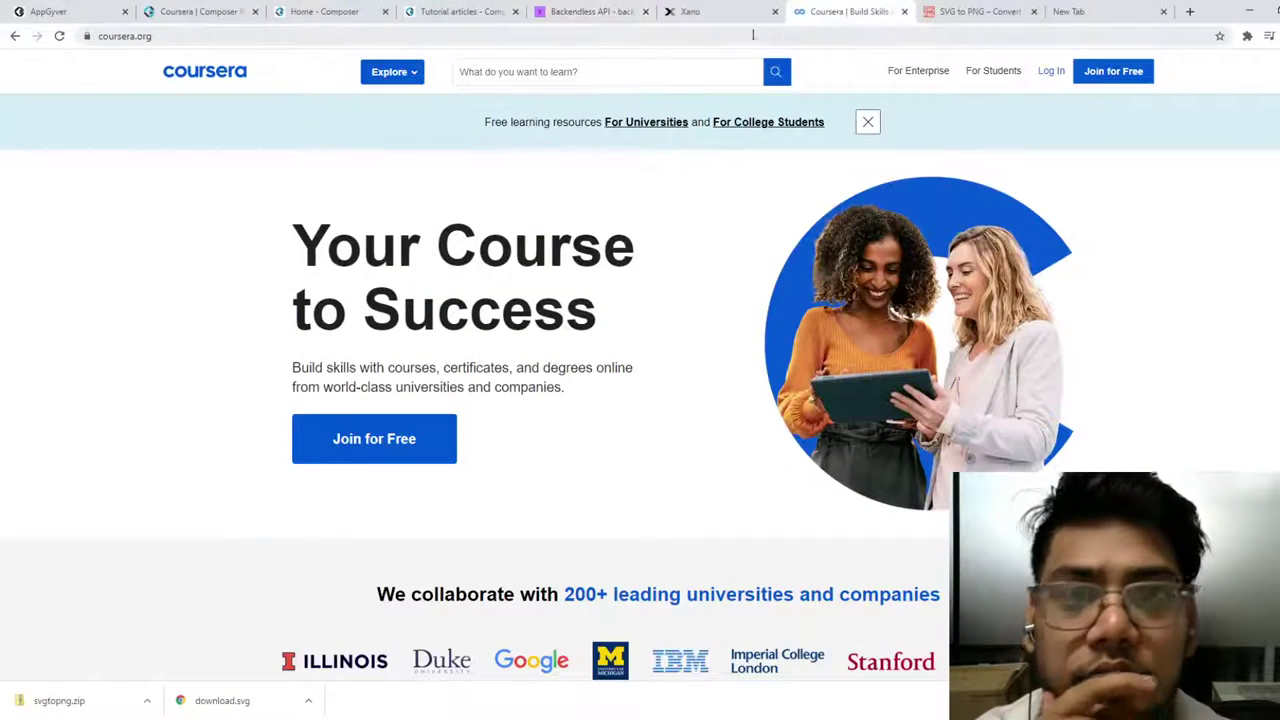
left_click(582, 71)
left_click(197, 11)
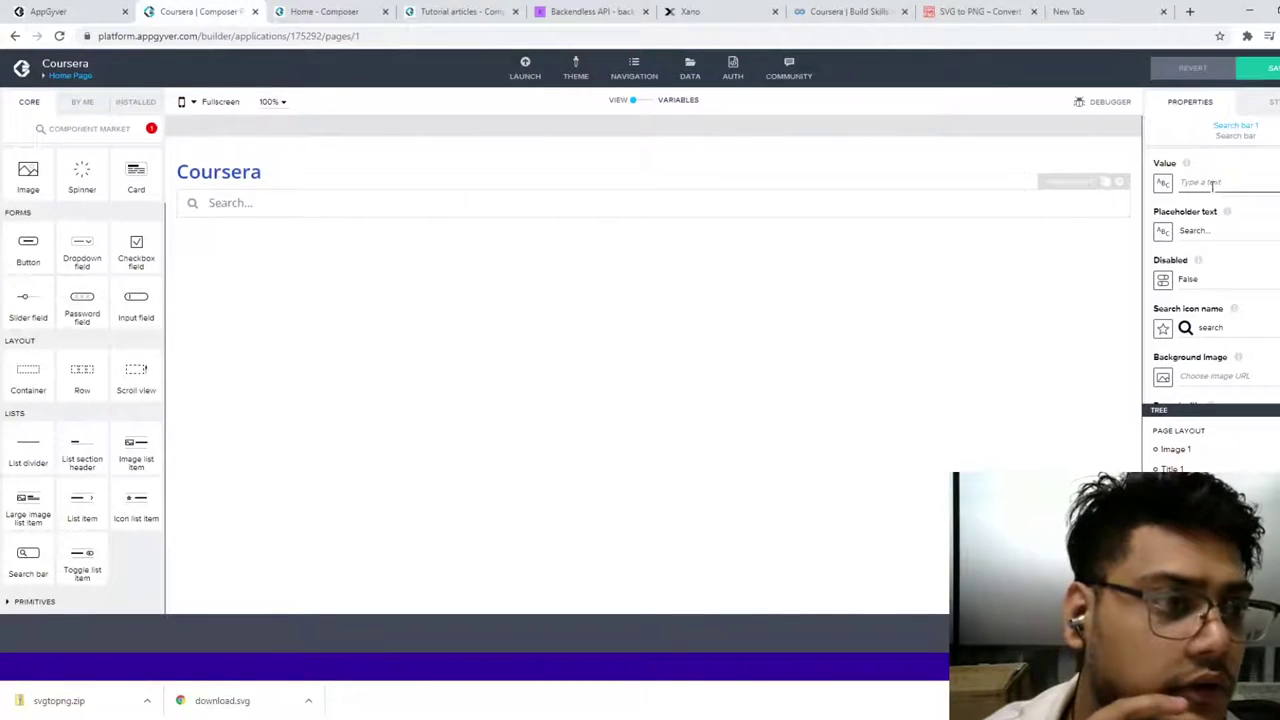
triple_click(1219, 229)
type("What y")
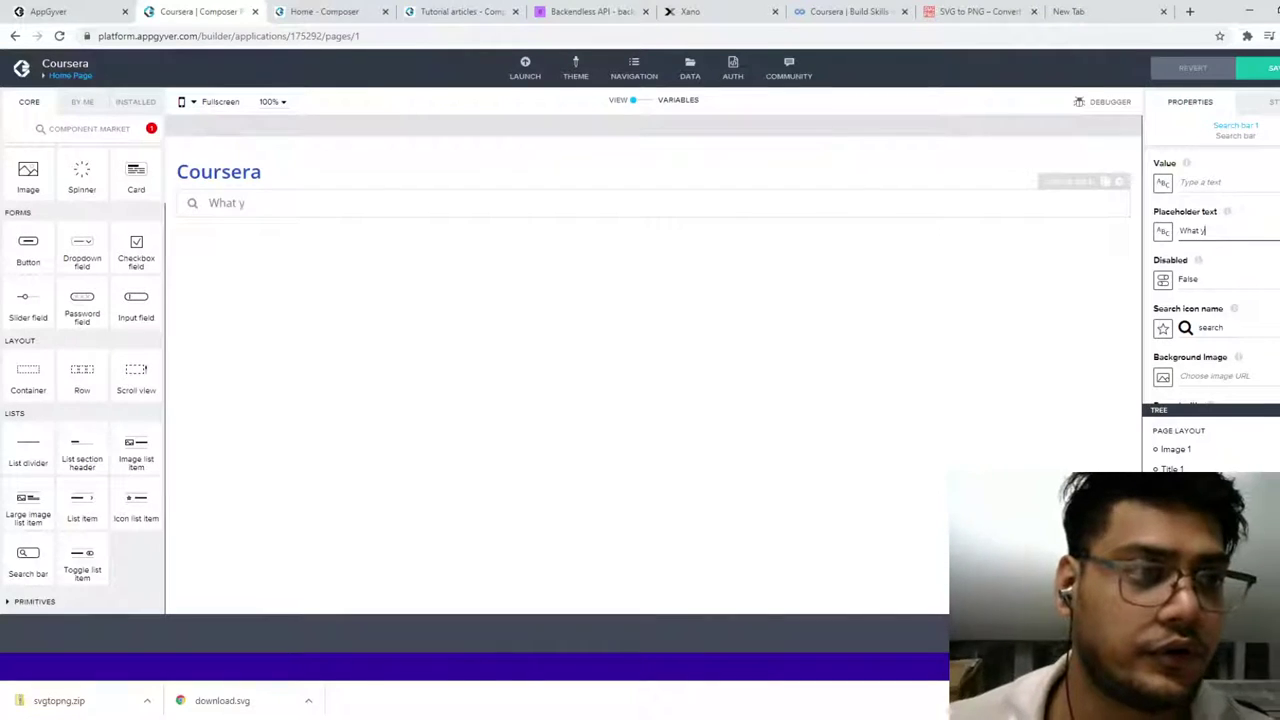
key("BackSpace")
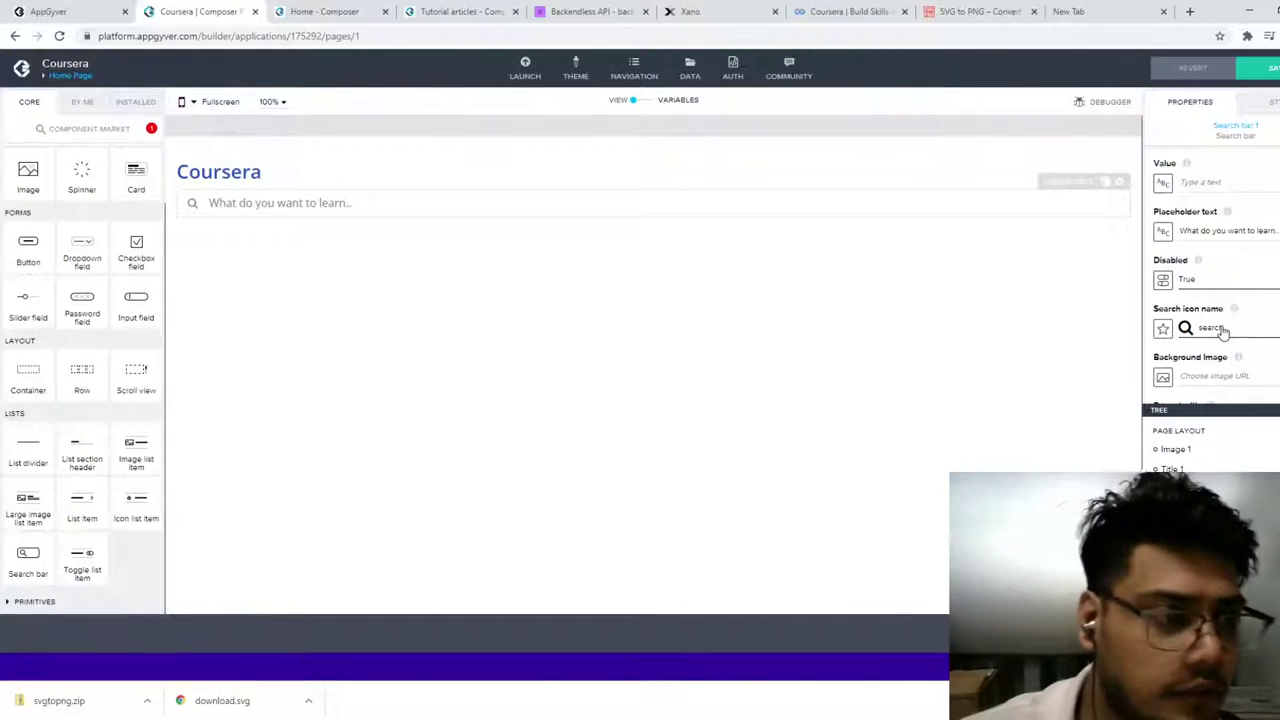
scroll(1215, 340, "down", 1)
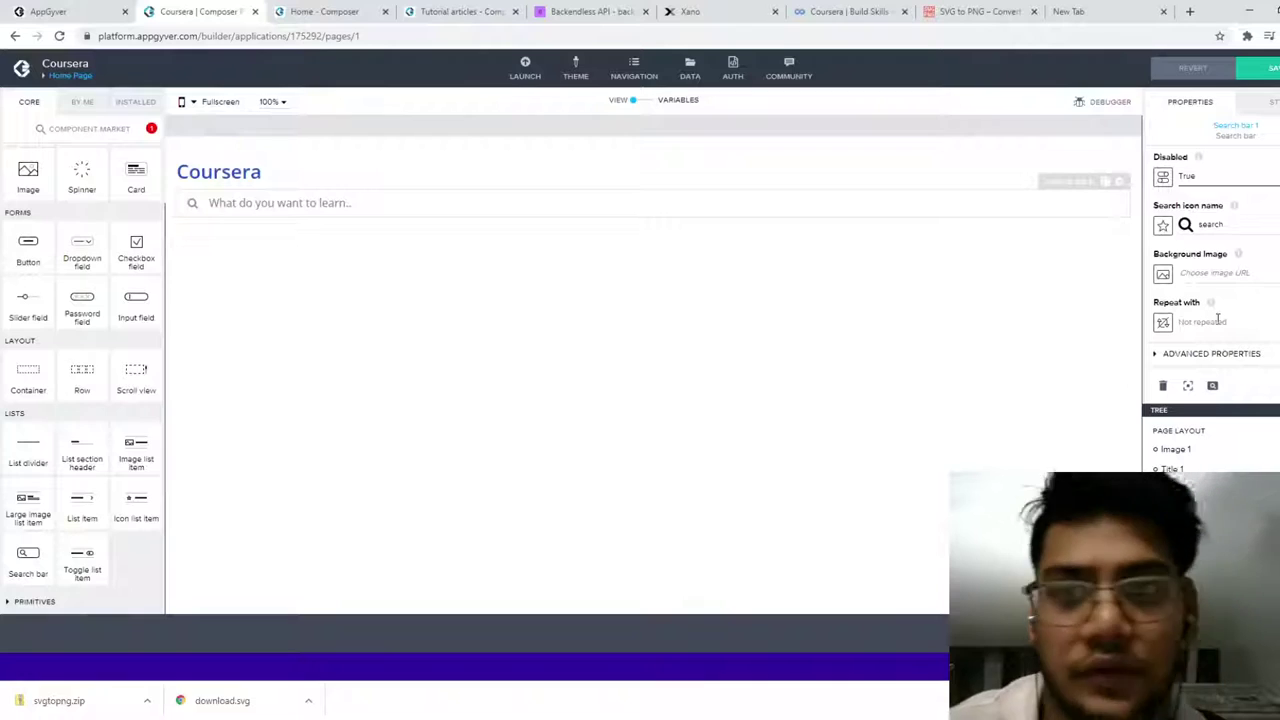
Step: Set the search bar's width to 50% in its dimension and position style settings
scroll(1218, 319, "up", 1)
left_click(1271, 105)
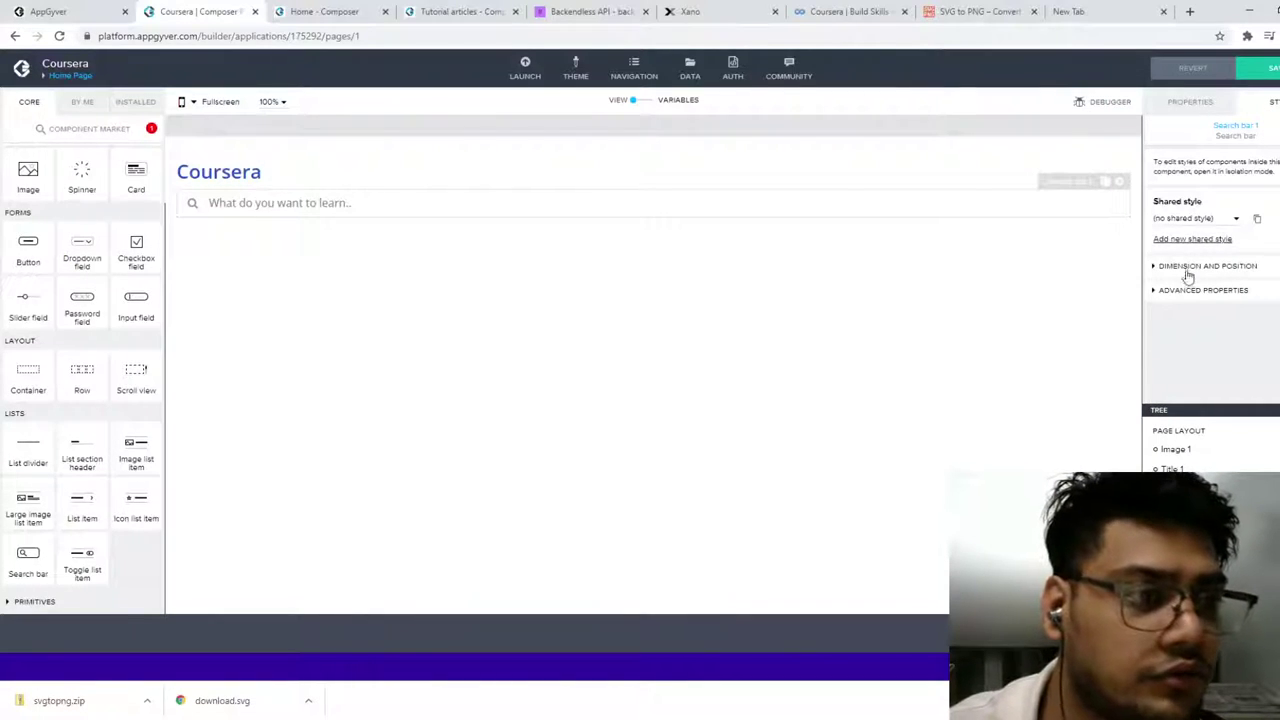
left_click(1188, 268)
left_click(1183, 312)
left_click(1216, 311)
left_click(1214, 331)
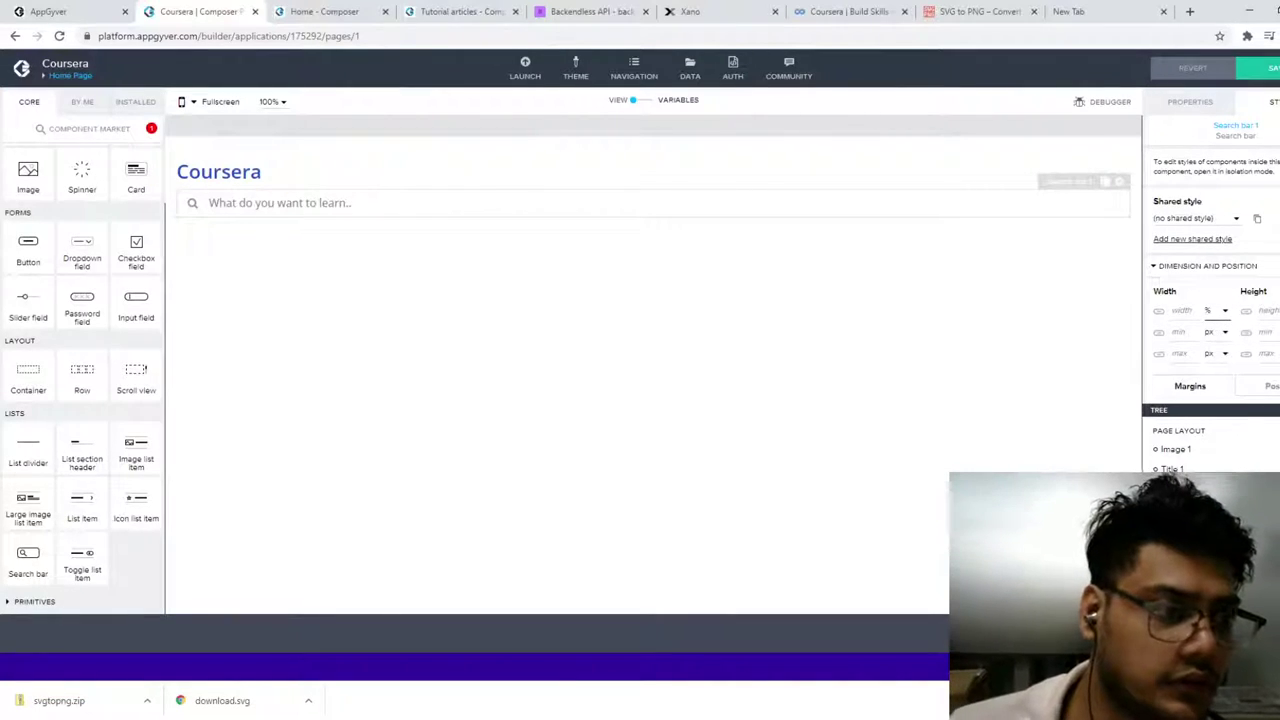
left_click(1190, 319)
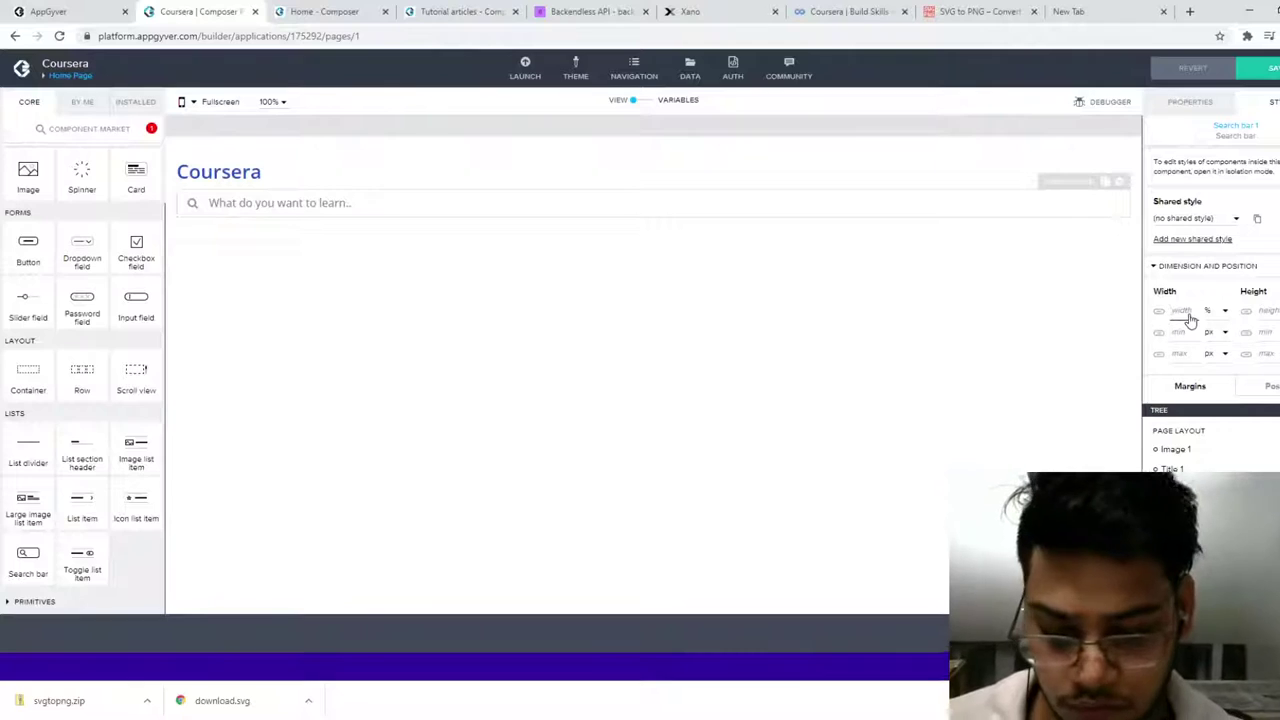
type("50")
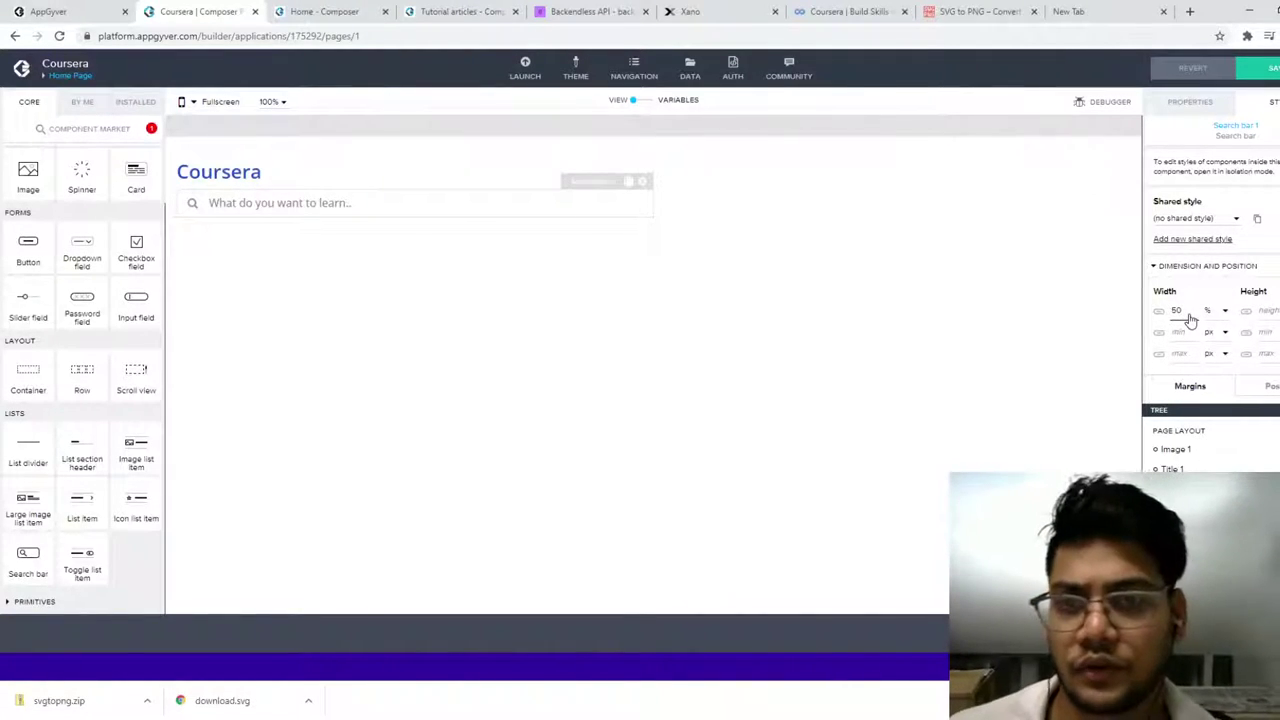
left_click(323, 144)
left_click(318, 206)
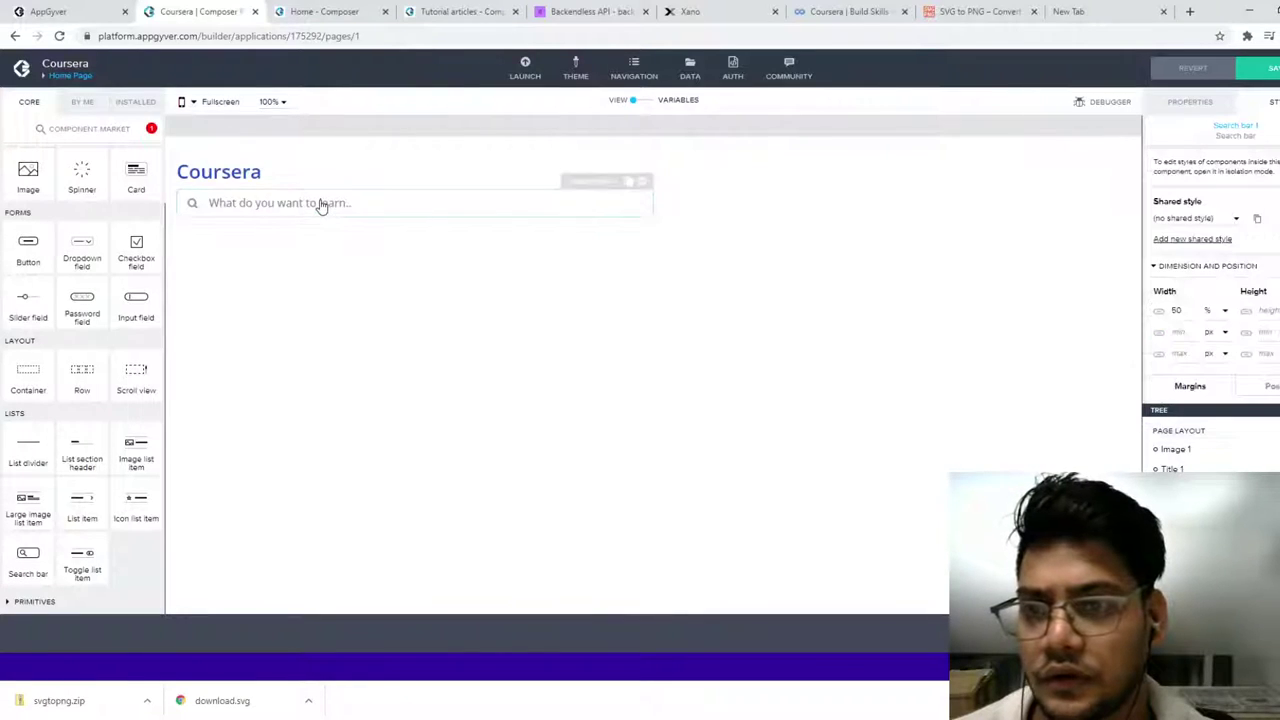
left_click(408, 176)
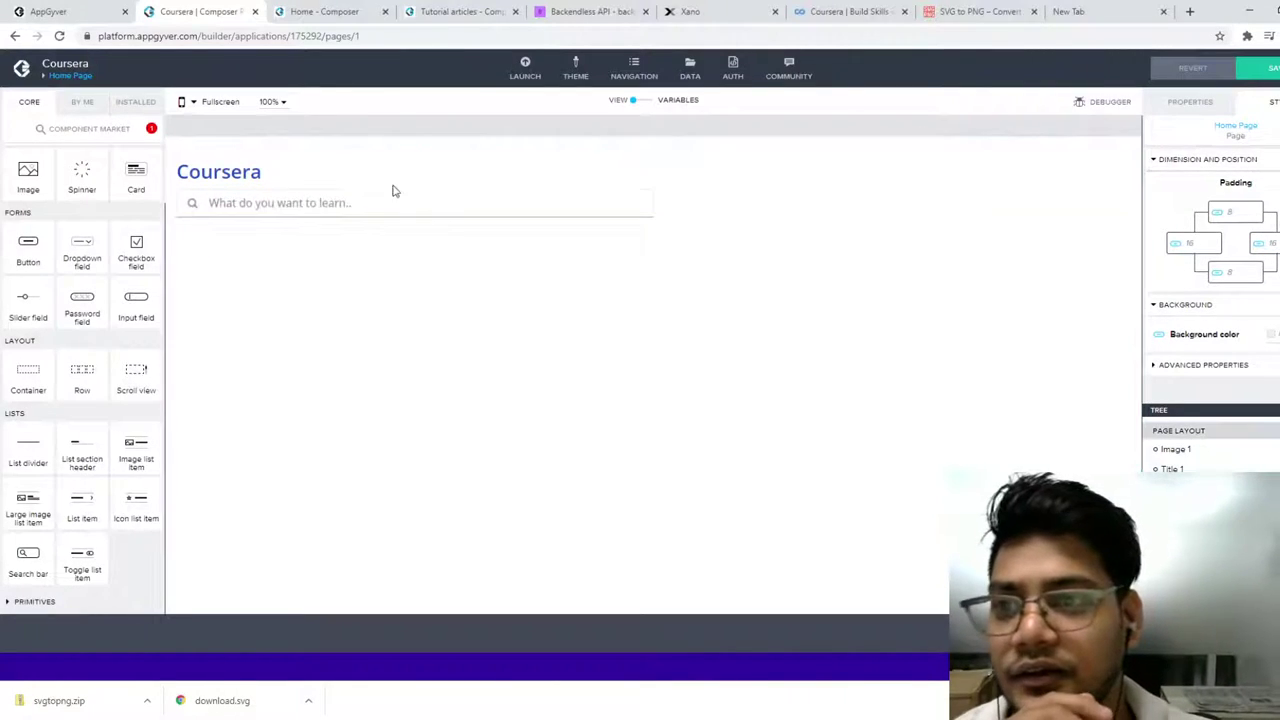
Step: Open the search bar in isolation mode and enable Wrap children in its layout
left_click(267, 202)
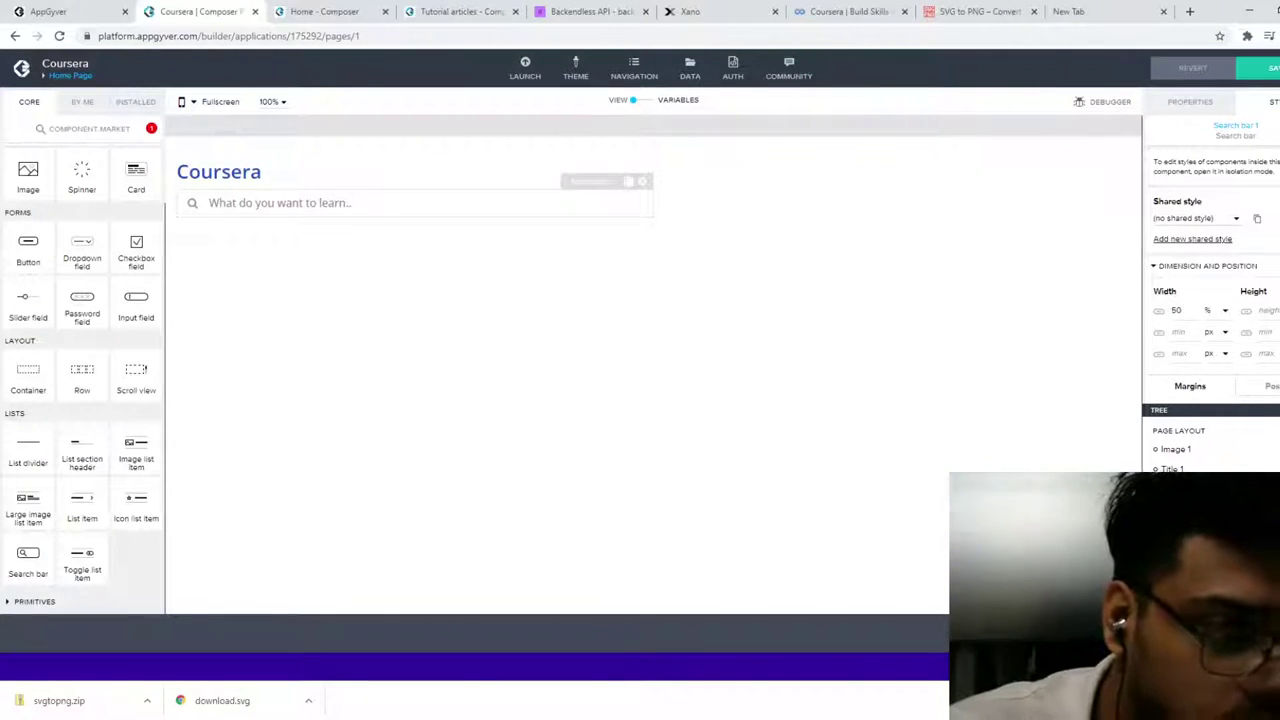
double_click(1180, 489)
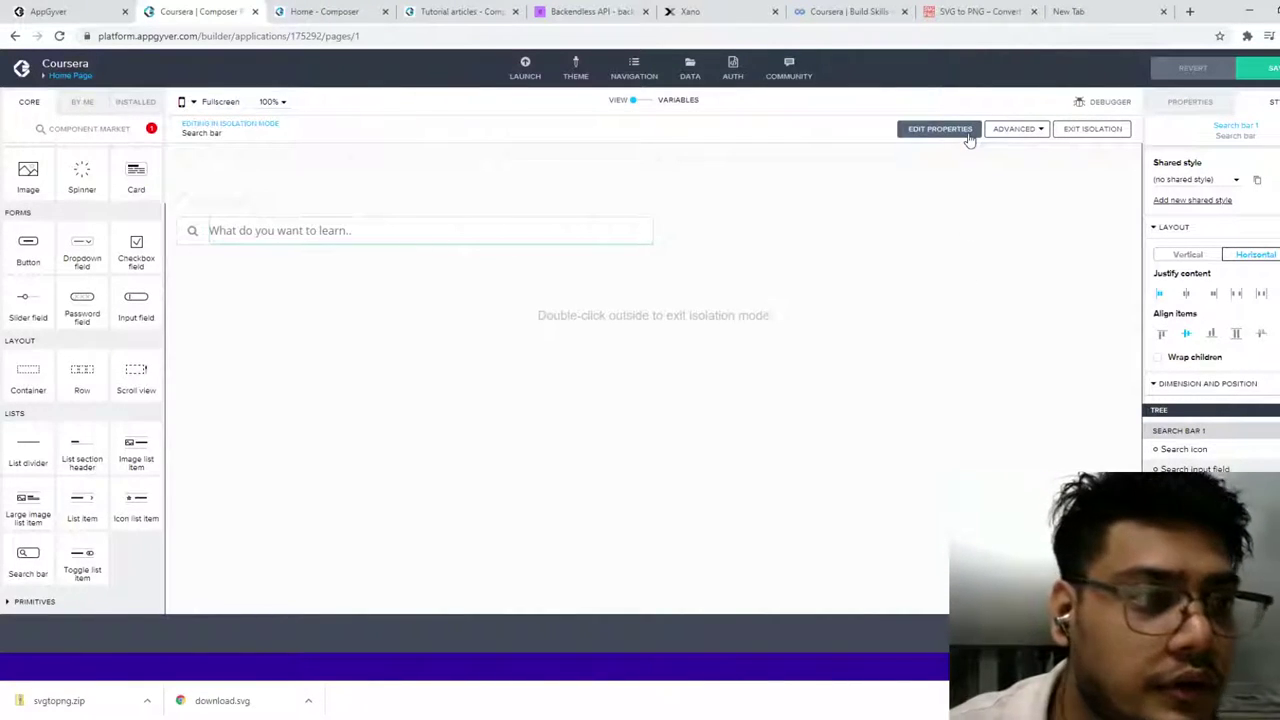
left_click(1197, 366)
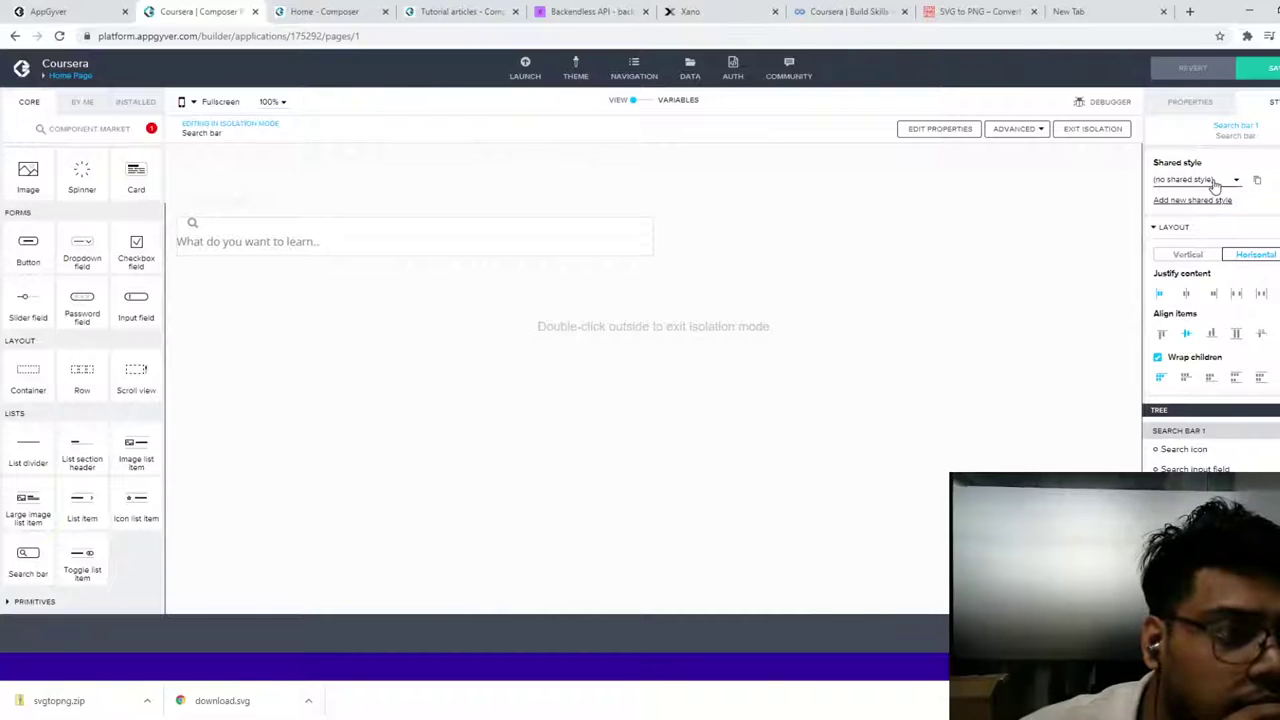
left_click(1175, 227)
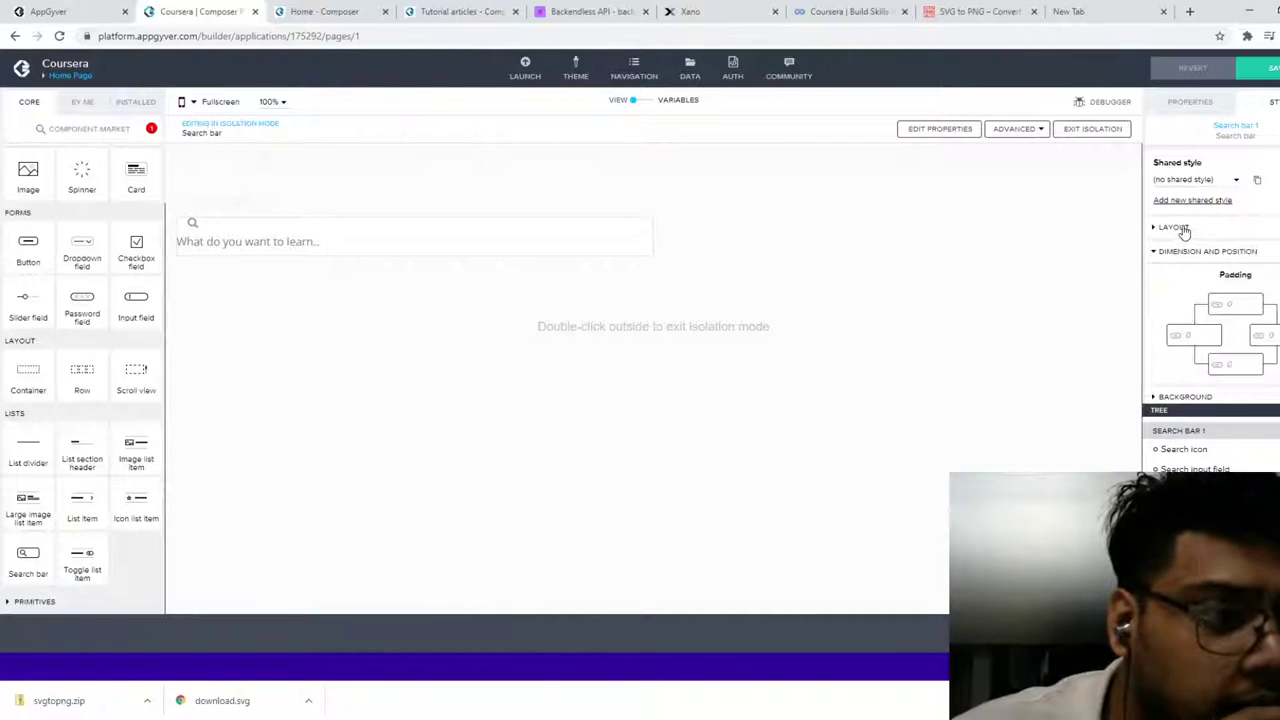
left_click(1175, 228)
Step: Try the vertical, horizontal and reversed layouts on the search bar's children, choose Vertical, and exit isolation mode
left_click(1187, 256)
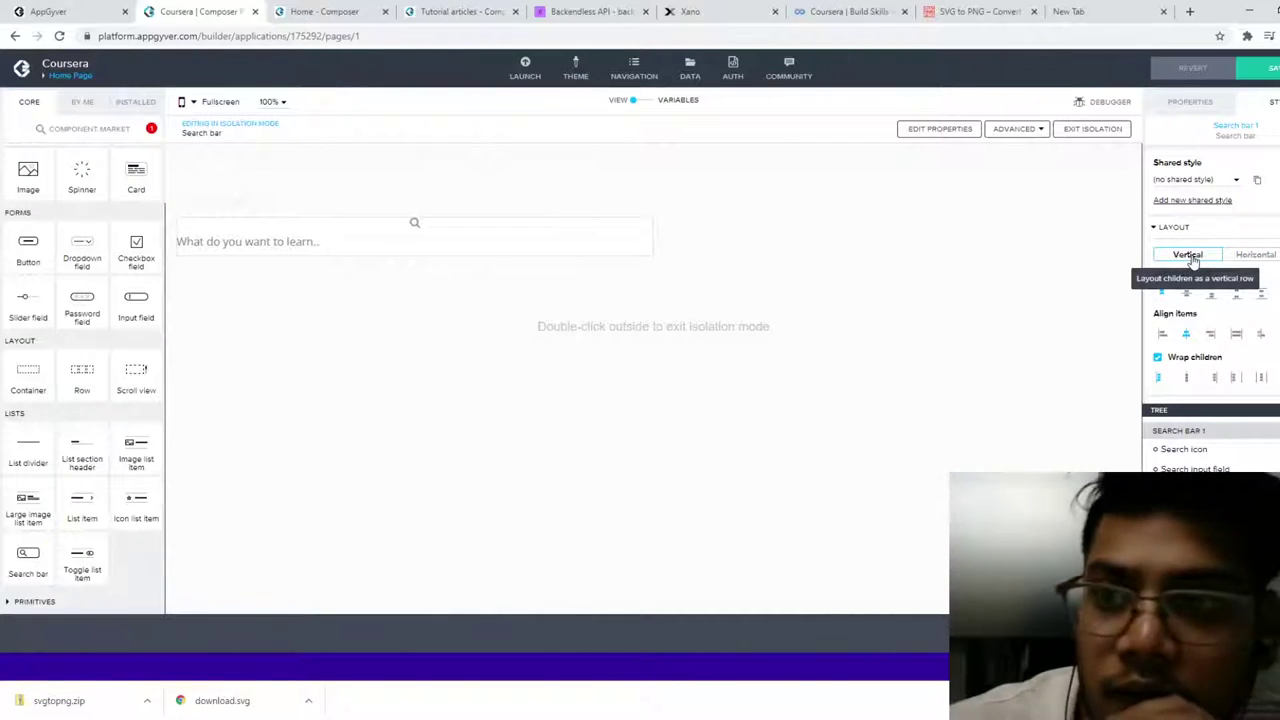
left_click(1242, 258)
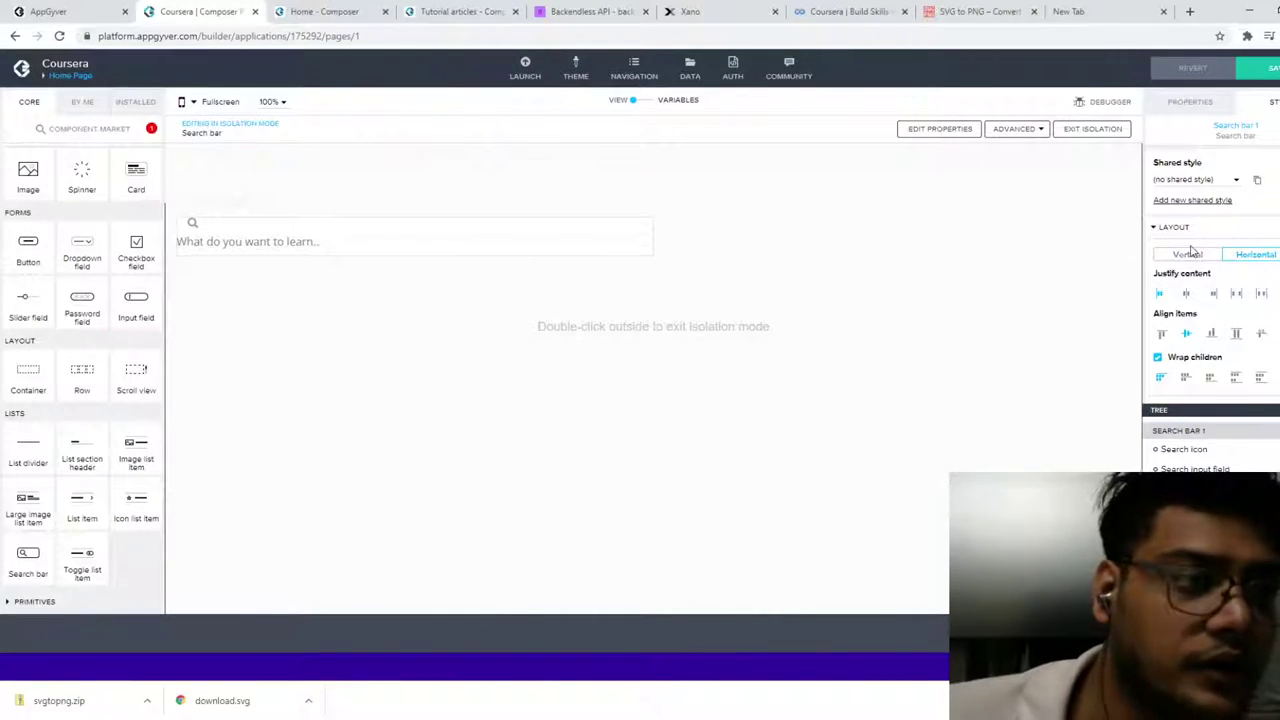
left_click(1272, 254)
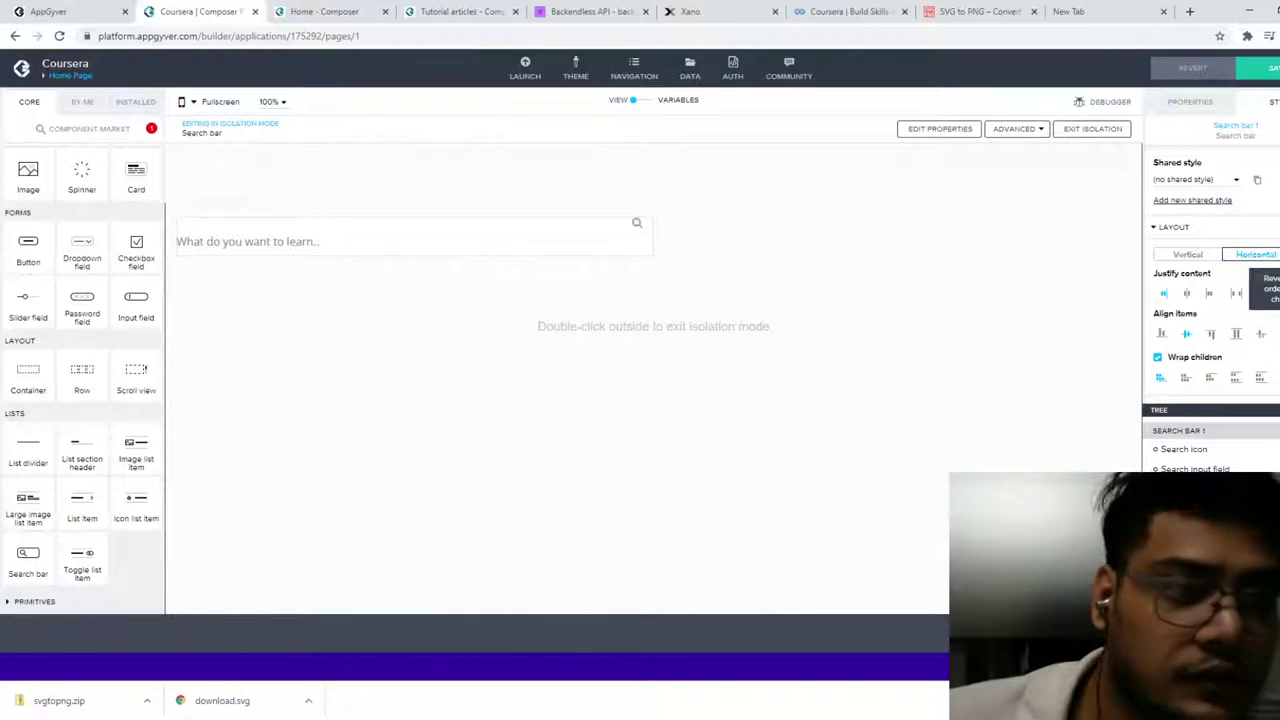
left_click(1272, 254)
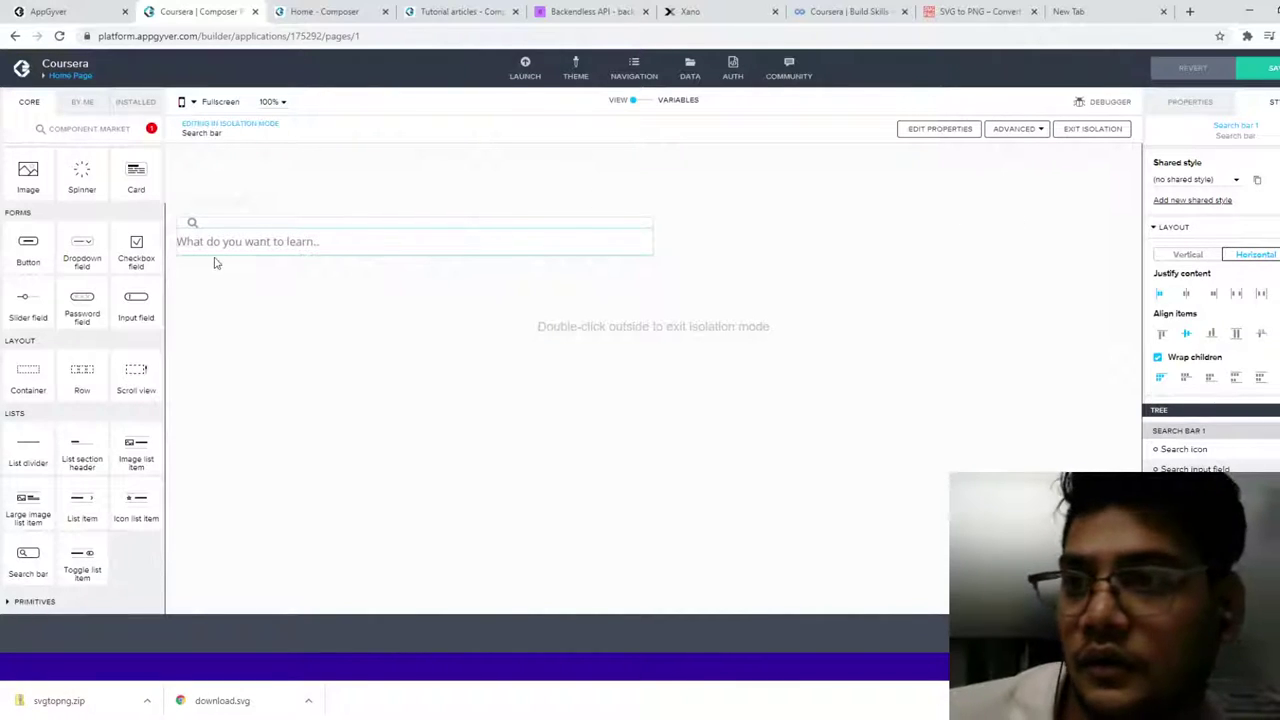
left_click(1186, 255)
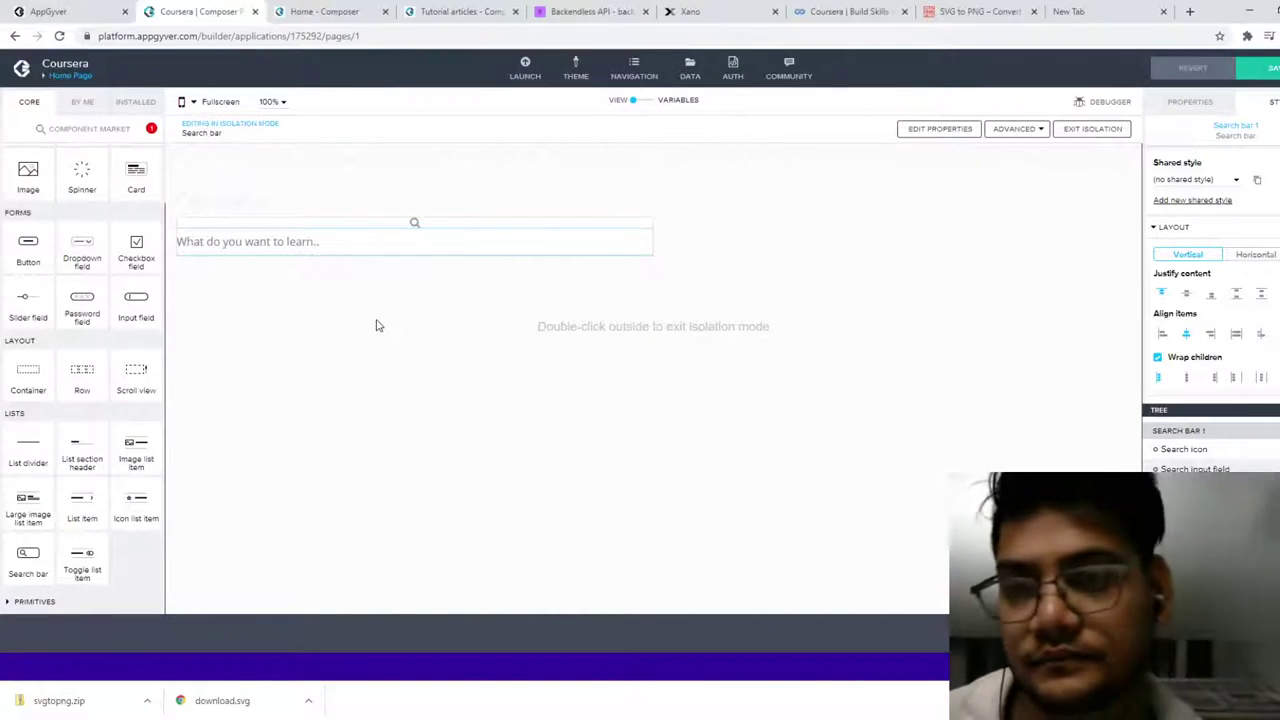
left_click(1205, 101)
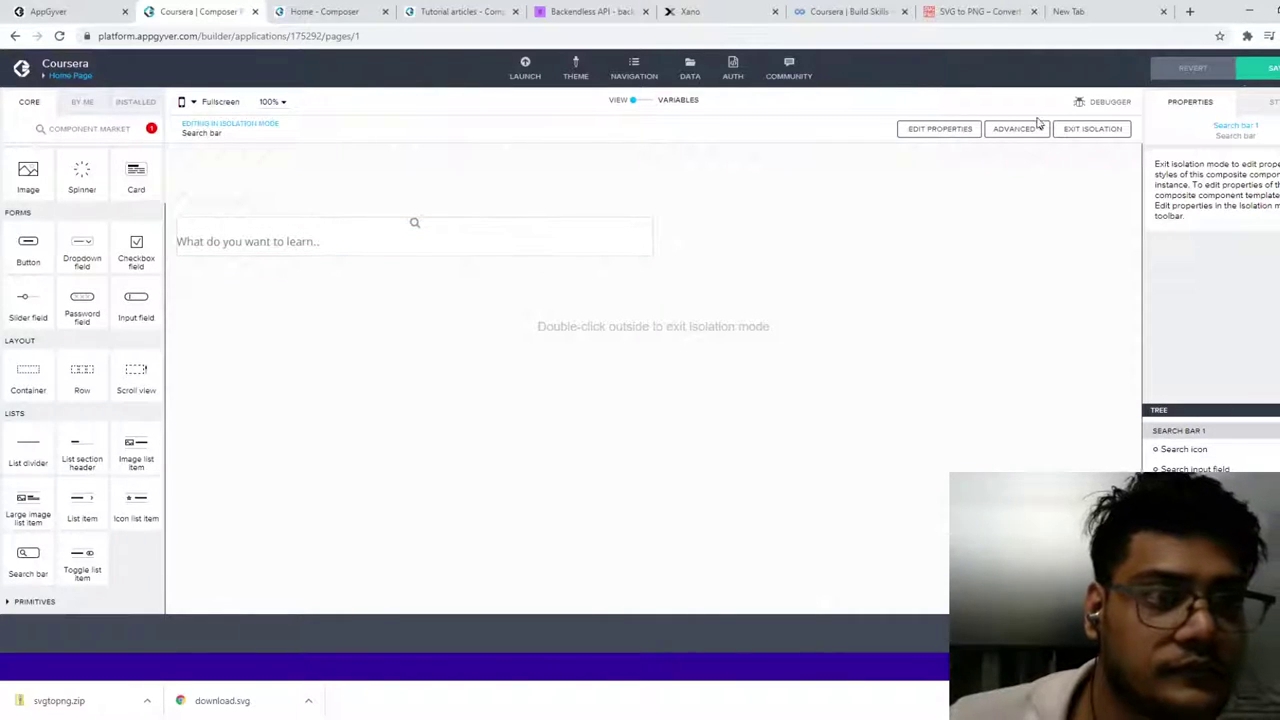
left_click(1092, 130)
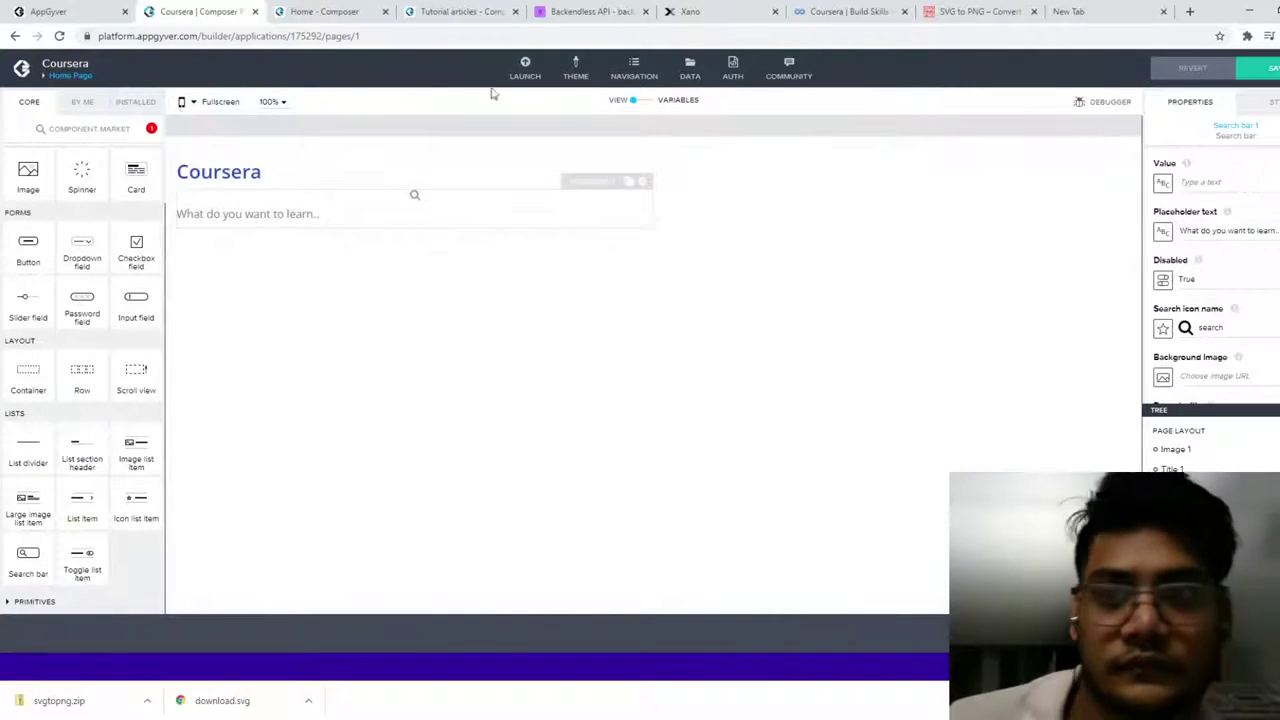
Step: Replace the search bar with a new one below the Coursera title and set its width to 50%
left_click(642, 181)
left_click_drag(33, 553, 318, 240)
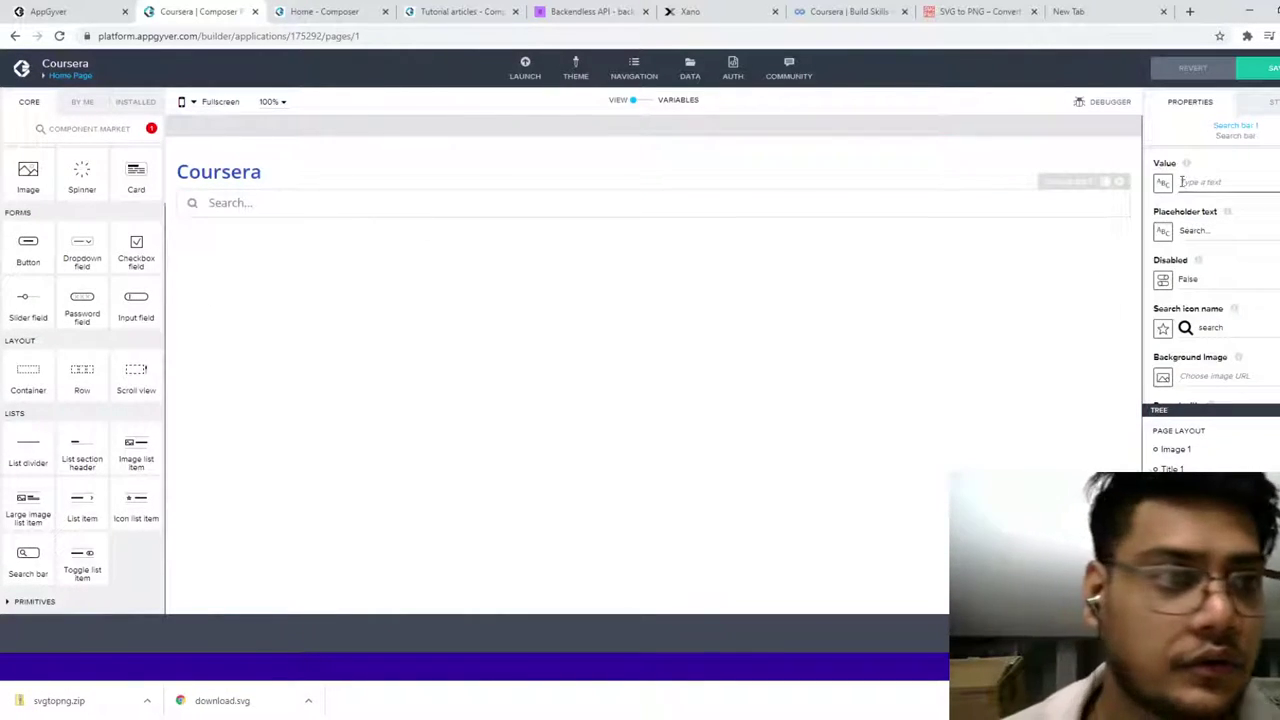
left_click(1268, 101)
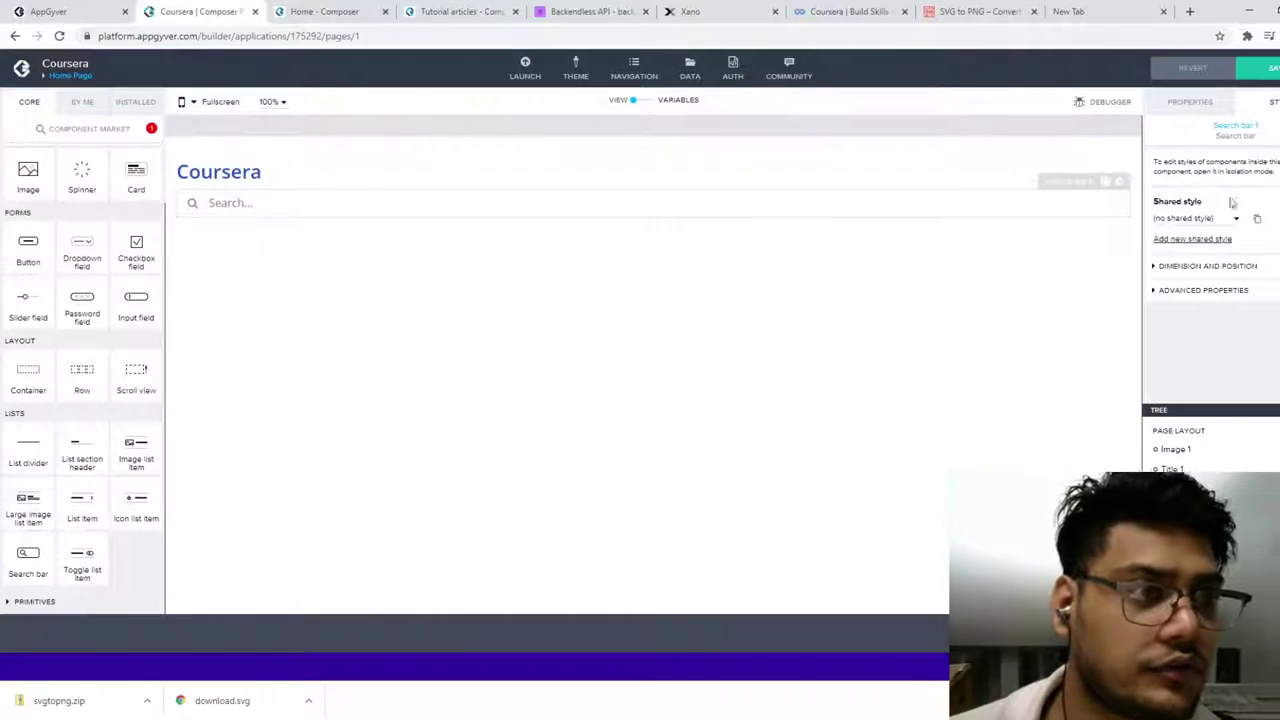
left_click(1205, 268)
left_click(1187, 313)
type("50")
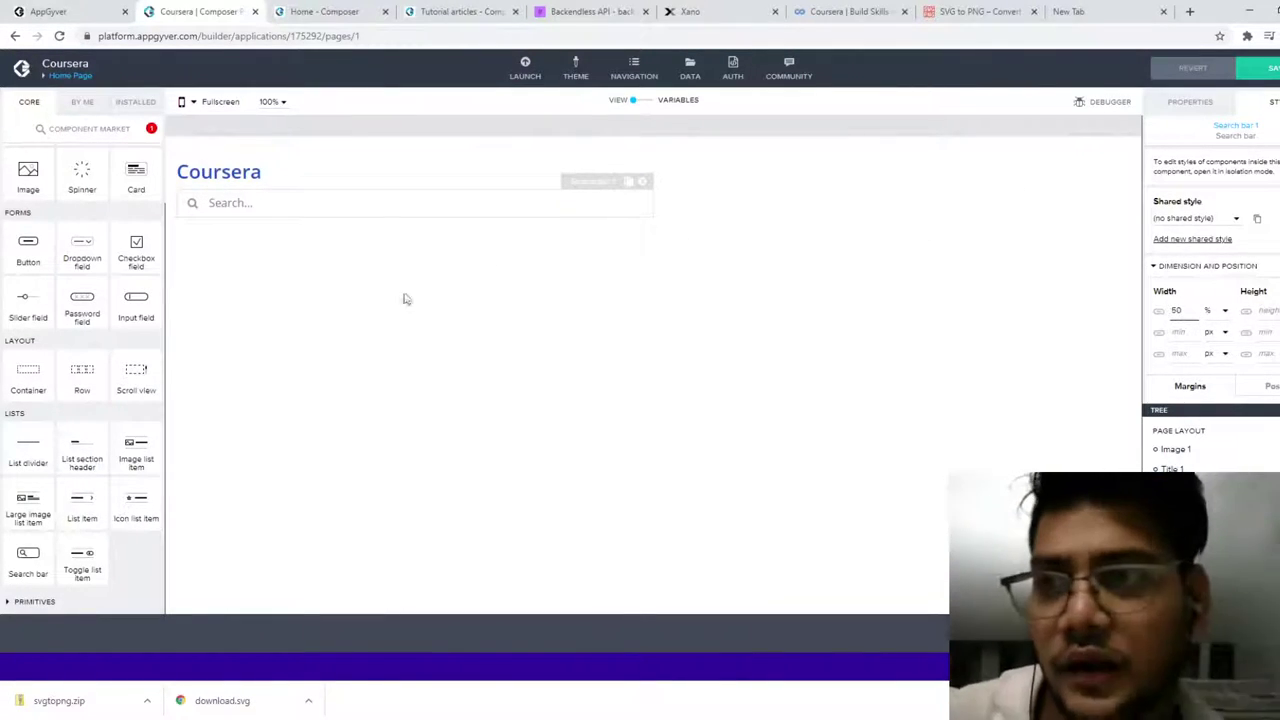
Step: Examine the new search bar's position, flex and advanced property style settings
scroll(1218, 405, "down", 2)
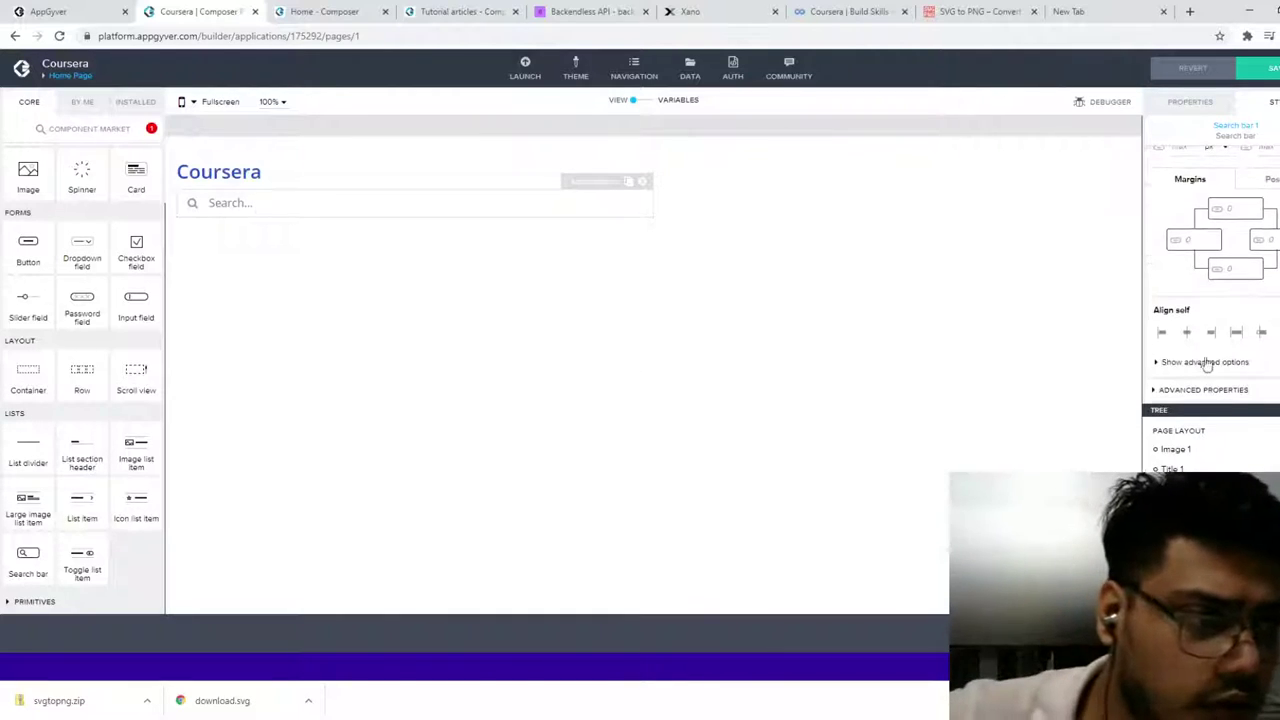
left_click(1265, 180)
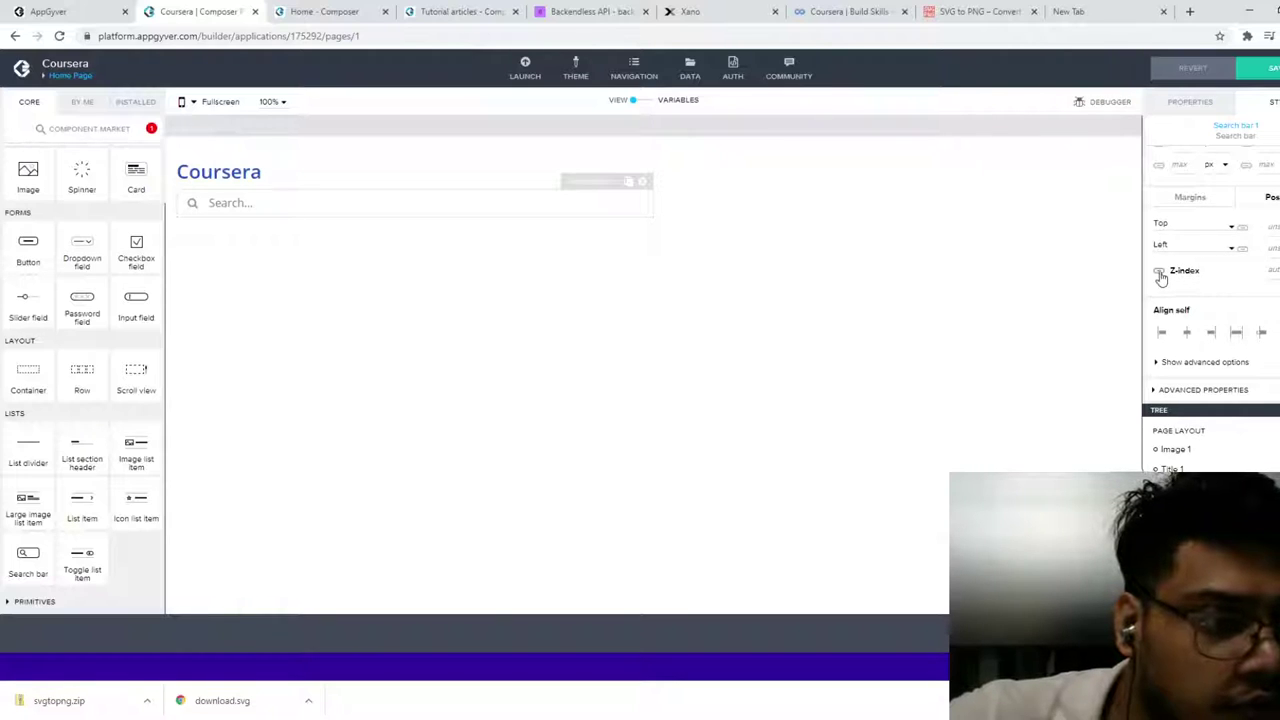
left_click(1200, 362)
scroll(1205, 340, "down", 1)
scroll(1205, 330, "down", 1)
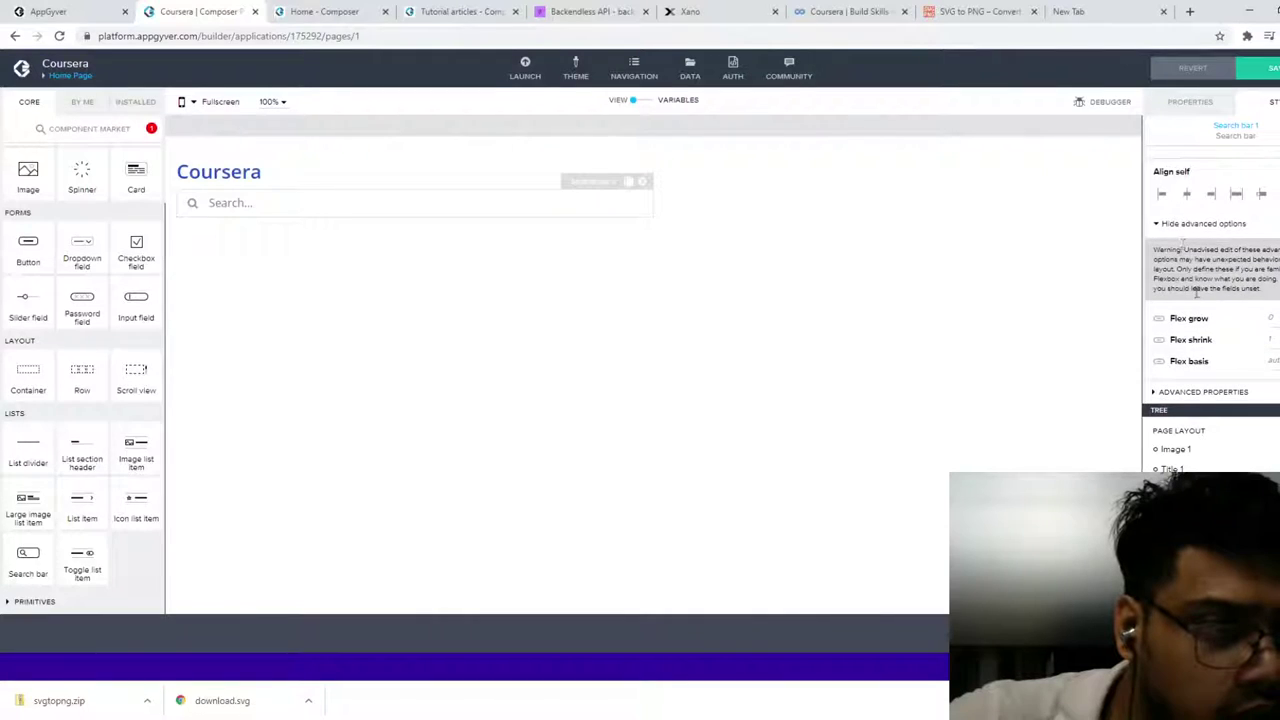
left_click(1192, 390)
scroll(1203, 347, "down", 2)
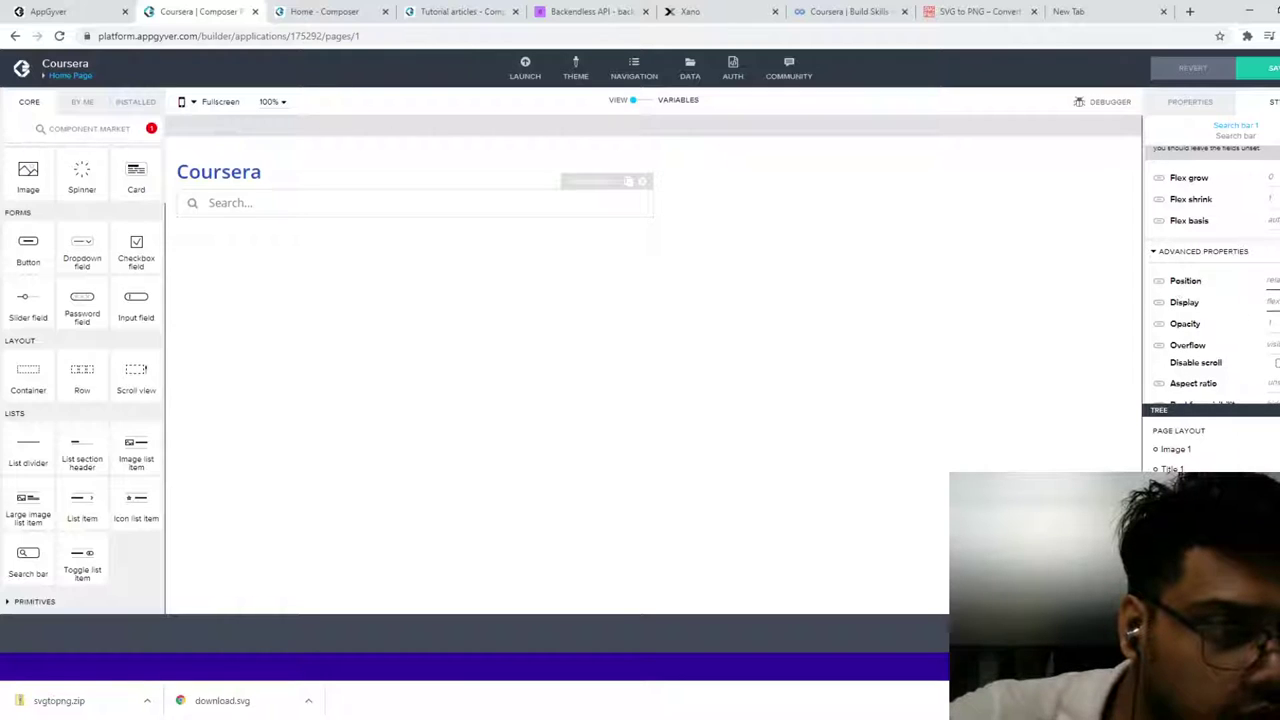
scroll(1275, 332, "down", 1)
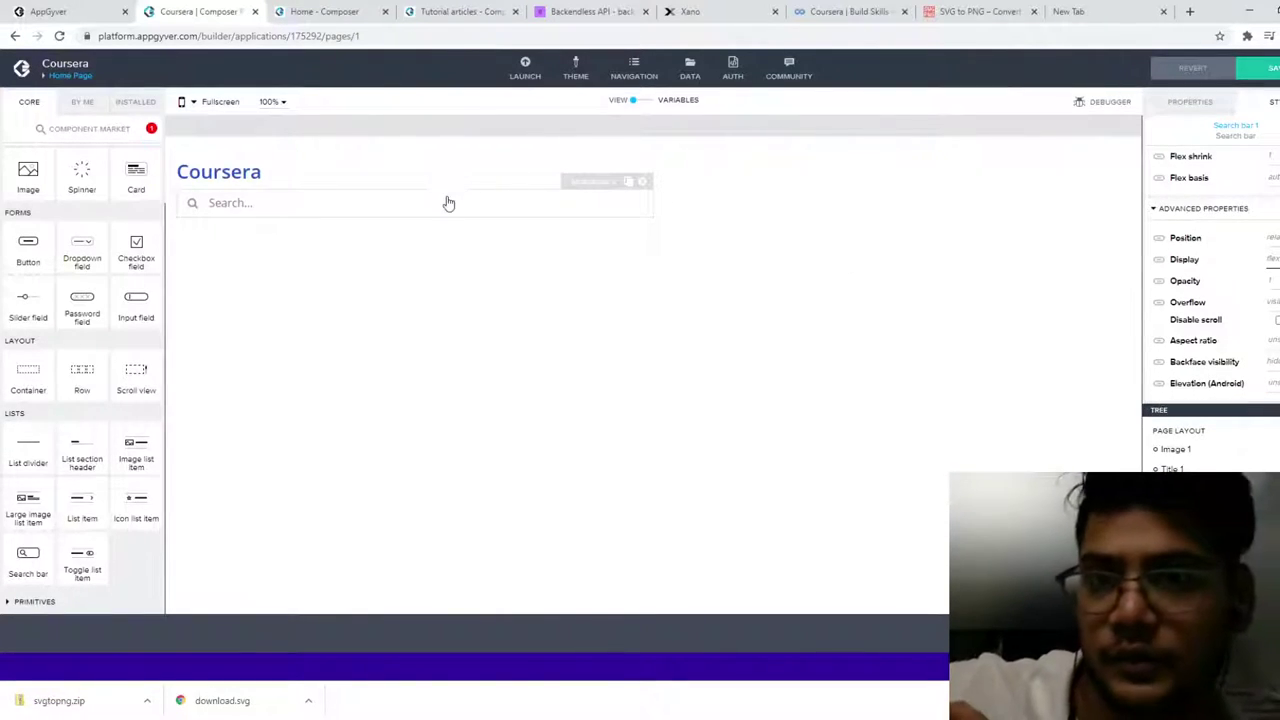
Step: Reselect the search bar and review its dimension, margin and position settings for a way to place it
left_click(238, 186)
left_click(240, 202)
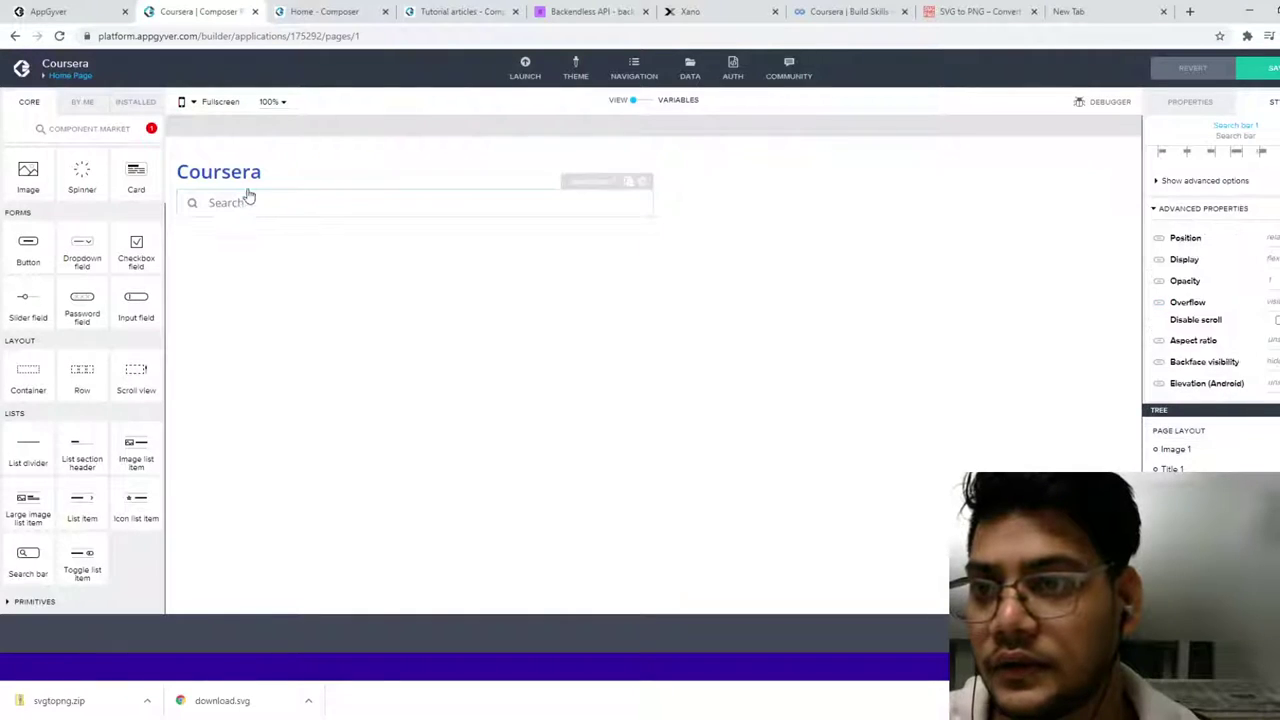
left_click(252, 210)
left_click(380, 208)
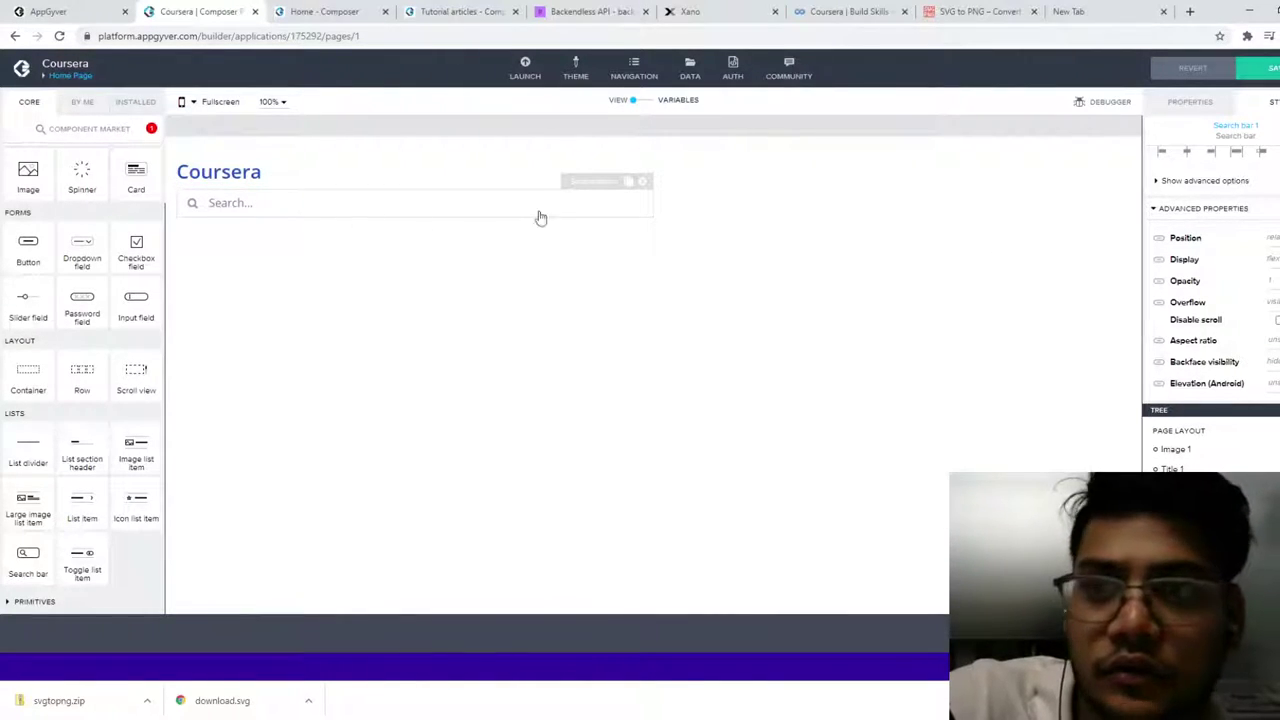
scroll(1150, 224, "up", 1)
scroll(1150, 224, "up", 5)
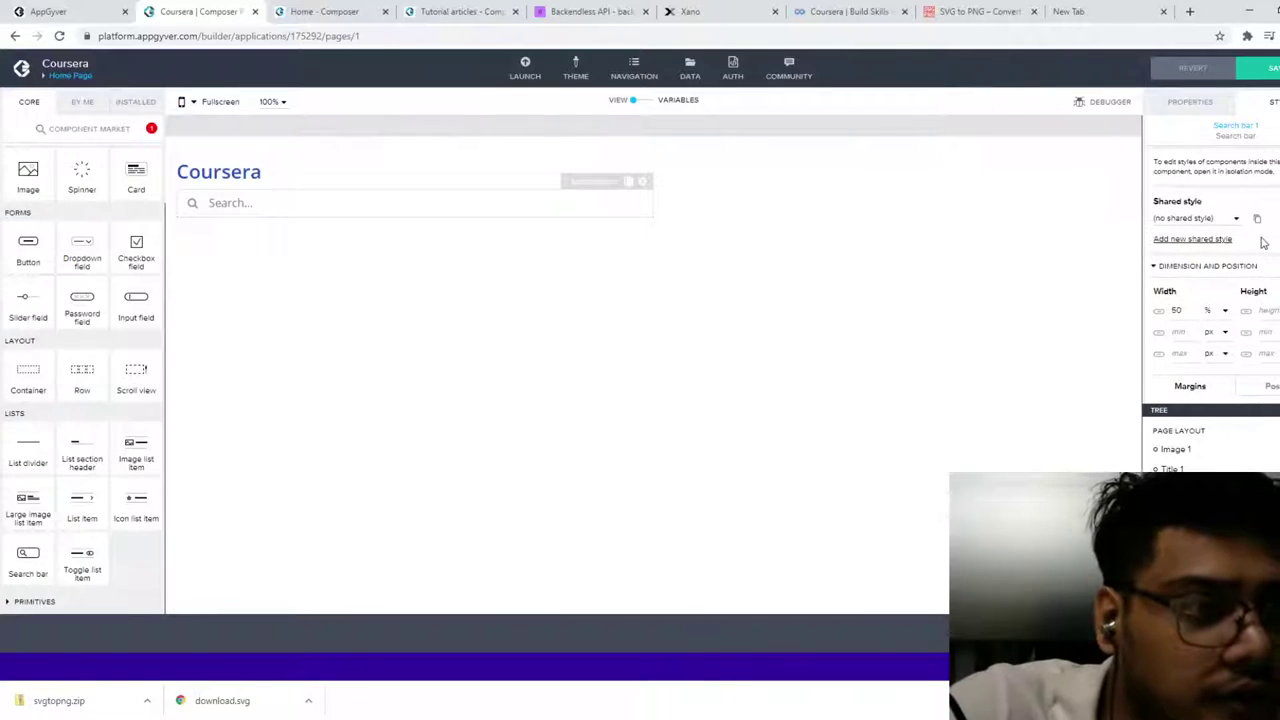
scroll(1192, 331, "down", 1)
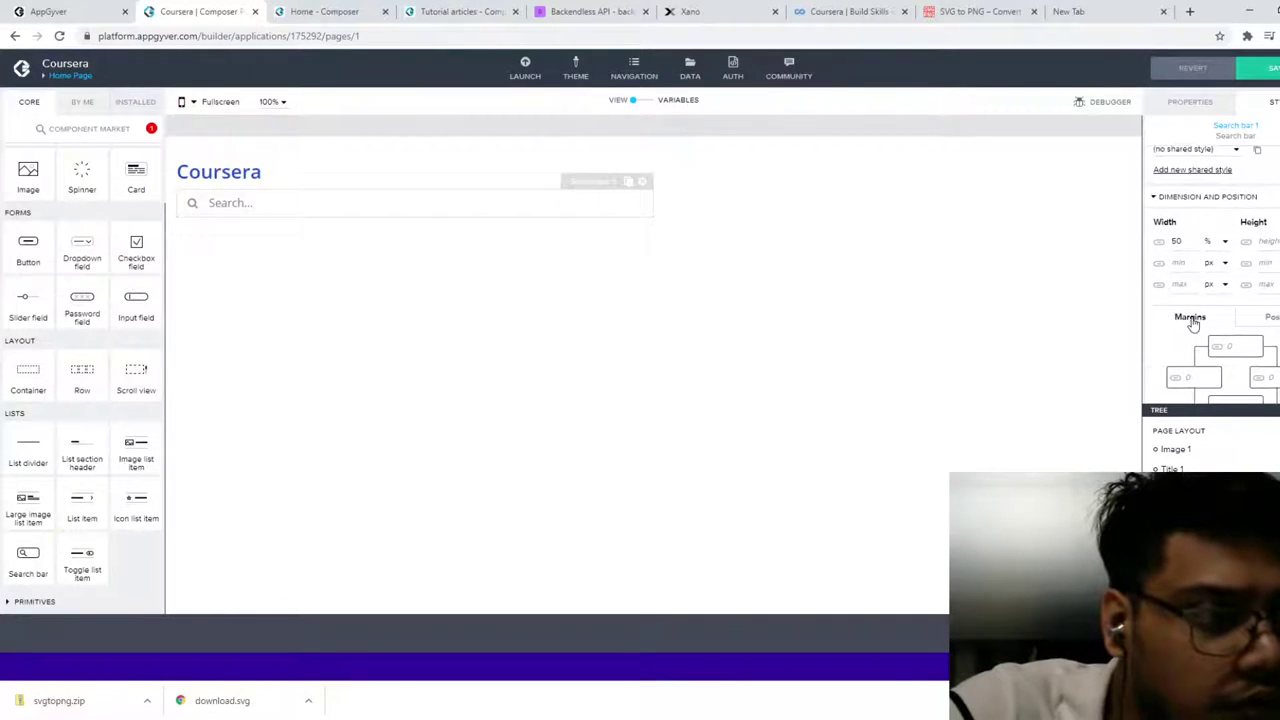
scroll(1194, 323, "down", 1)
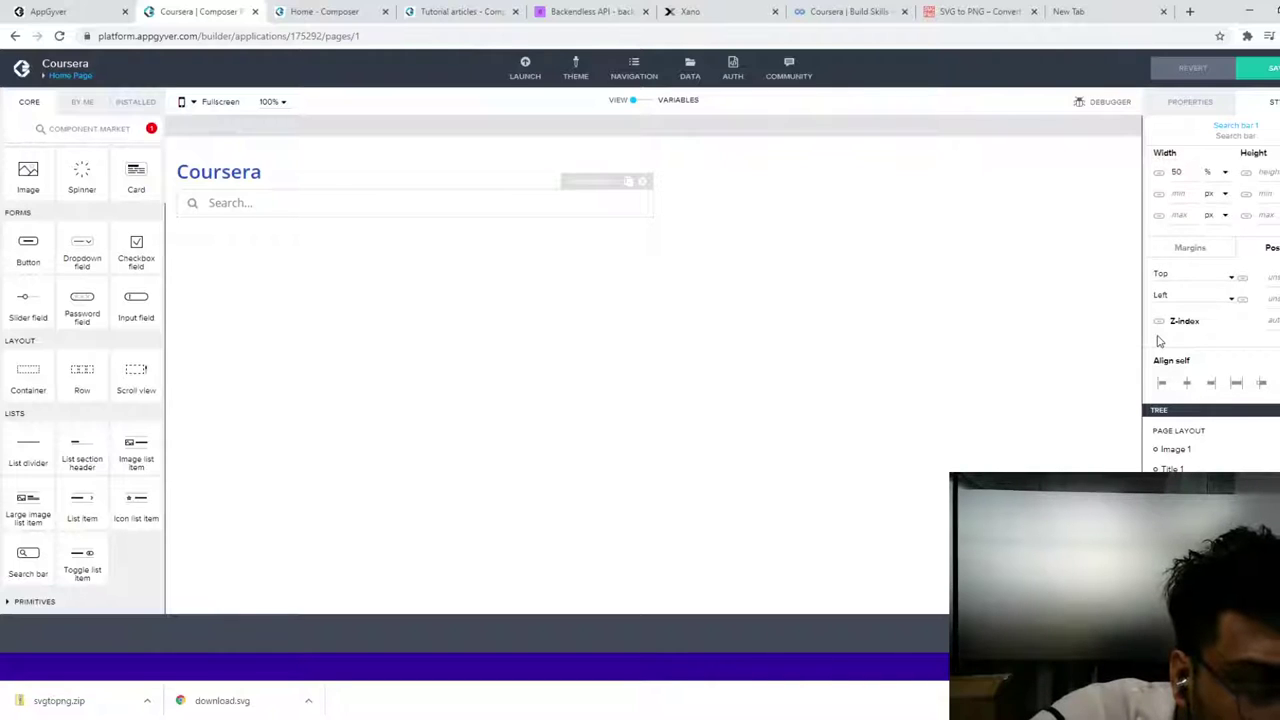
scroll(1165, 278, "up", 3)
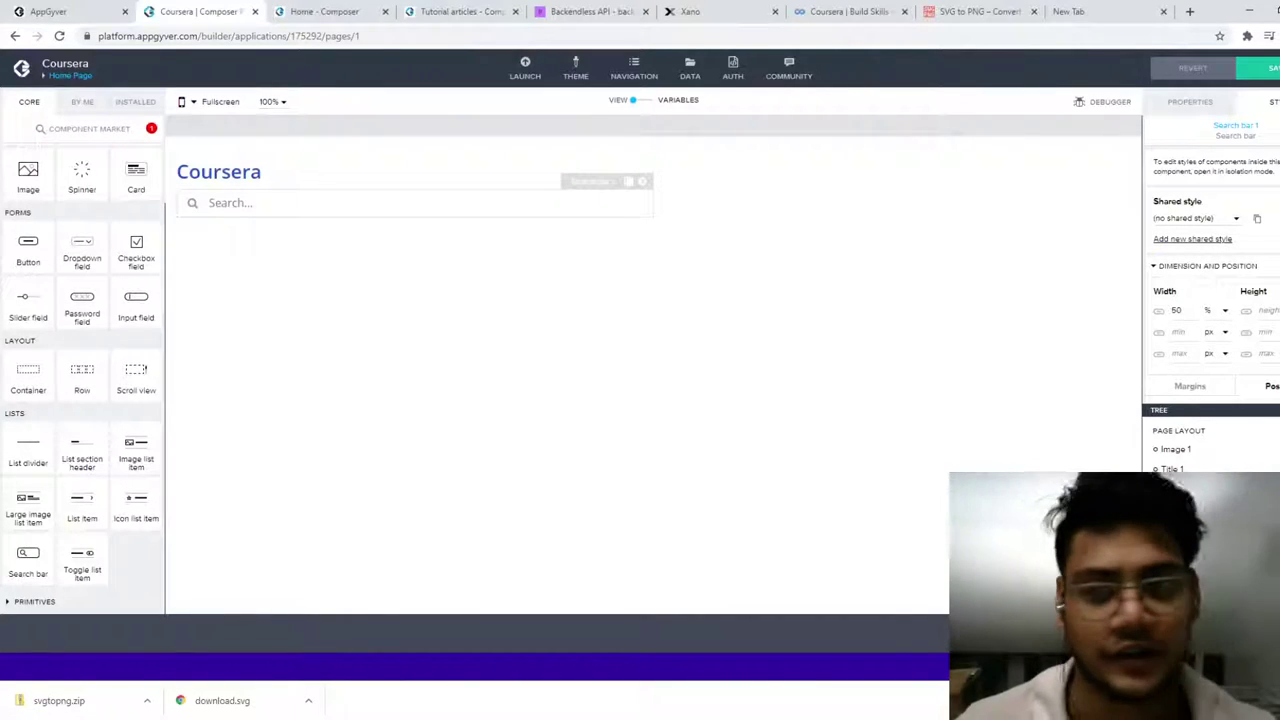
Step: Search the web for "appgyver relative to view" in the empty browser tab
left_click(1150, 11)
key("ctrl+a")
key("BackSpace")
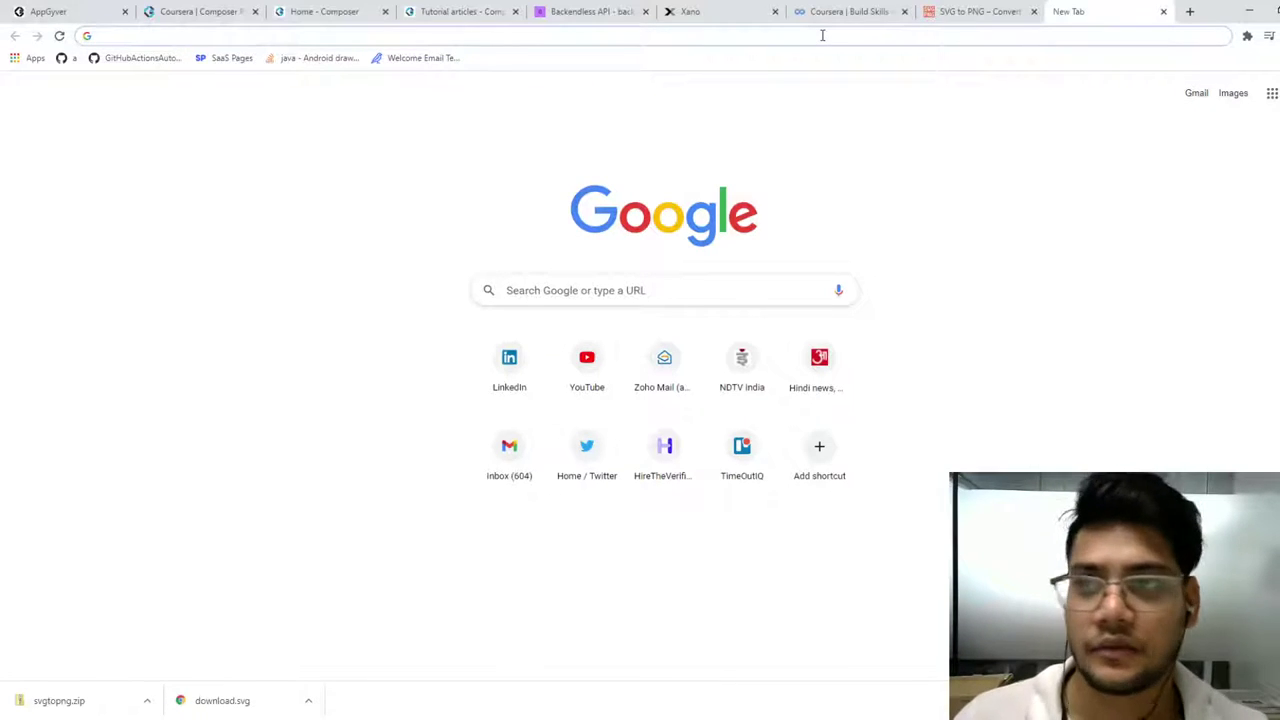
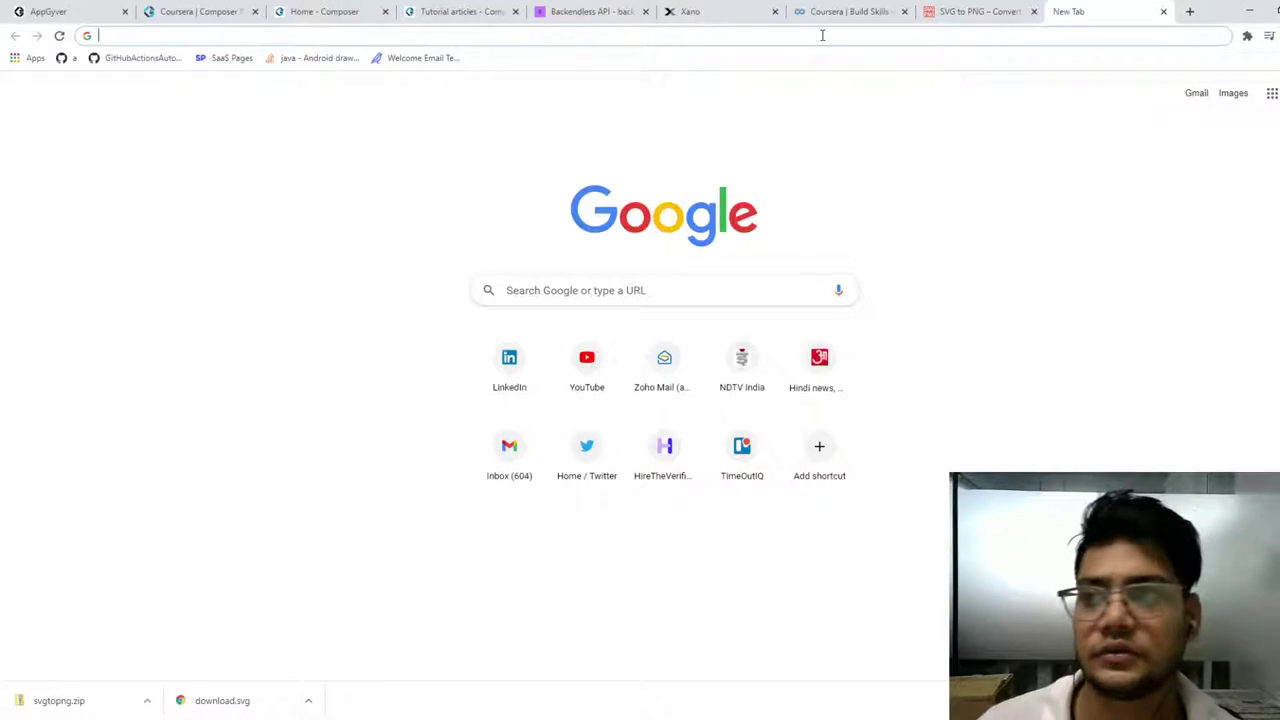
type("ap")
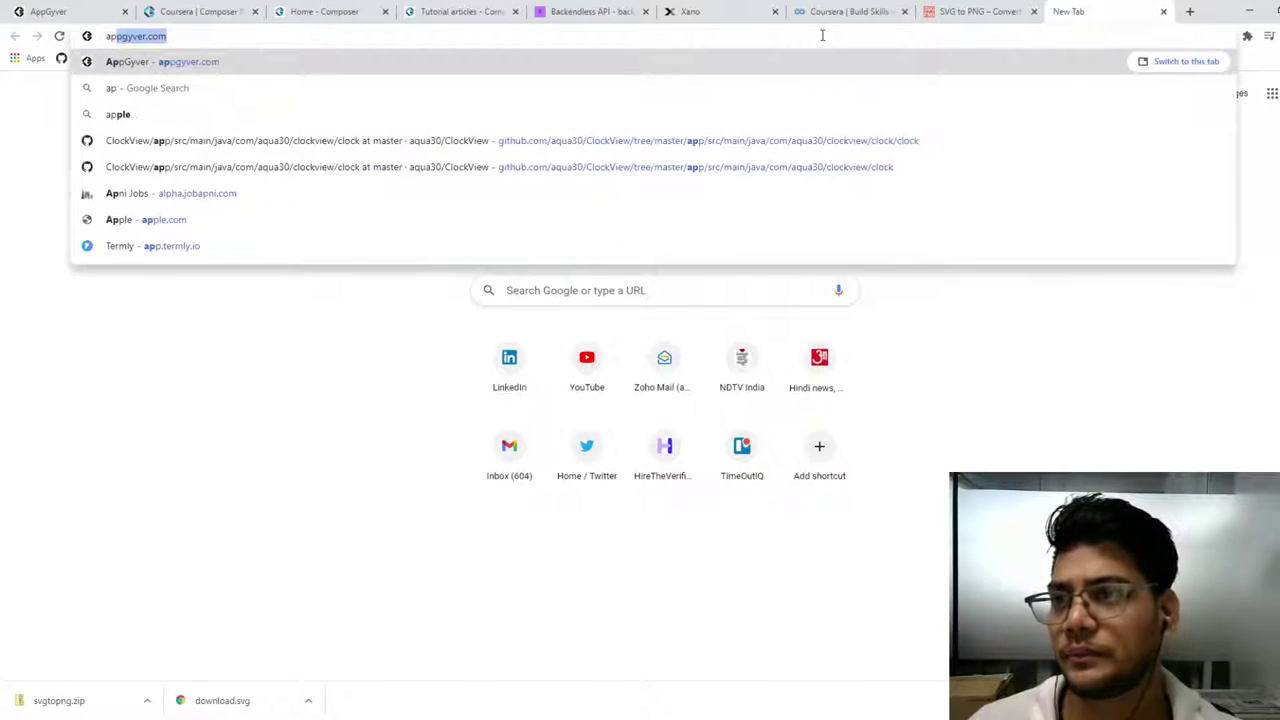
type("pgyver rel")
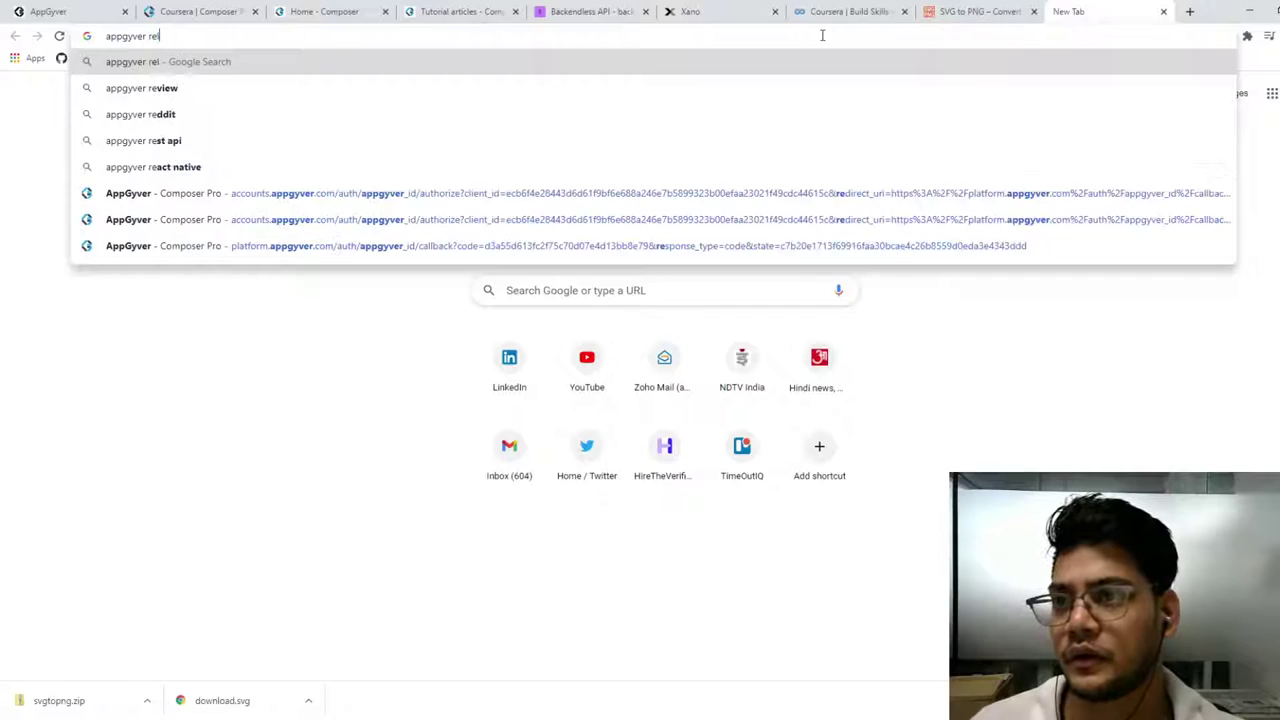
type("ative to vie")
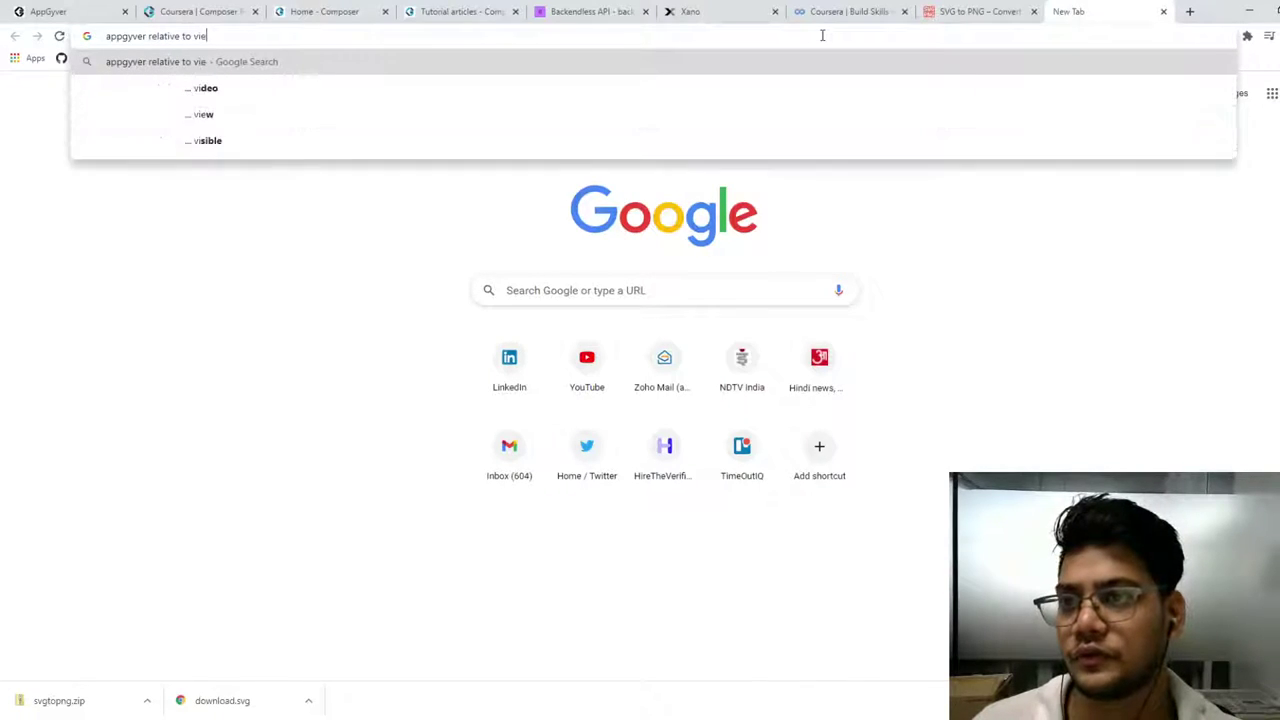
type("s")
key("Return")
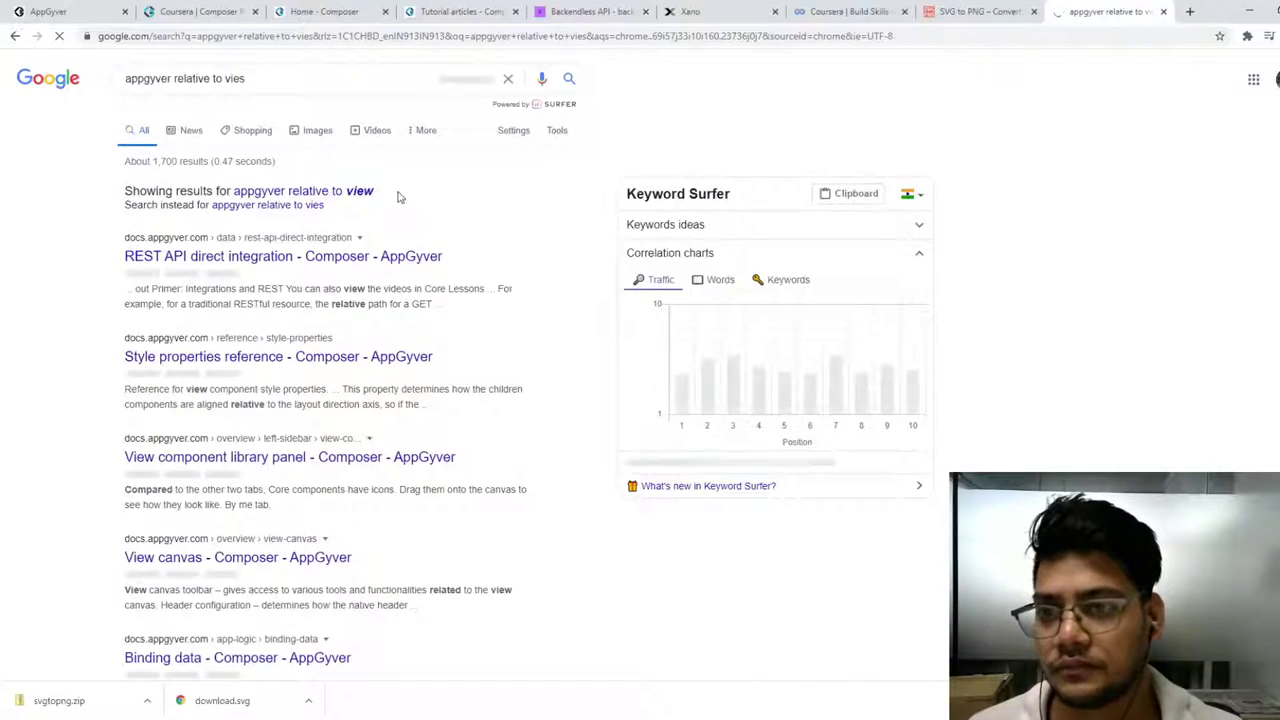
left_click(360, 191)
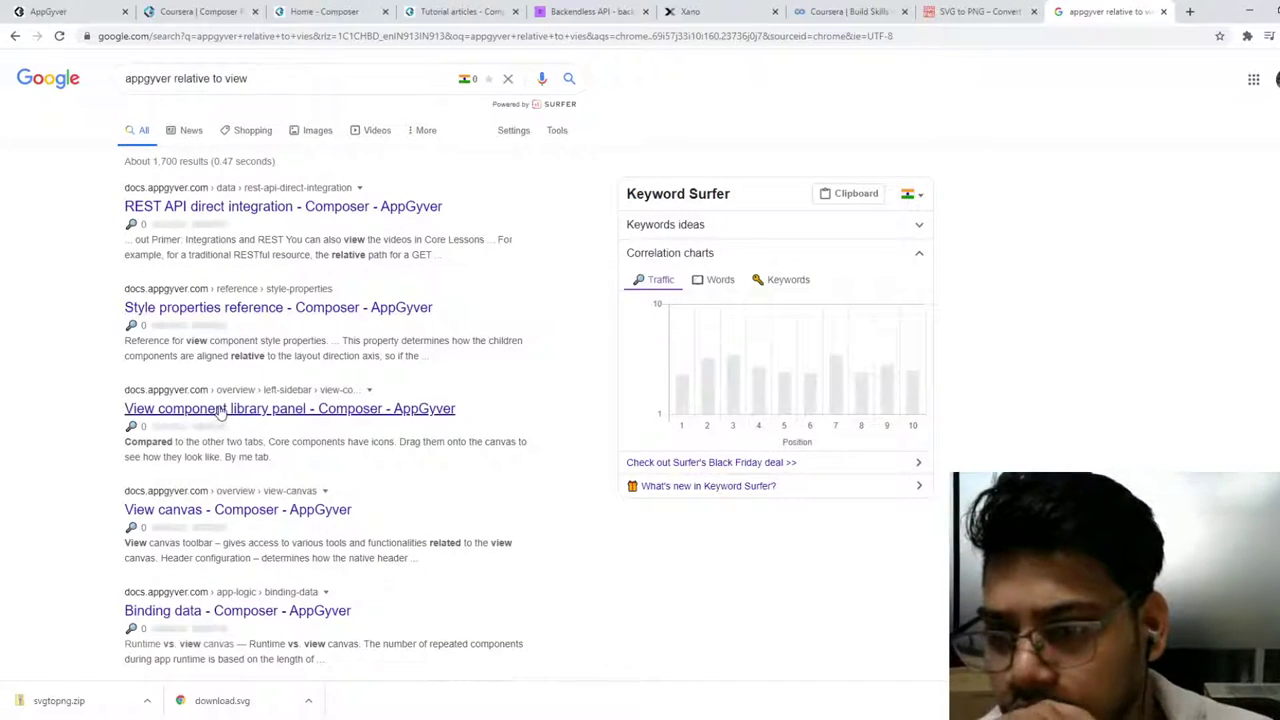
Step: Open the AppGyver View canvas documentation and read its view canvas toolbar section on canvas size and device target
left_click(205, 512)
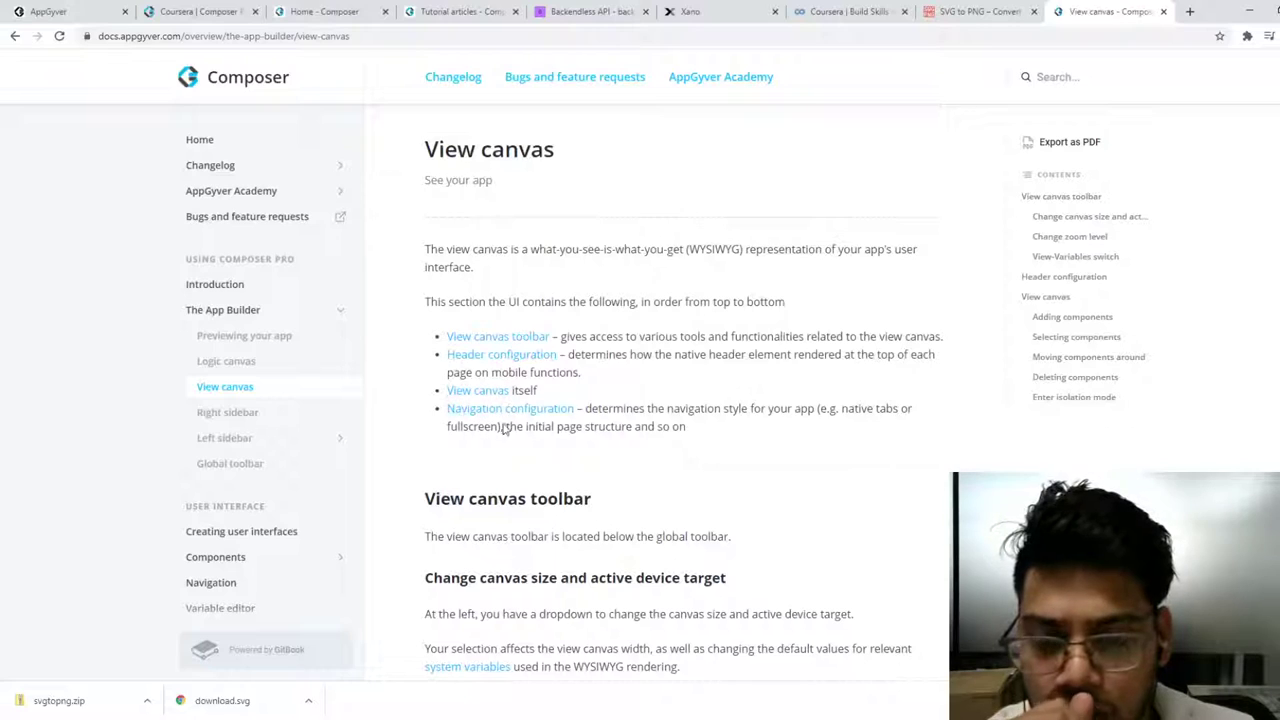
scroll(500, 426, "down", 3)
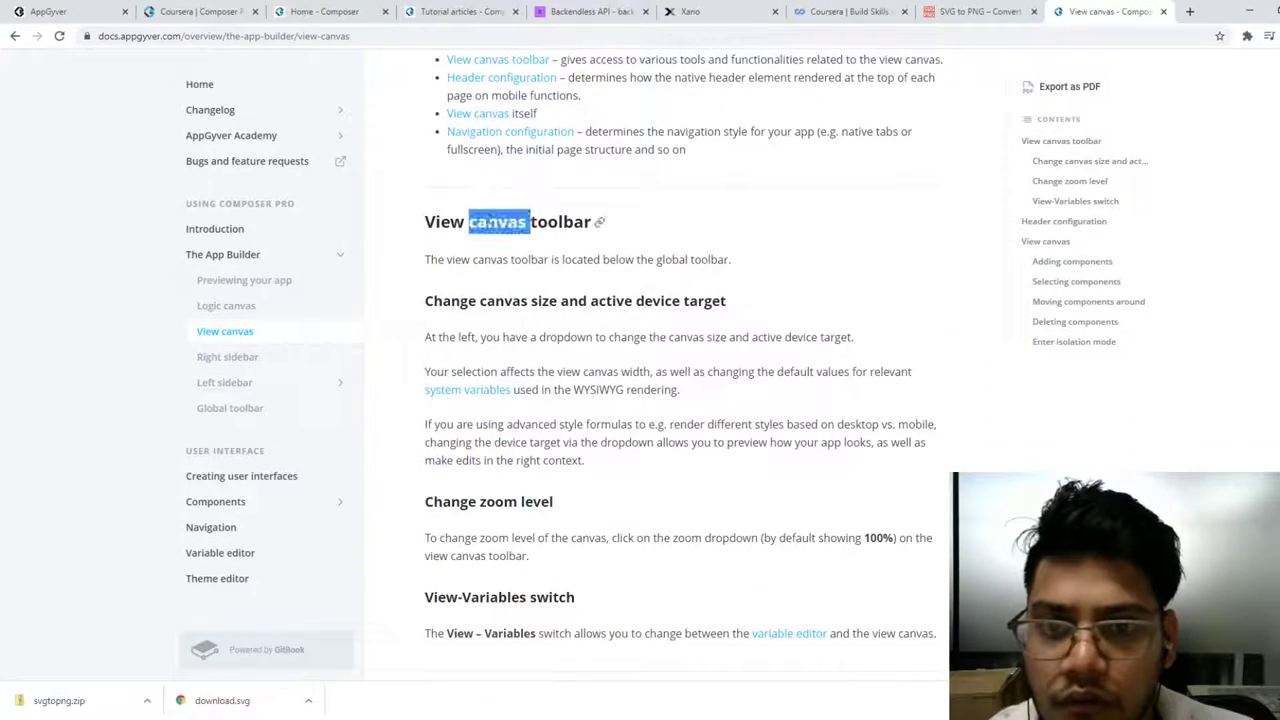
triple_click(489, 219)
triple_click(465, 304)
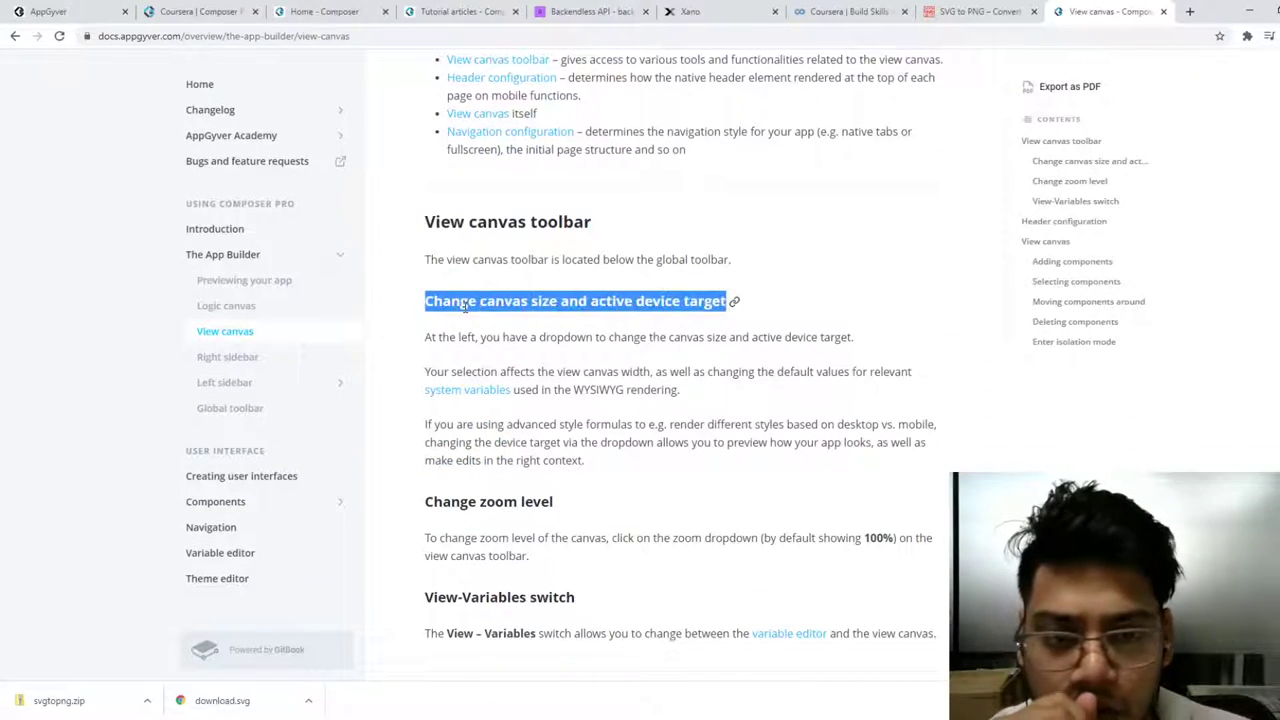
left_click(465, 307)
left_click_drag(479, 337, 866, 338)
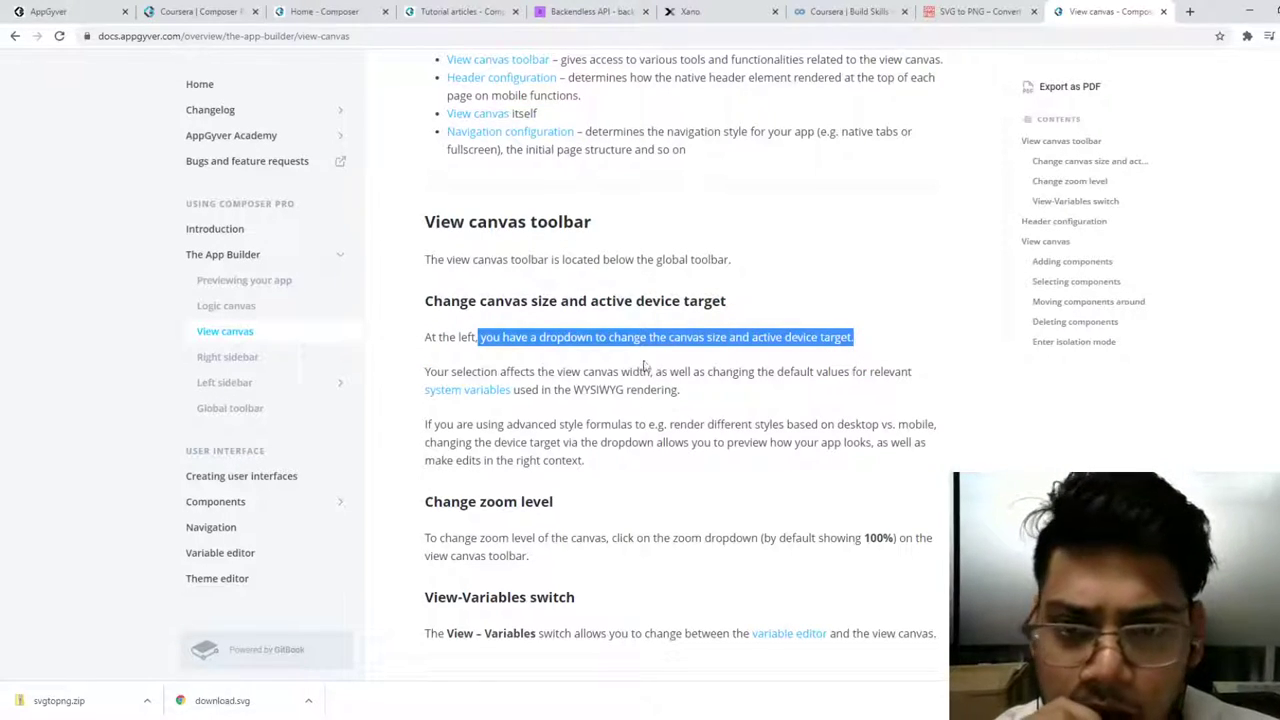
scroll(525, 364, "up", 2)
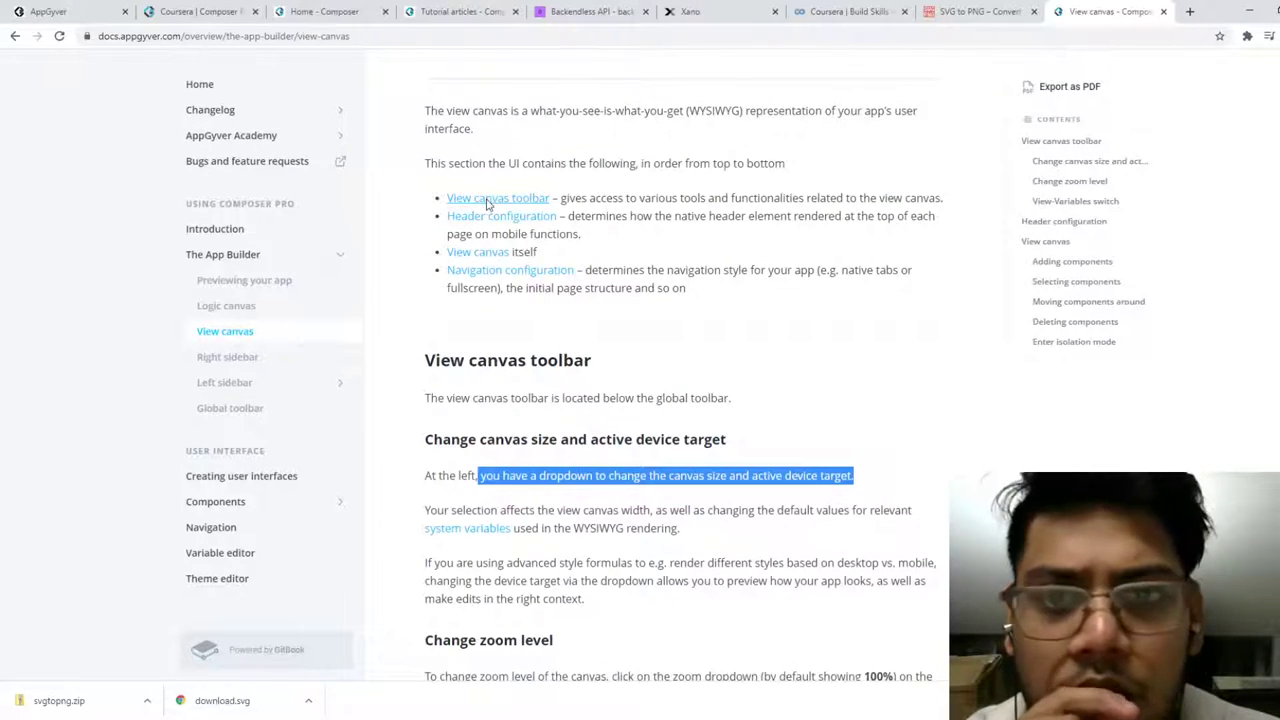
left_click(492, 204)
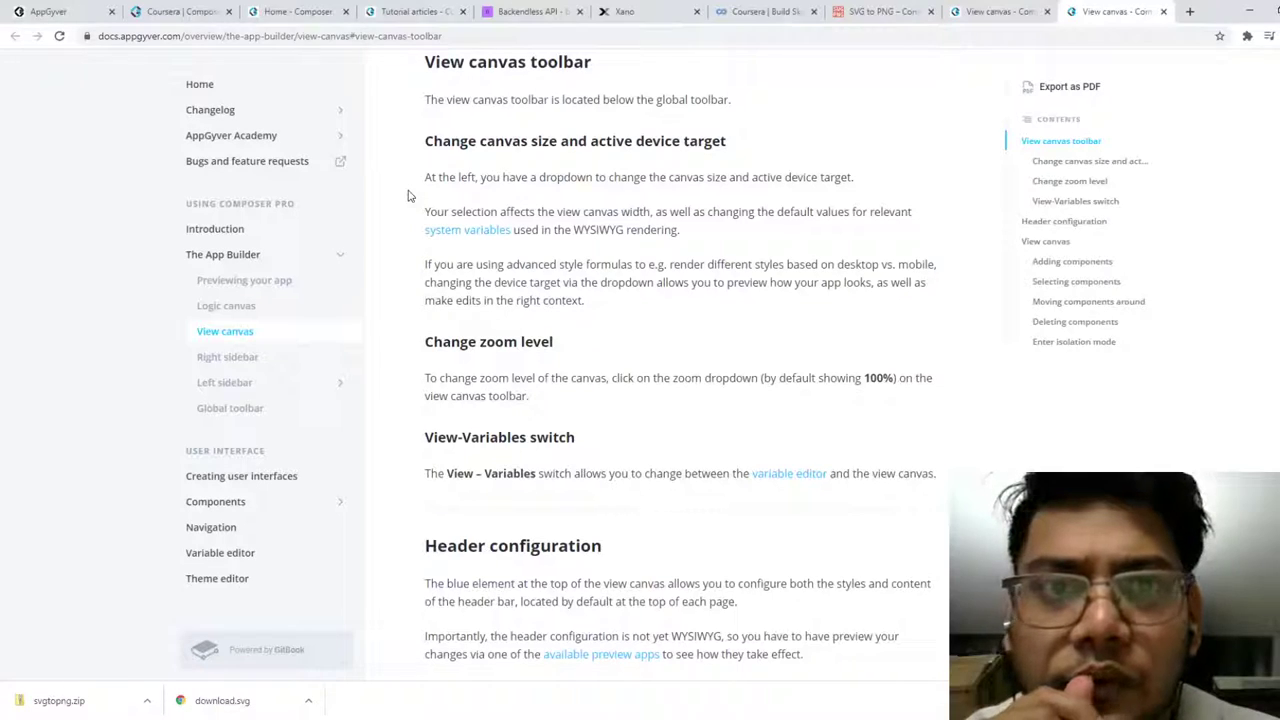
Step: Return to the Coursera page in Composer and examine the search bar's alignment, flex and advanced style settings
left_click(180, 11)
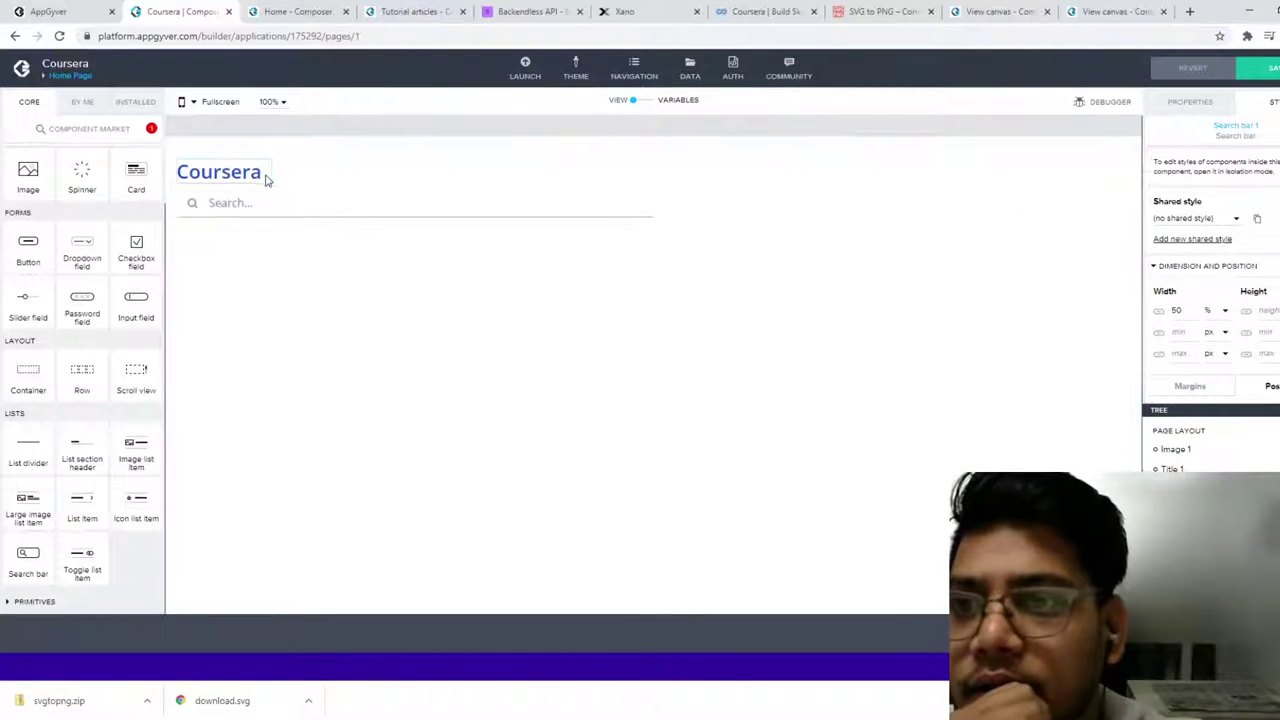
left_click(265, 175)
left_click(217, 203)
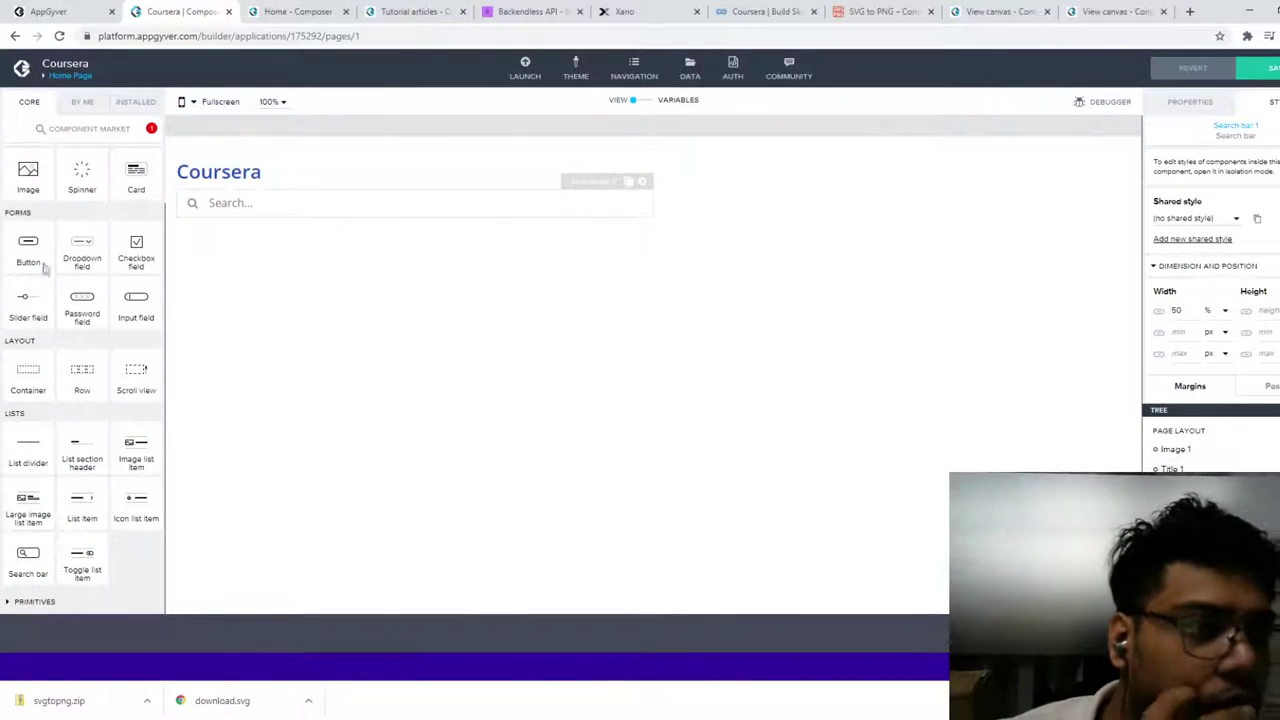
scroll(1257, 306, "down", 3)
scroll(1260, 309, "down", 3)
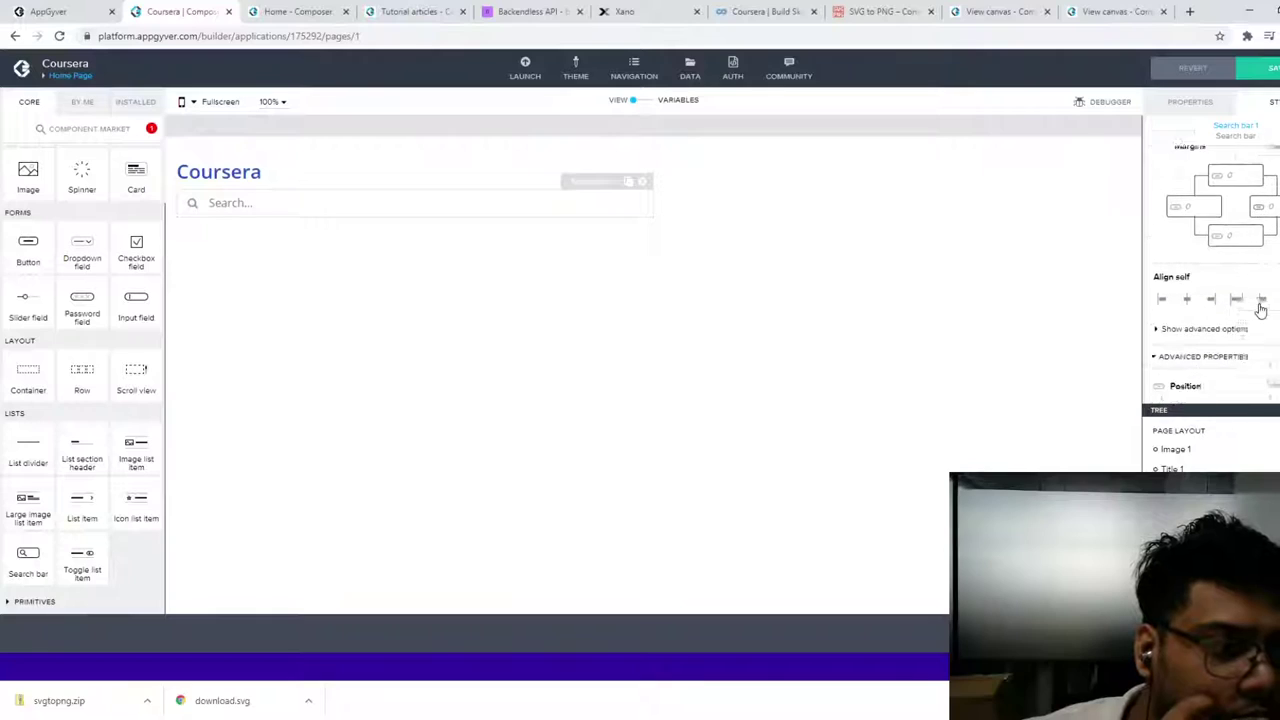
left_click(1205, 296)
scroll(1205, 300, "down", 2)
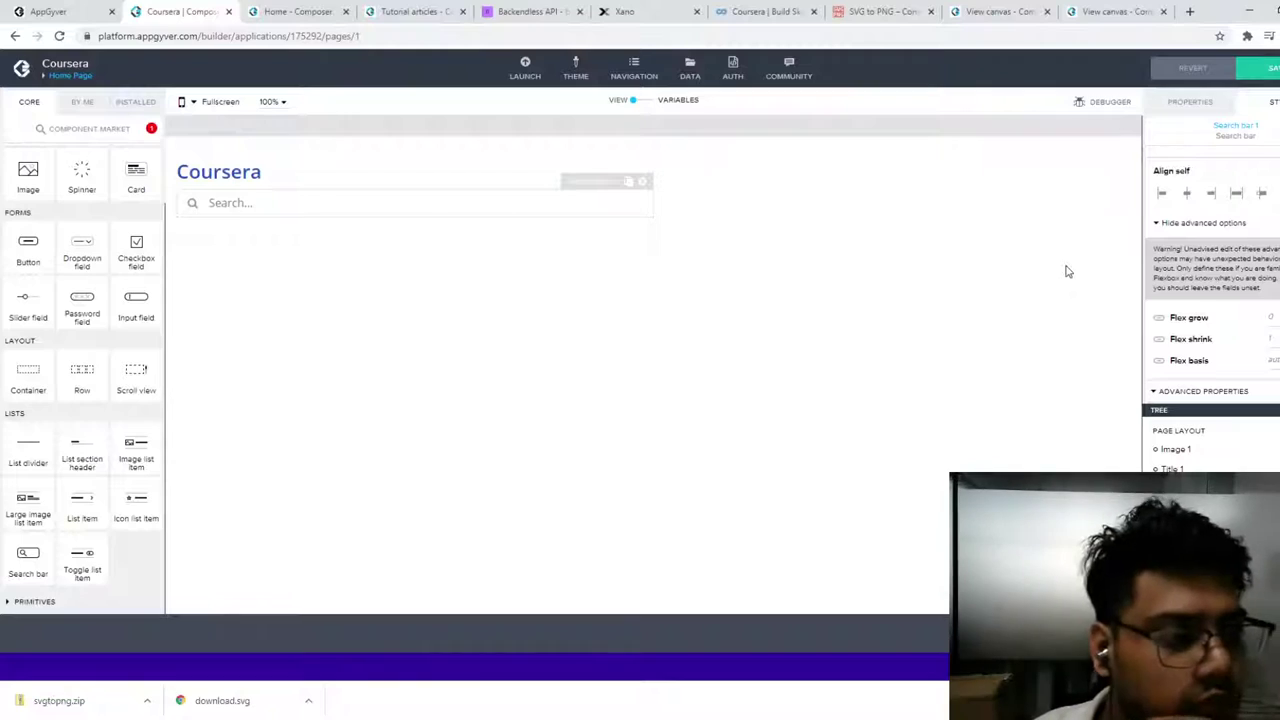
scroll(1156, 288, "down", 2)
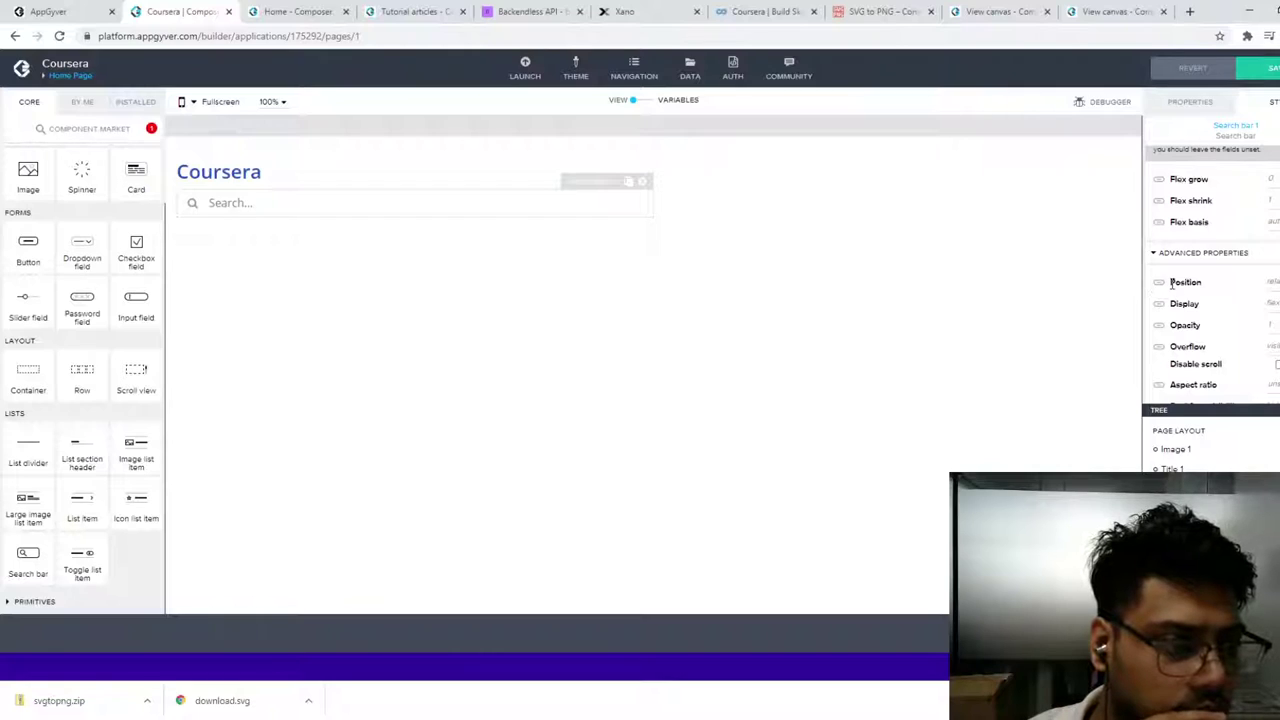
scroll(1172, 286, "down", 1)
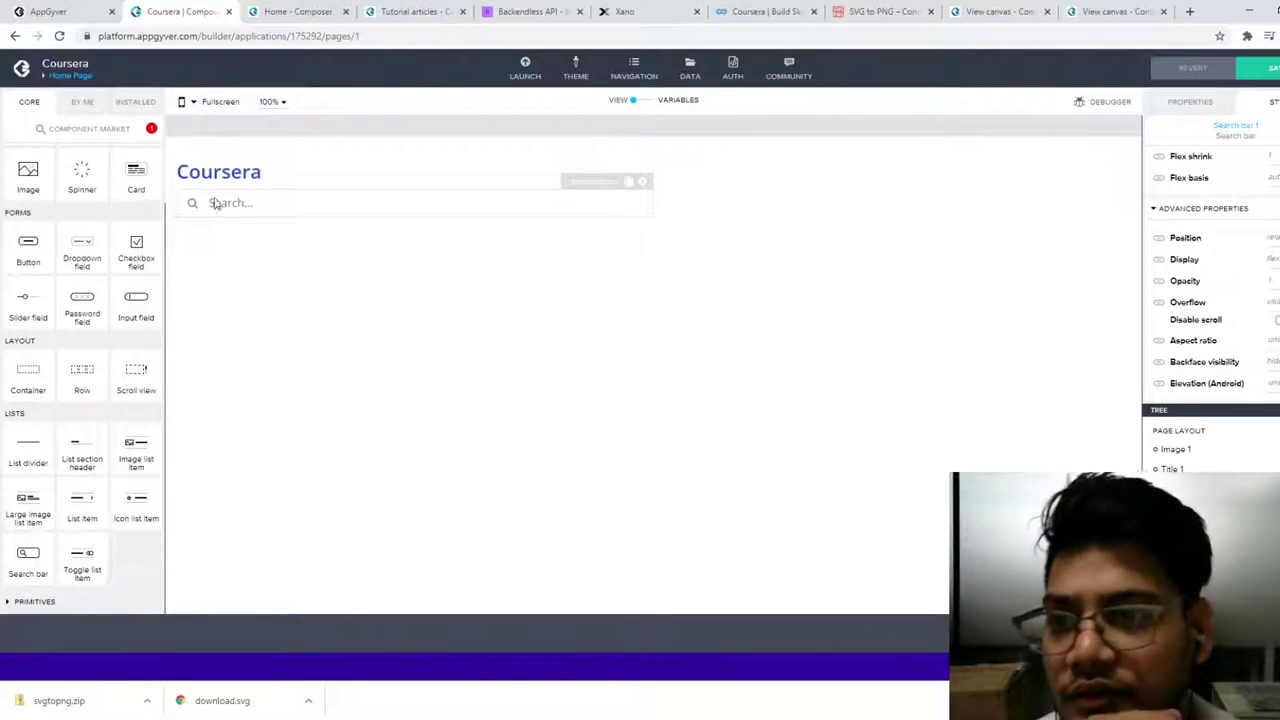
left_click(711, 229)
left_click(531, 208)
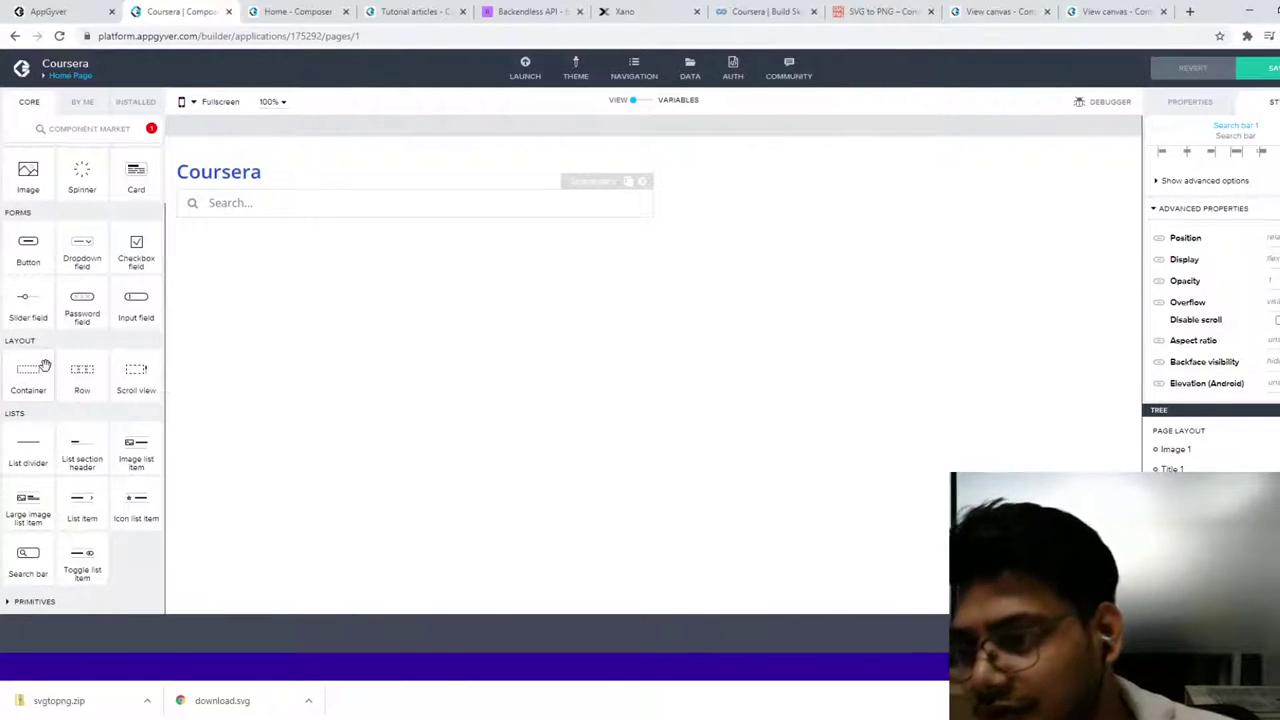
Step: Add a button below the search bar and review its basic and advanced properties
left_click_drag(28, 245, 256, 305)
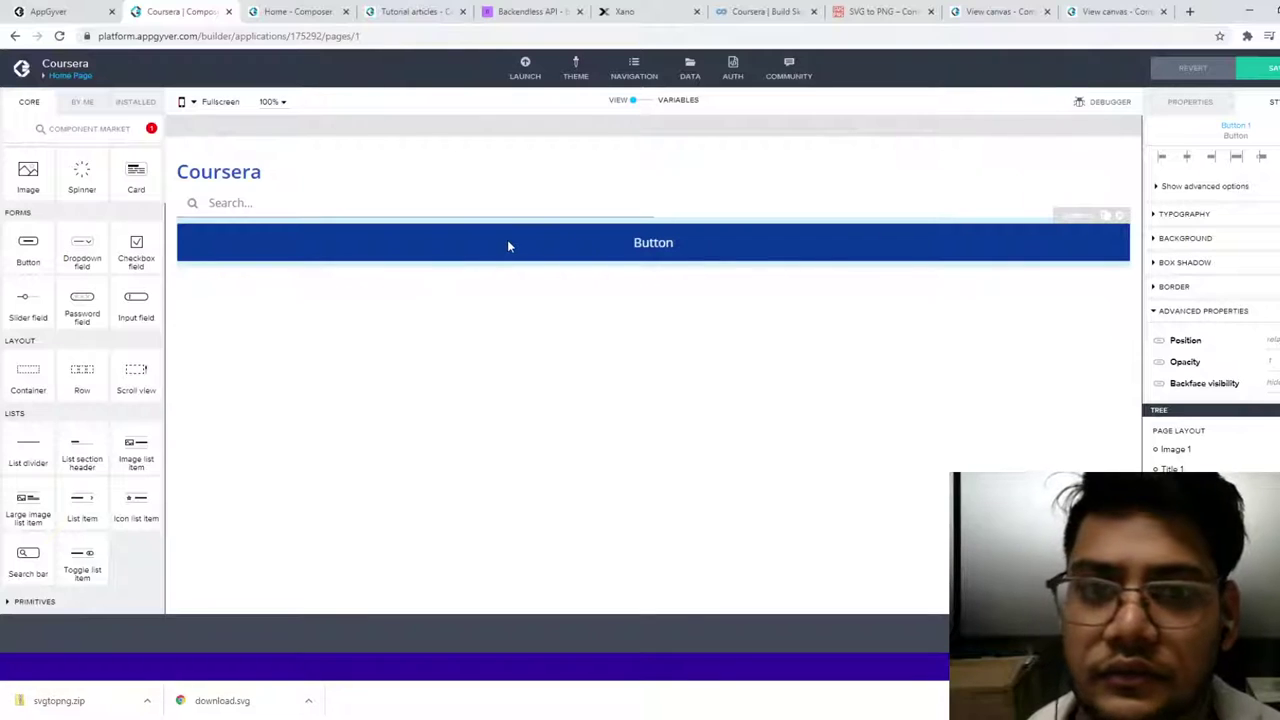
left_click(554, 258)
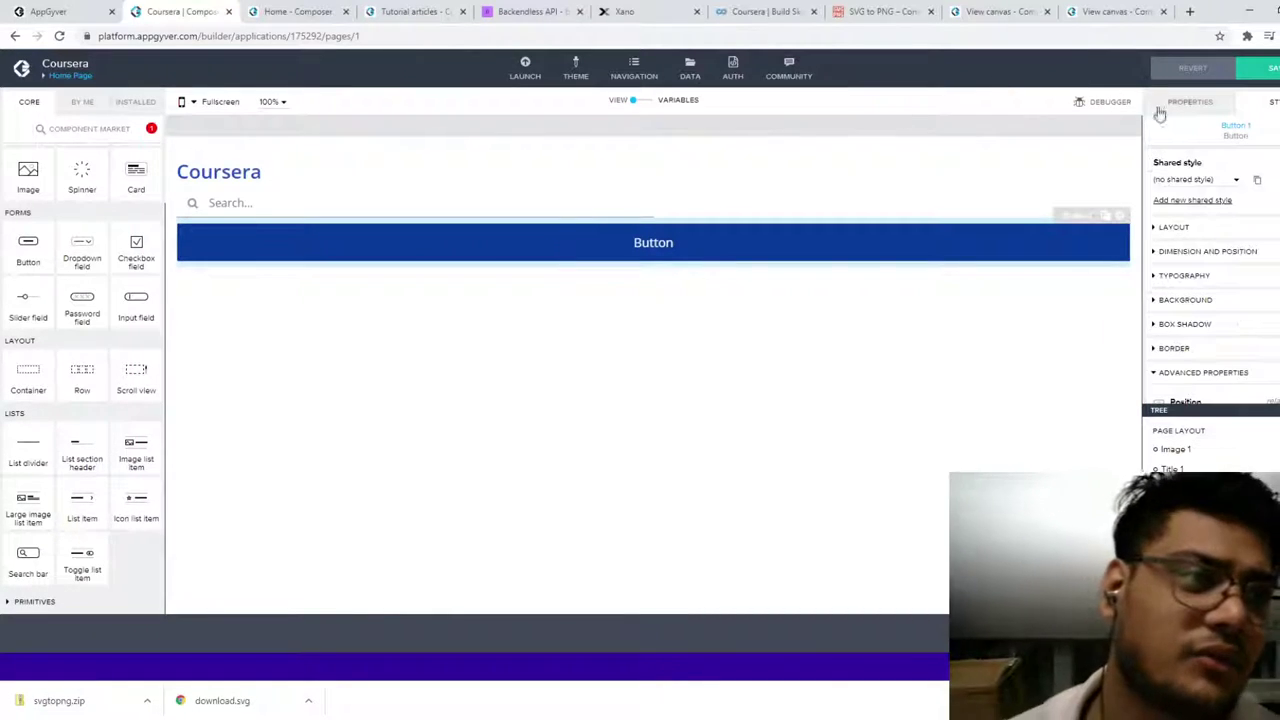
left_click(1189, 102)
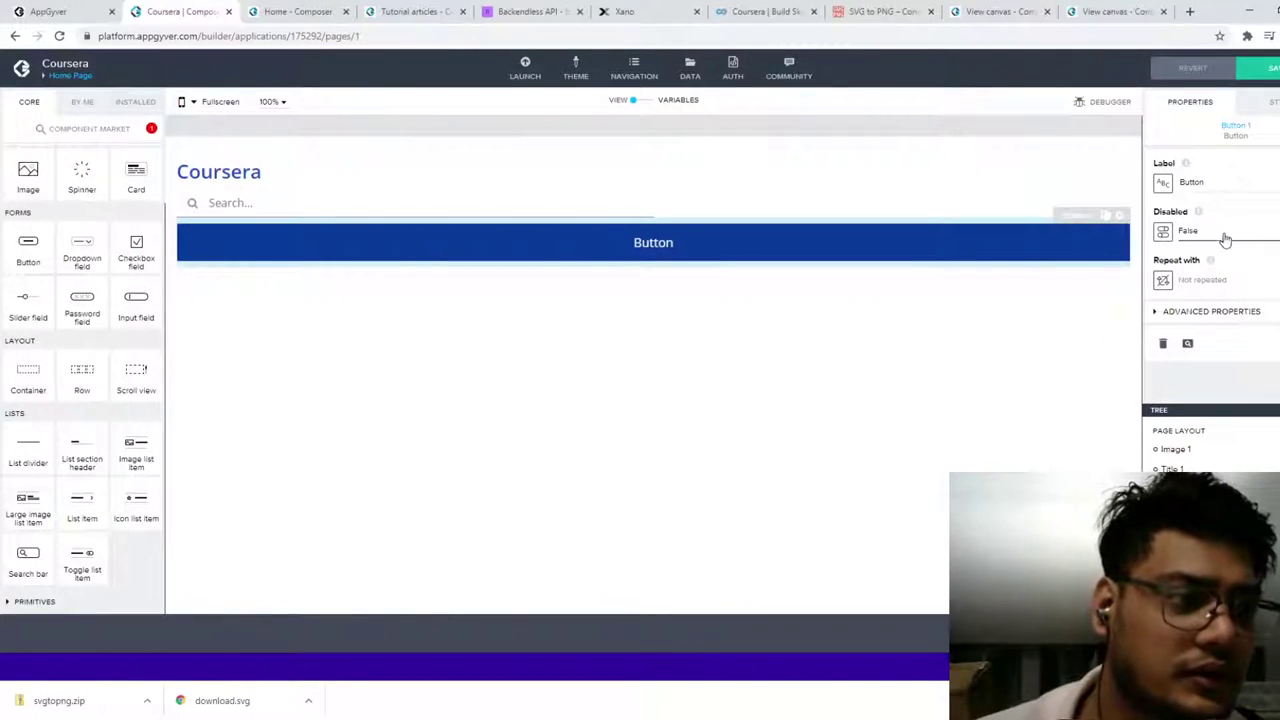
left_click(1198, 312)
scroll(1195, 310, "down", 1)
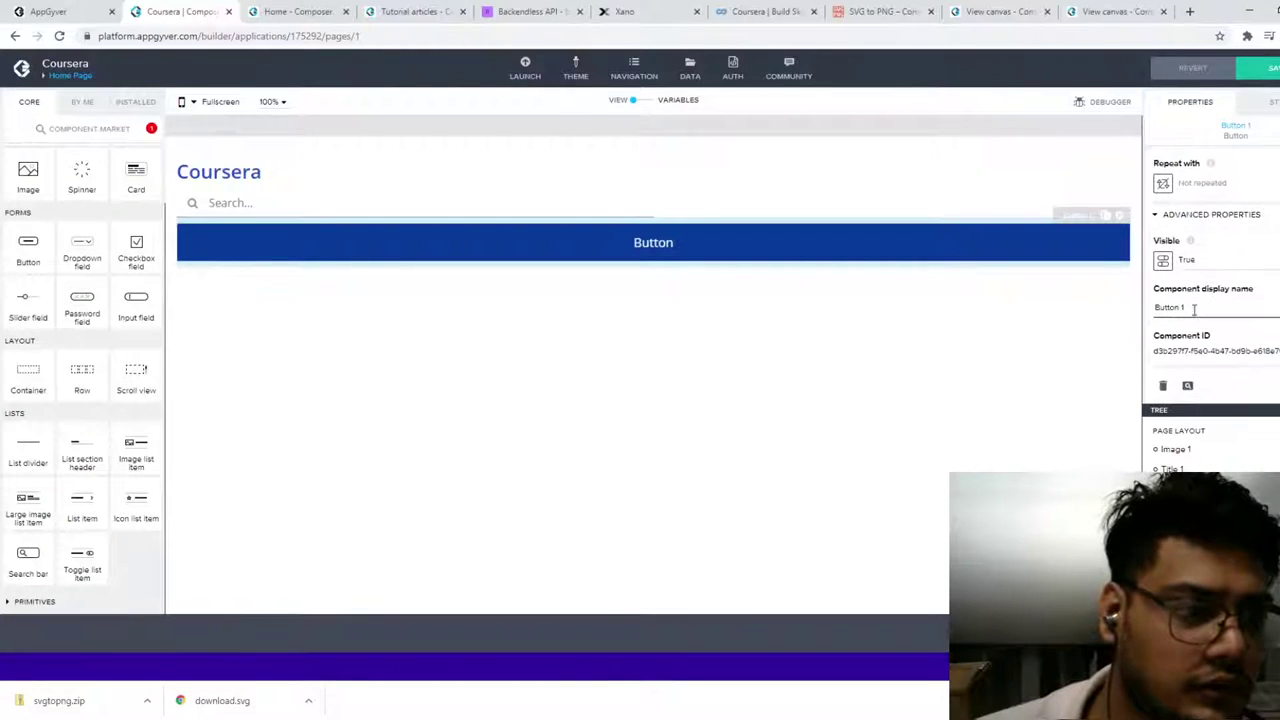
Step: Set the new button's width to 20% in its dimension style settings
left_click(1270, 101)
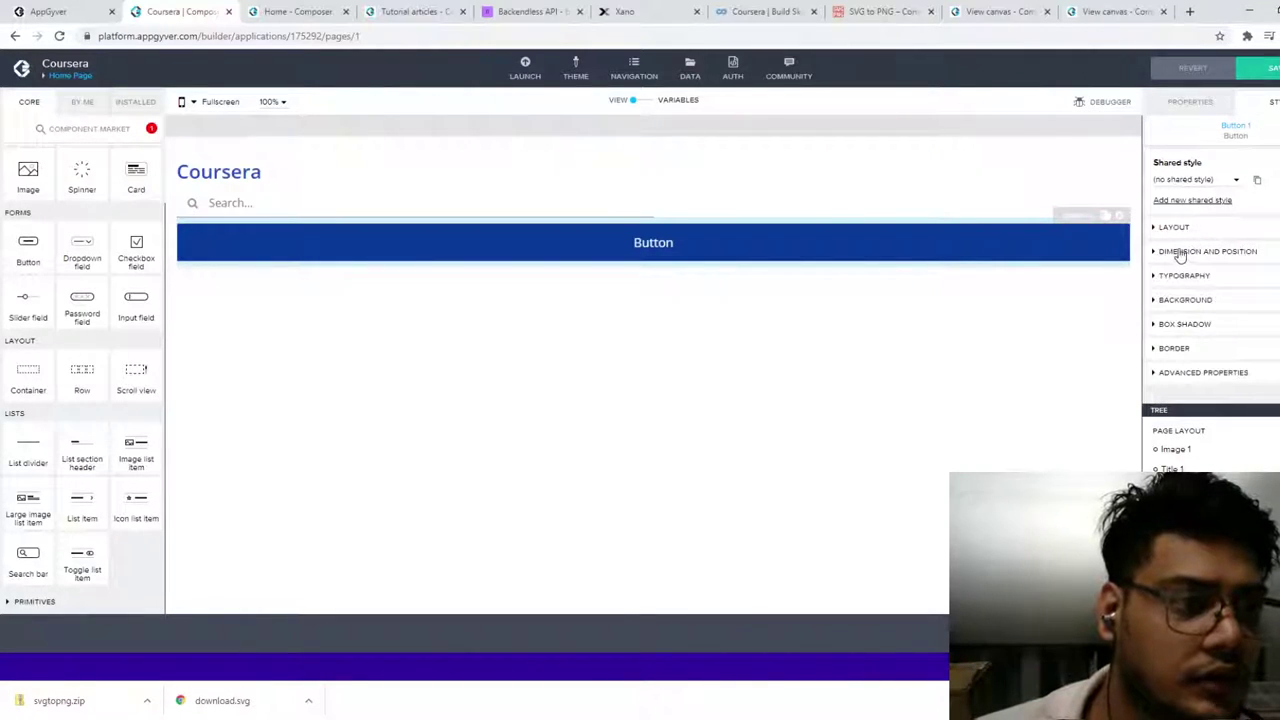
left_click(1182, 252)
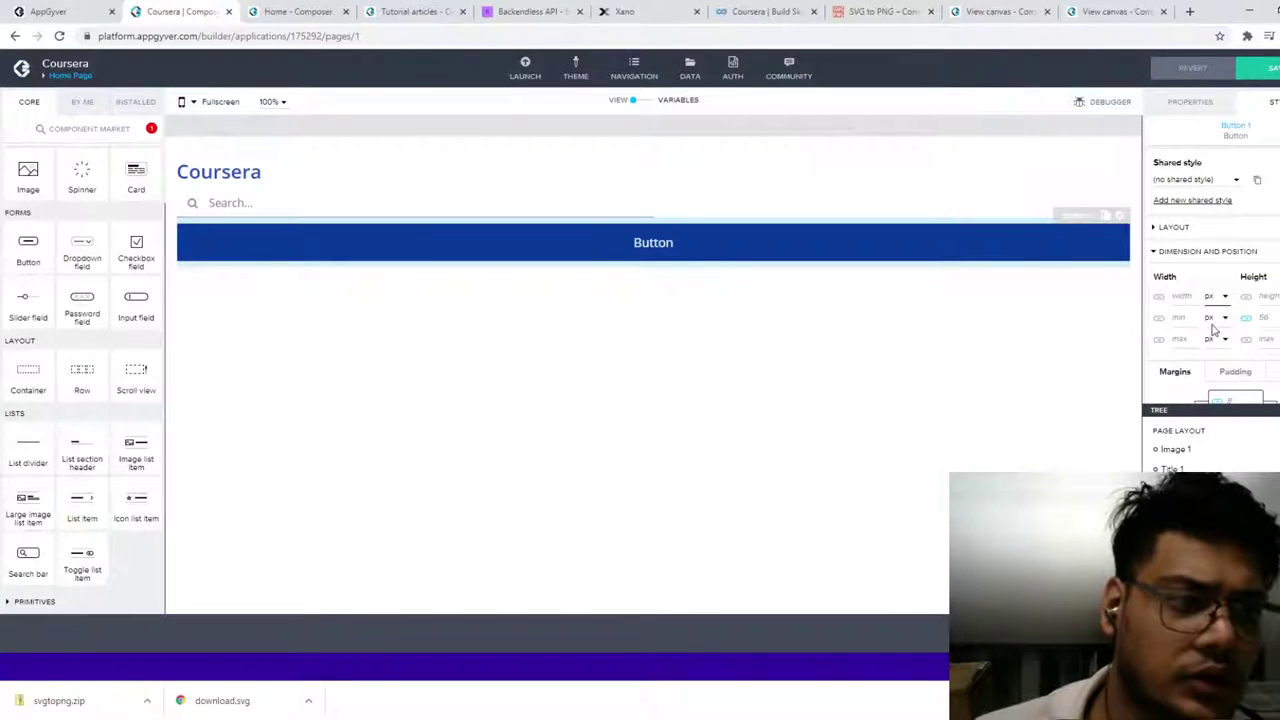
left_click(1182, 298)
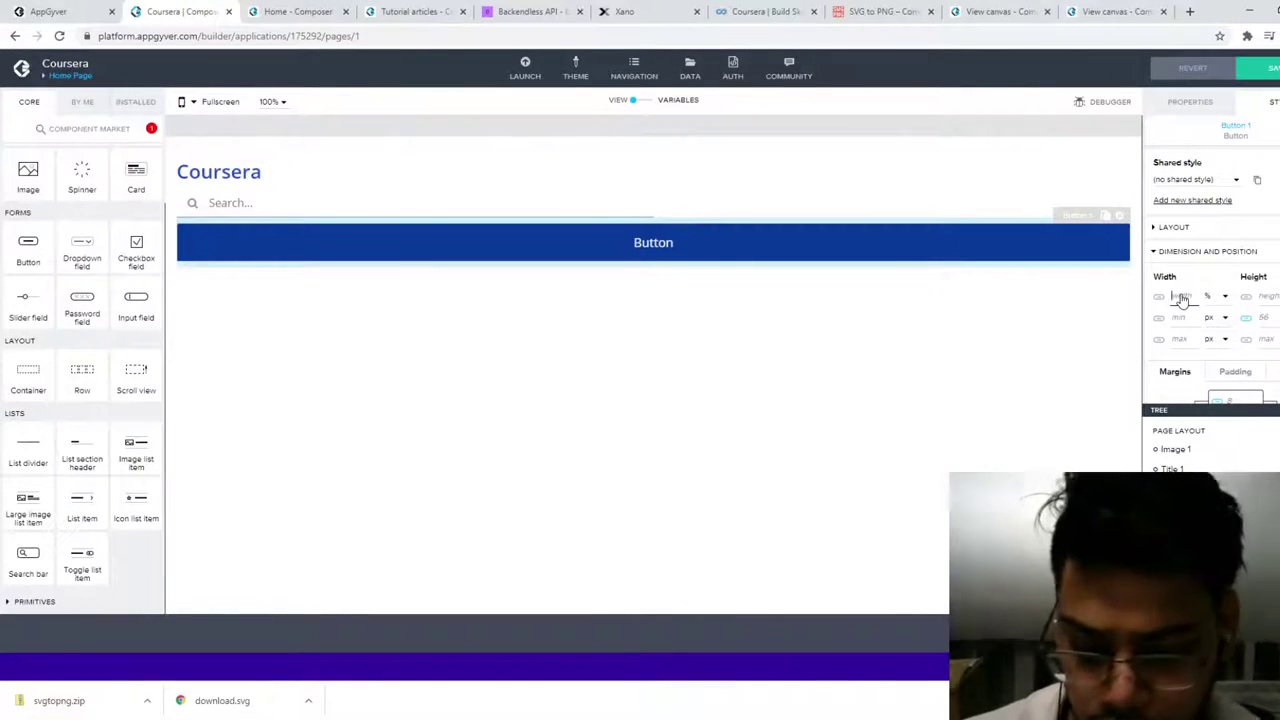
type("30")
key("BackSpace")
key("BackSpace")
type("20")
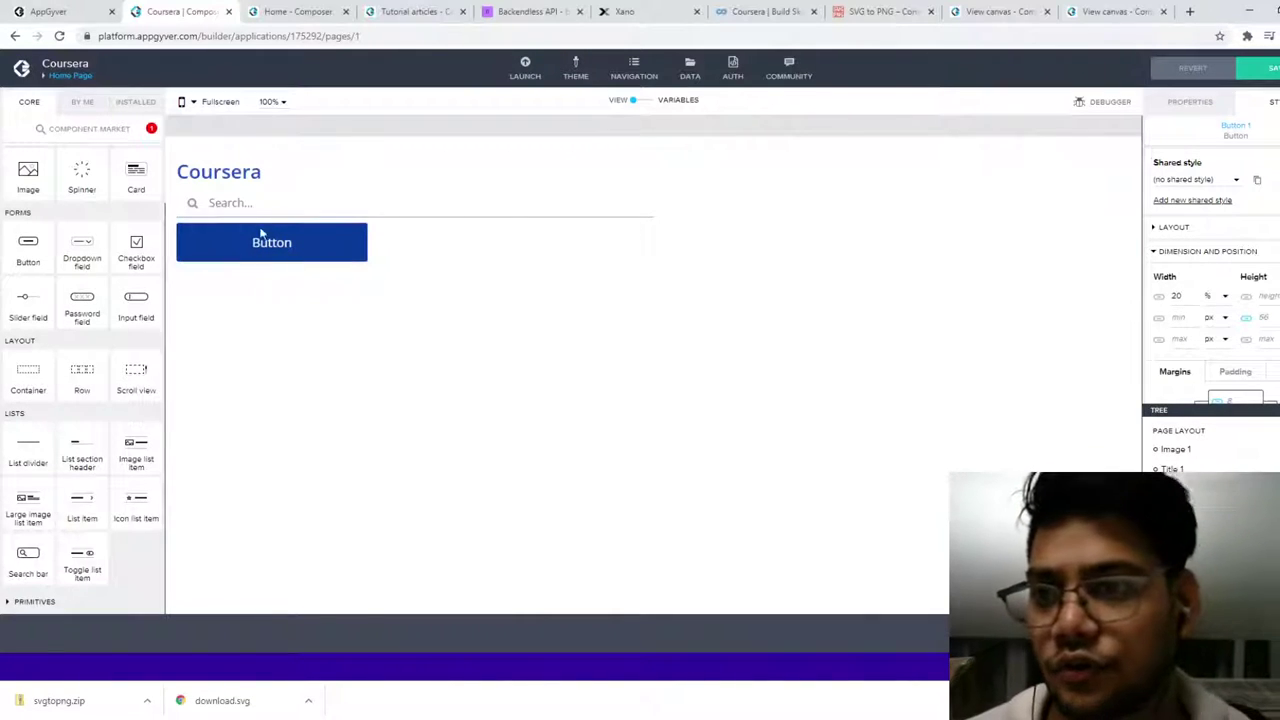
Step: Change the button's label to "Login As the student"
left_click(1188, 102)
double_click(1205, 181)
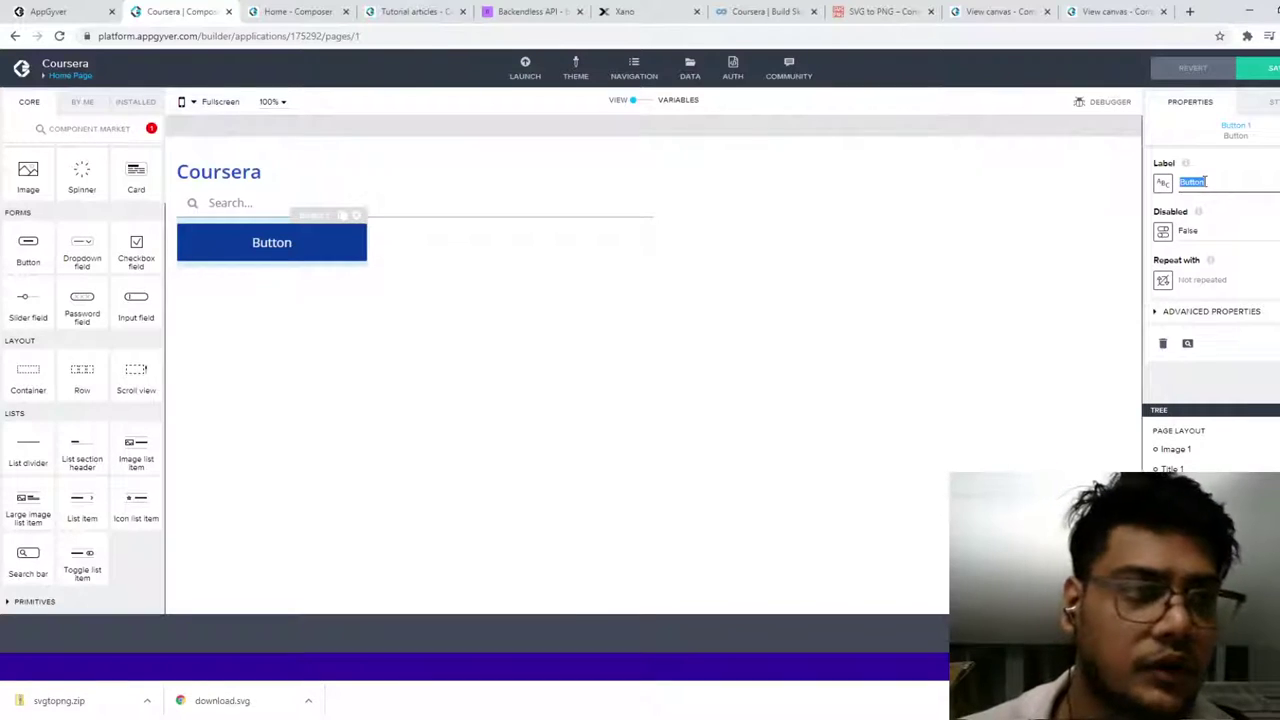
type("Login As the sui")
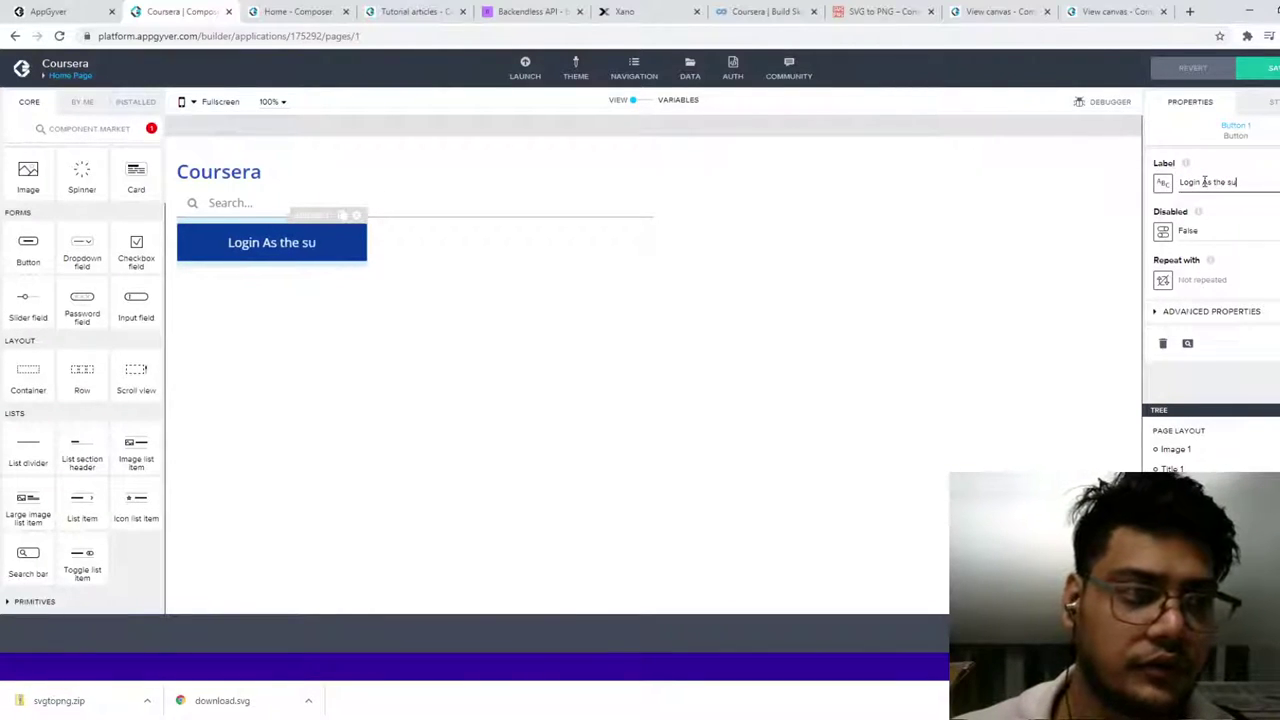
key("BackSpace")
key("BackSpace")
type("tuden")
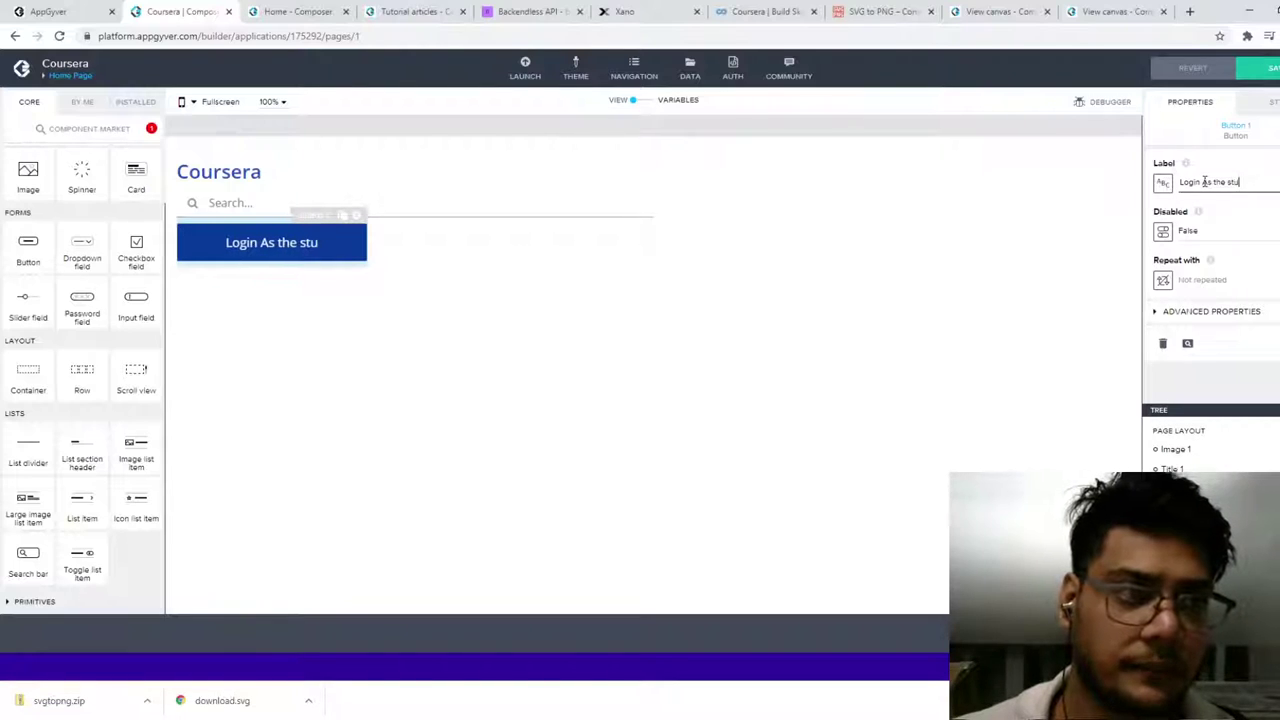
type("t")
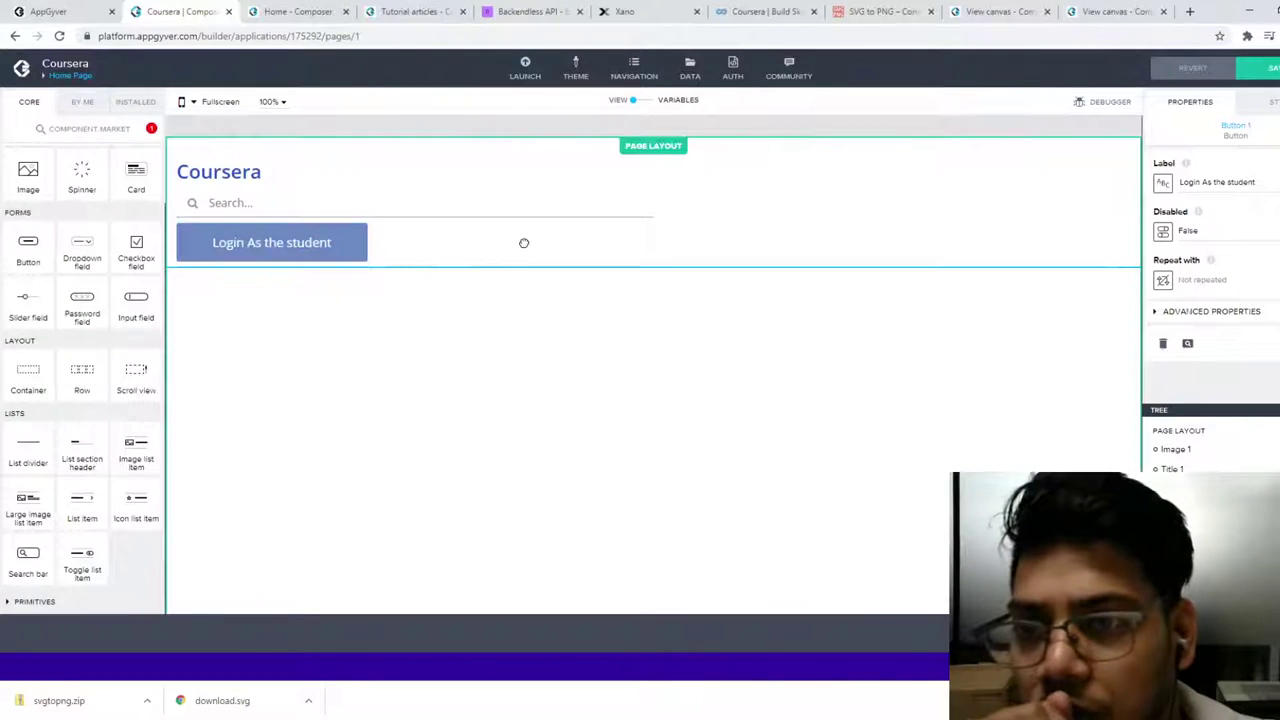
Step: Review the search bar's properties, including its icon choices and advanced properties
left_click(268, 265)
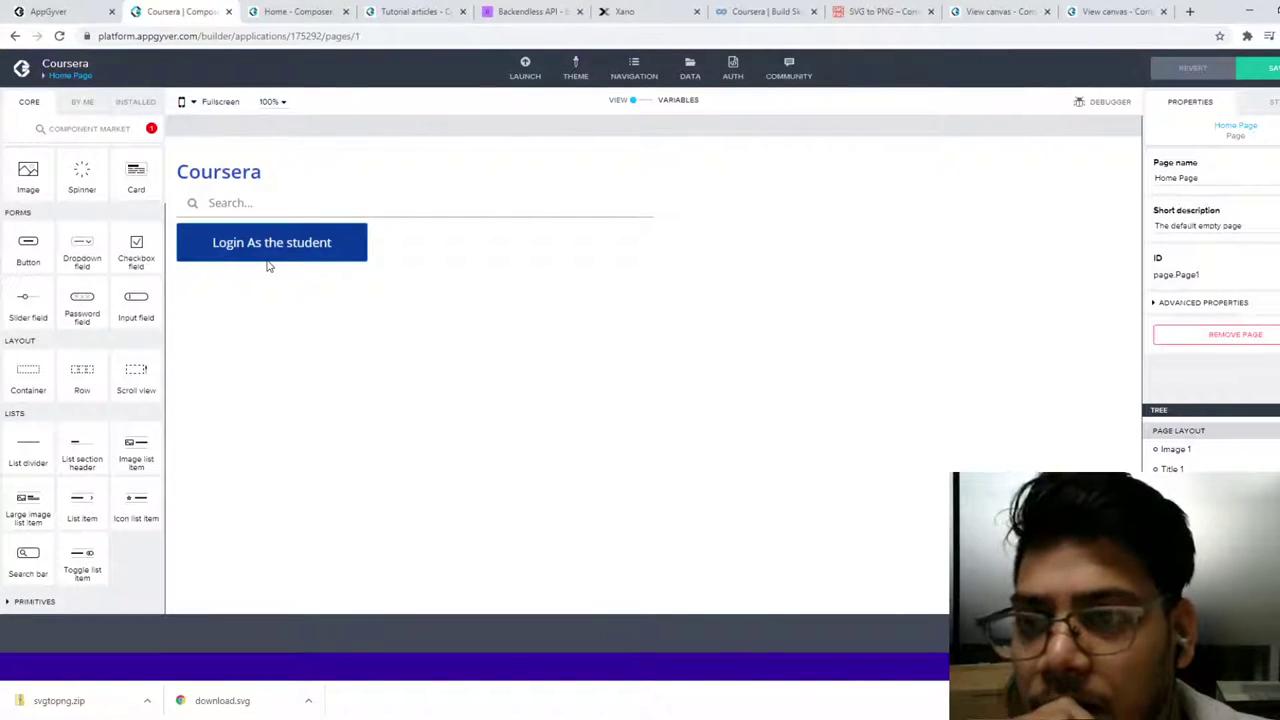
left_click(272, 242)
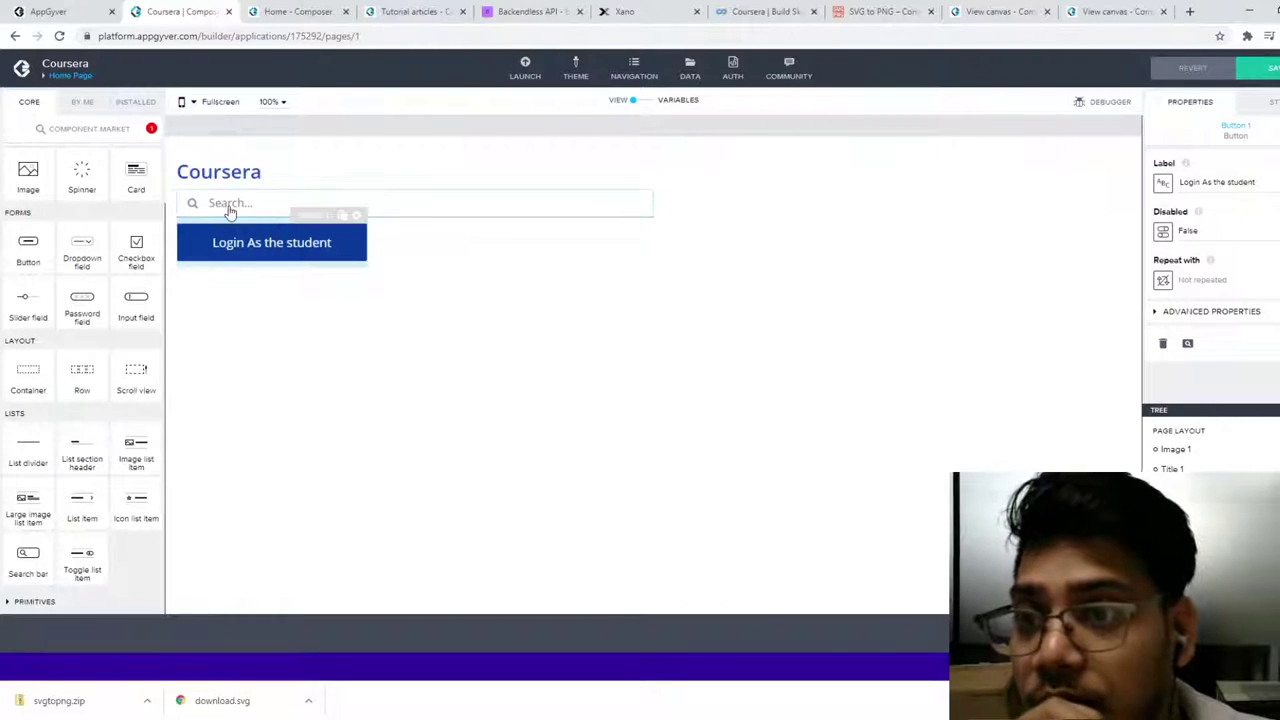
left_click(229, 203)
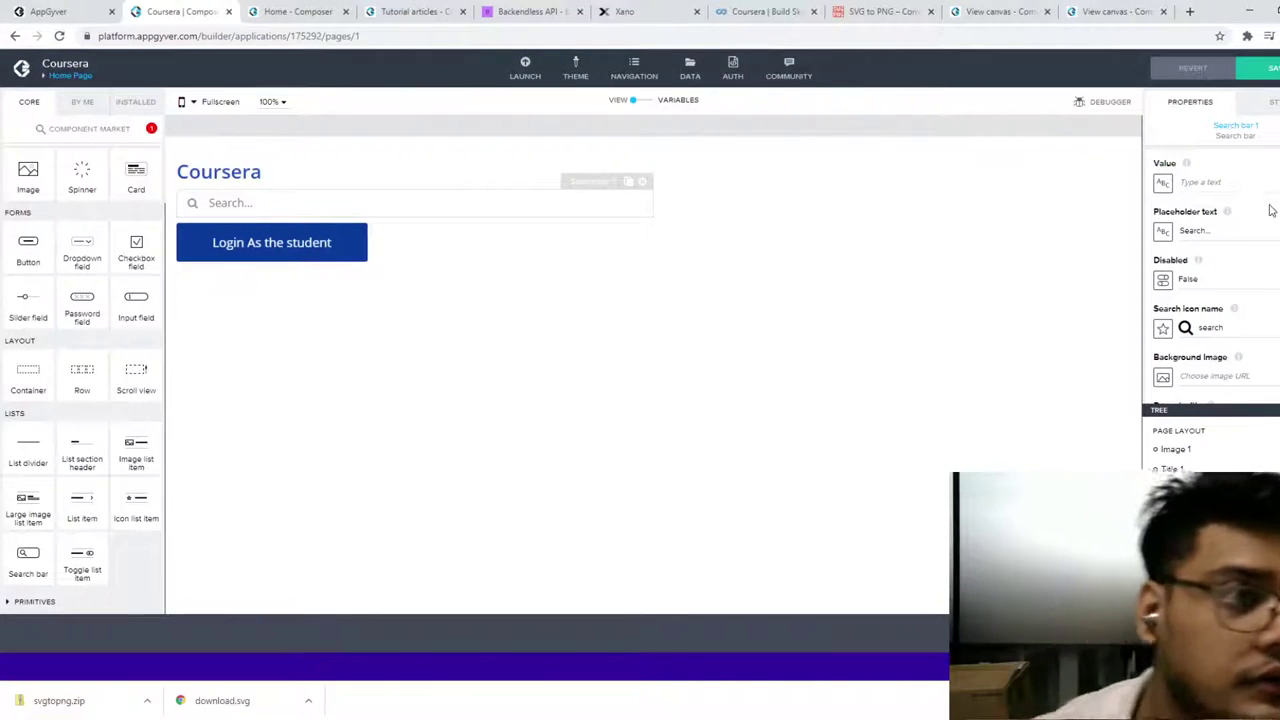
left_click(254, 205)
left_click(375, 209)
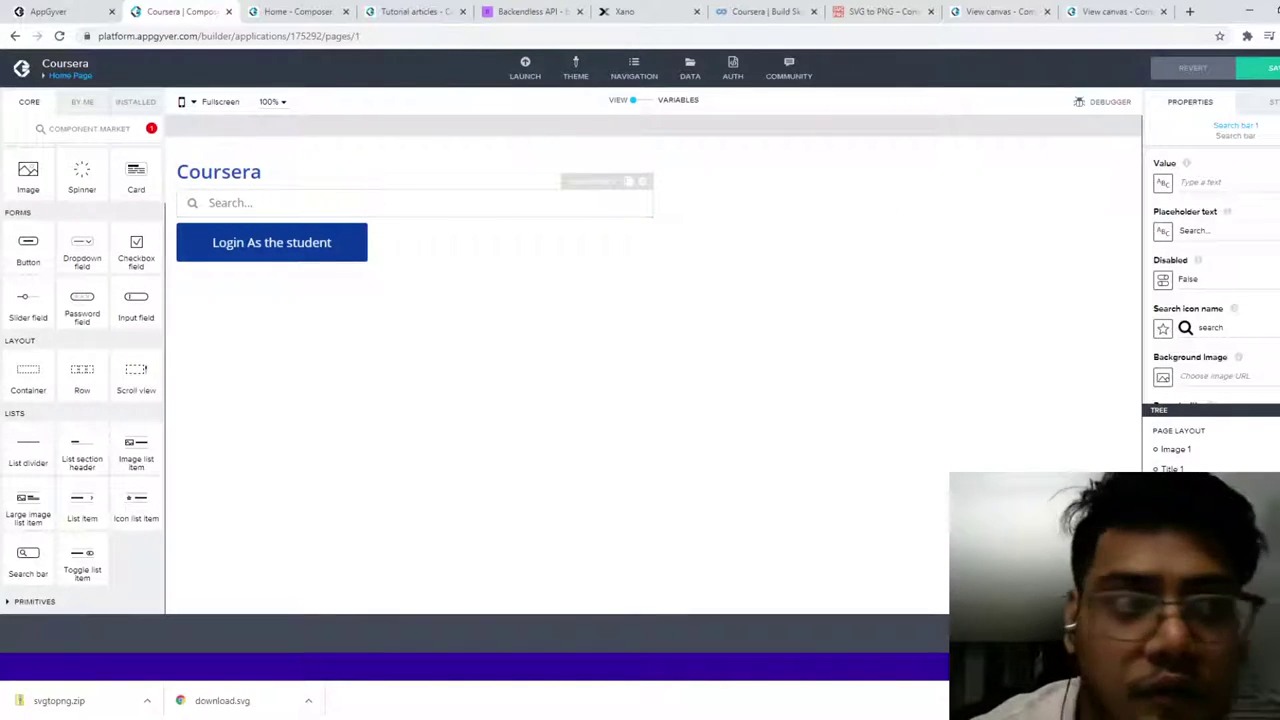
left_click(1236, 328)
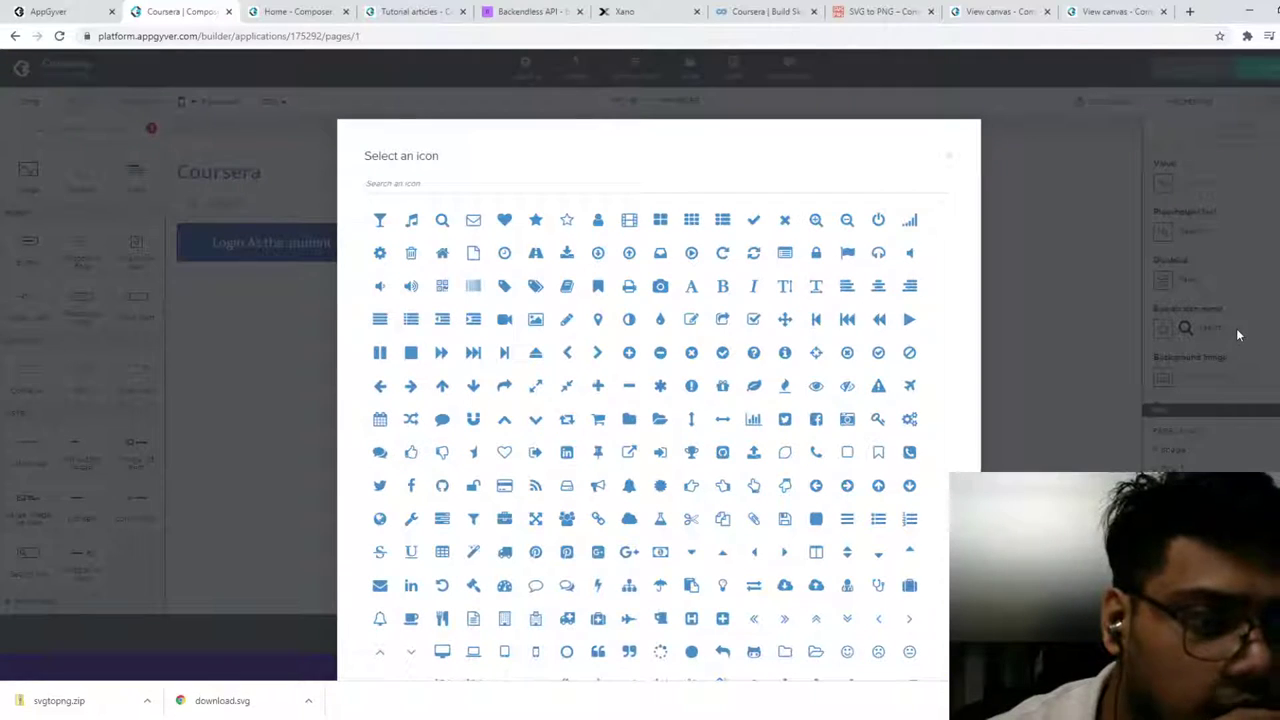
left_click(1146, 167)
scroll(1240, 373, "down", 1)
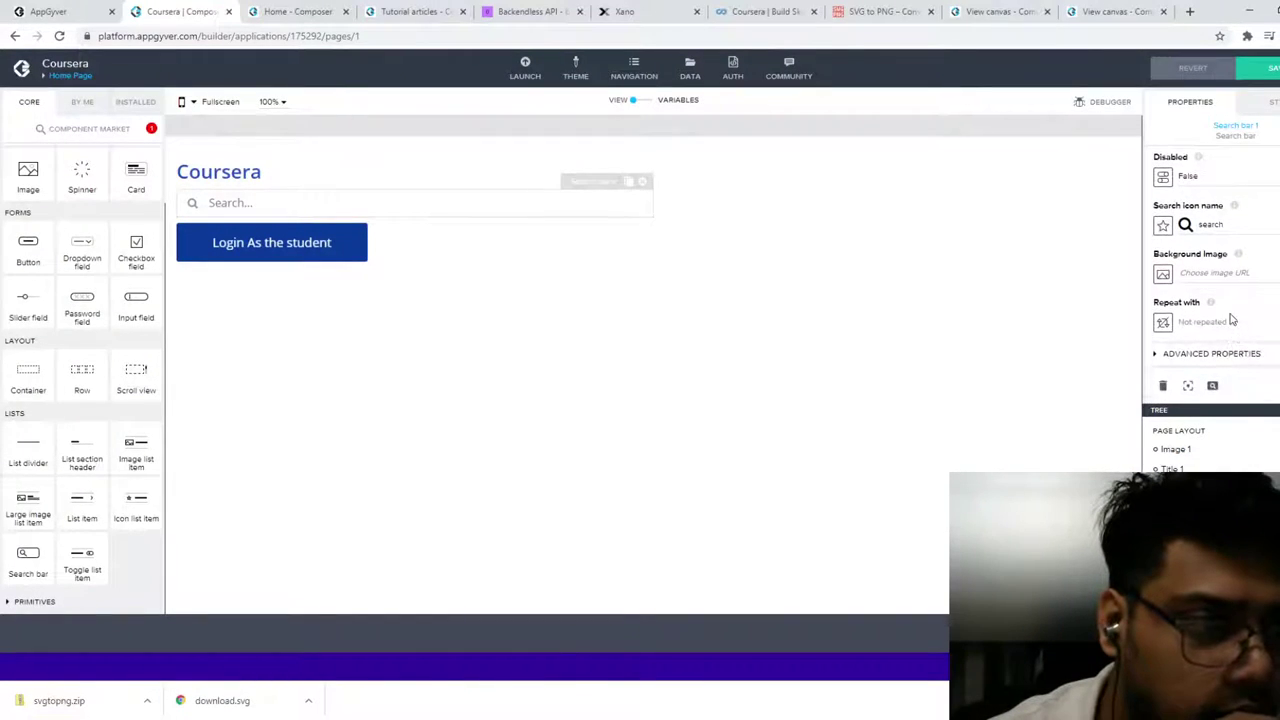
left_click(1221, 355)
scroll(1221, 369, "down", 2)
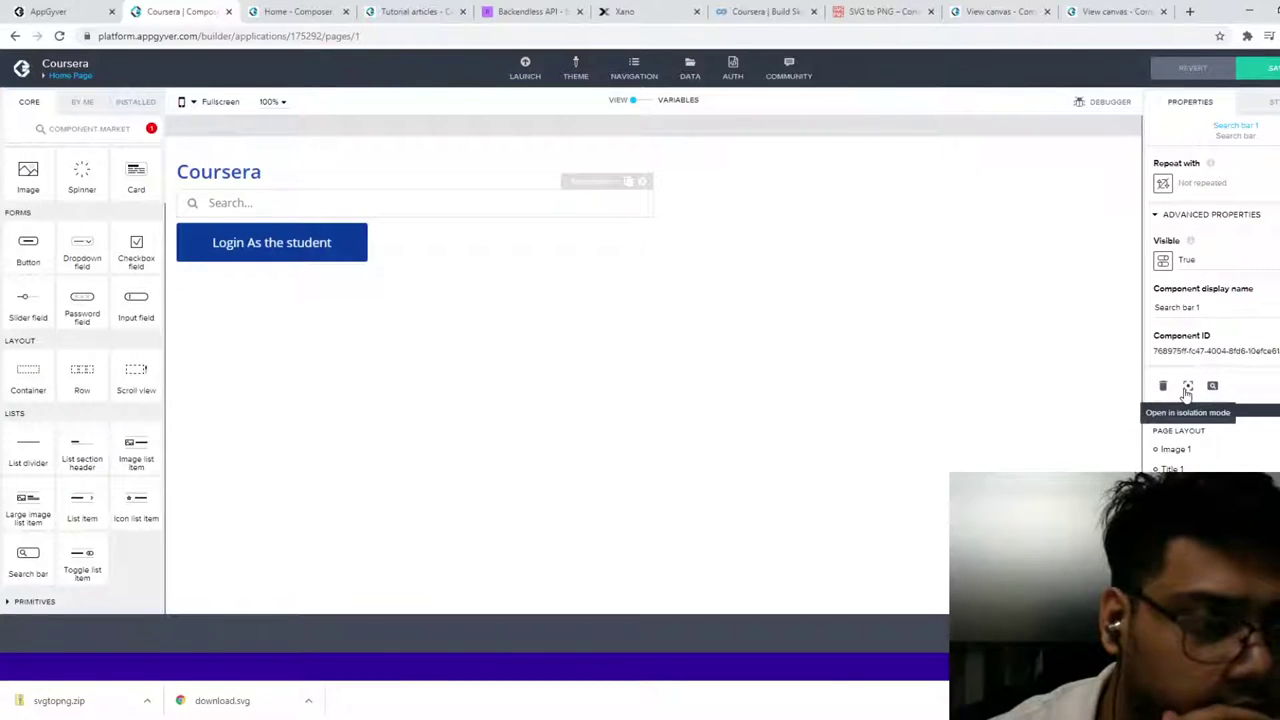
scroll(1220, 323, "up", 5)
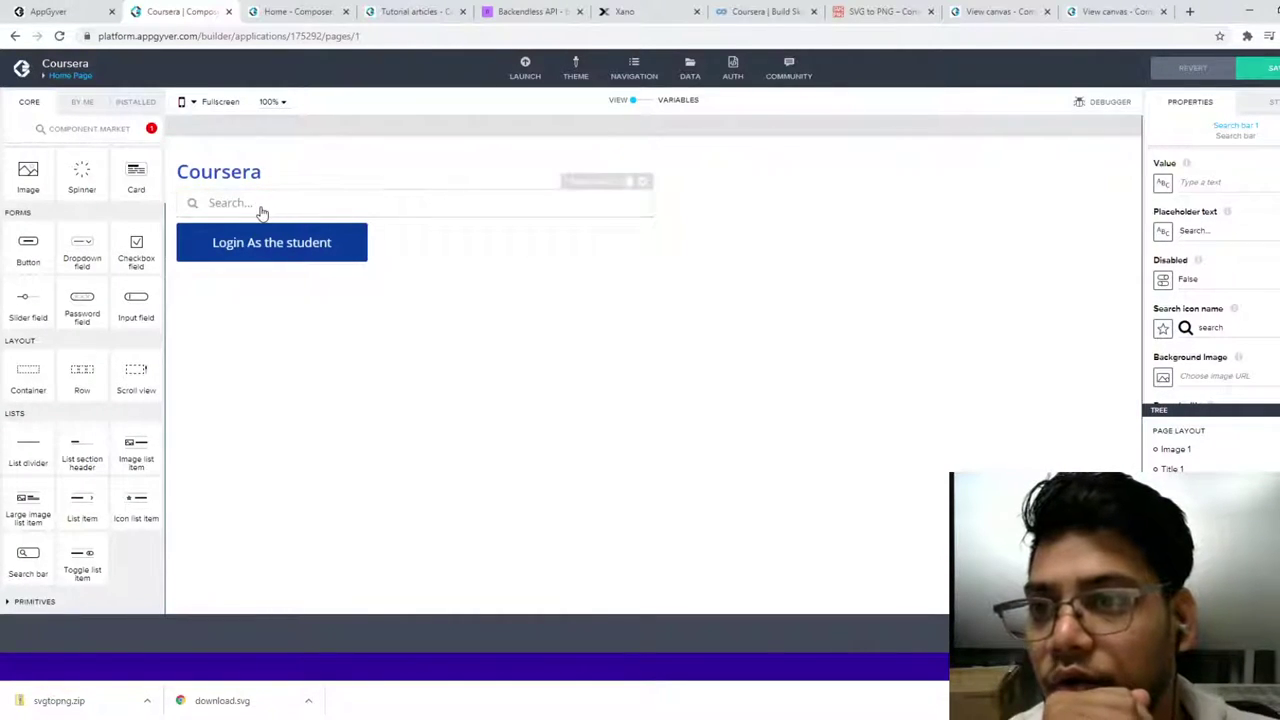
Step: Try the search bar below the login button and move it back above the button
mouse_move(270, 205)
left_mouse_down()
mouse_move(297, 172)
mouse_move(292, 200)
left_mouse_up()
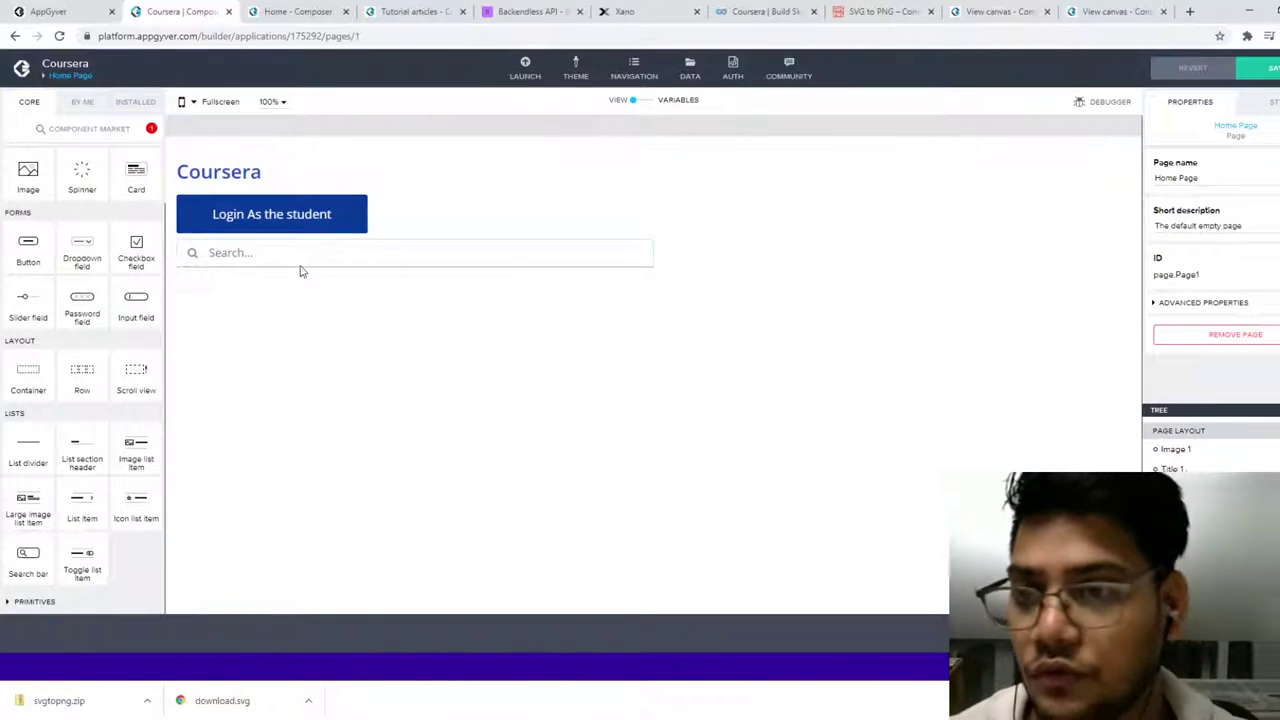
left_click_drag(243, 254, 250, 196)
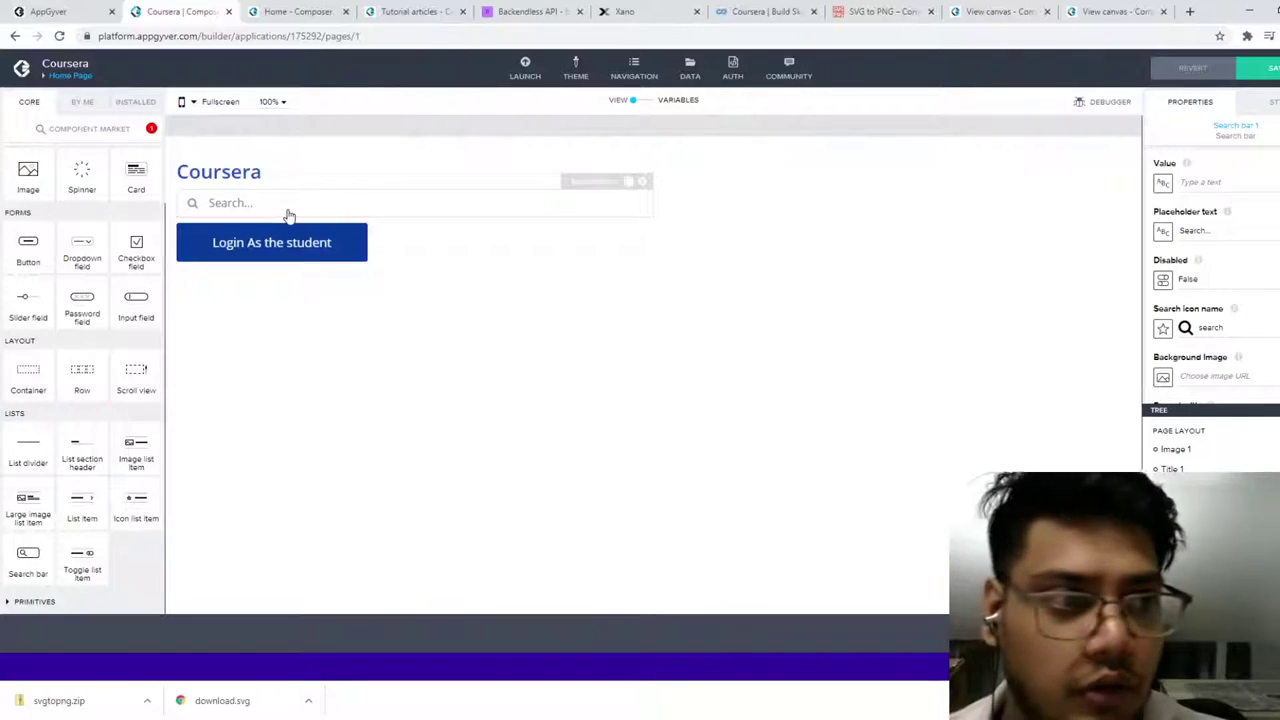
Step: Set the search bar's placeholder text to "What you want to learn.."
left_click(1272, 103)
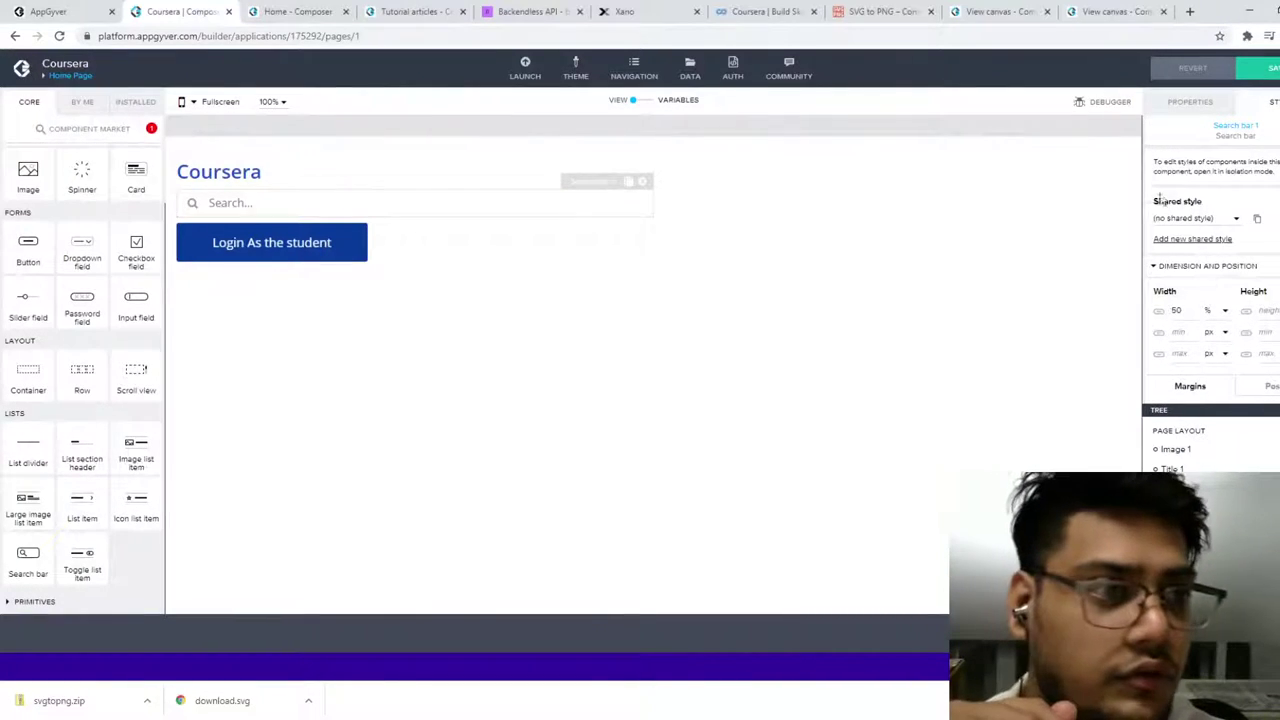
left_click(1189, 102)
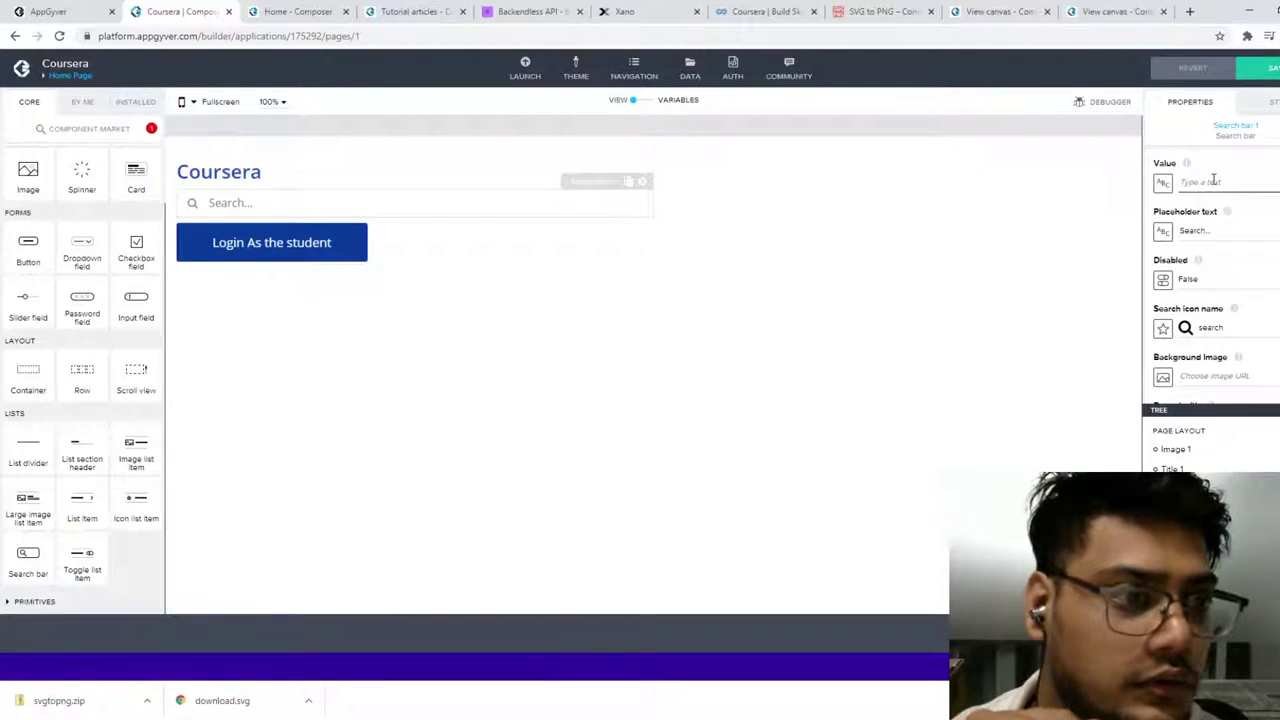
left_click_drag(1225, 231, 1181, 230)
type("What you want to lear")
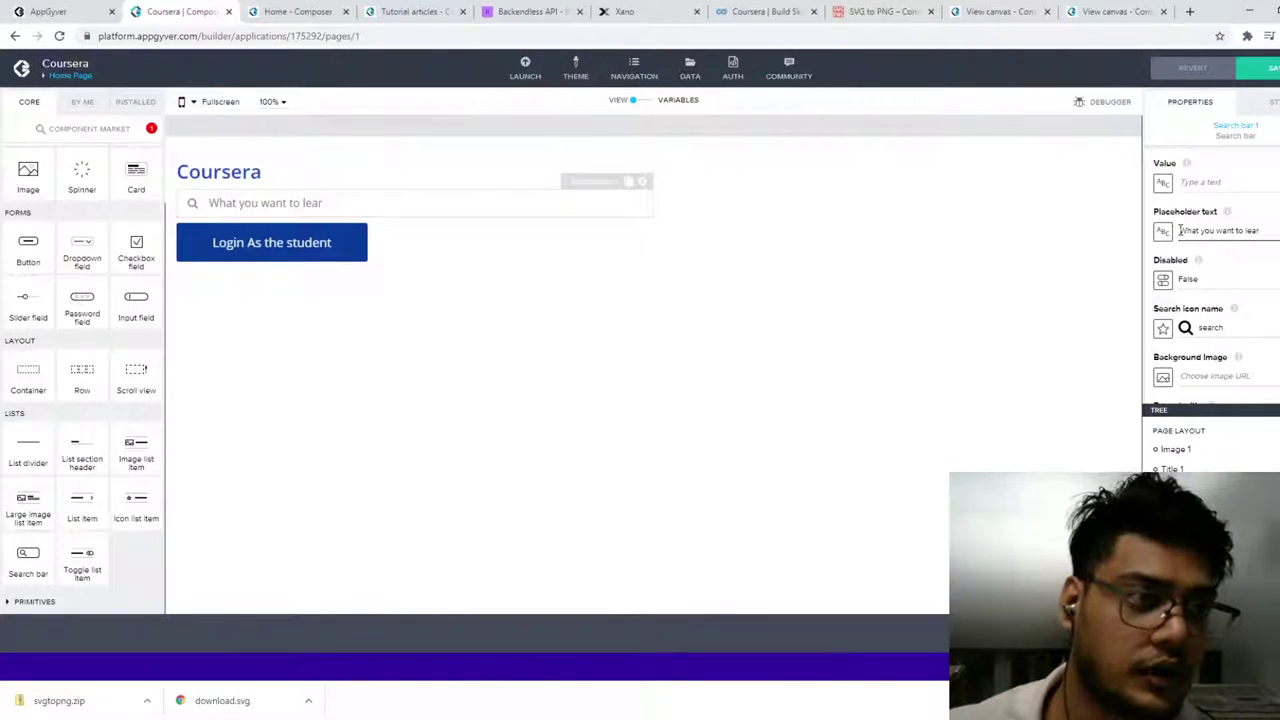
type("n..")
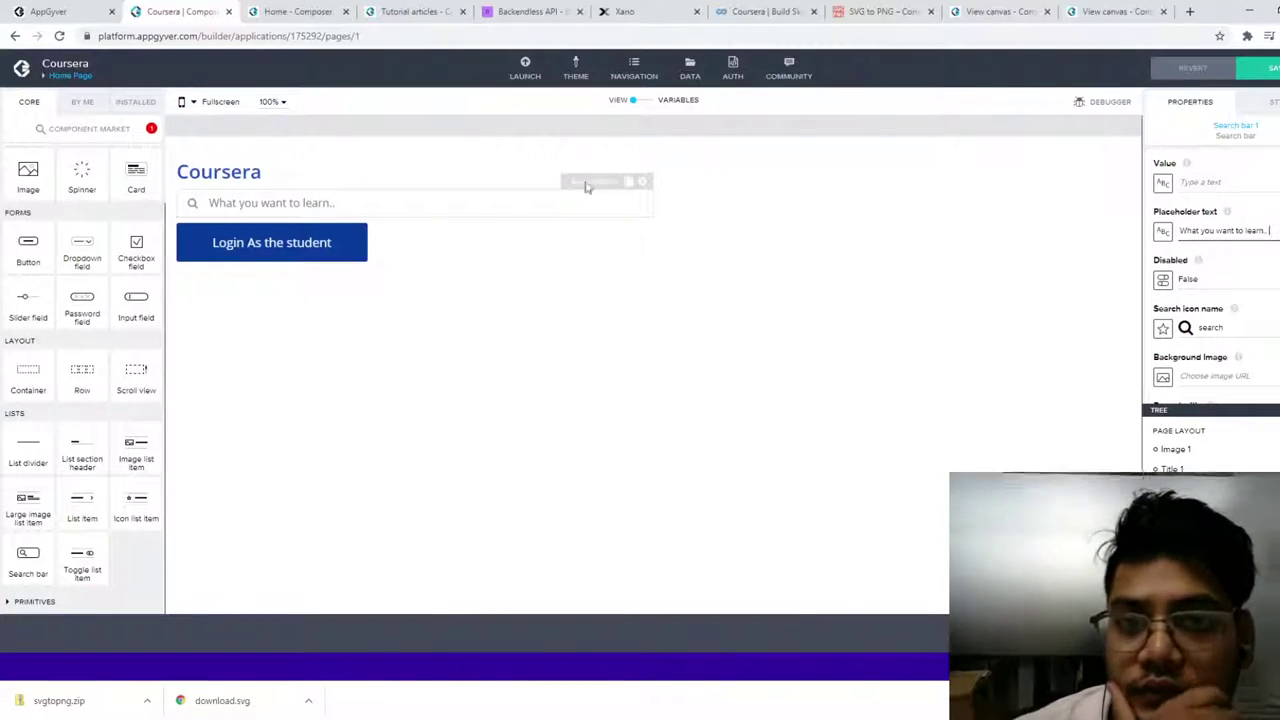
left_click(683, 333)
Step: Examine the search bar's icon setting, and its component properties and advanced options in isolation mode
left_click(382, 203)
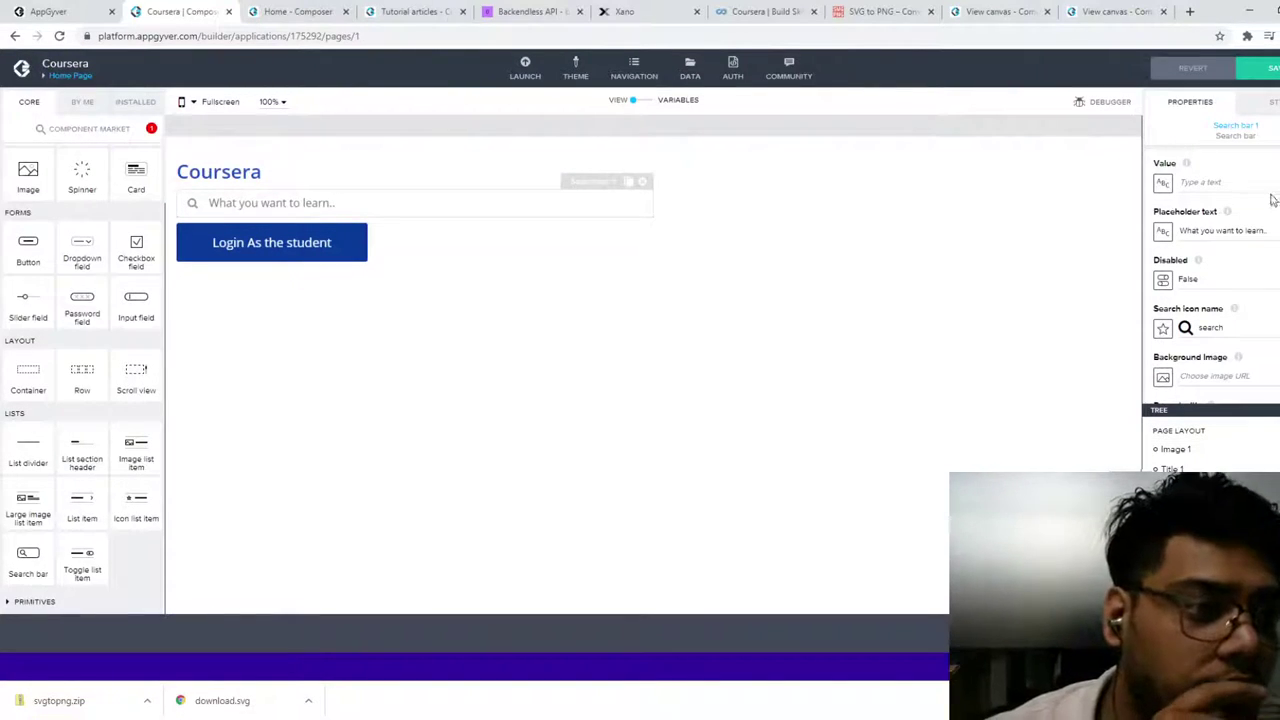
left_click(1250, 336)
left_click(1117, 281)
scroll(1210, 280, "down", 2)
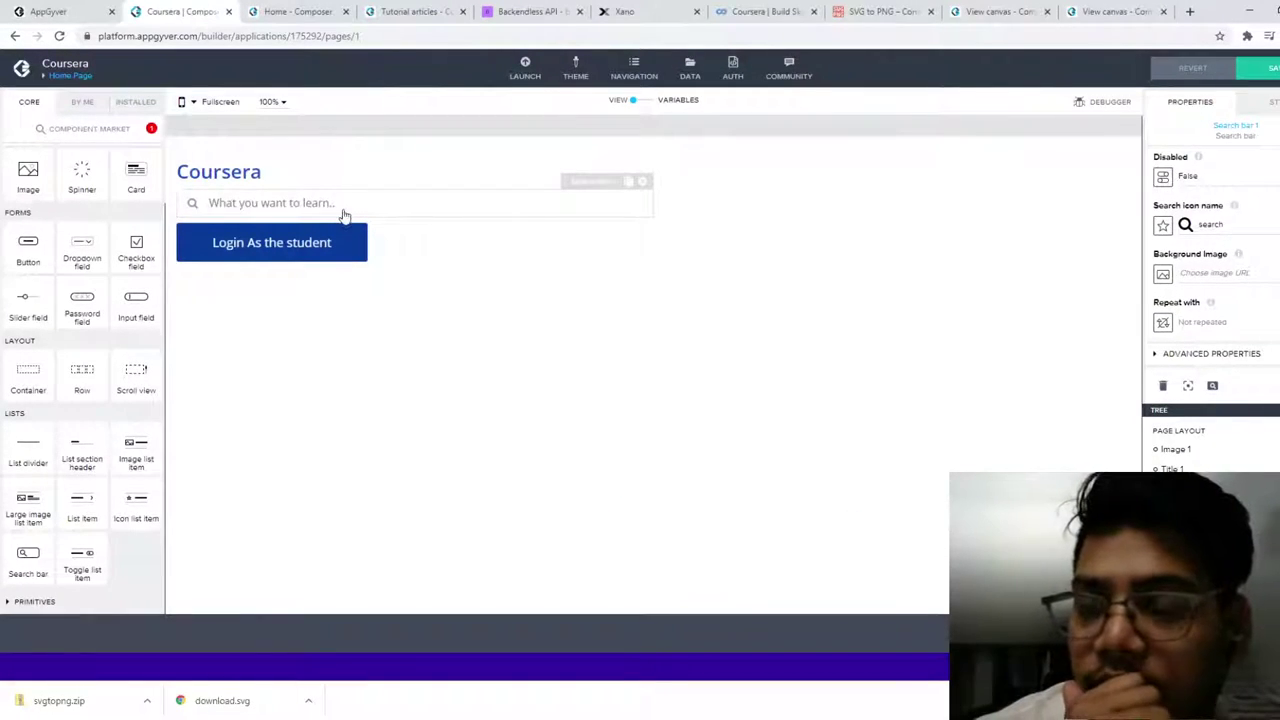
left_click(1188, 386)
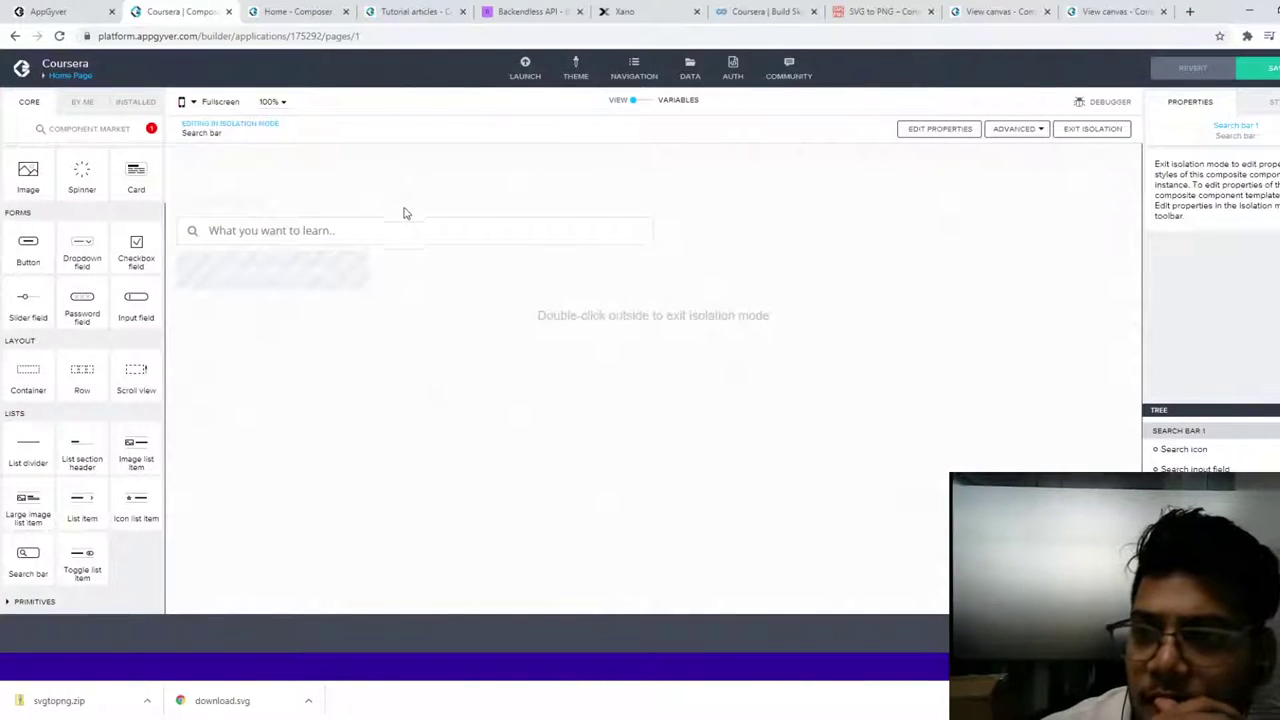
left_click(955, 131)
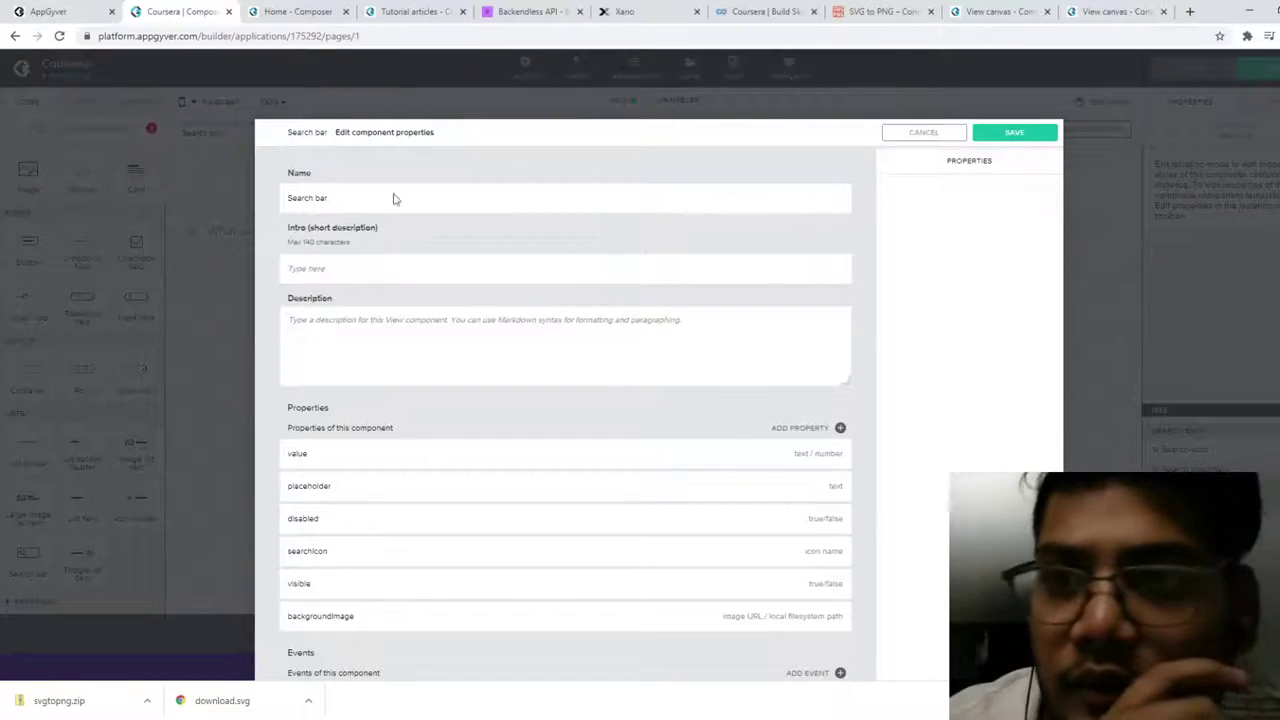
left_click(423, 314)
scroll(423, 314, "down", 1)
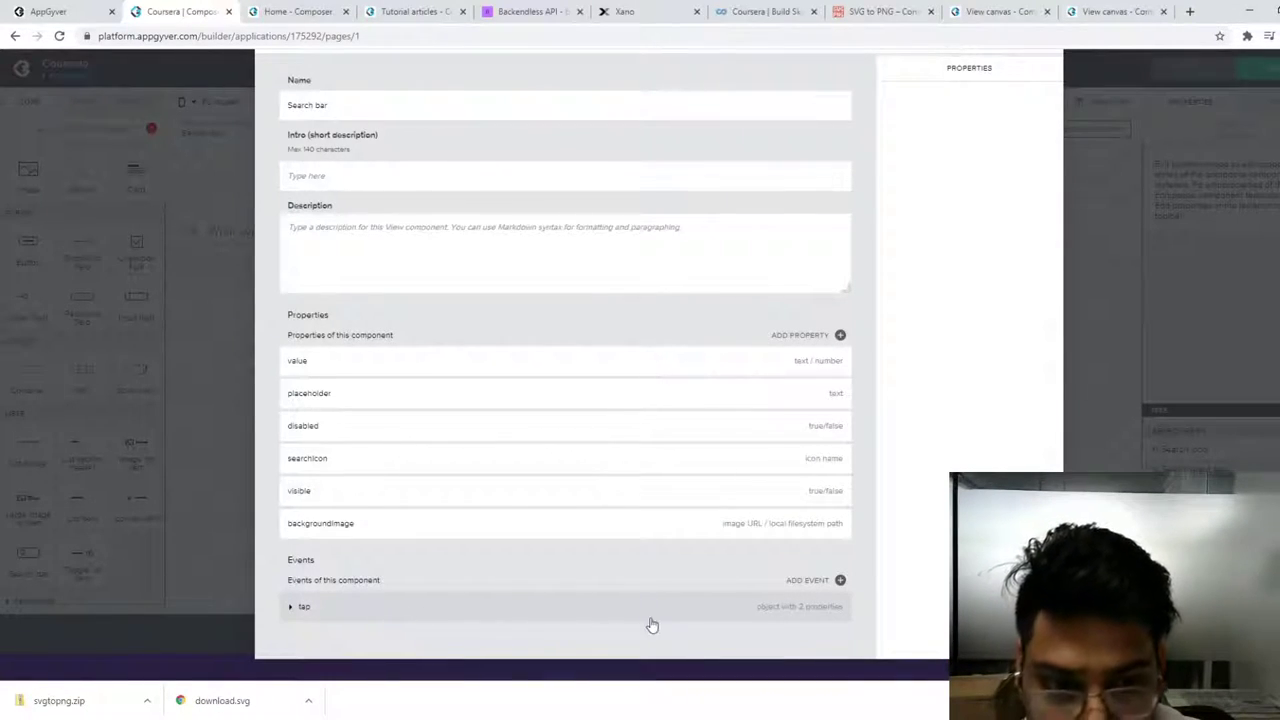
scroll(477, 297, "up", 1)
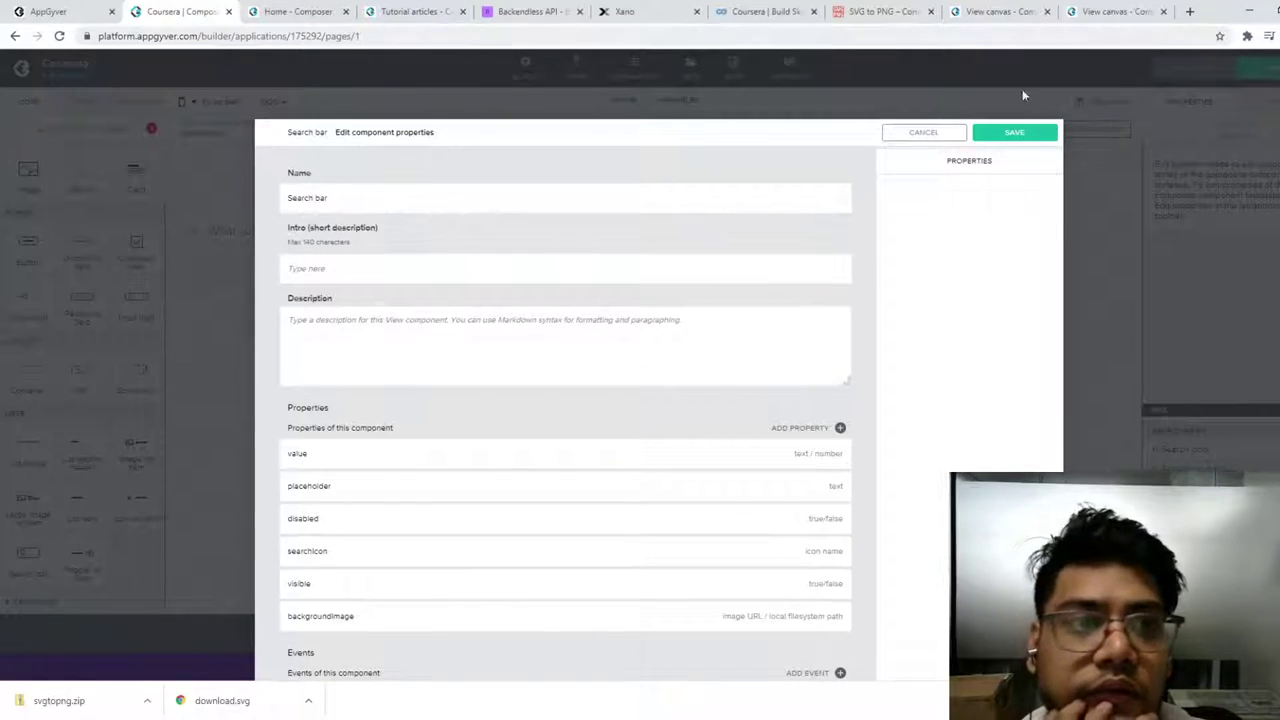
left_click(925, 132)
left_click(1018, 132)
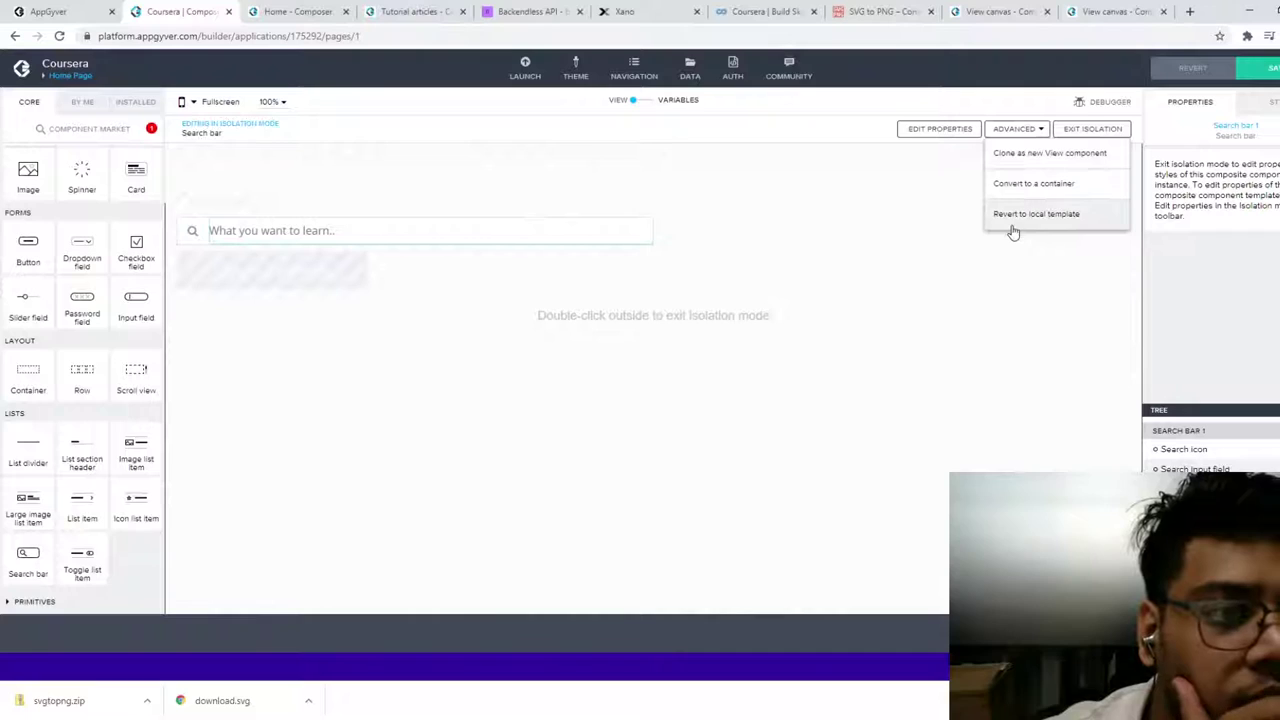
left_click(1110, 130)
left_click(1108, 132)
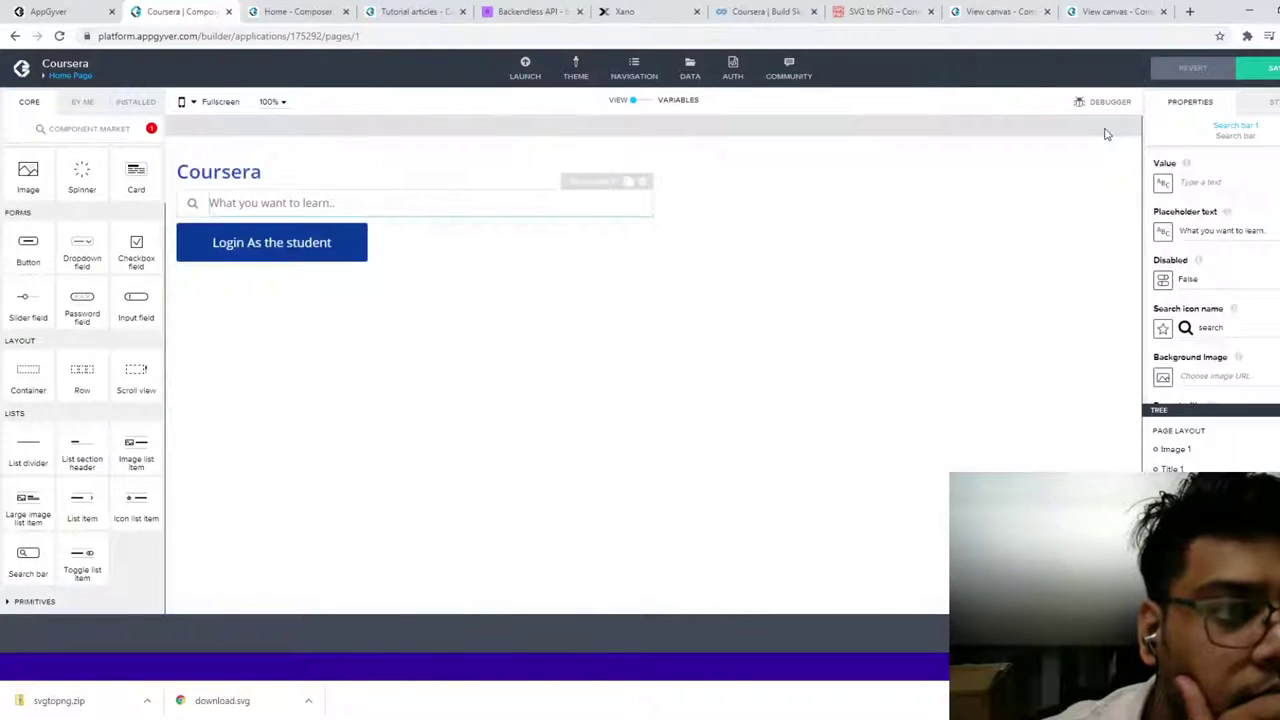
Step: Align the search bar horizontally to the middle of the page in its dimension and position styles
left_click(1273, 102)
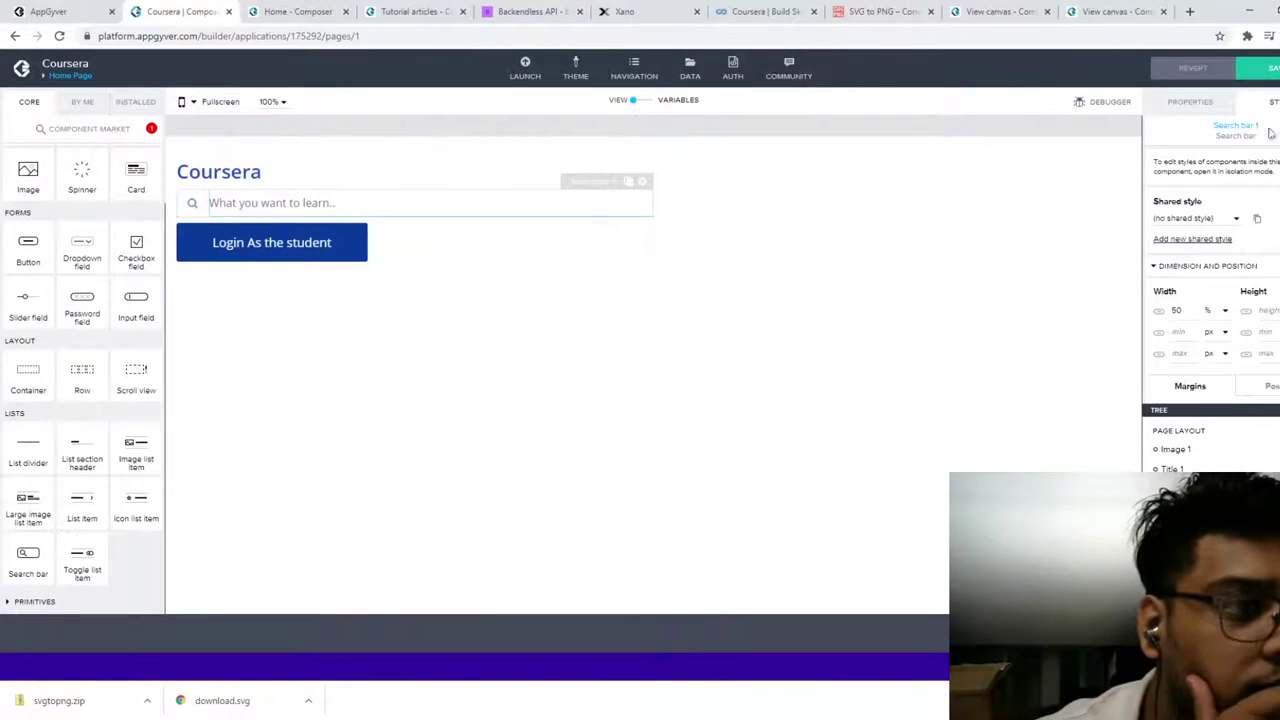
left_click(1181, 268)
left_click(1180, 290)
scroll(1185, 295, "down", 2)
scroll(1187, 297, "up", 2)
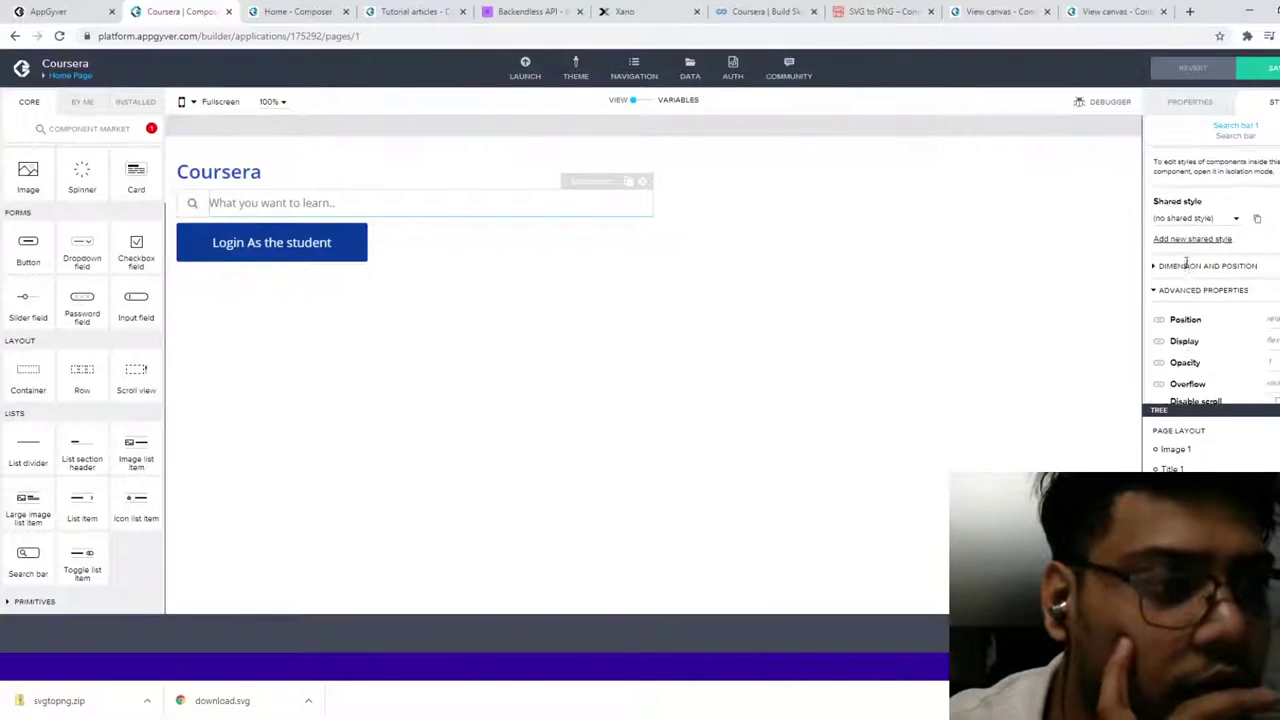
left_click(1183, 289)
left_click(1188, 268)
scroll(1177, 285, "down", 5)
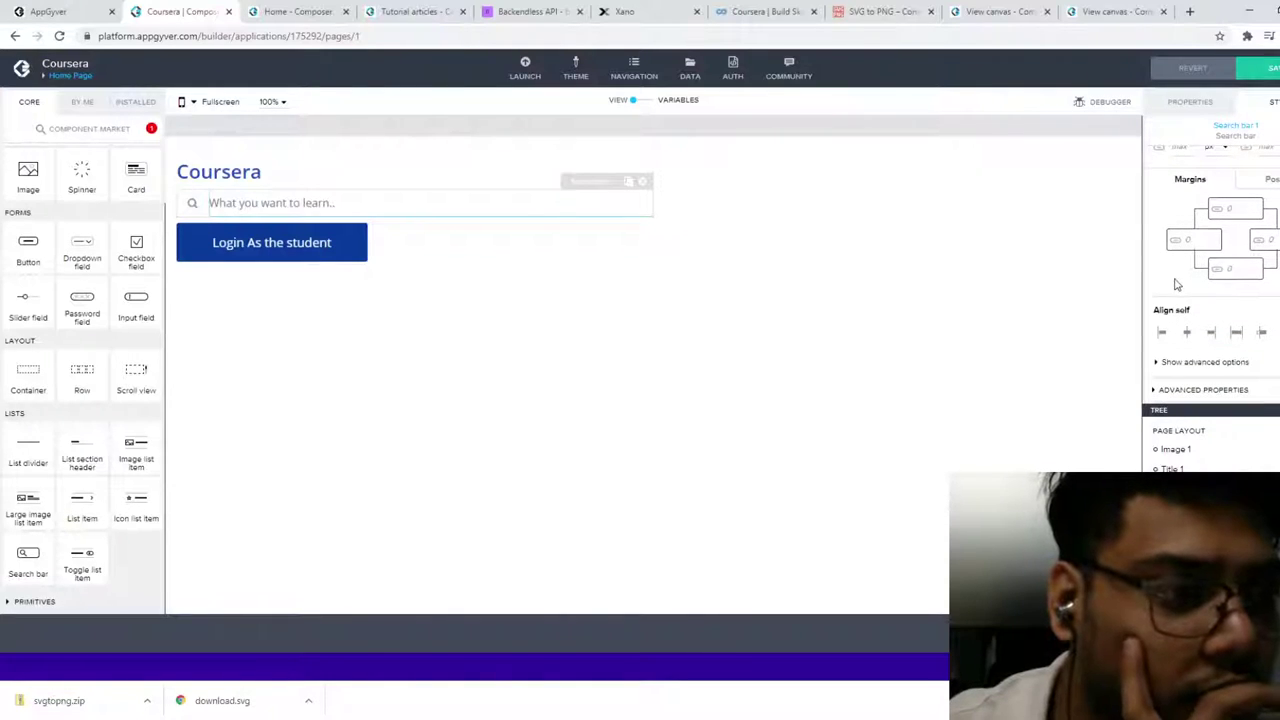
left_click(1261, 338)
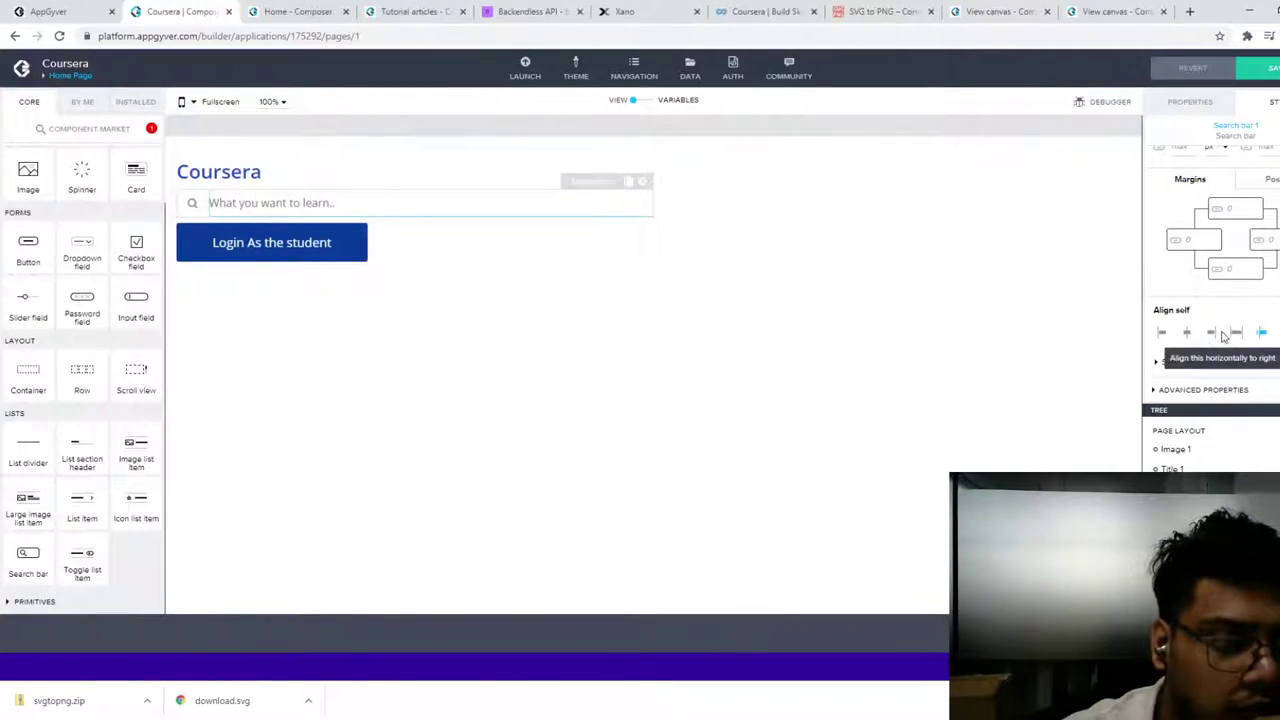
left_click(1216, 336)
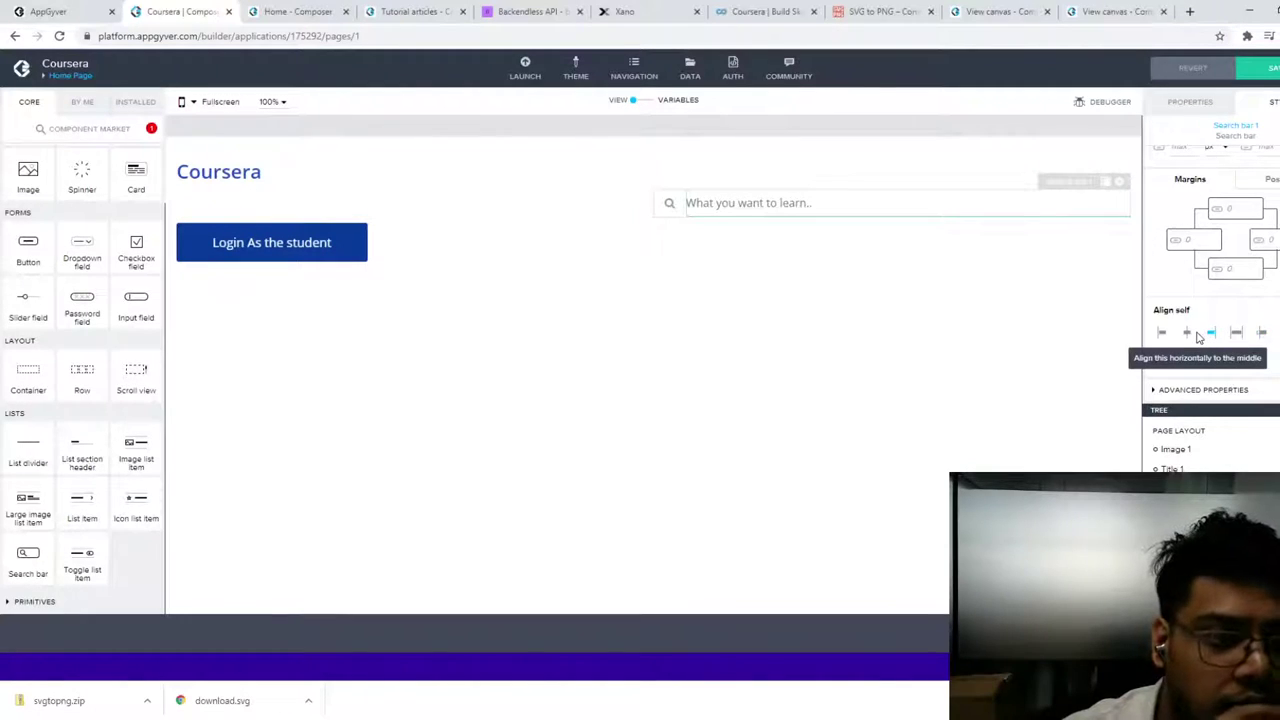
left_click(1190, 336)
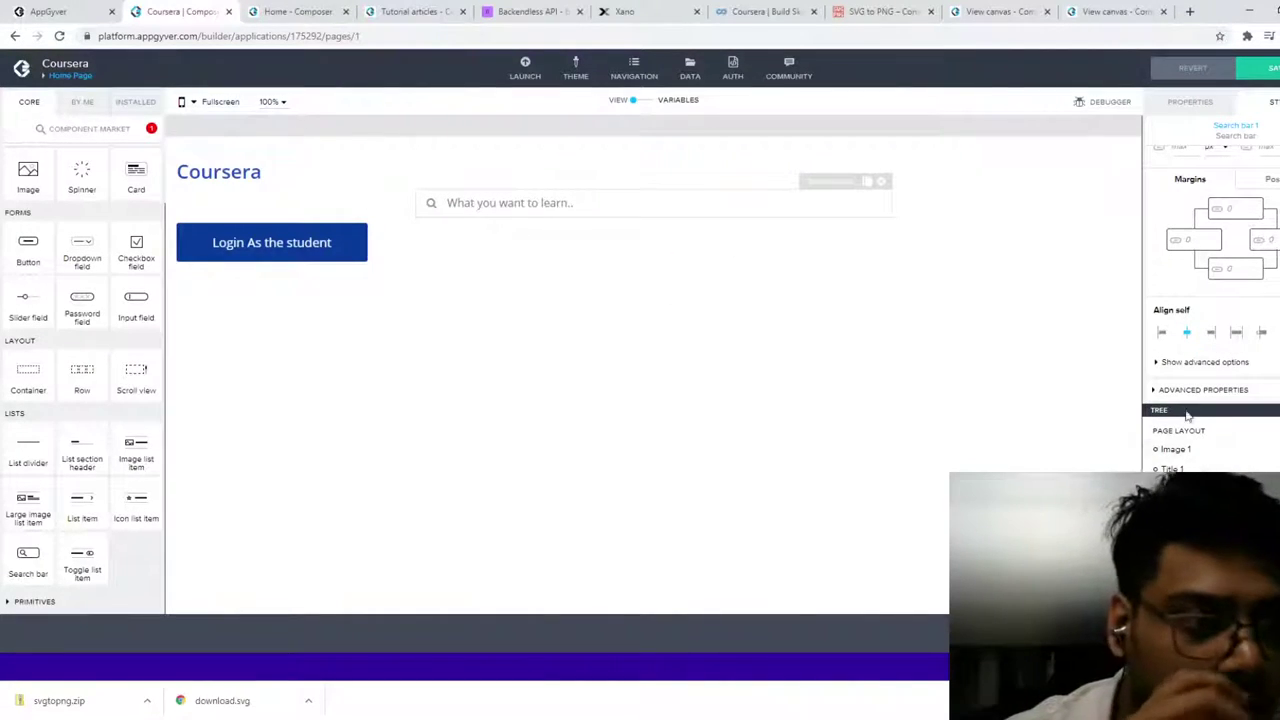
Step: Review the search bar's flex options and set its display to flex in the advanced style properties
left_click(1175, 363)
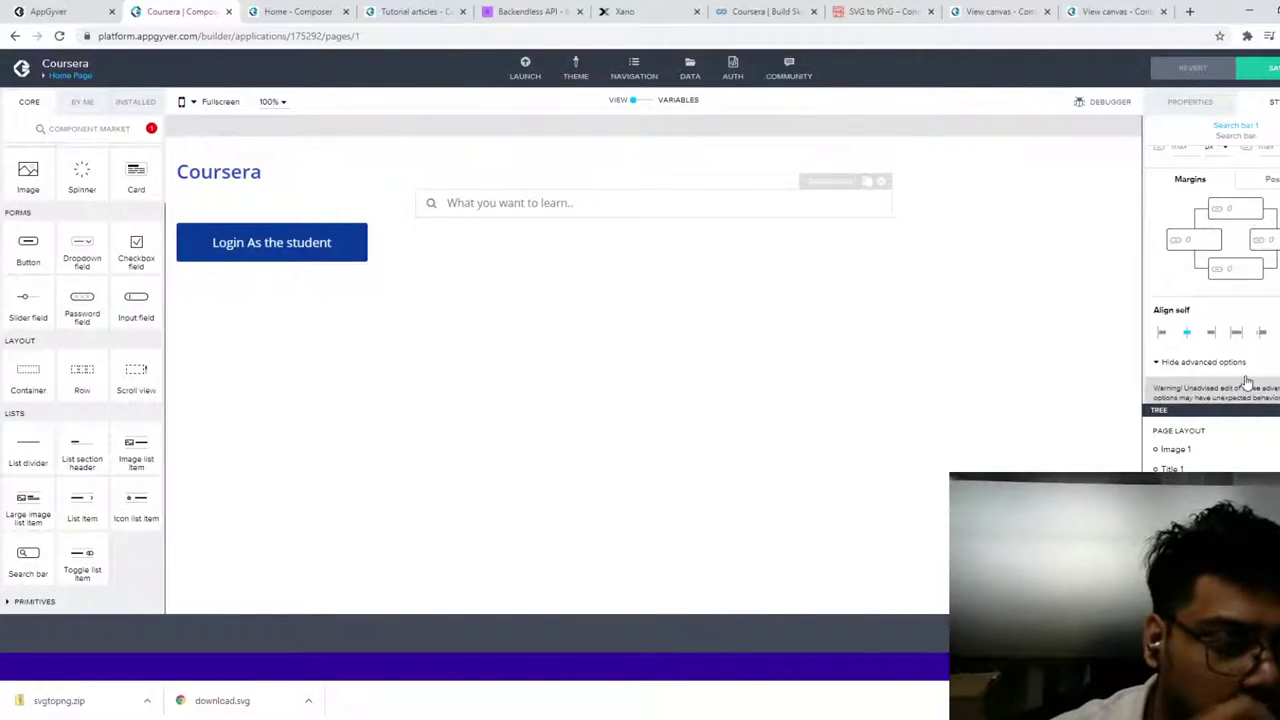
scroll(1247, 383, "down", 2)
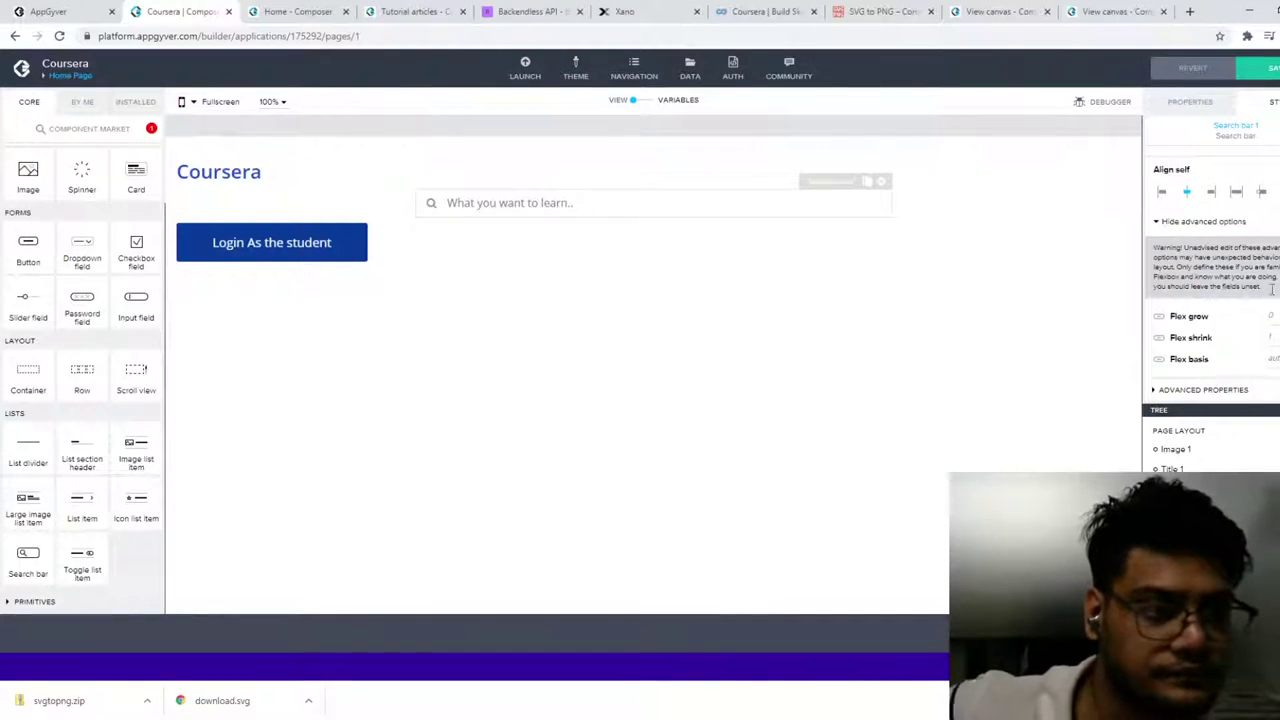
left_click(1237, 390)
scroll(1229, 366, "down", 3)
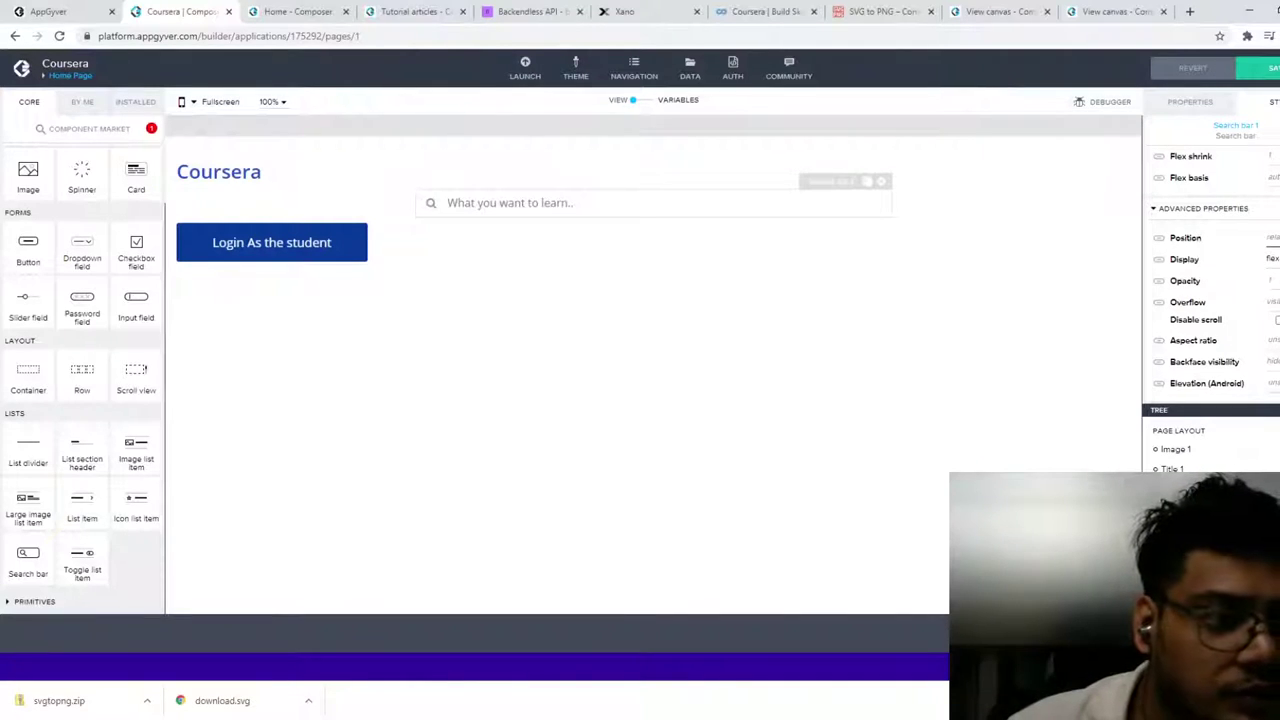
Step: Move the search bar up beside the Coursera title, in the middle of the page header
left_click(230, 172)
left_click_drag(231, 174, 230, 168)
left_click(441, 160)
mouse_move(476, 163)
left_mouse_down()
mouse_move(475, 183)
mouse_move(474, 166)
left_mouse_up()
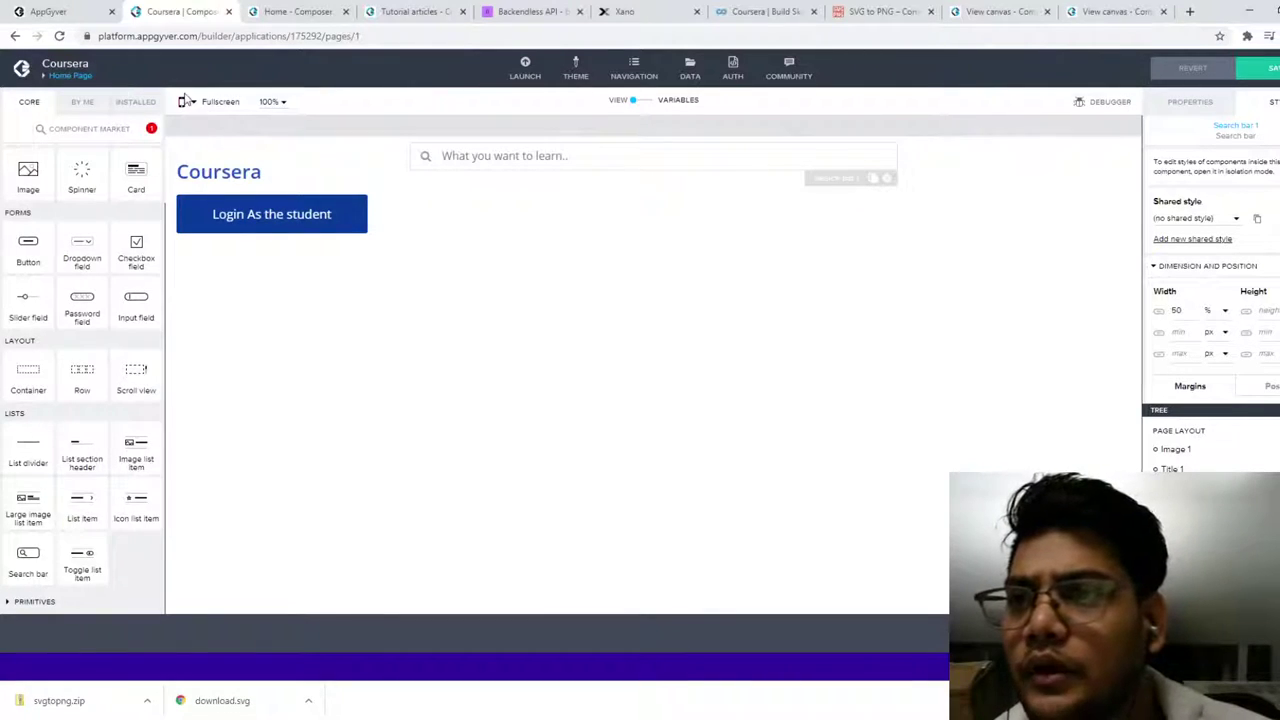
Step: Preview the page at the One Plus 3 (480px) width and return to the Fullscreen web view
left_click(205, 101)
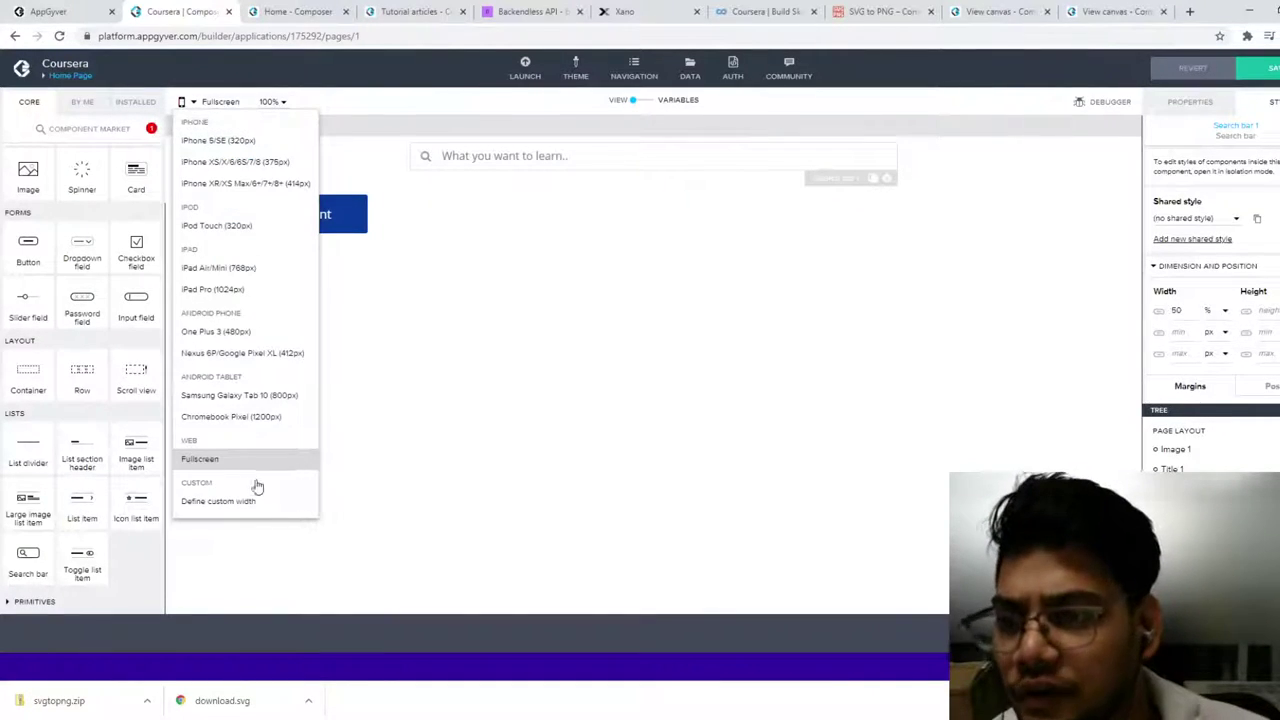
left_click(216, 331)
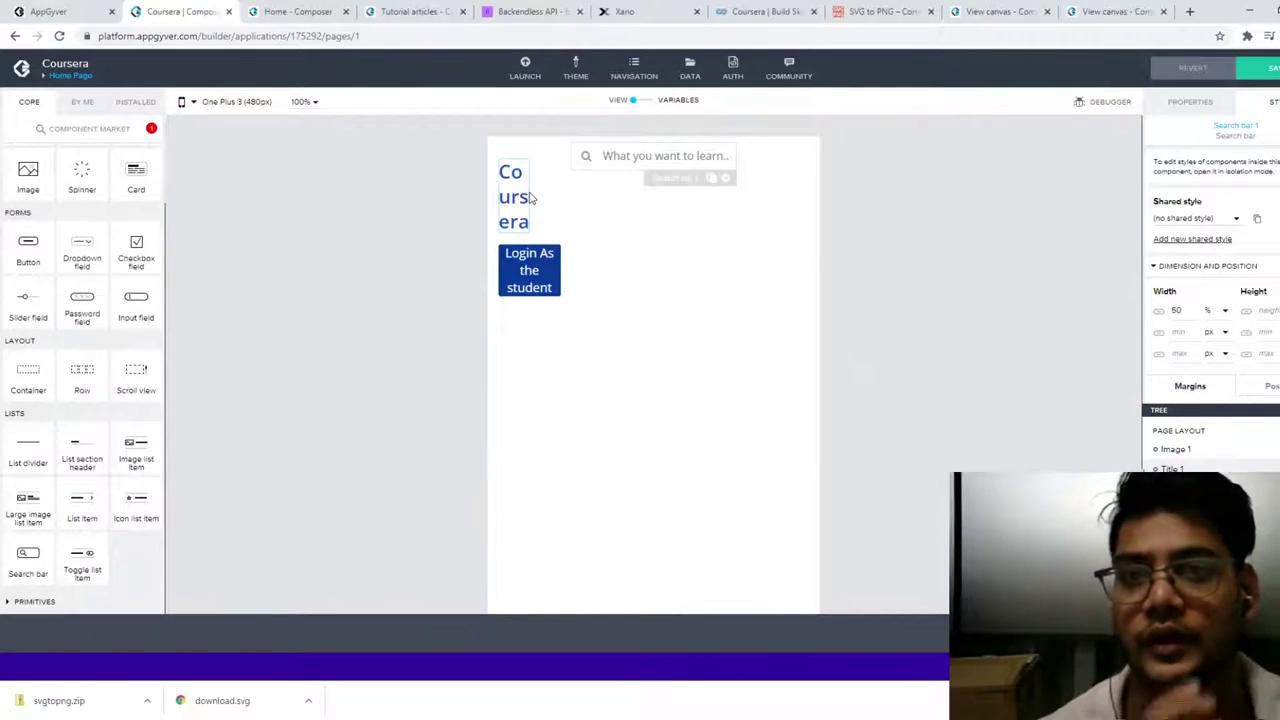
left_click(229, 104)
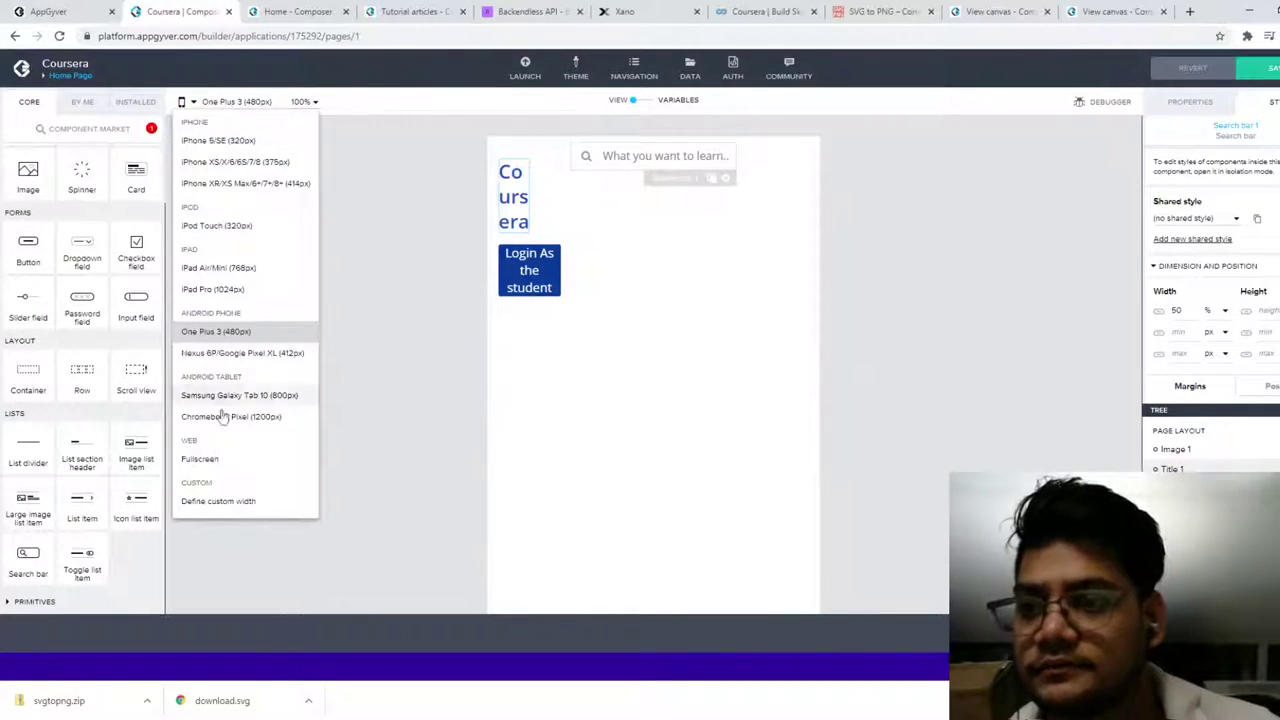
left_click(223, 460)
Step: Try the Coursera title below the student login button and move it back above the button
left_click(585, 175)
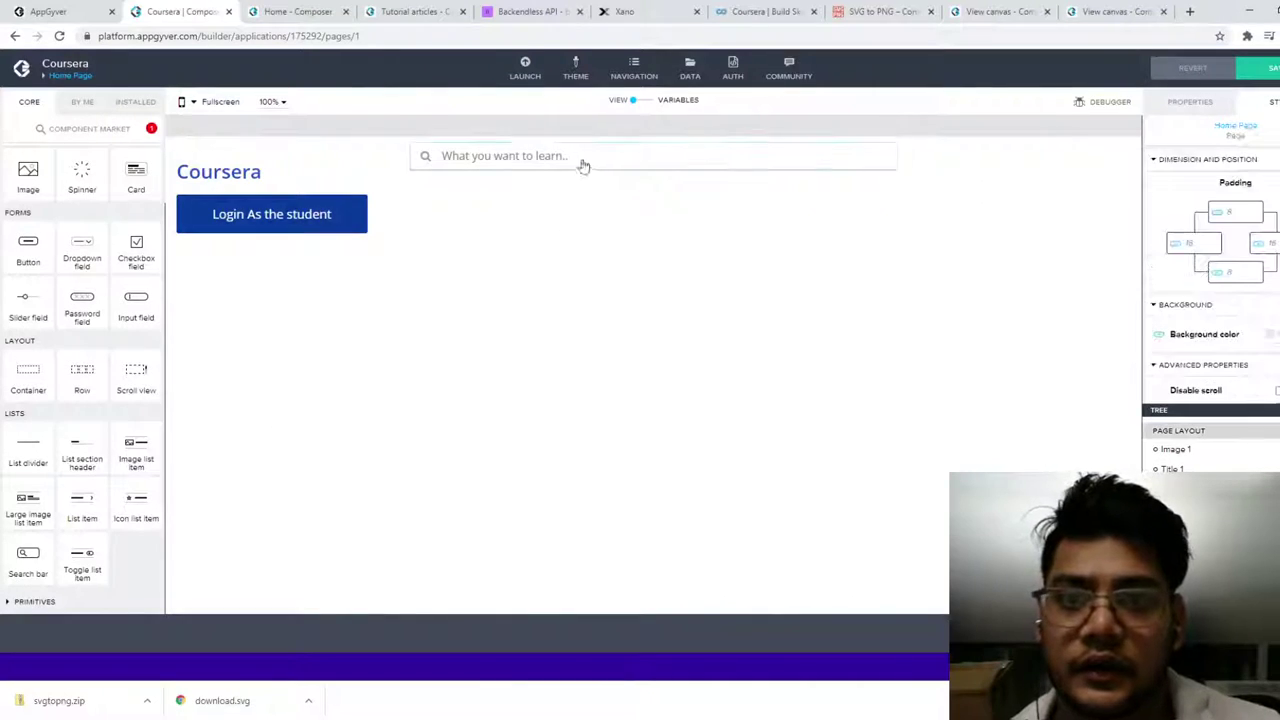
left_click(247, 172)
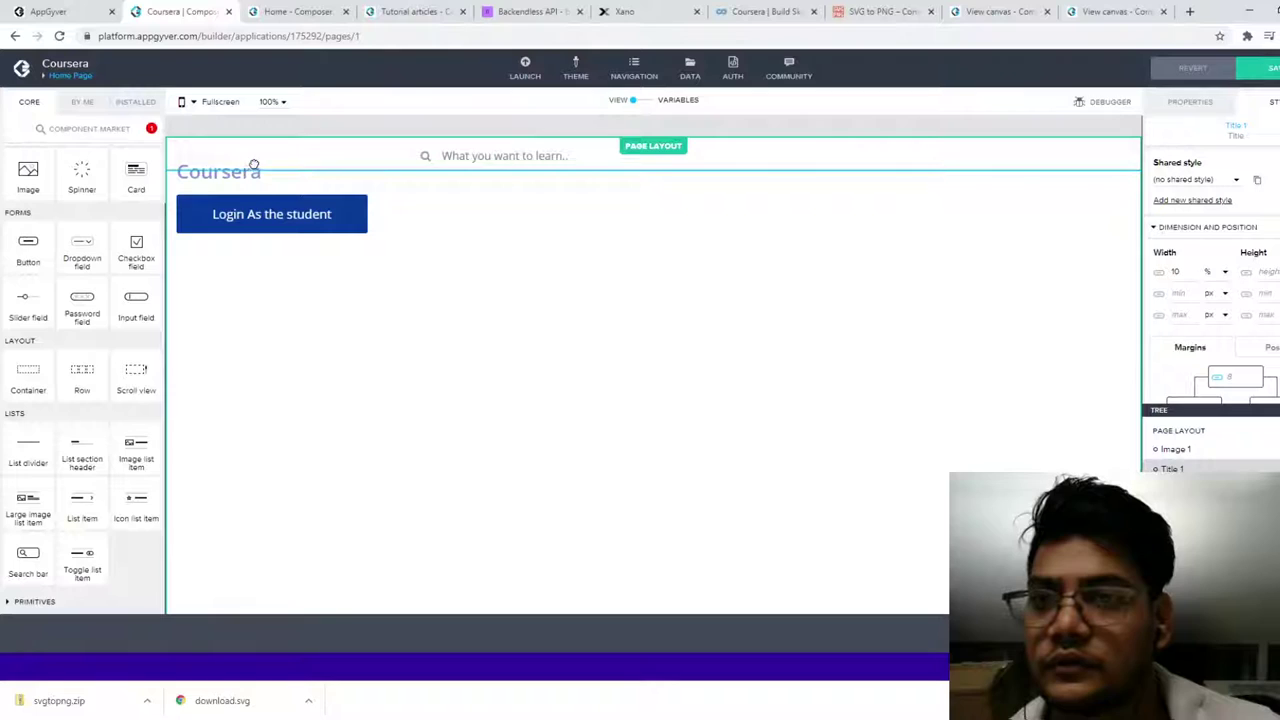
left_click_drag(253, 165, 300, 235)
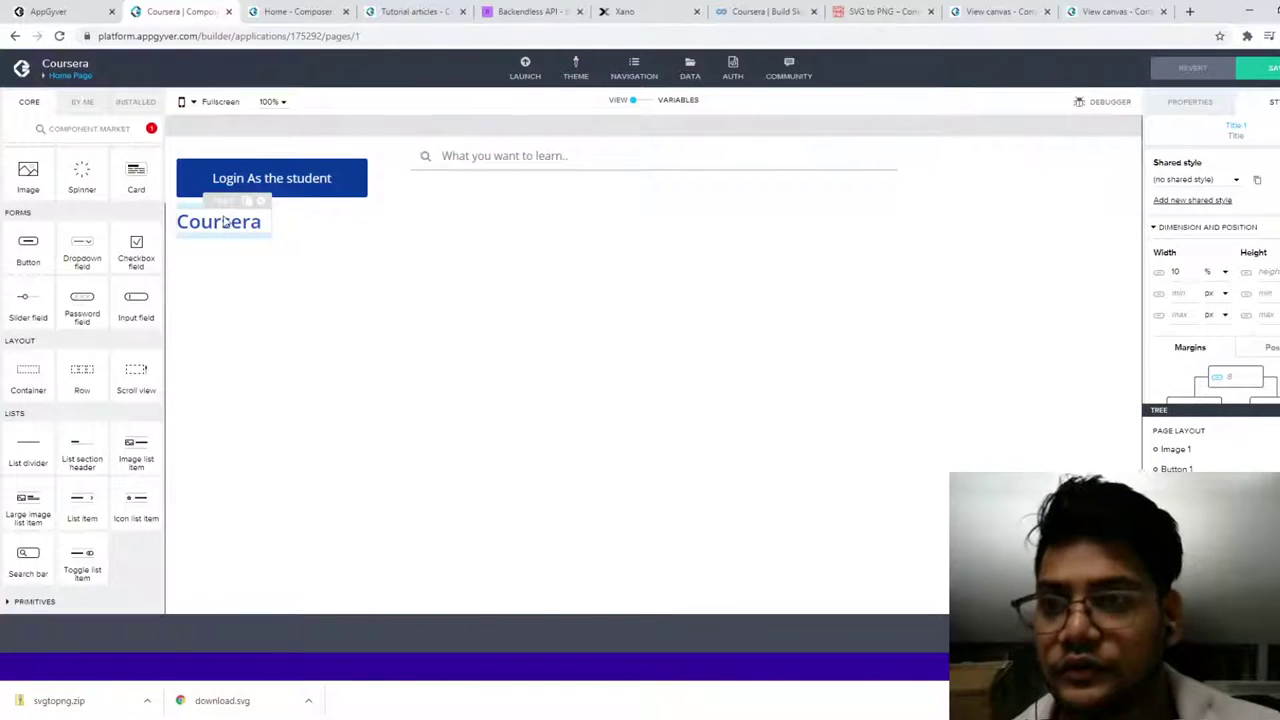
left_click_drag(222, 165, 222, 162)
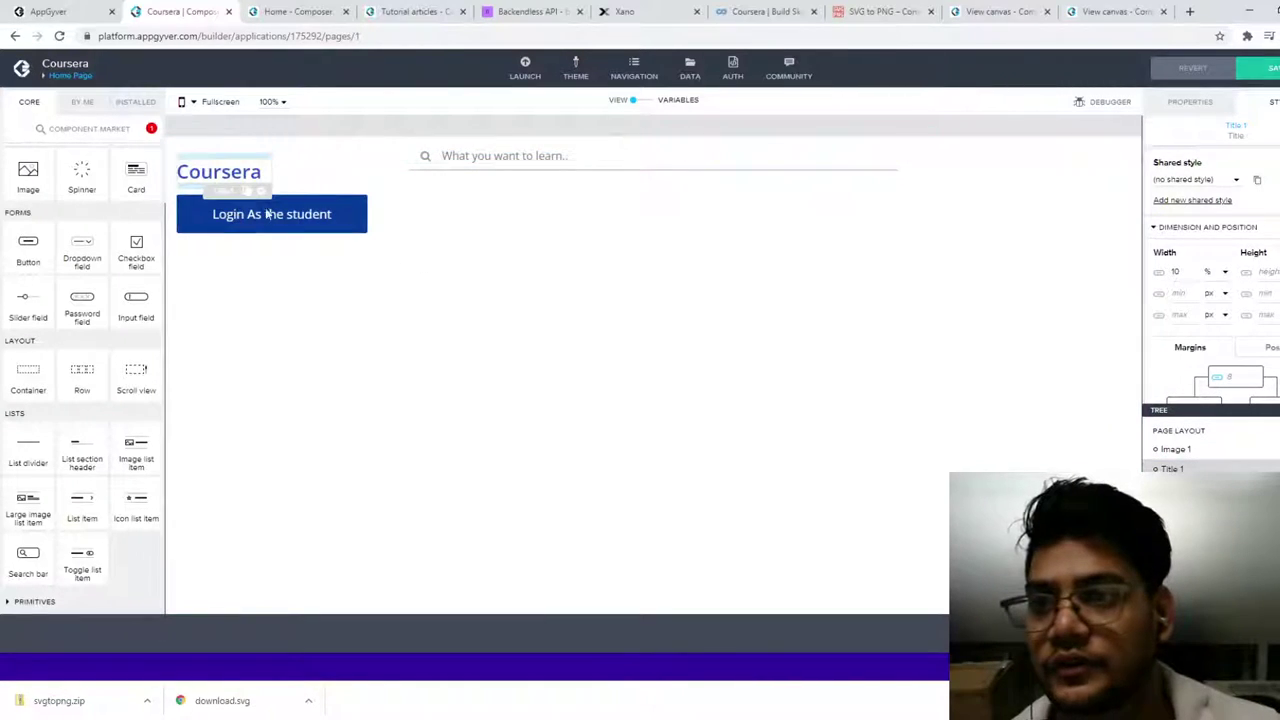
Step: Move the search bar out of the header row to below the student login button, in the middle of the page
left_click(523, 158)
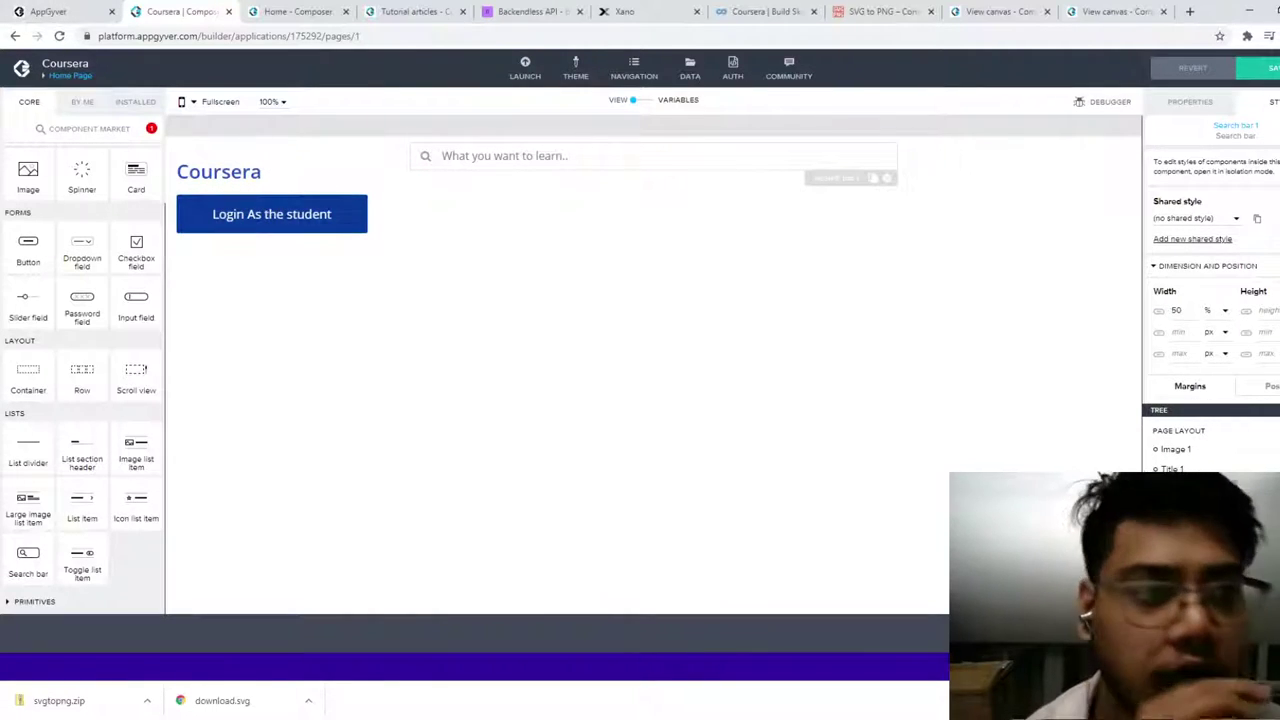
scroll(1240, 325, "down", 2)
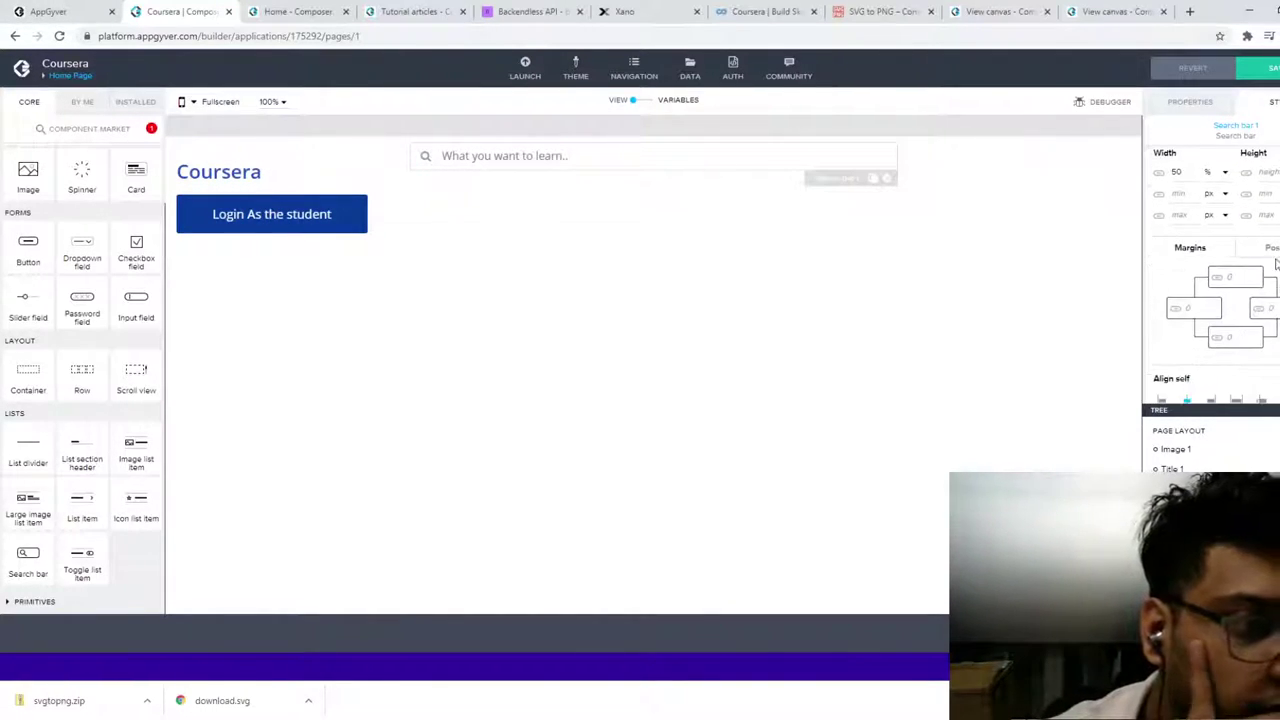
scroll(1246, 325, "down", 4)
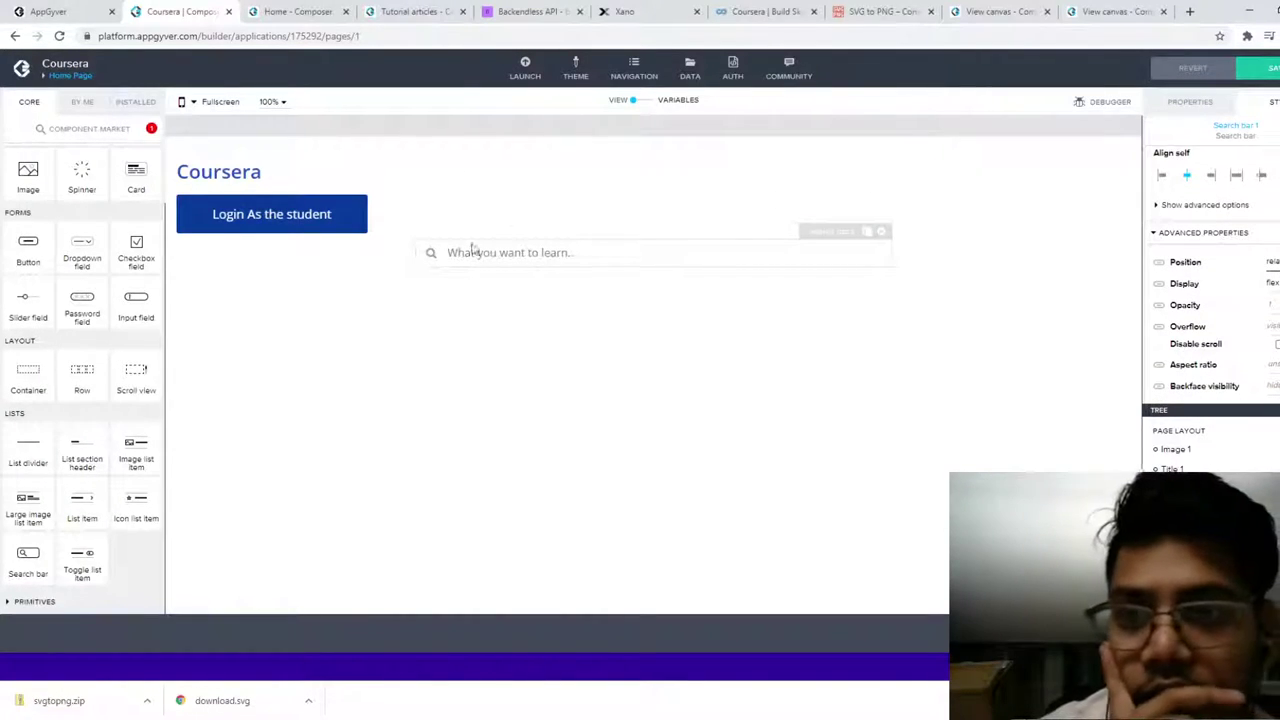
left_click_drag(606, 263, 582, 177)
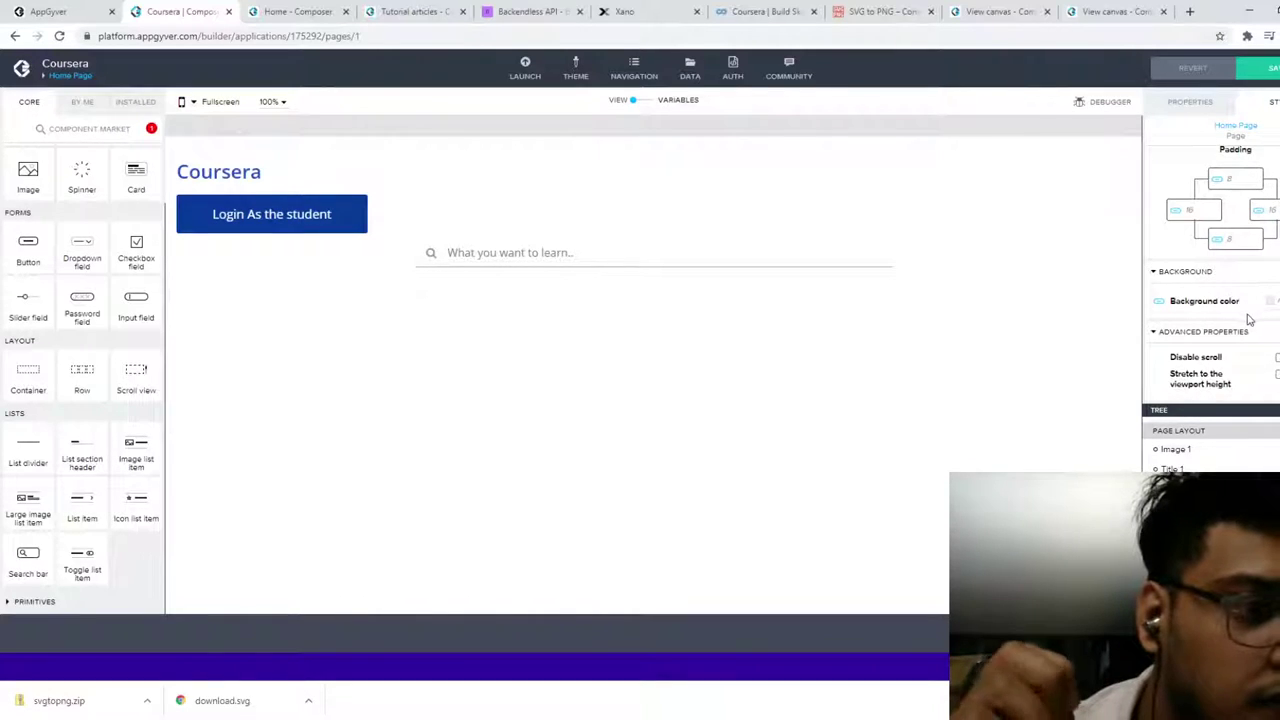
Step: Set the search bar's overflow and backface visibility to hidden and disable its scrolling in the advanced style properties
left_click(1190, 103)
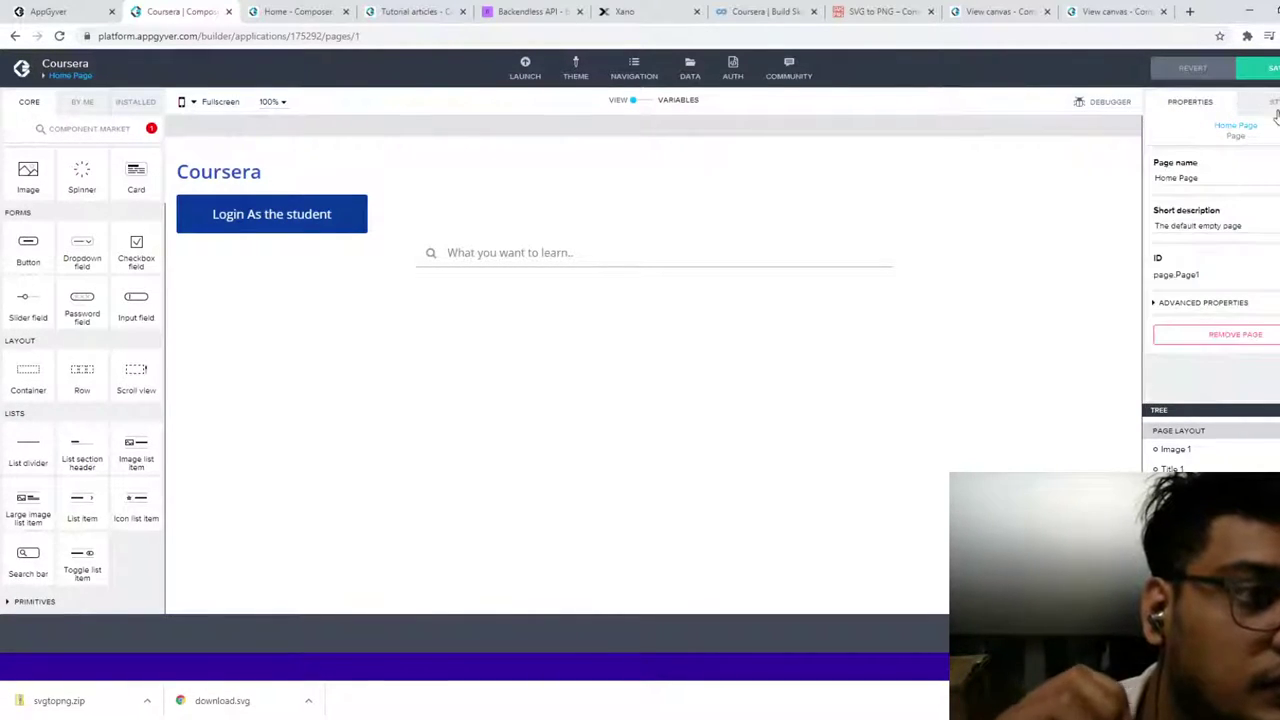
left_click(531, 264)
left_click(1268, 104)
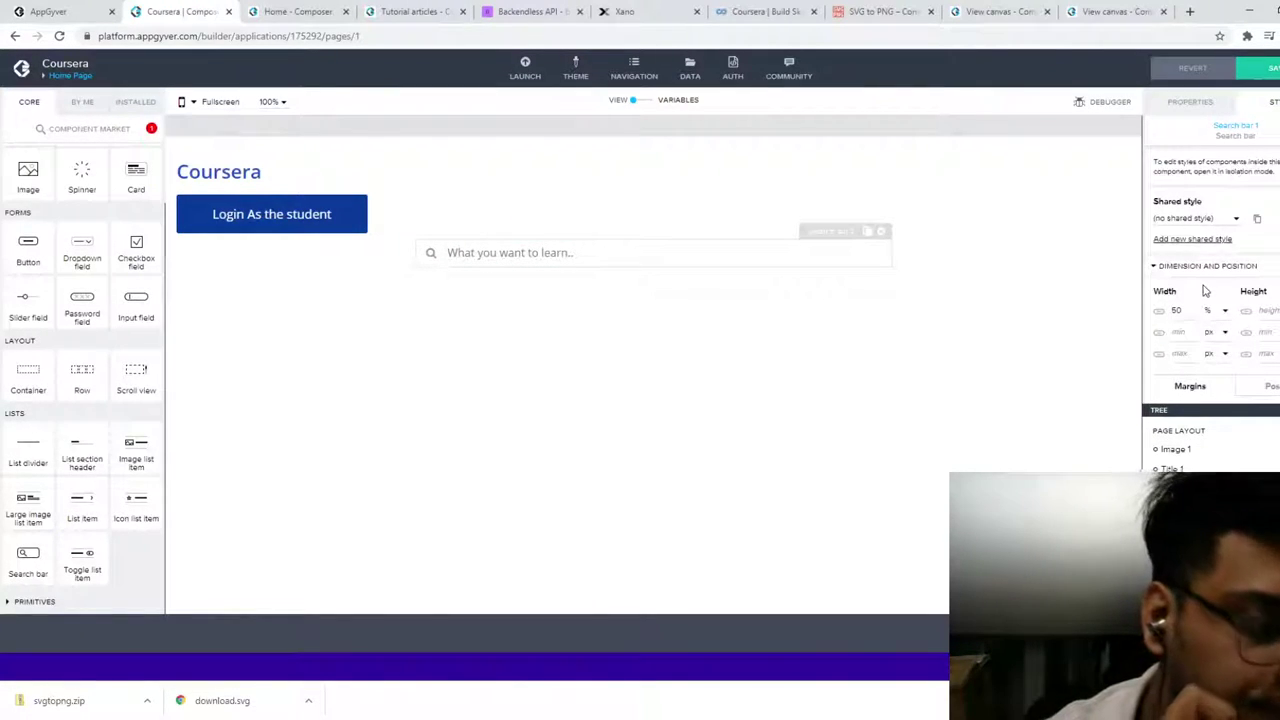
scroll(1230, 342, "down", 5)
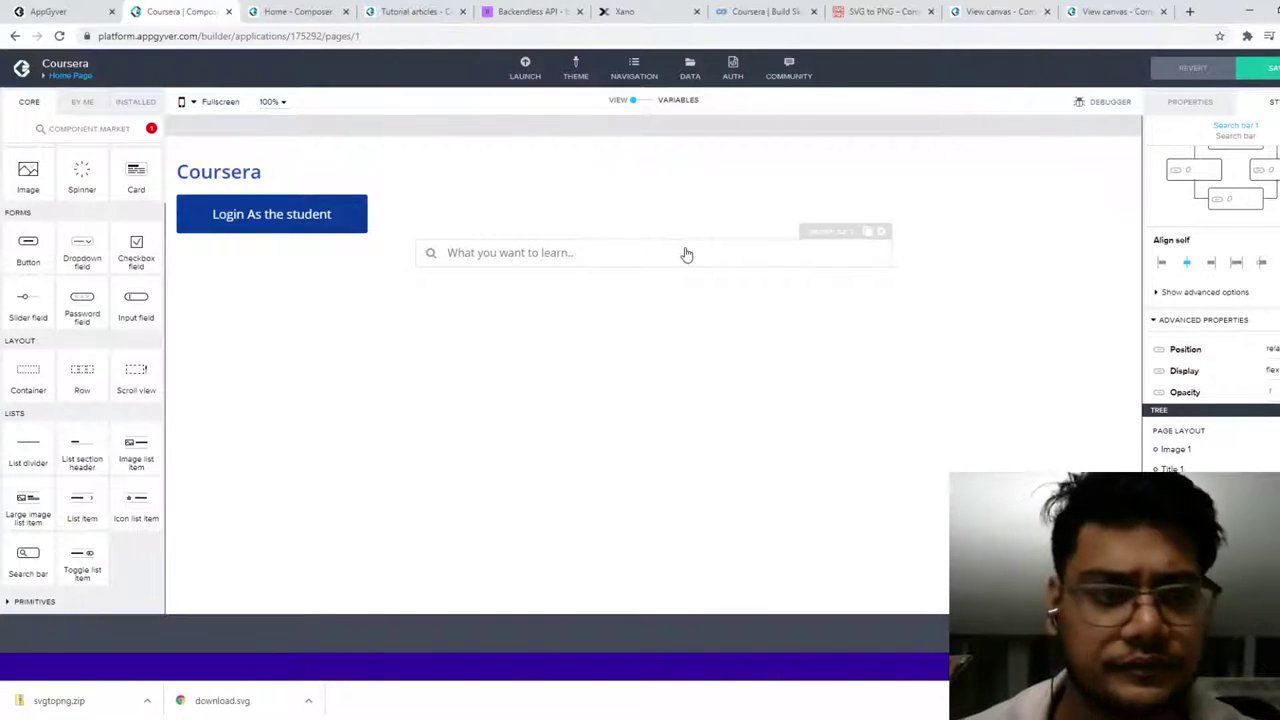
left_click(1184, 292)
scroll(1180, 318, "down", 5)
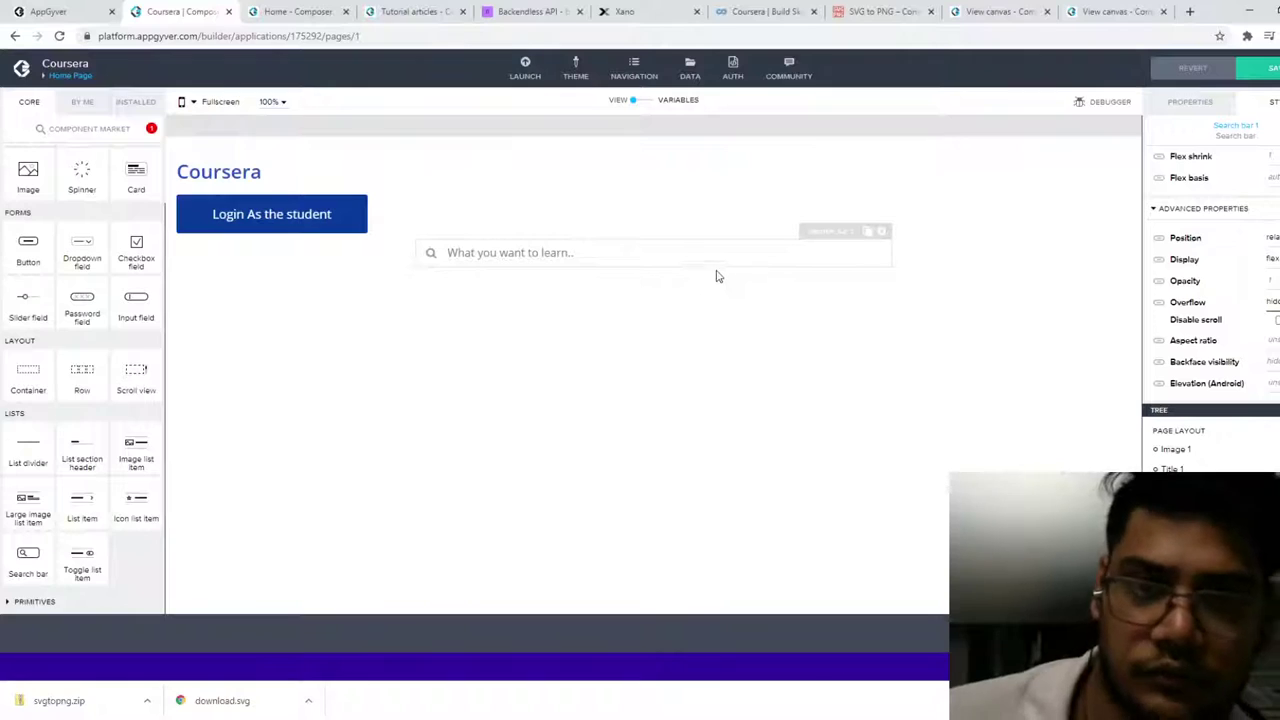
left_click(1276, 320)
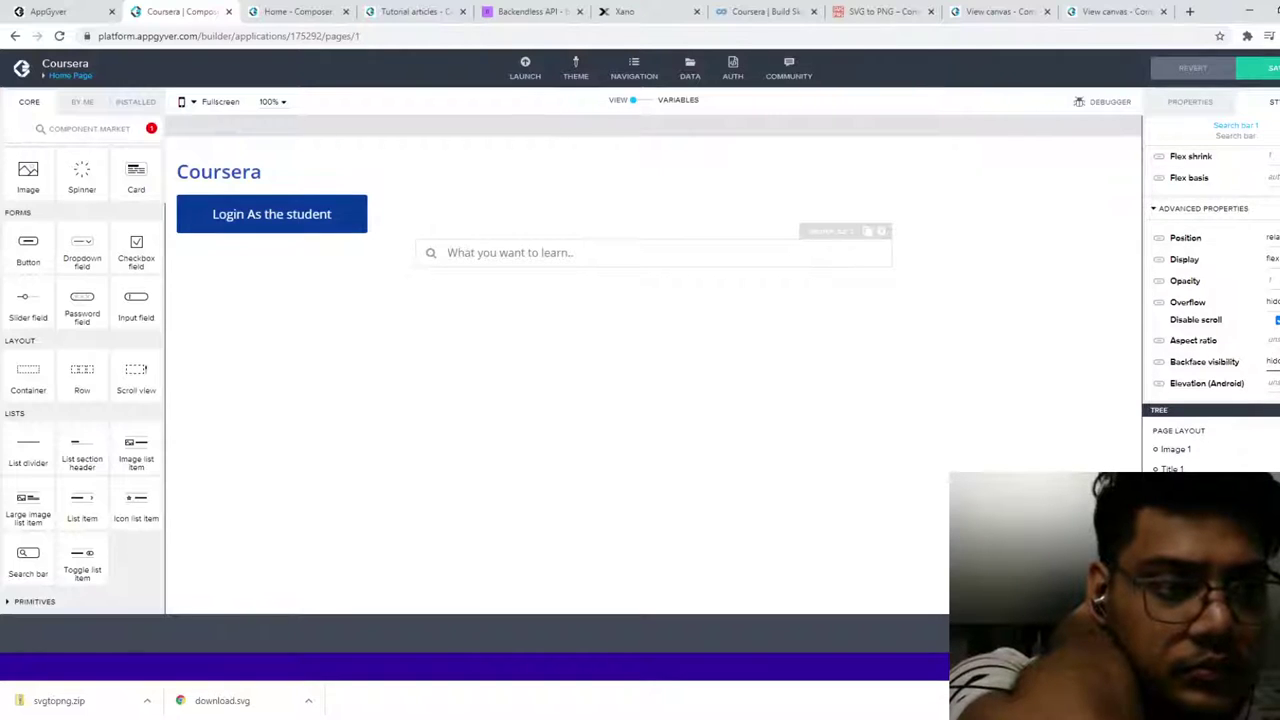
scroll(1213, 302, "up", 5)
scroll(1212, 303, "up", 5)
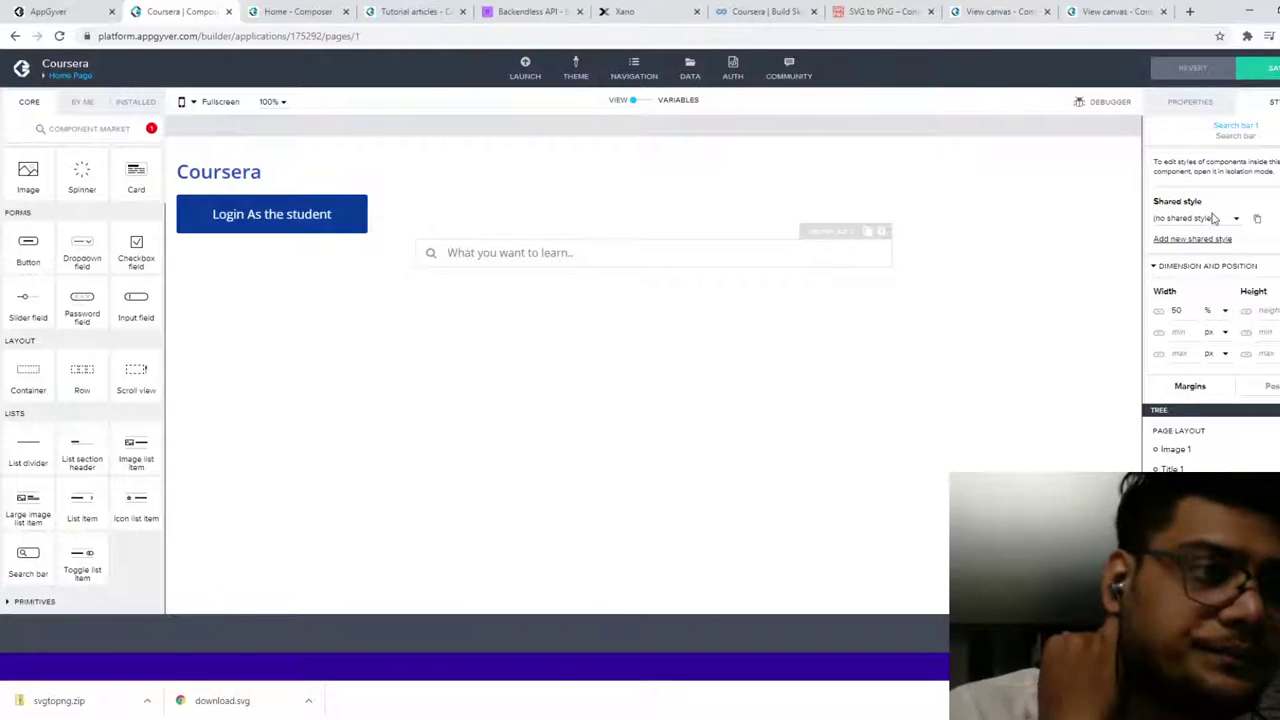
left_click(1192, 103)
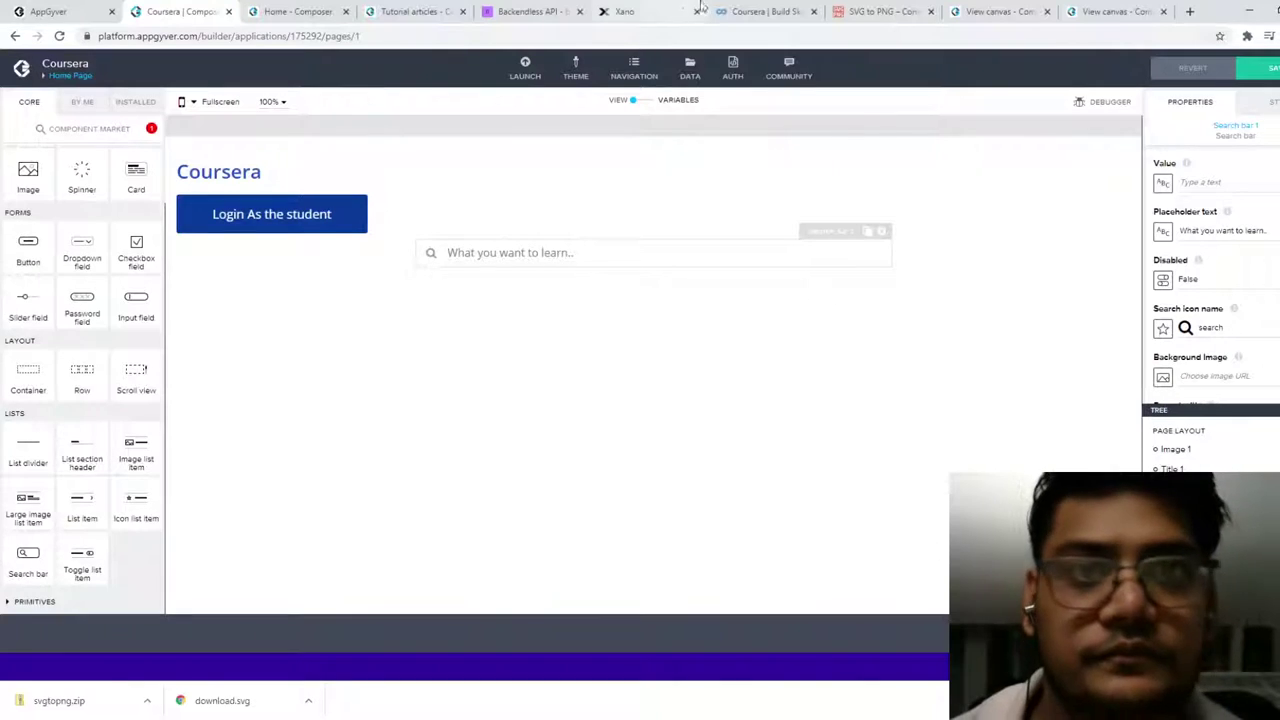
Step: Skim the Backendless API guide for the steps on creating an app and getting the REST API URL
left_click(548, 13)
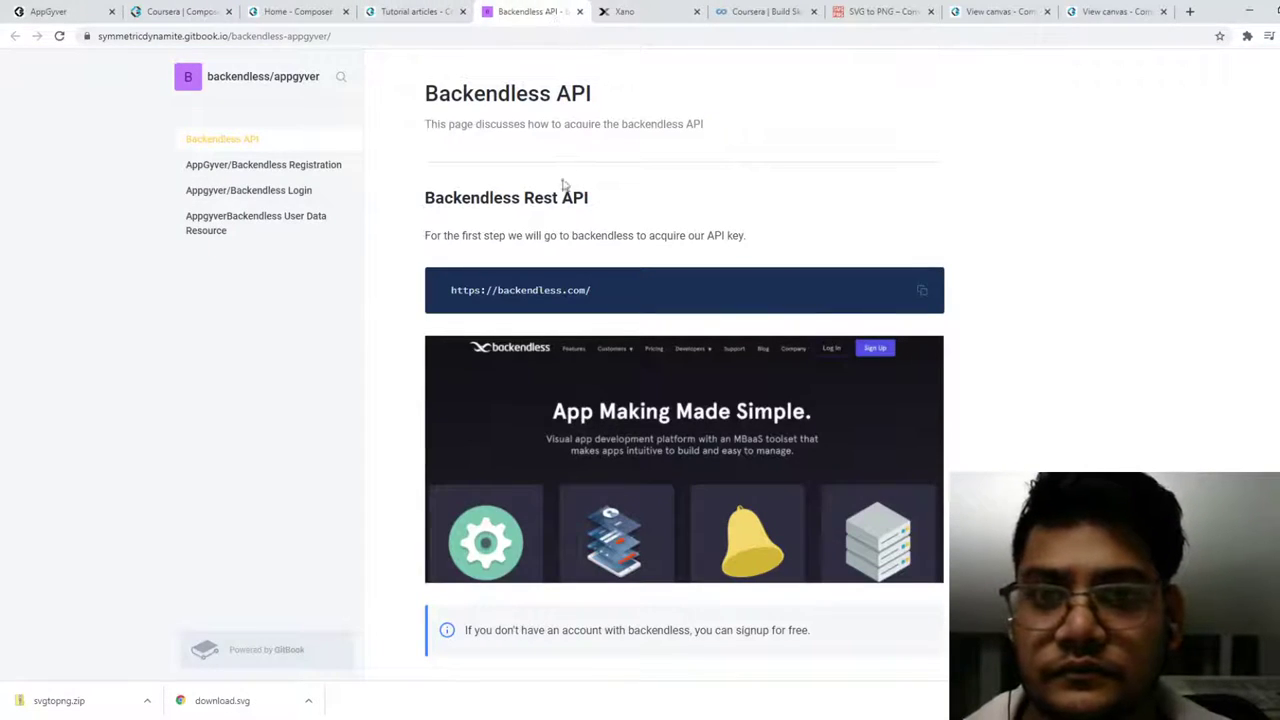
scroll(570, 248, "down", 15)
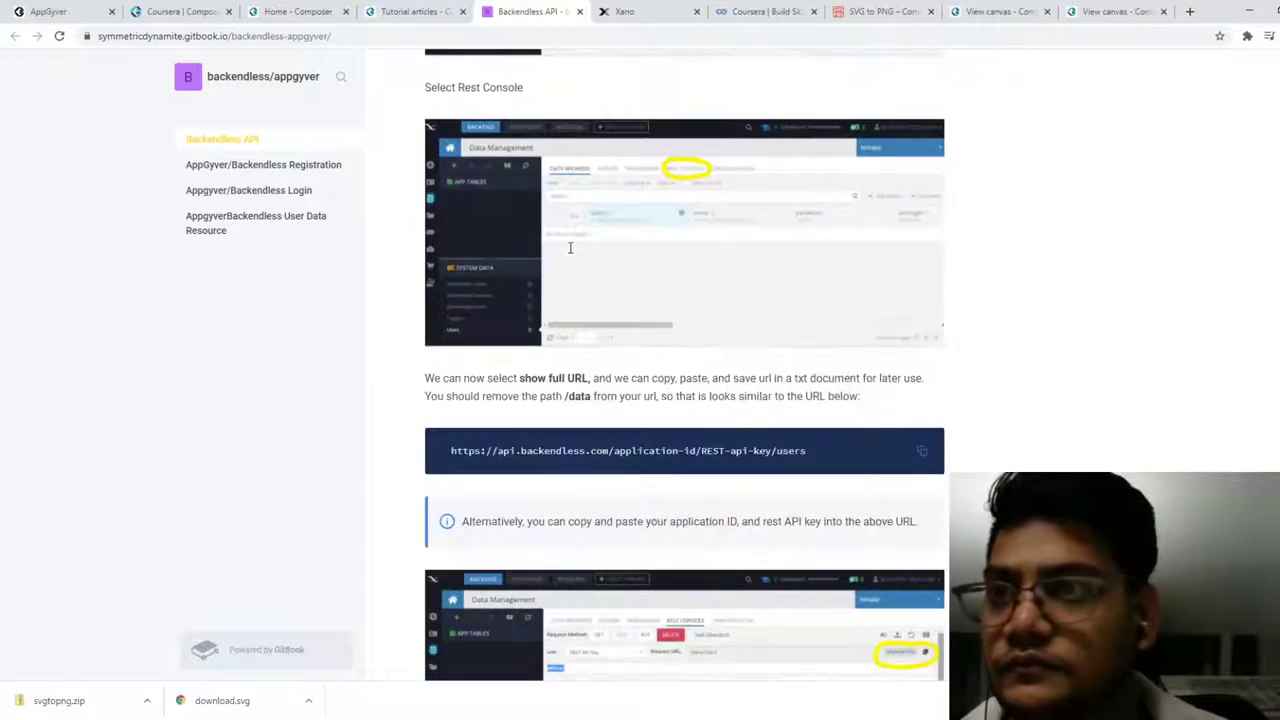
scroll(570, 248, "down", 5)
scroll(570, 248, "up", 15)
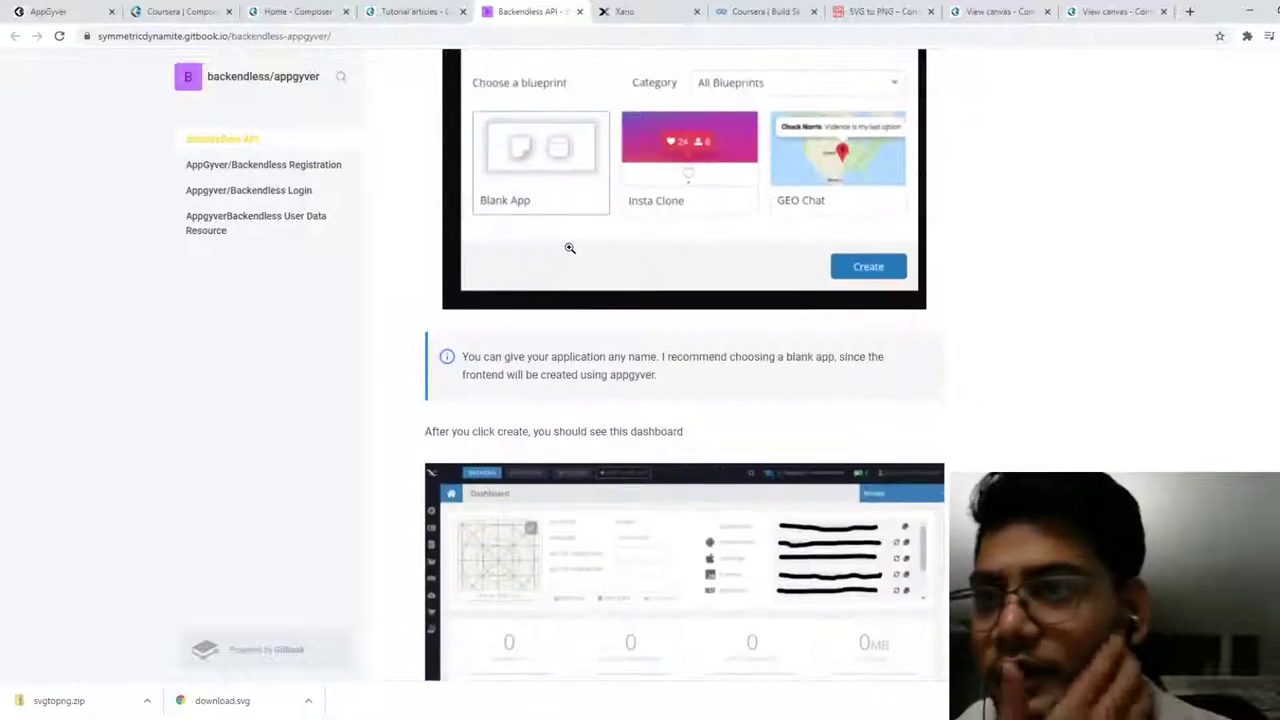
scroll(570, 248, "up", 8)
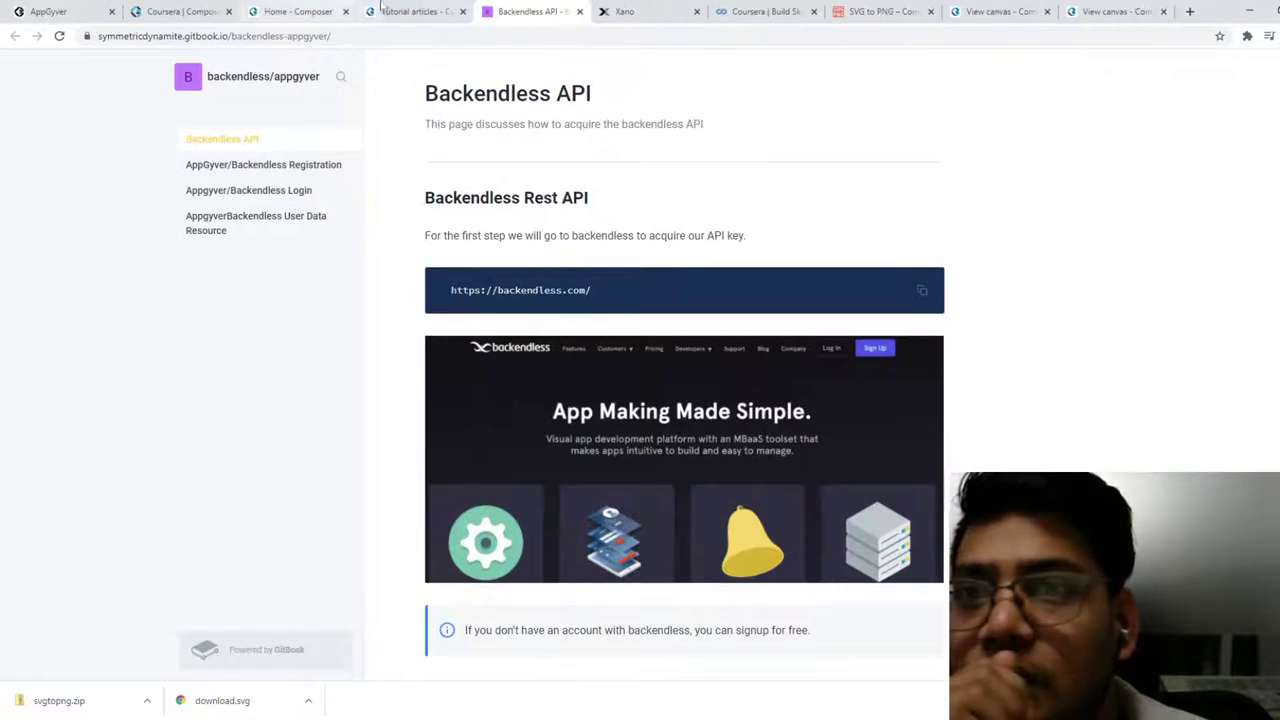
Step: Look through the AppGyver Tutorial articles page and its documentation contents
left_click(378, 8)
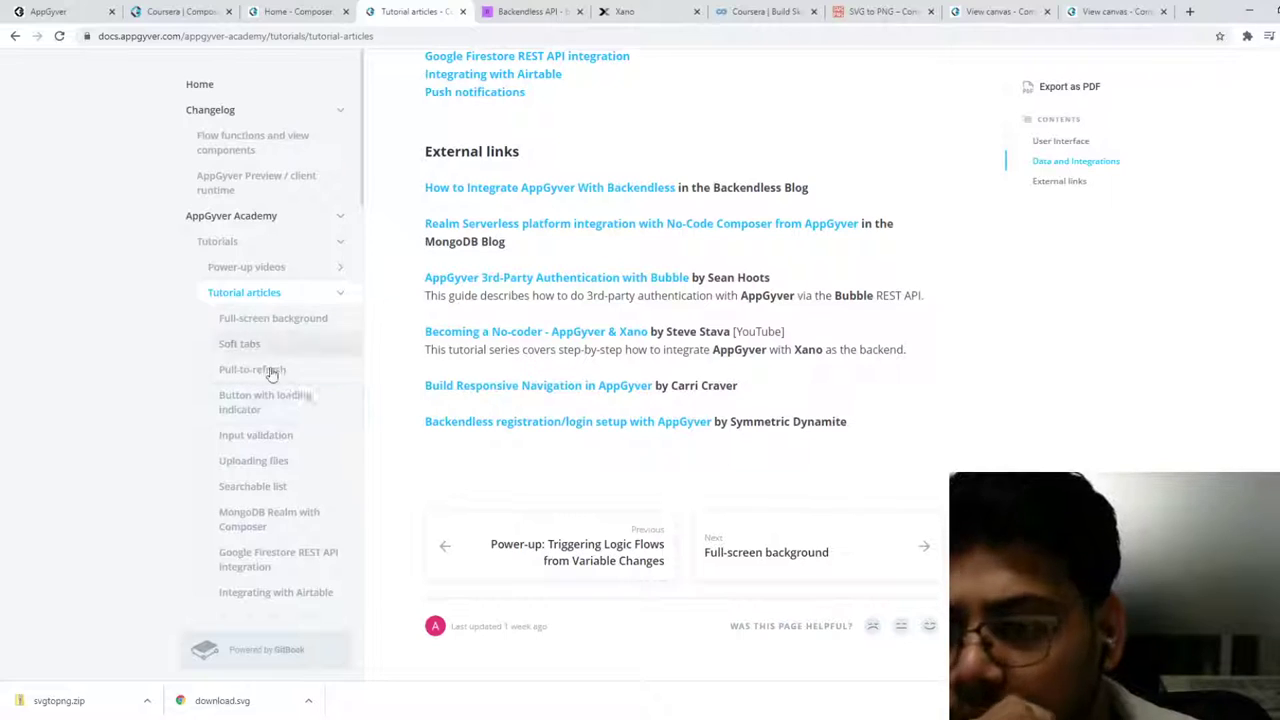
scroll(263, 347, "down", 10)
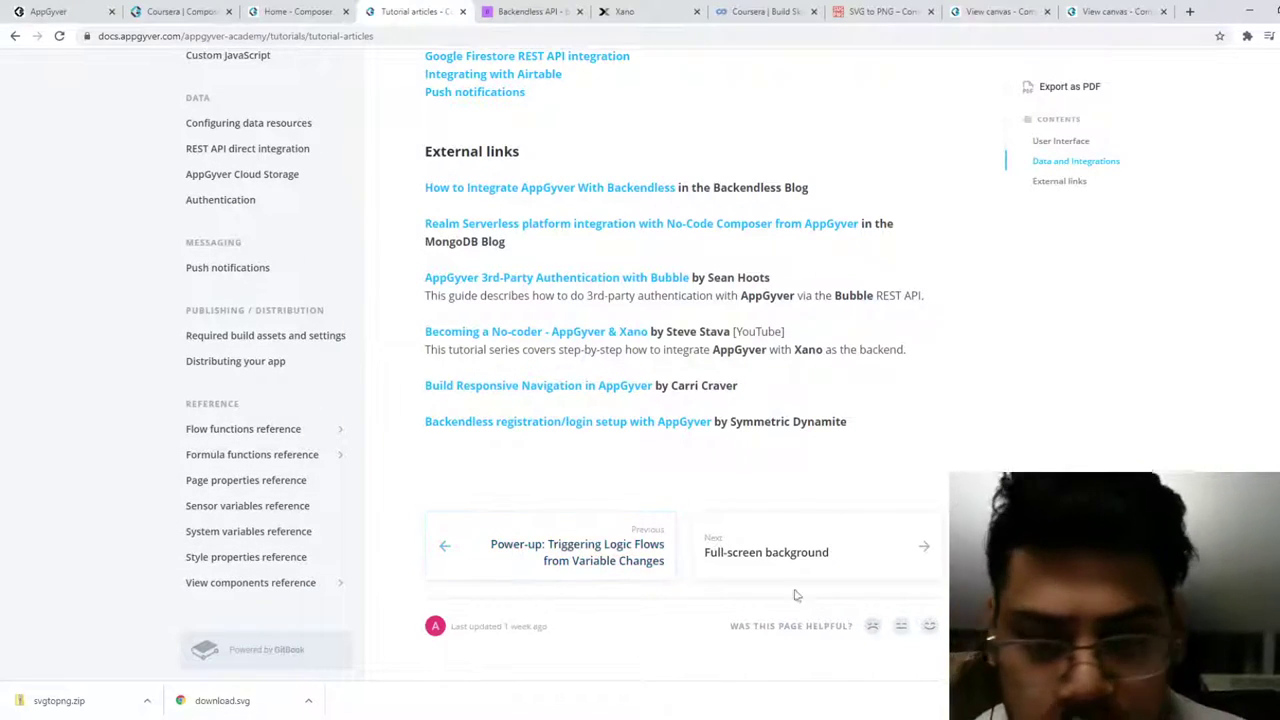
scroll(414, 540, "up", 5)
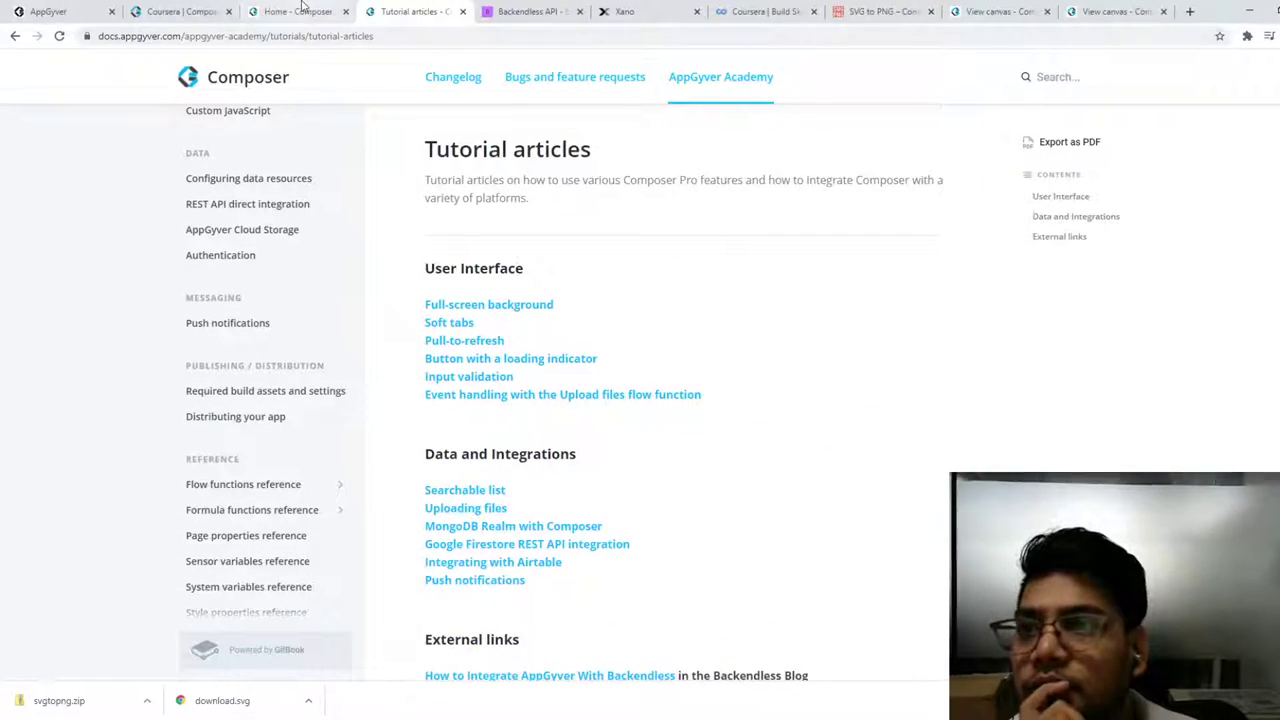
Step: Open the Composer documentation home page and look through its updates and app tutorial videos
left_click(224, 88)
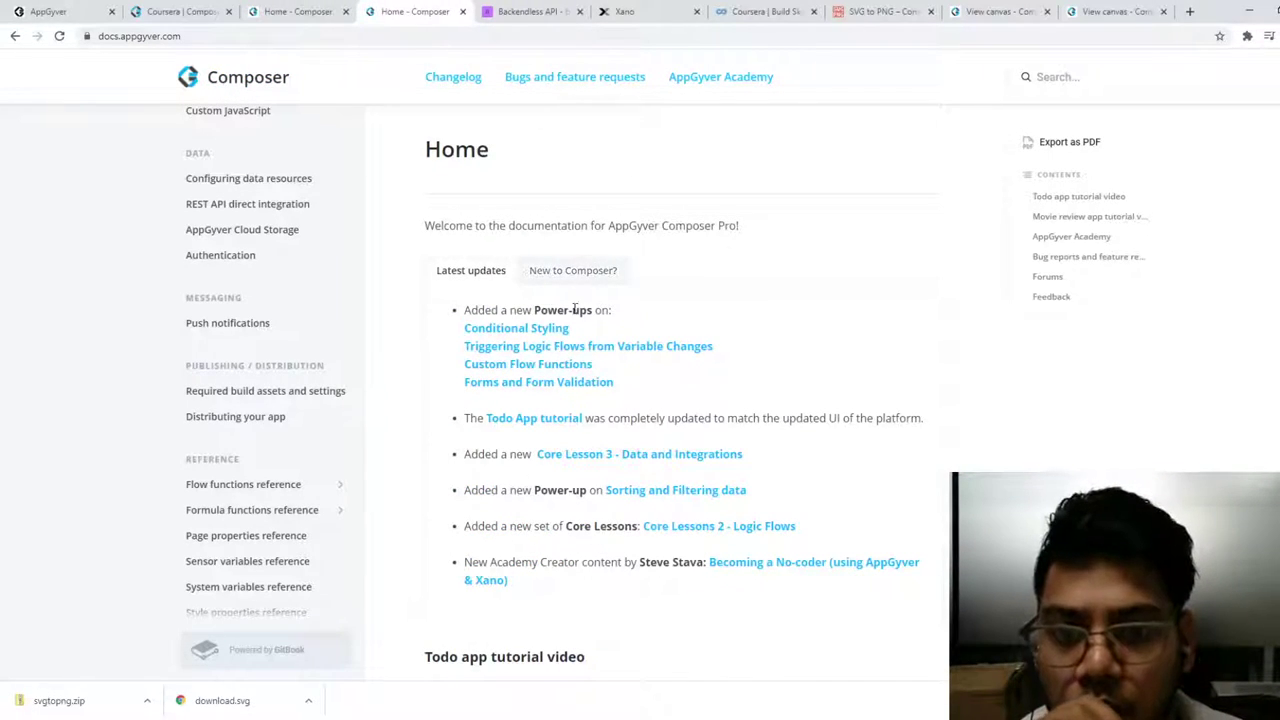
scroll(557, 420, "down", 4)
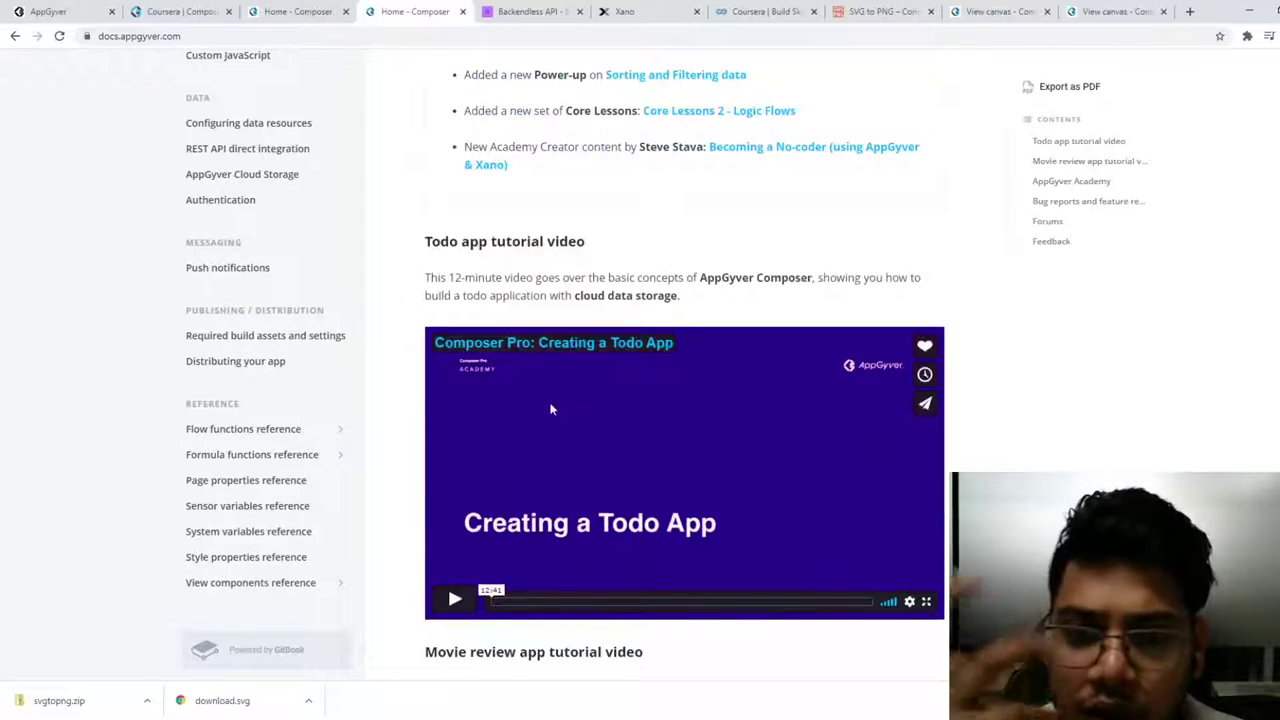
scroll(286, 234, "up", 10)
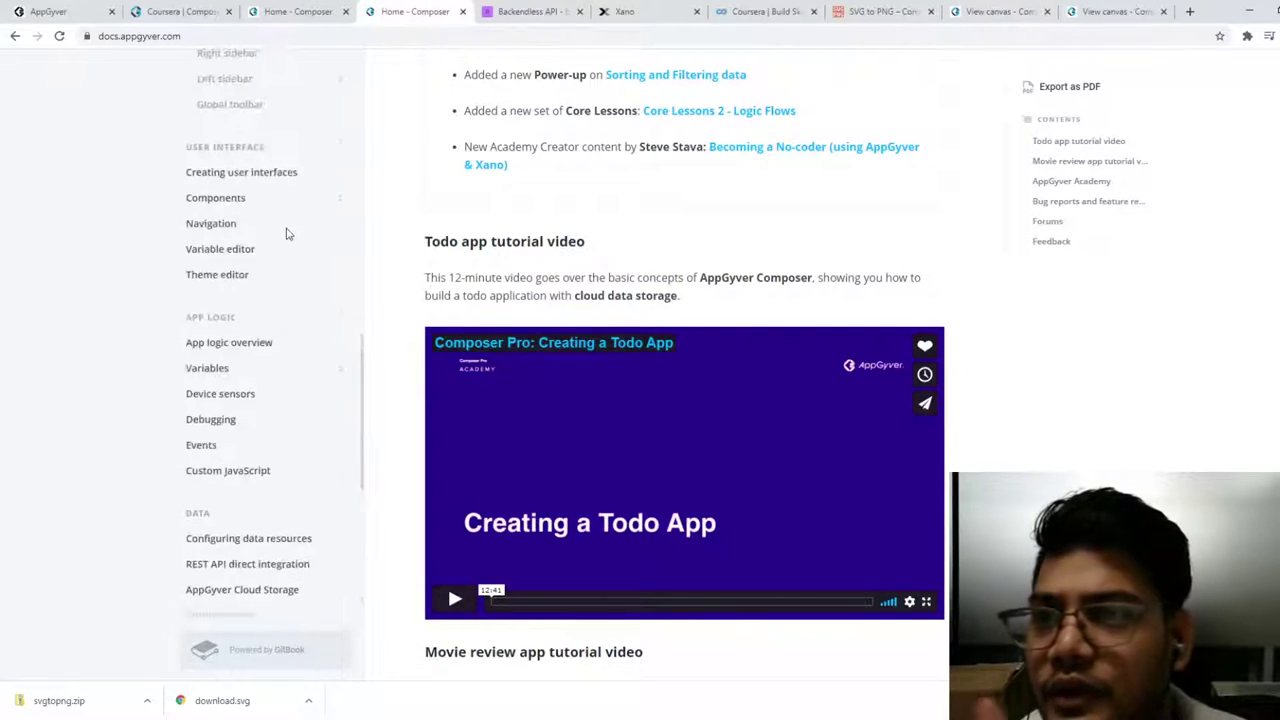
scroll(255, 195, "up", 5)
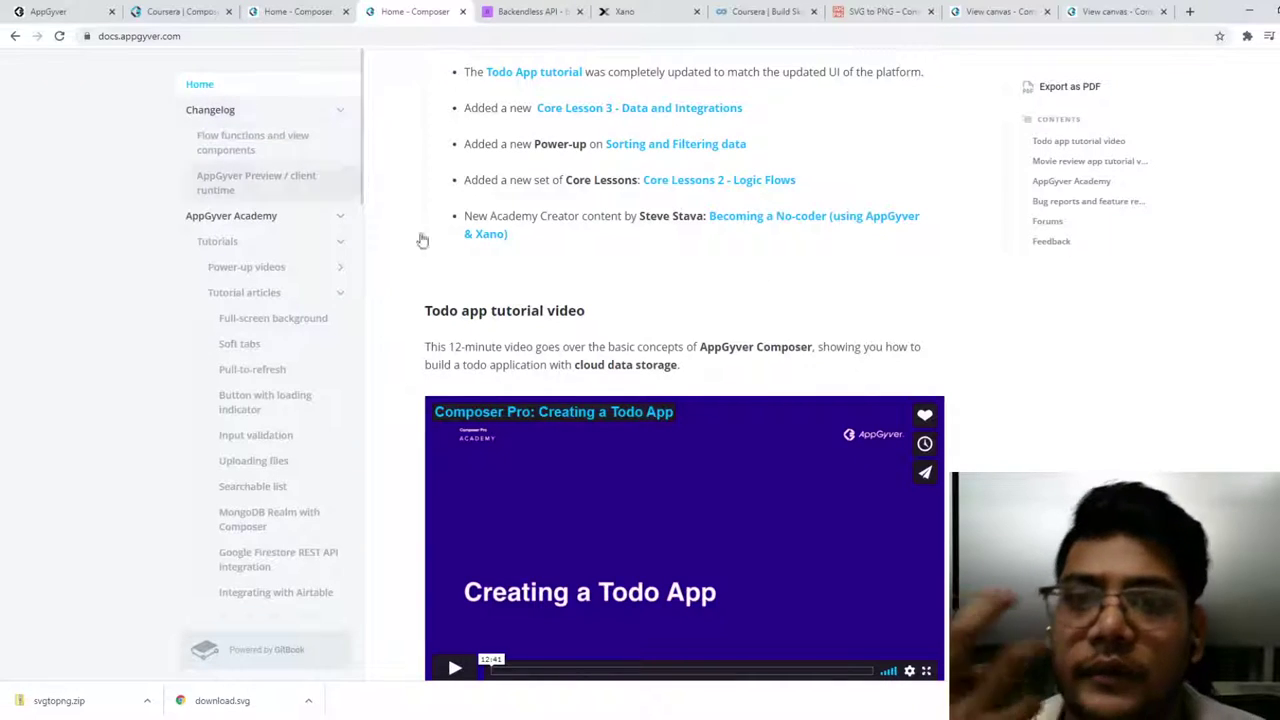
scroll(538, 345, "down", 3)
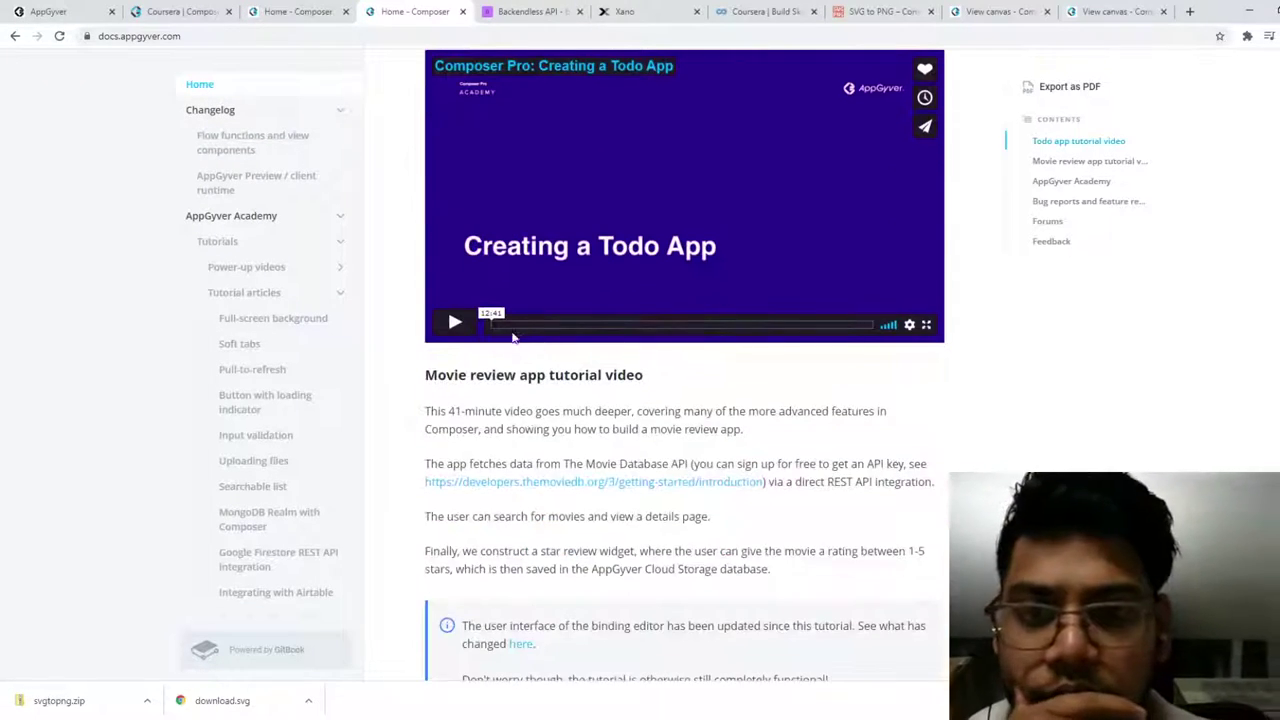
scroll(491, 366, "down", 4)
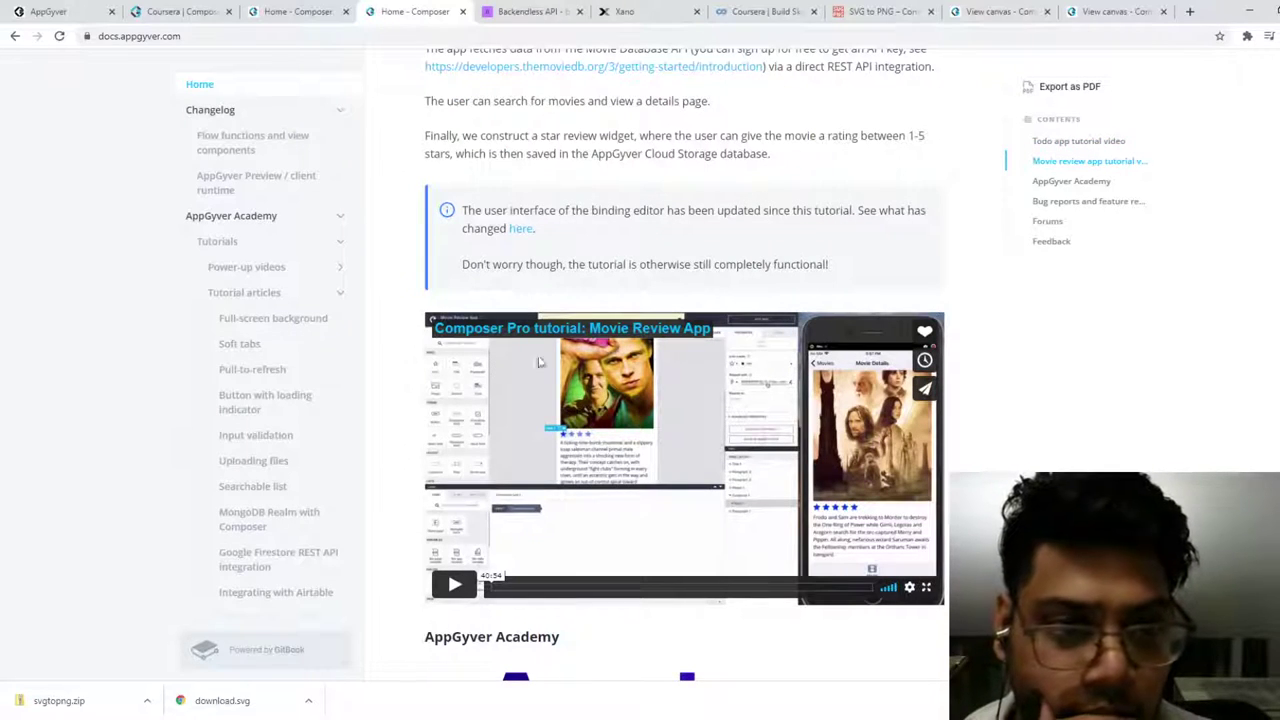
Step: Play the Movie Review App tutorial video, skip ahead to about five minutes, stop it and look over the remaining page sections
left_click(454, 585)
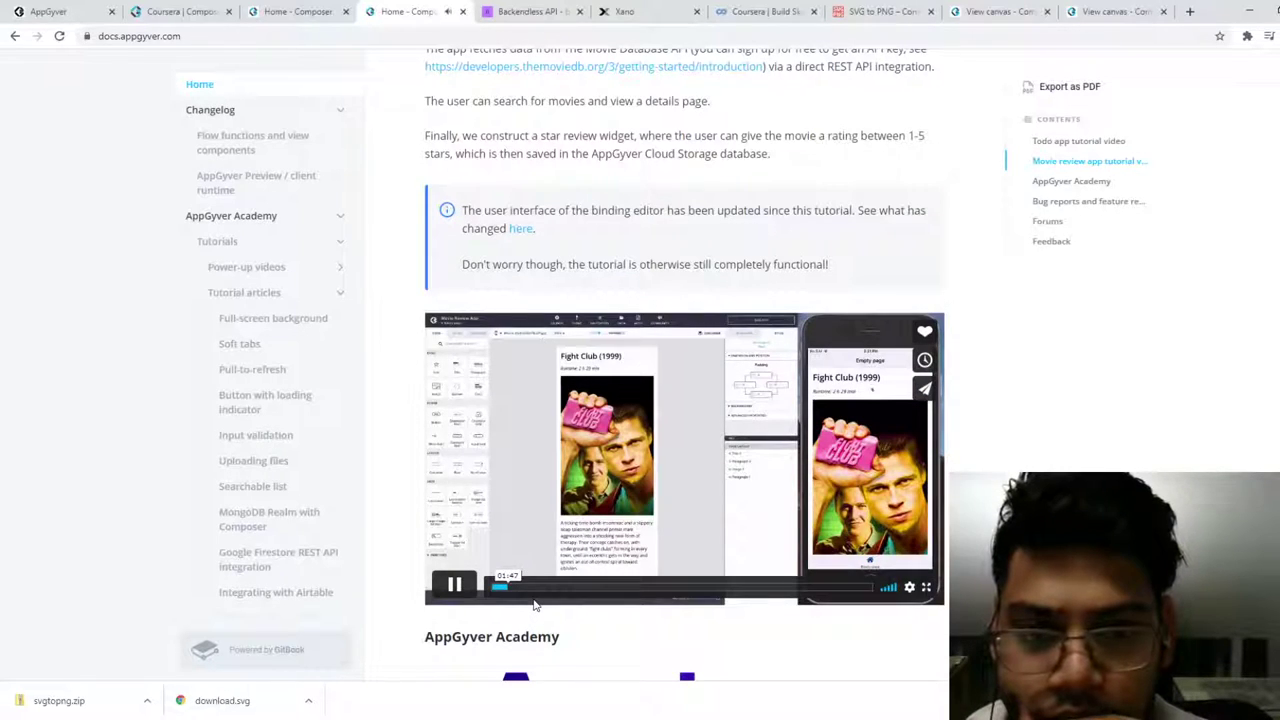
left_click(524, 588)
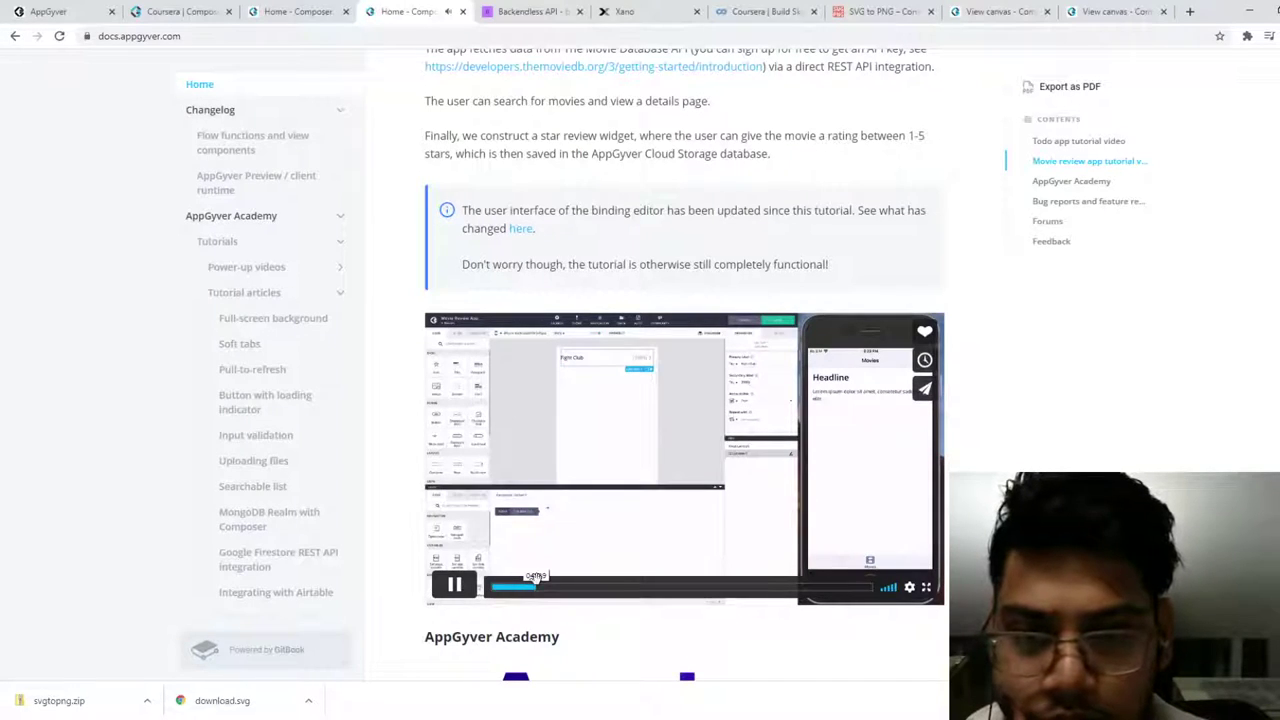
left_click(545, 590)
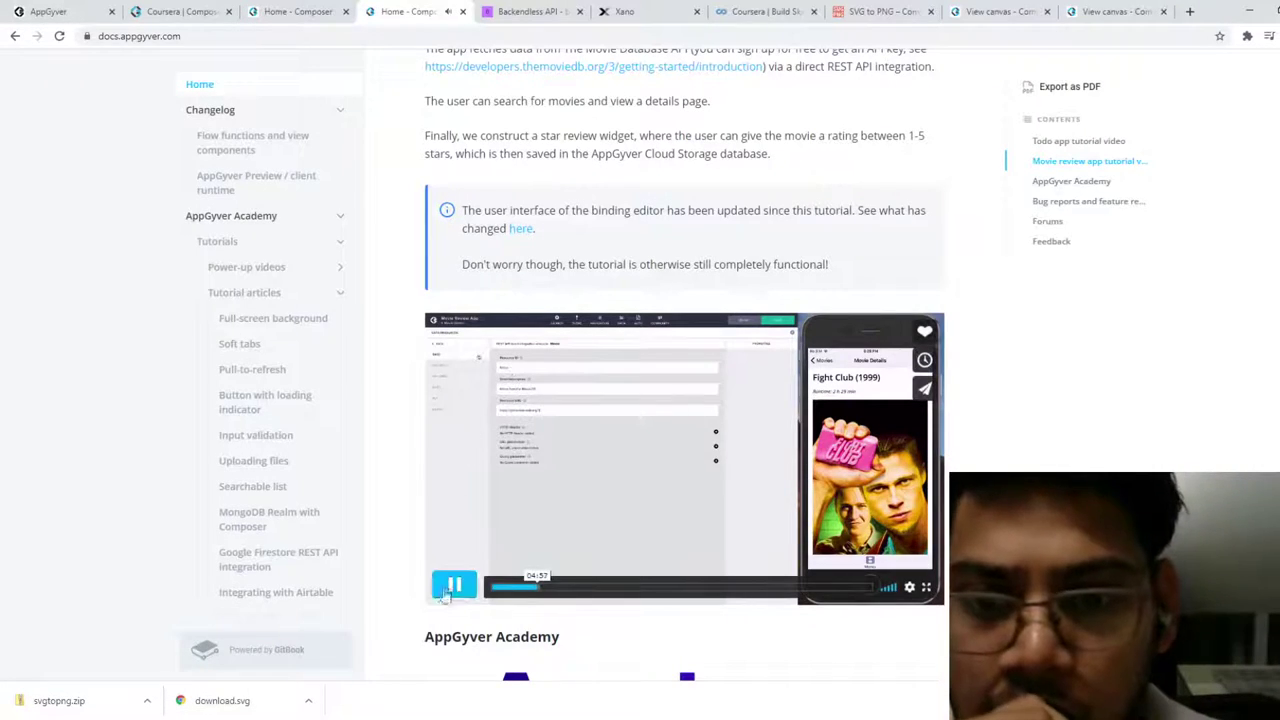
left_click(453, 588)
scroll(777, 508, "down", 8)
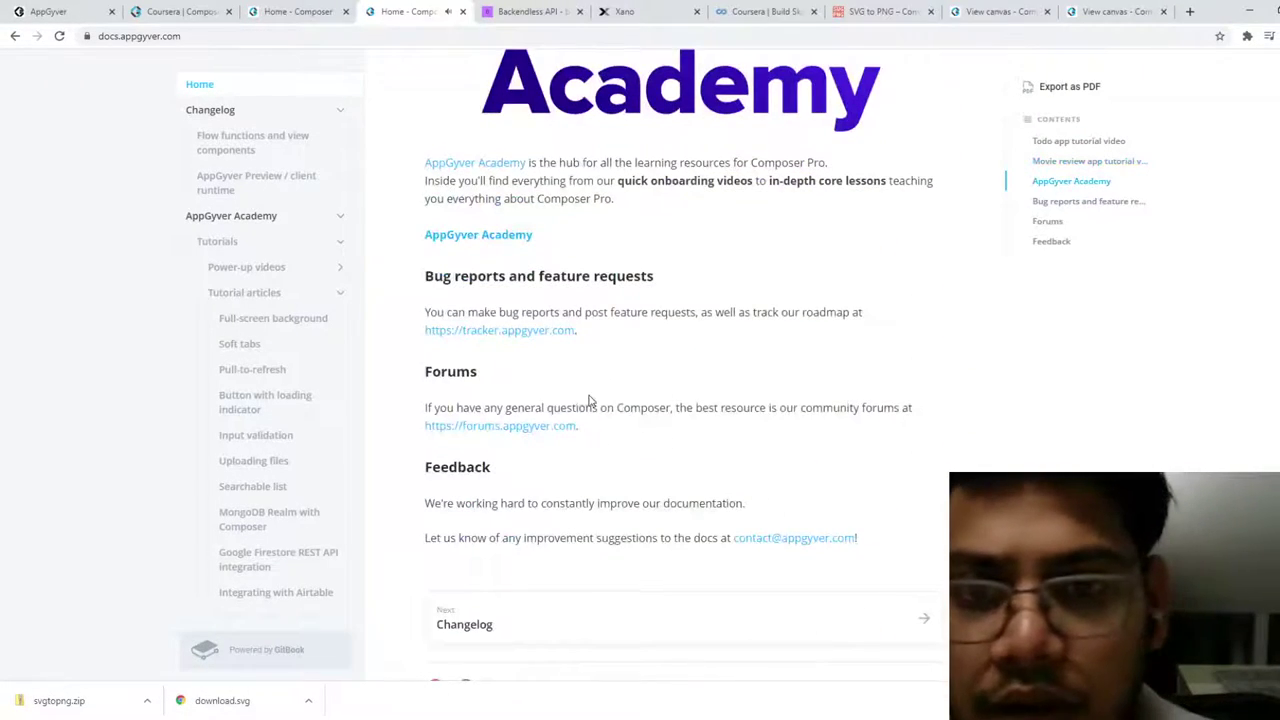
Step: Look through the Tutorial articles, reading Full-screen background and the Soft tabs section on creating the tabs component with a Row
scroll(589, 402, "down", 1)
scroll(589, 401, "up", 10)
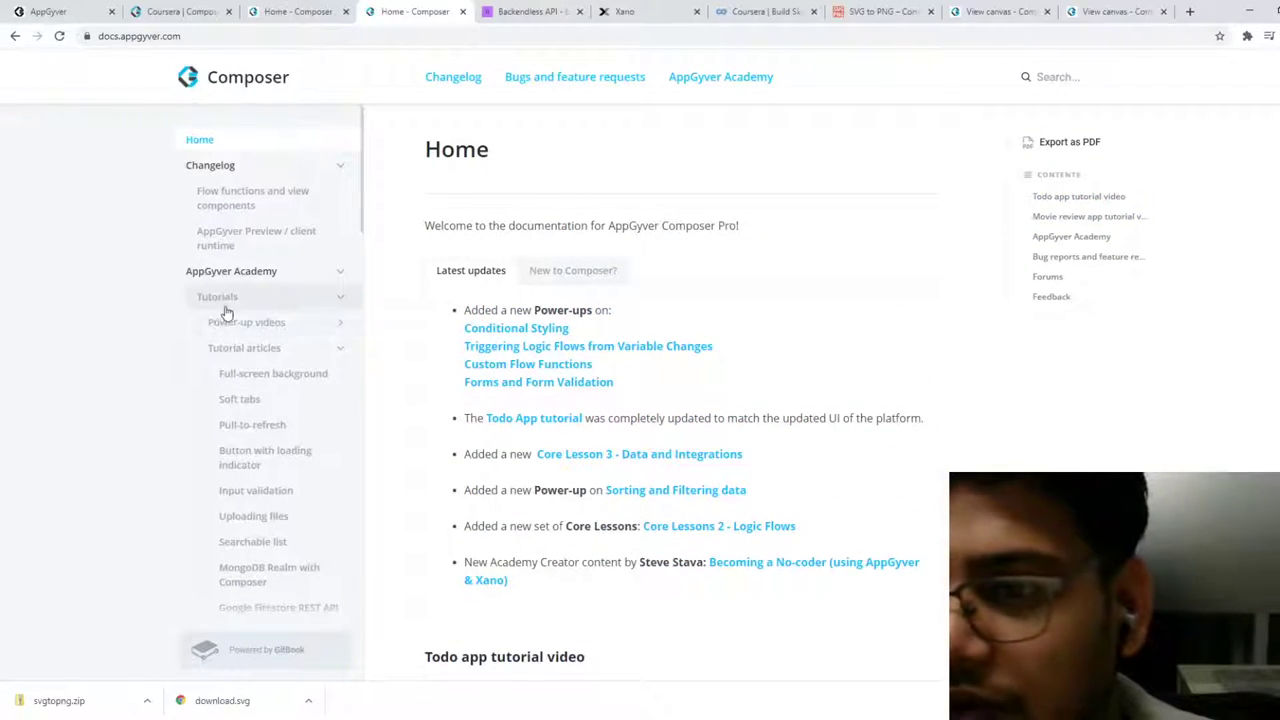
left_click(262, 348)
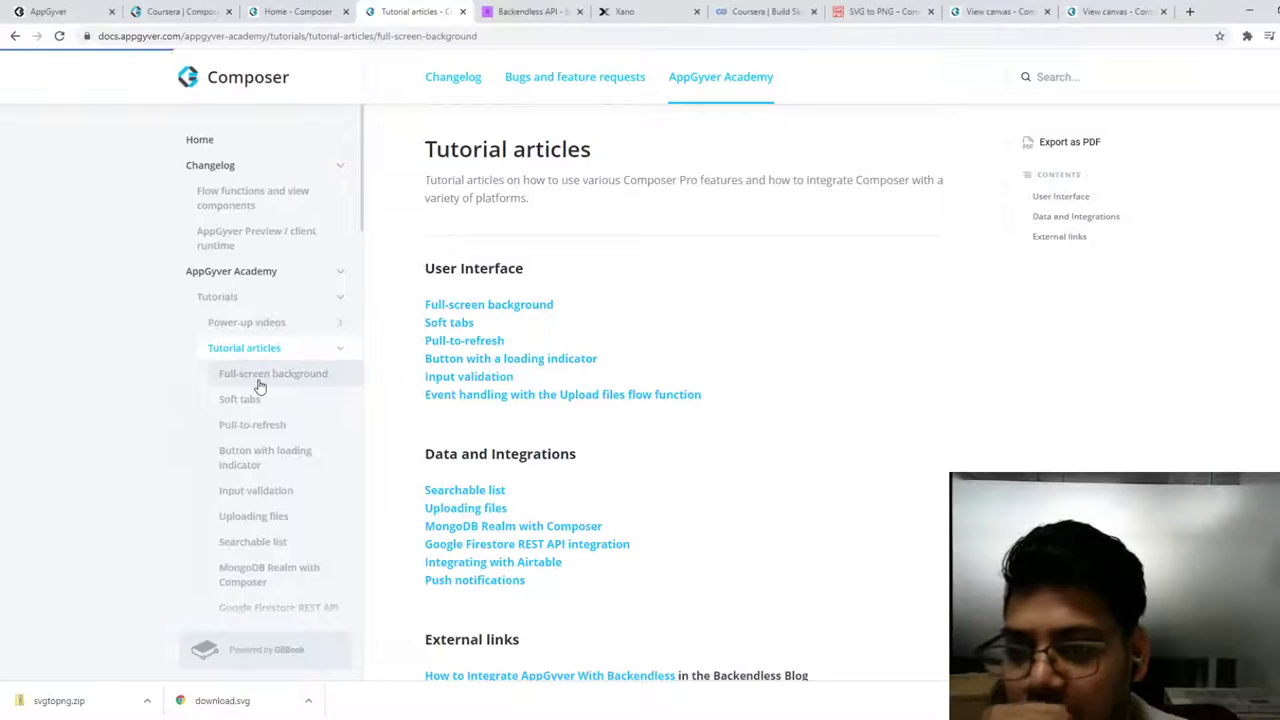
left_click(250, 376)
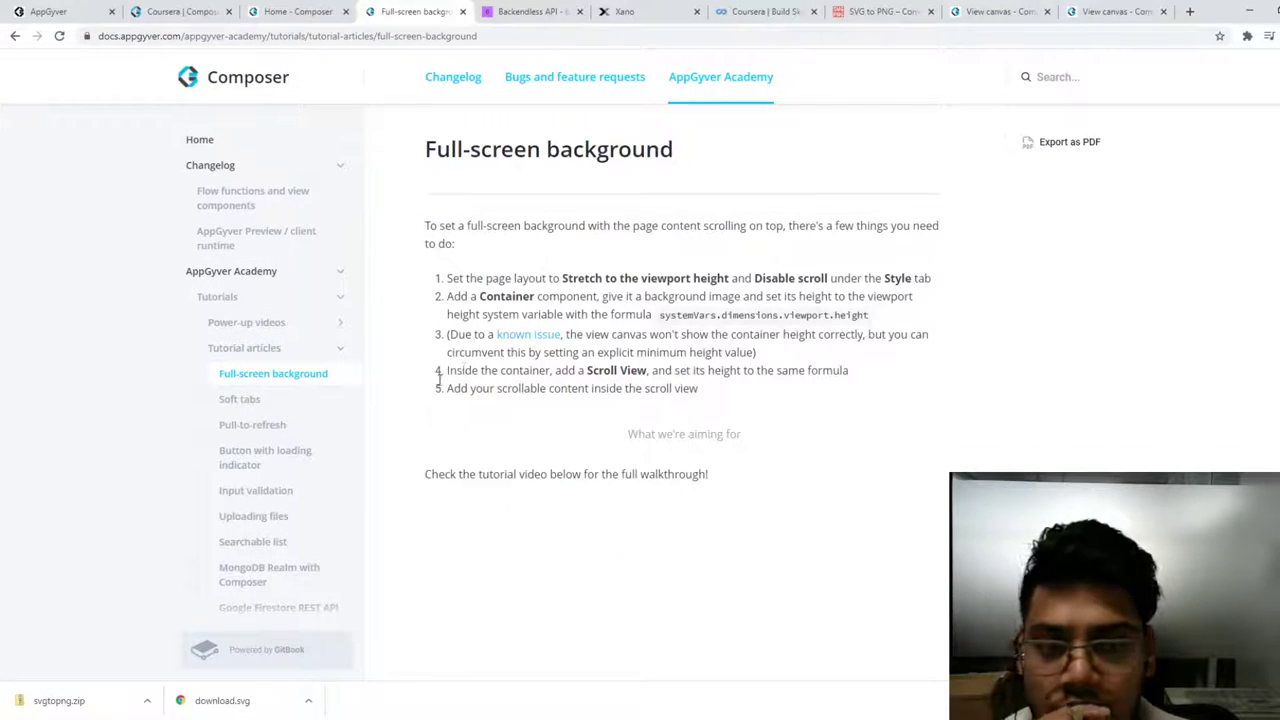
left_click(265, 403)
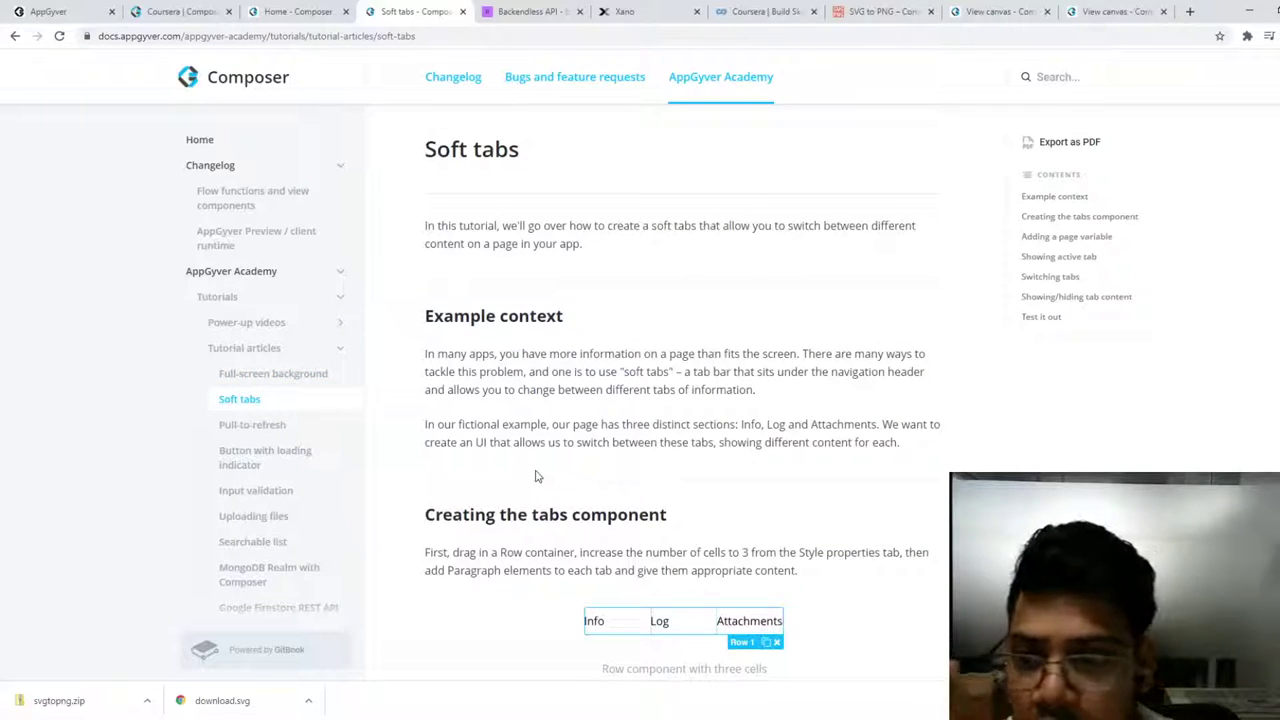
scroll(535, 477, "down", 3)
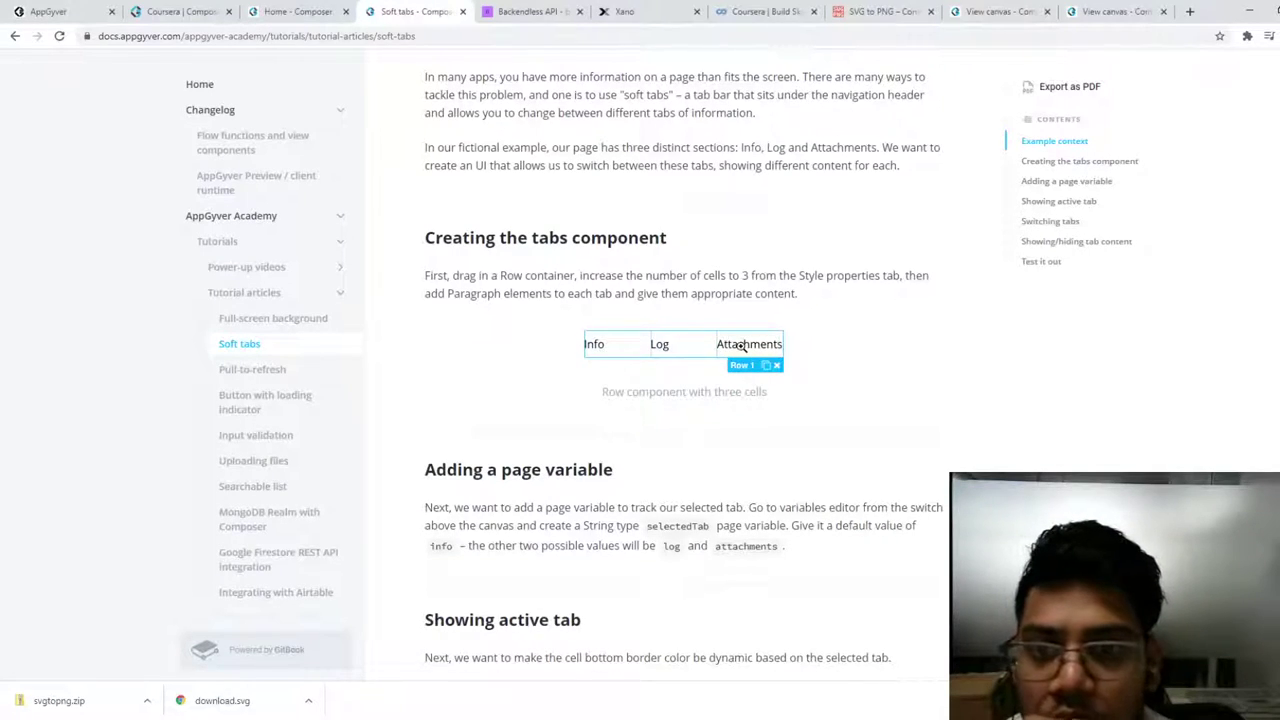
Step: Switch to the Coursera app in the AppGyver builder and delete the title, login button and search bar from the home page
left_click(180, 11)
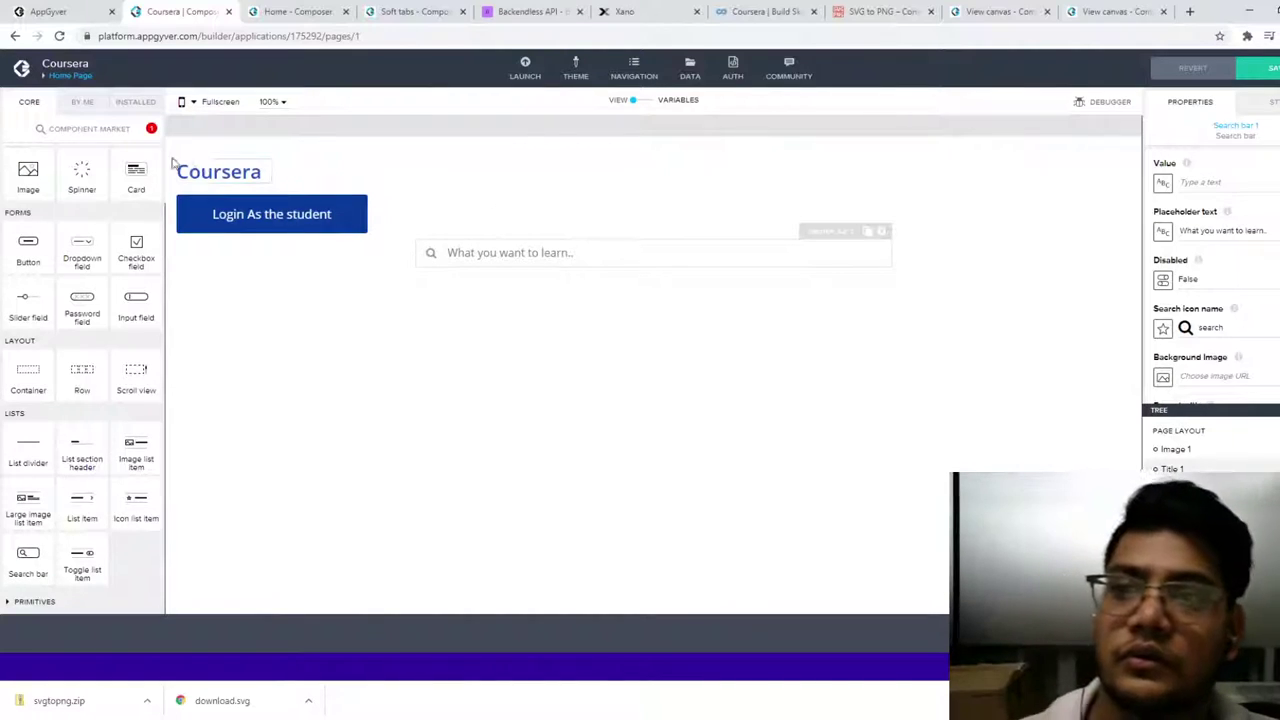
left_click(222, 176)
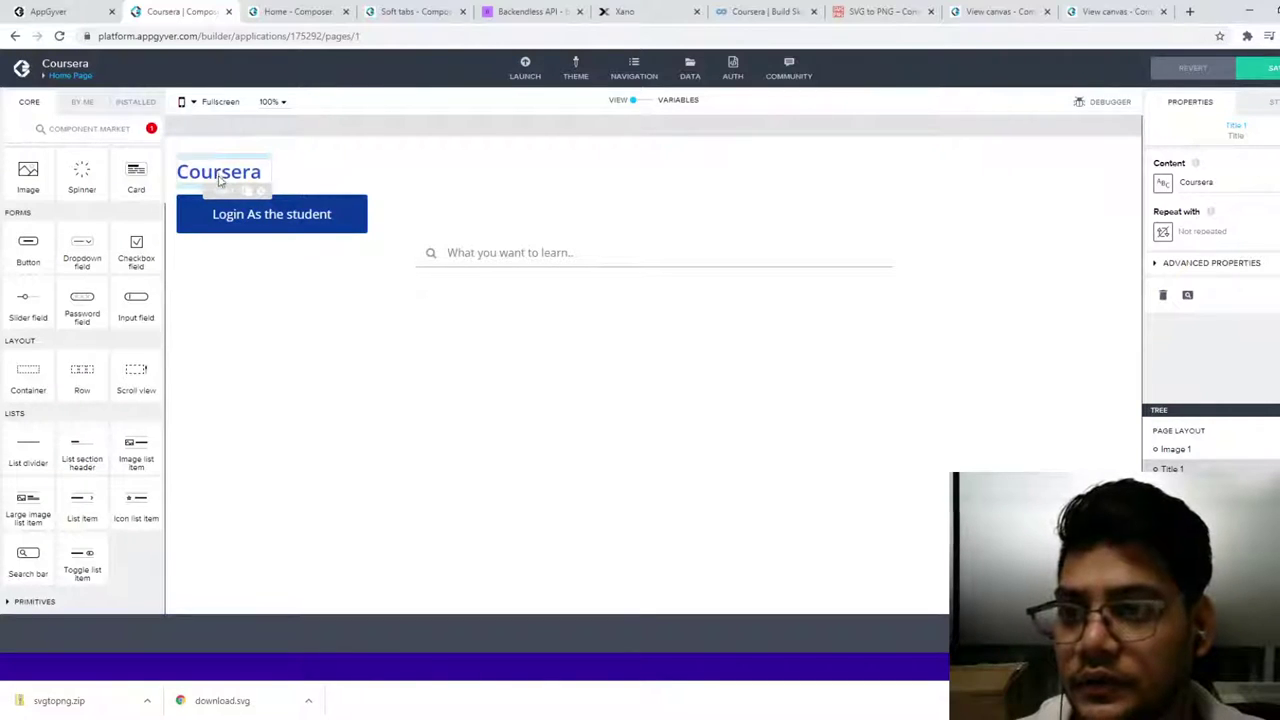
left_click(183, 265)
left_click(257, 176)
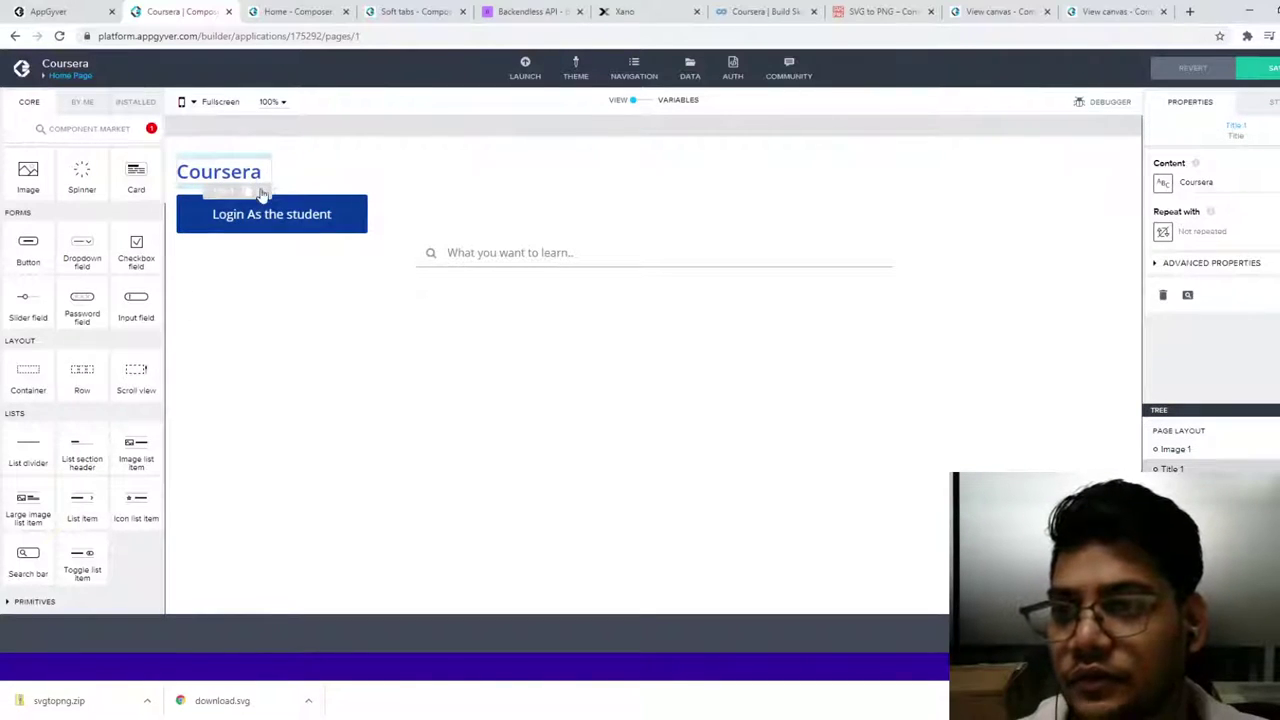
left_click(260, 192)
left_click(330, 188)
left_click(360, 207)
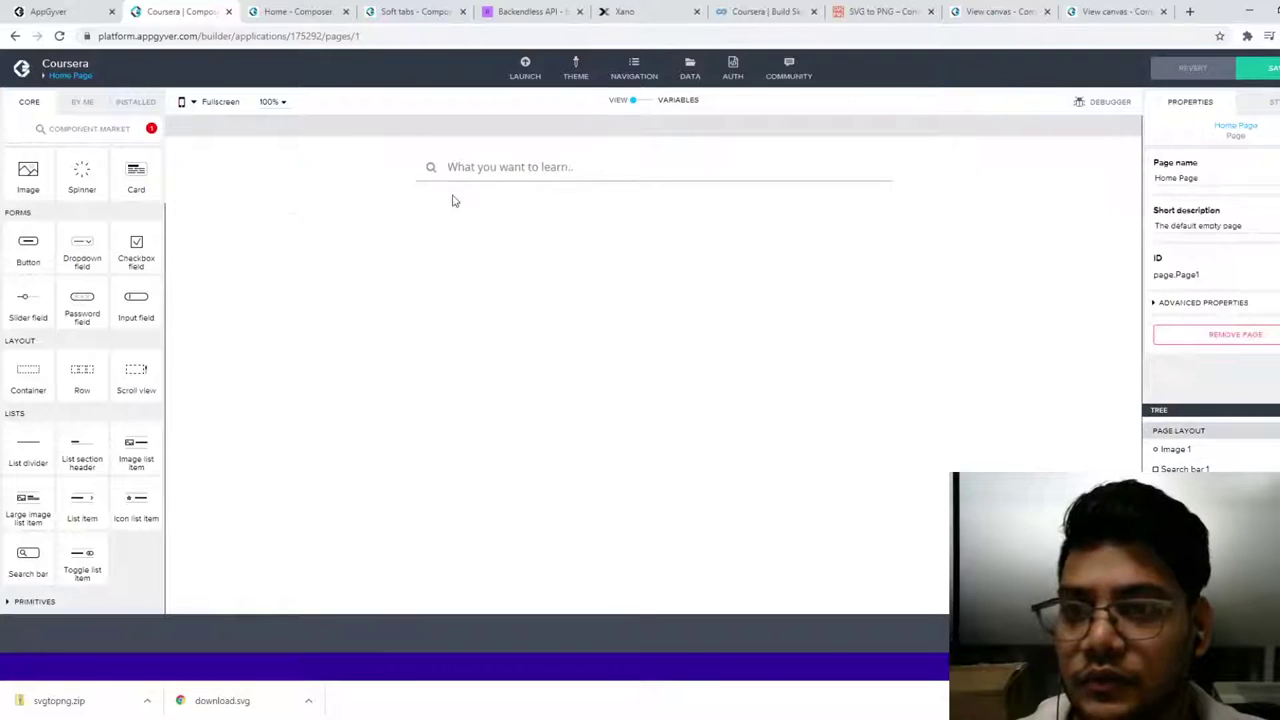
left_click(472, 184)
left_click(880, 190)
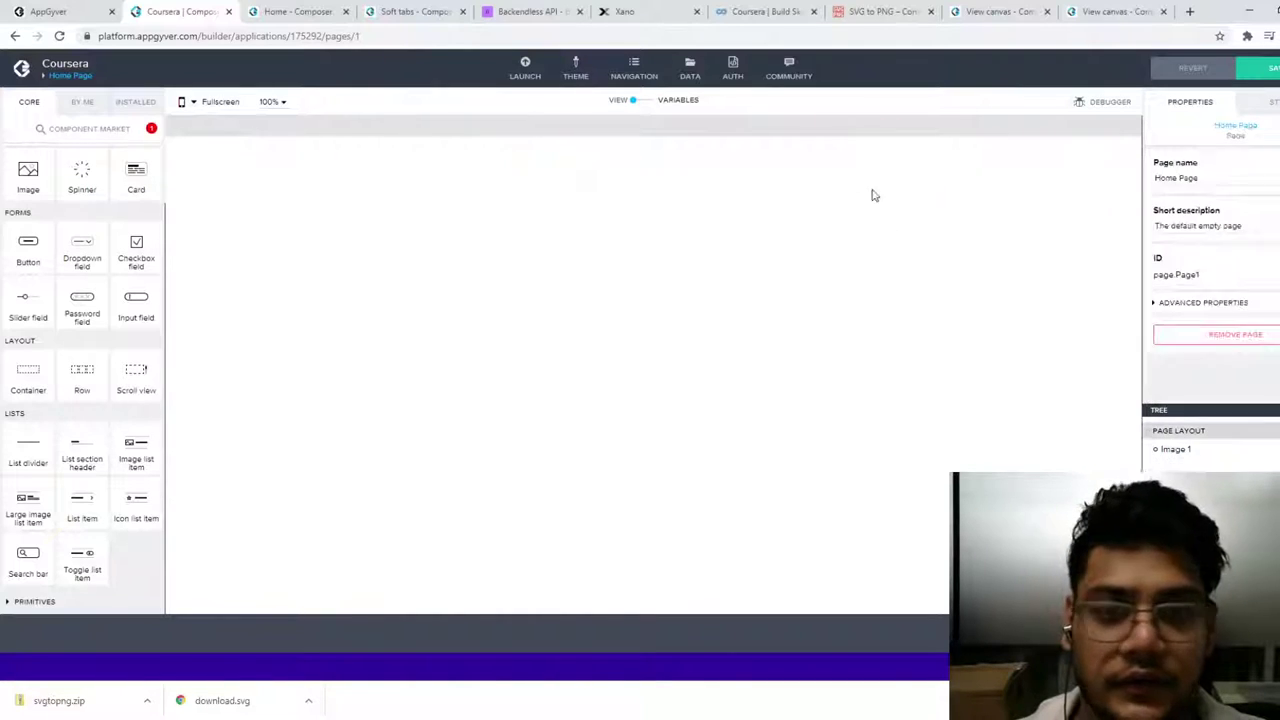
Step: Add a Row at the top of the home page, give it three cells and select its first cell
left_click_drag(78, 378, 476, 160)
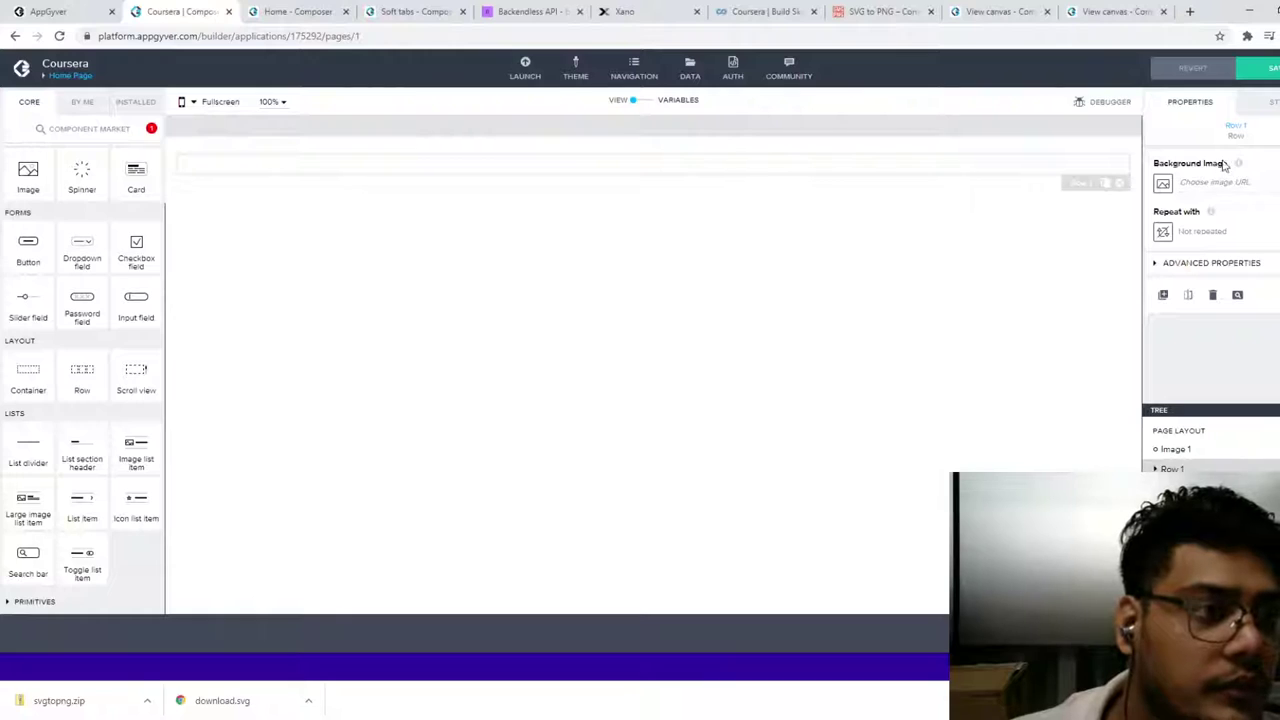
left_click(226, 171)
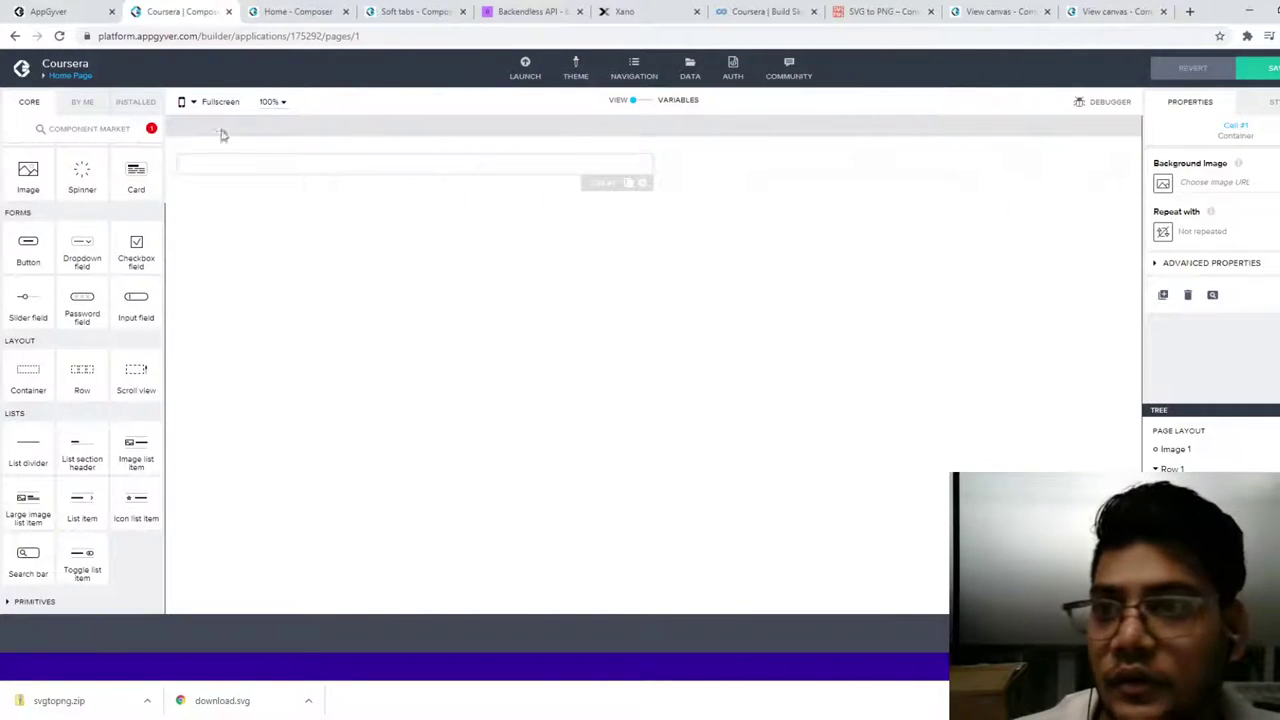
scroll(111, 276, "up", 1)
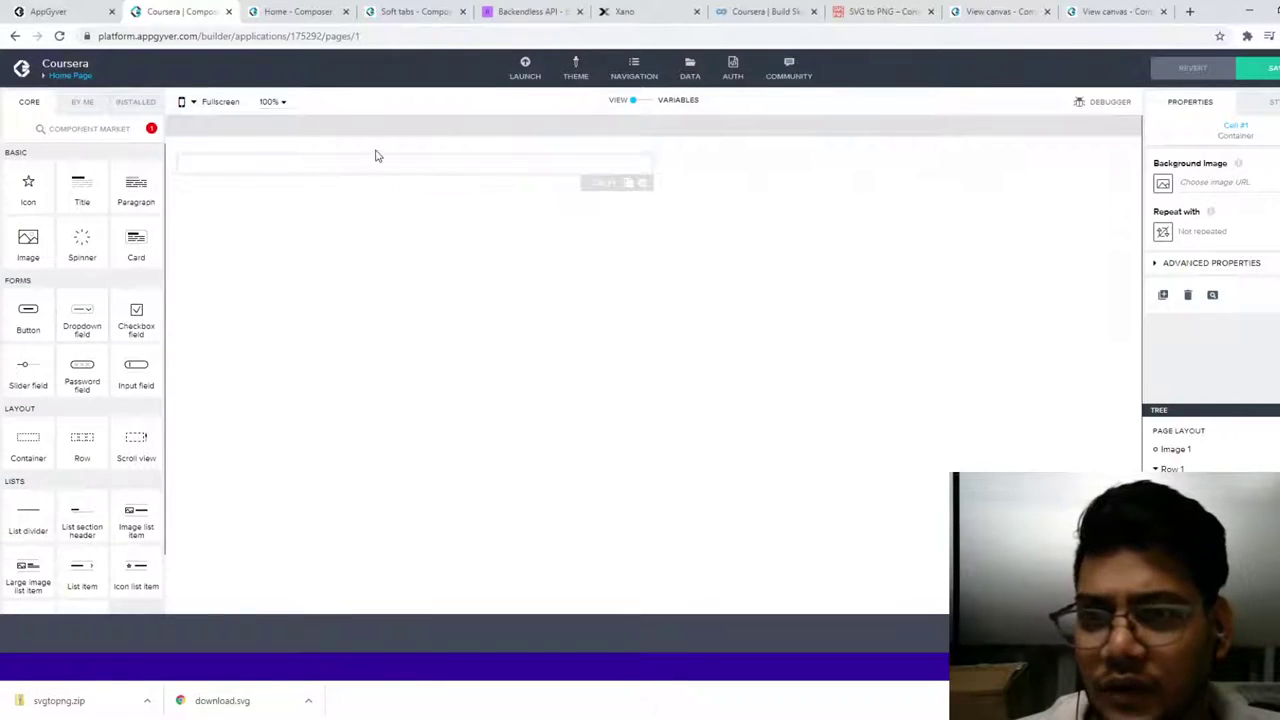
left_click(786, 165)
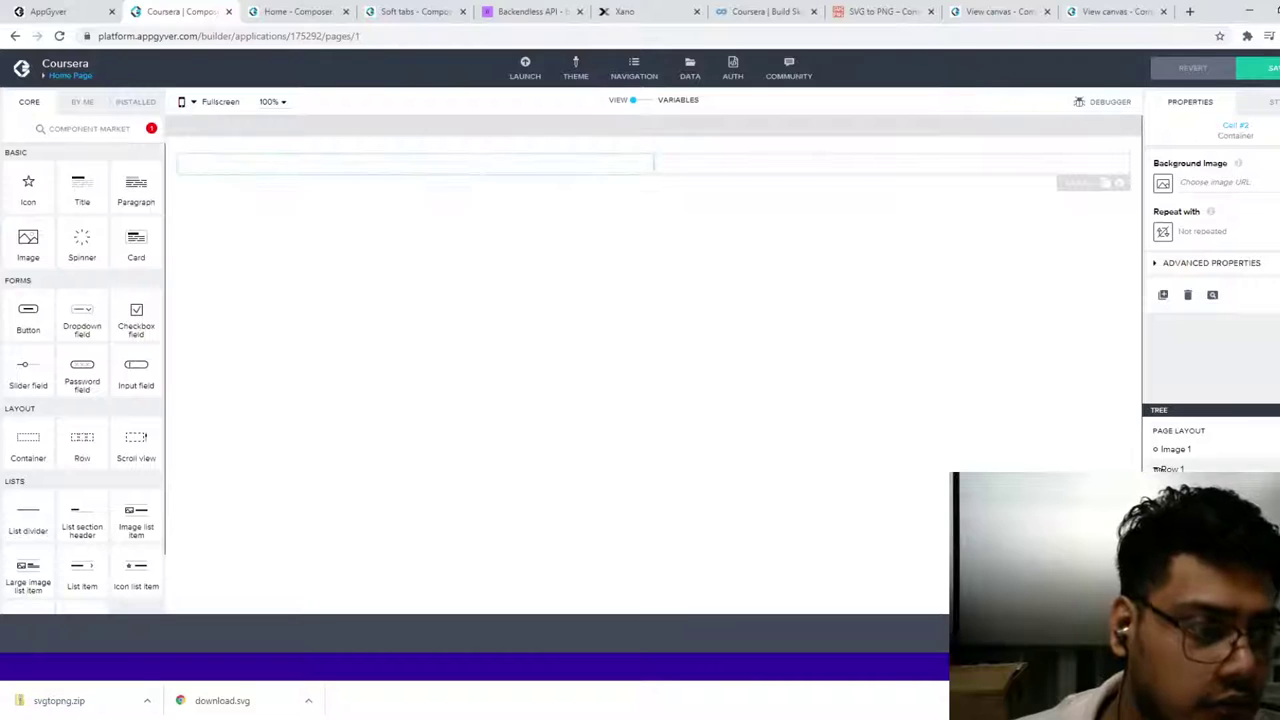
left_click(1172, 468)
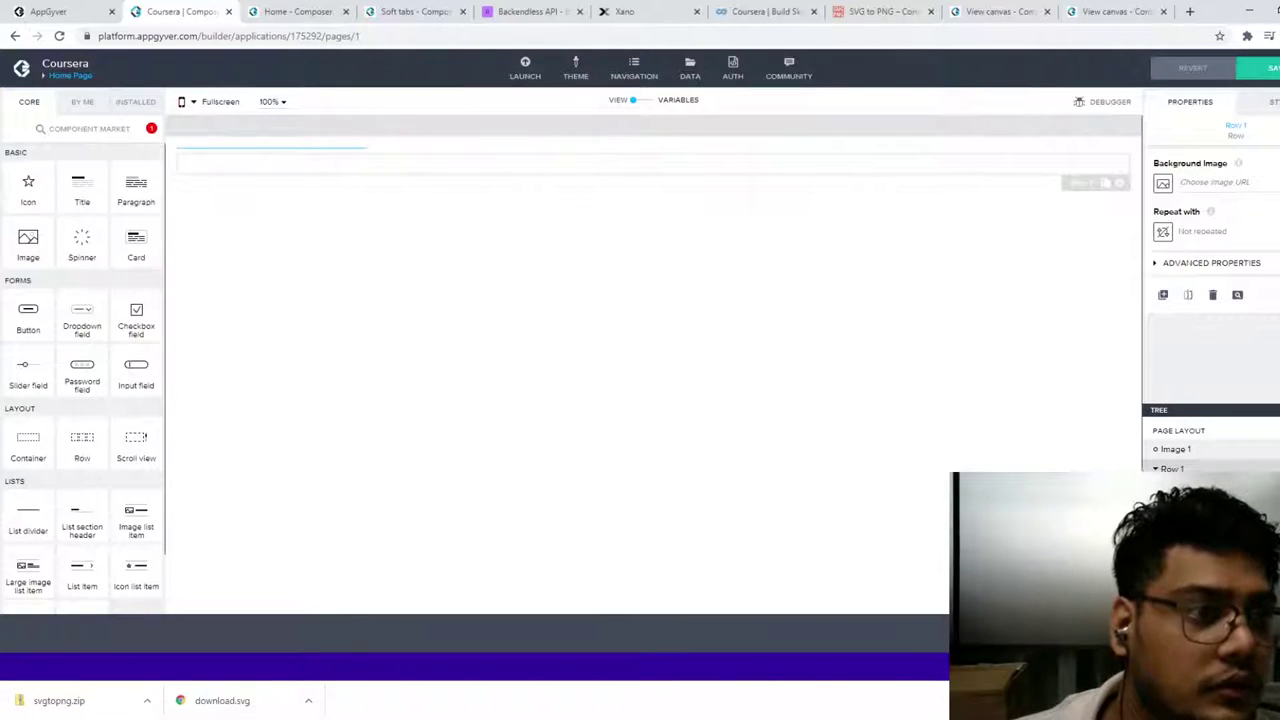
left_click(1273, 102)
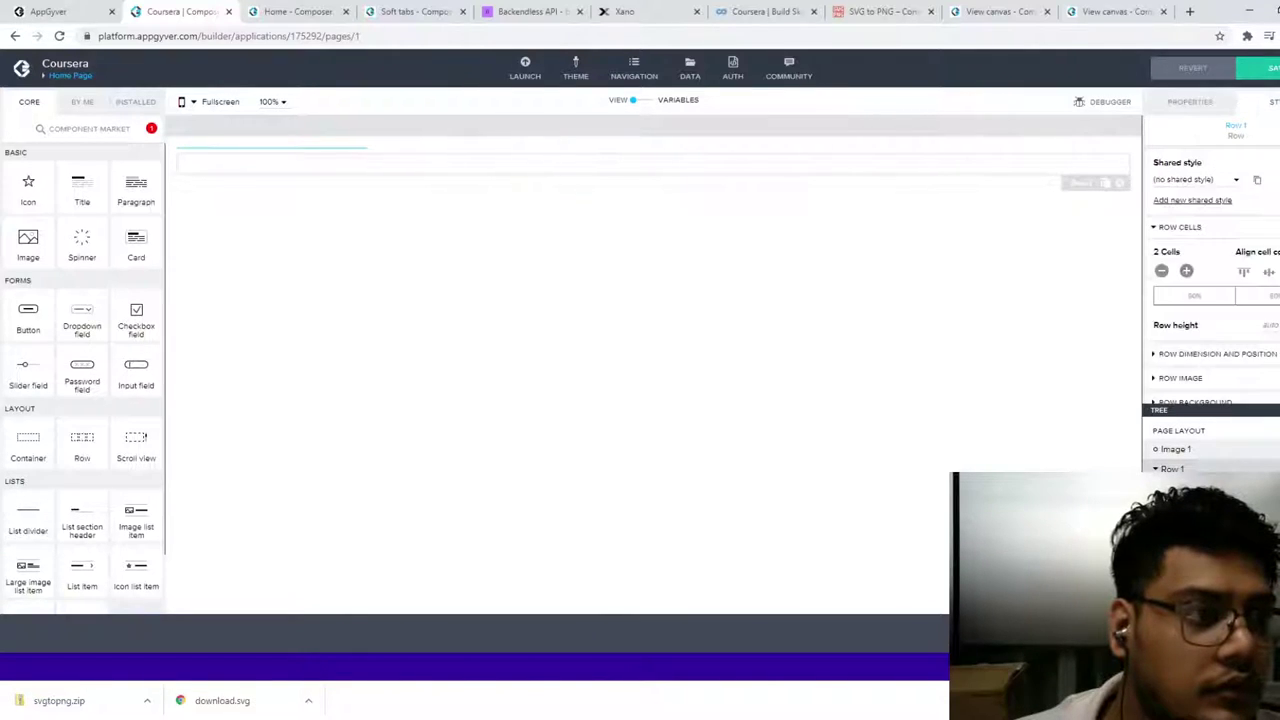
left_click(1187, 272)
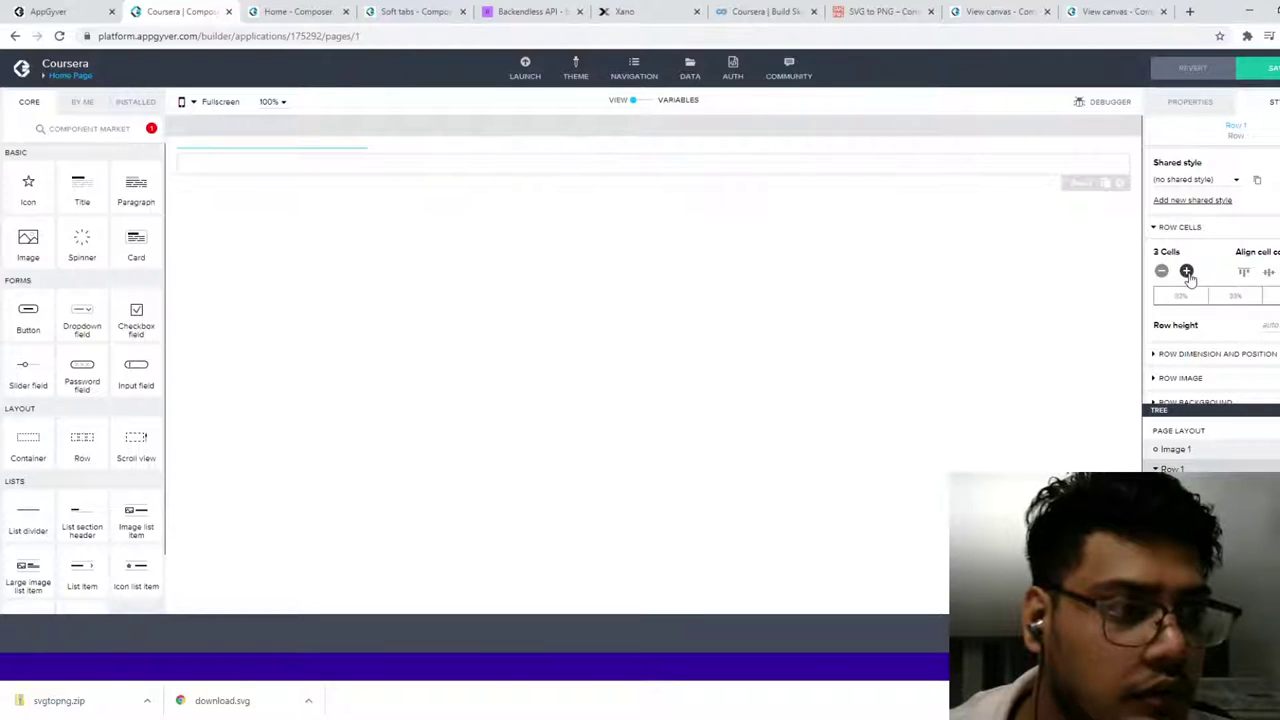
left_click(1185, 298)
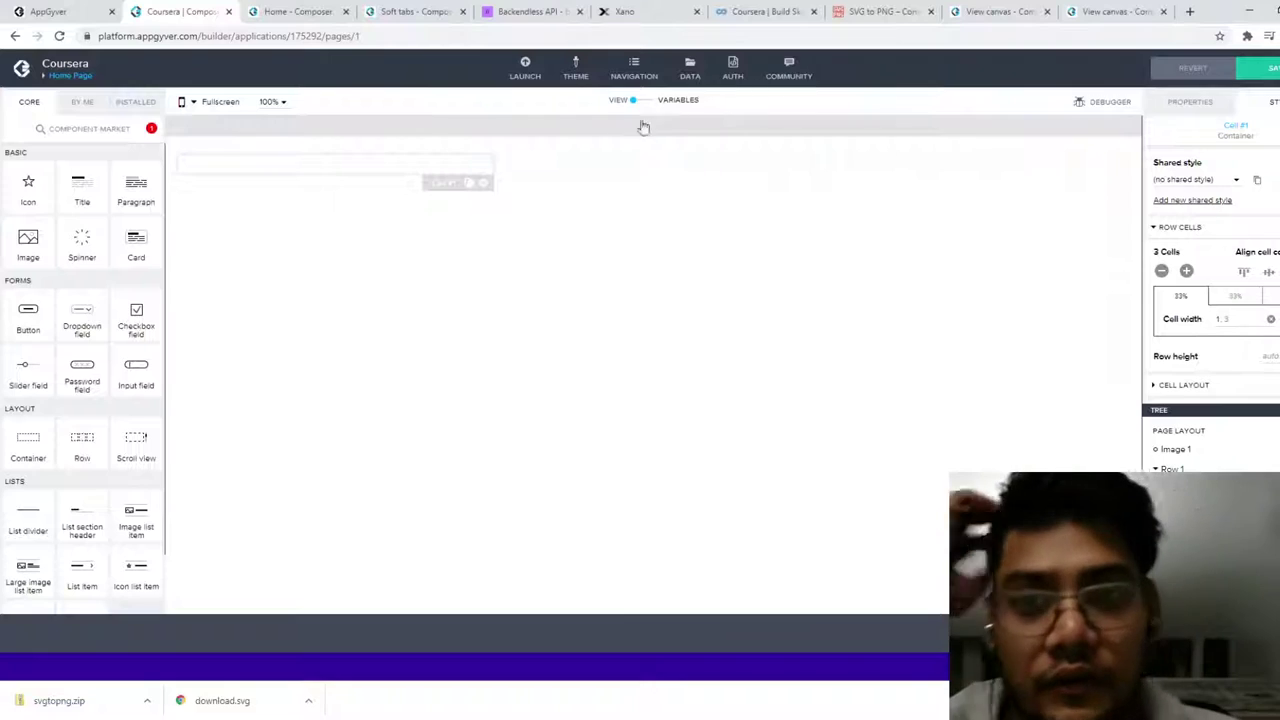
Step: Look through the open Composer and Backendless documentation, and examine the header layout on the Coursera website
left_click(1027, 9)
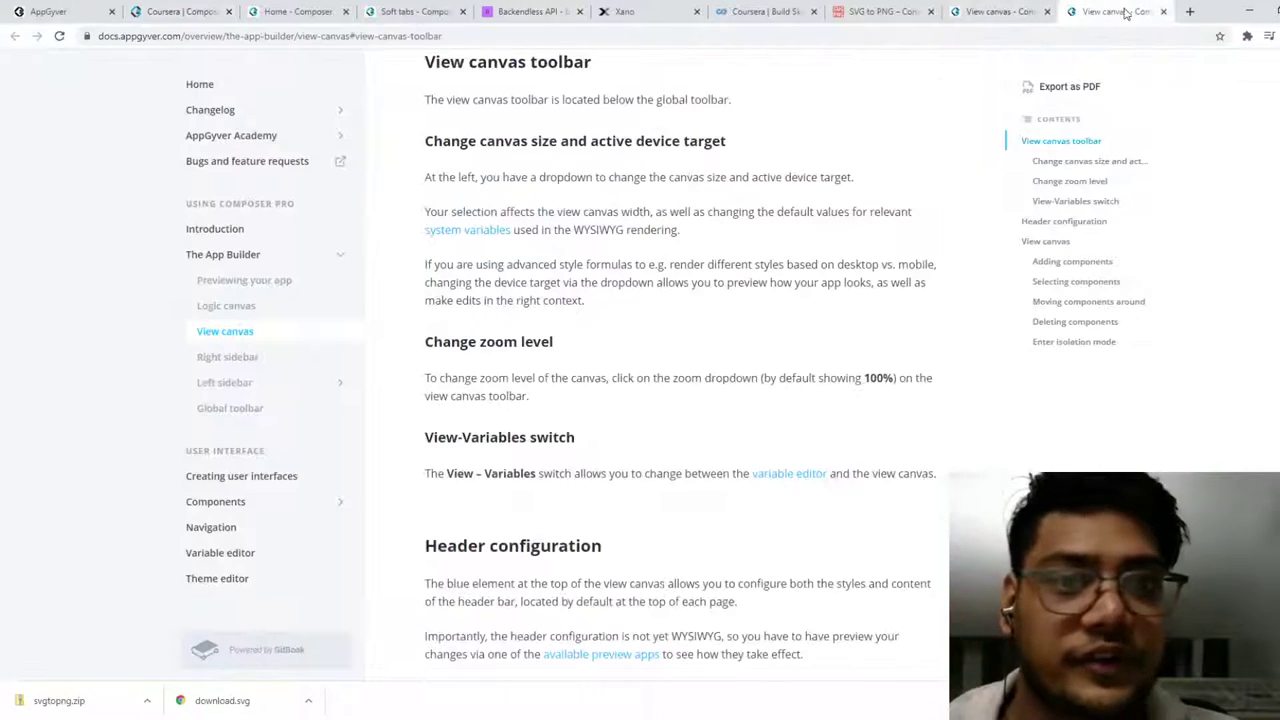
left_click(640, 11)
left_click(522, 10)
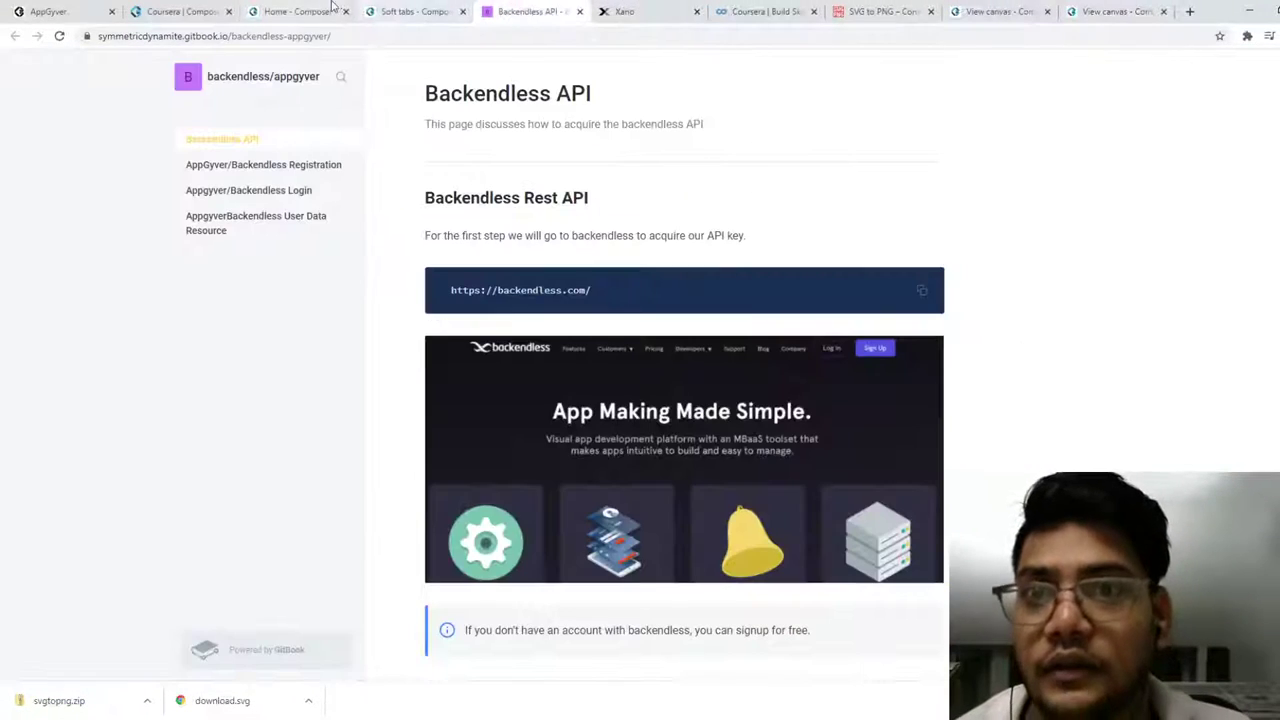
left_click(387, 10)
left_click(278, 8)
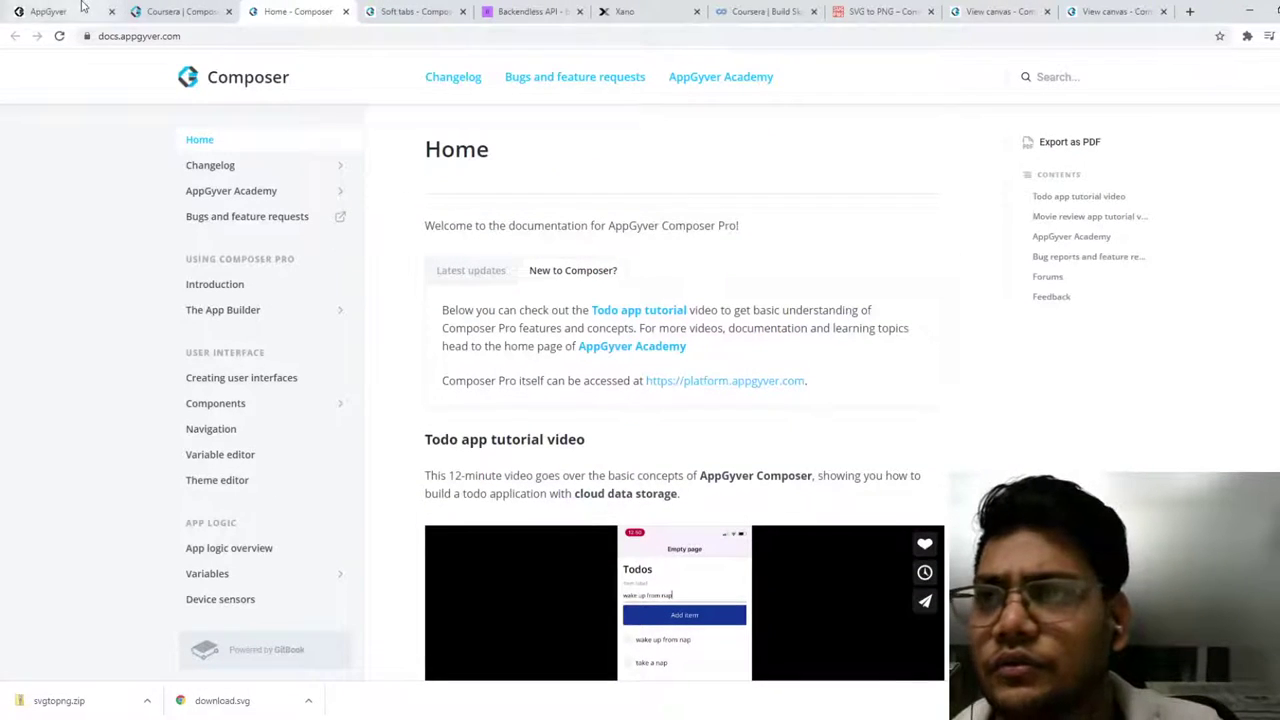
left_click(172, 11)
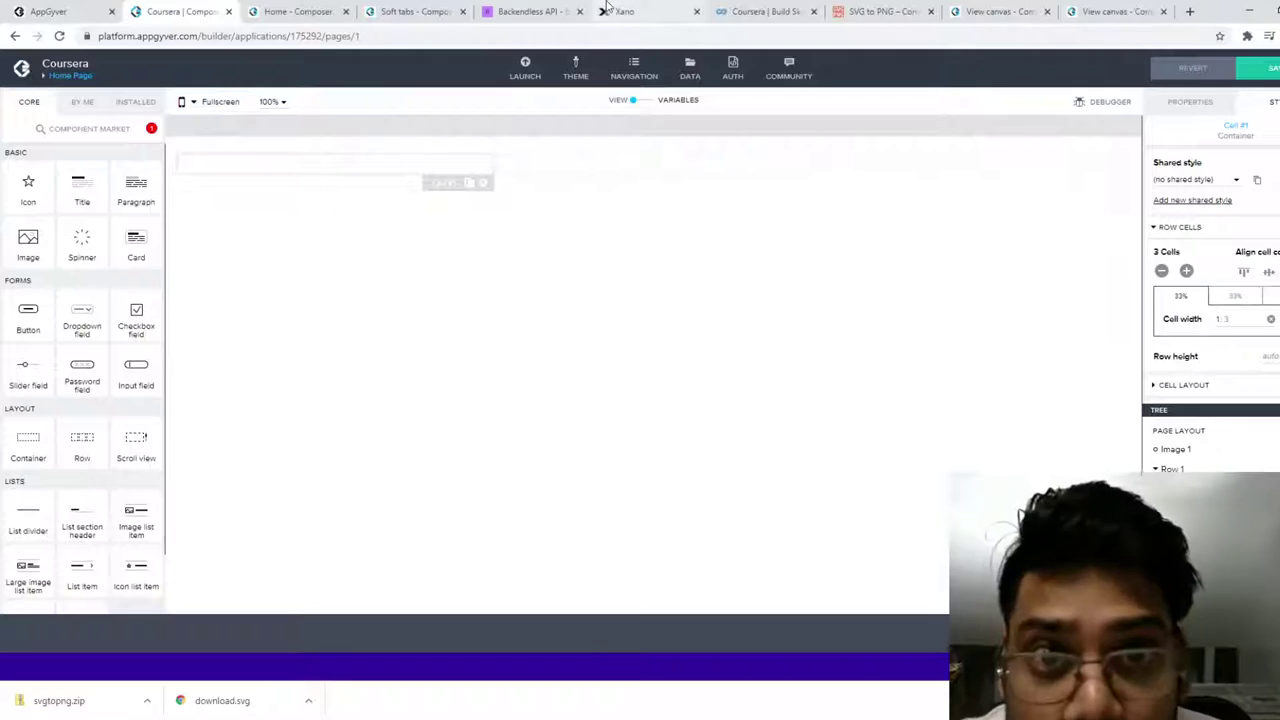
left_click(752, 10)
left_click(280, 149)
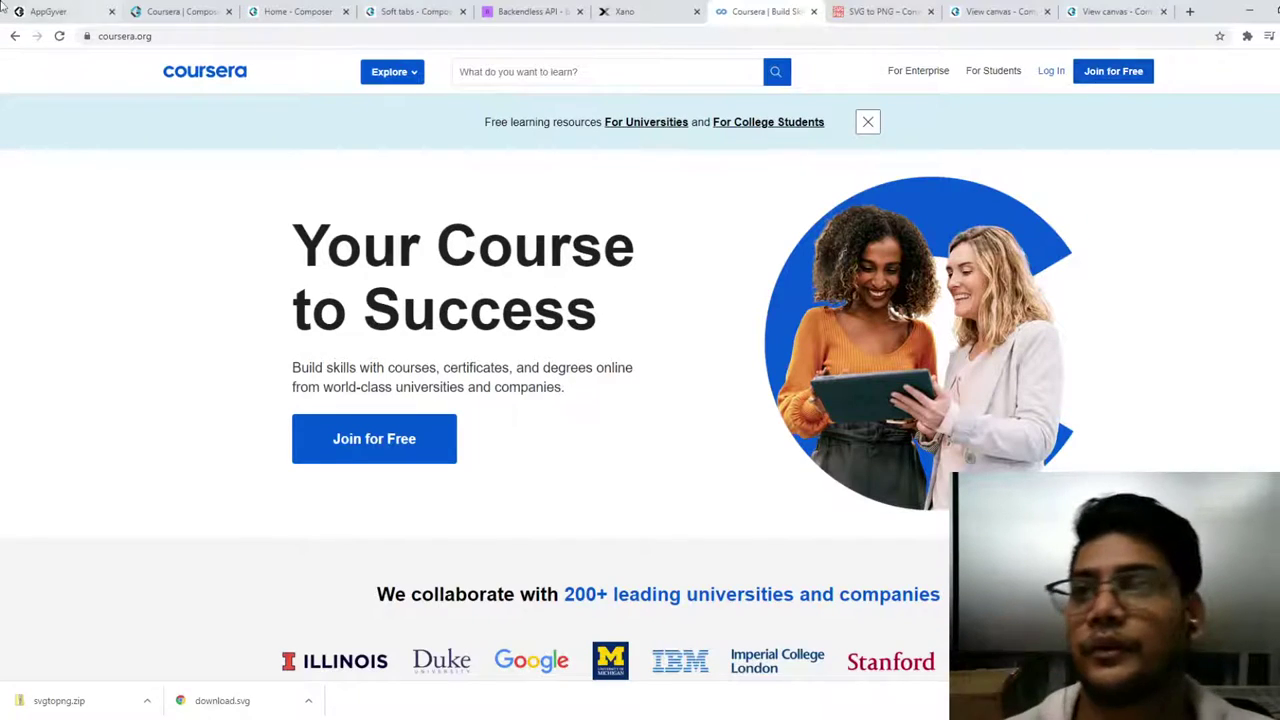
Step: Return to the Coursera app in the AppGyver builder and increase the row to seven cells
left_click(180, 11)
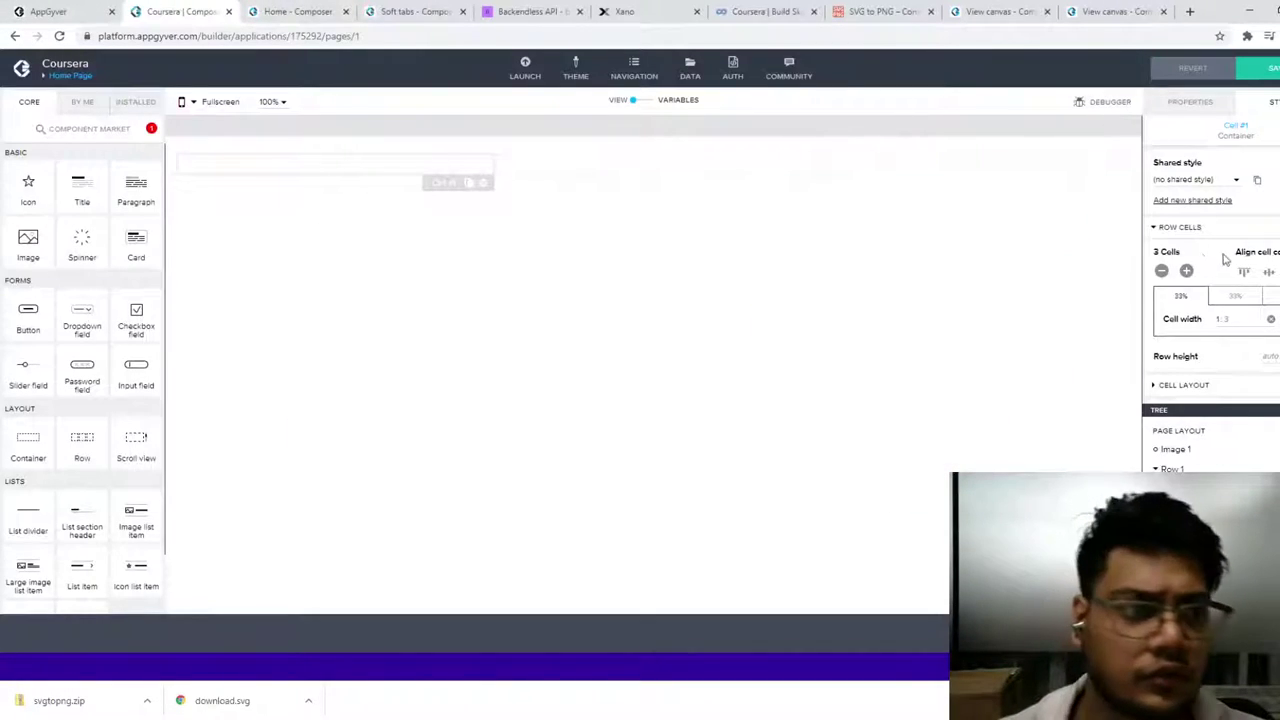
double_click(1186, 271)
double_click(1186, 271)
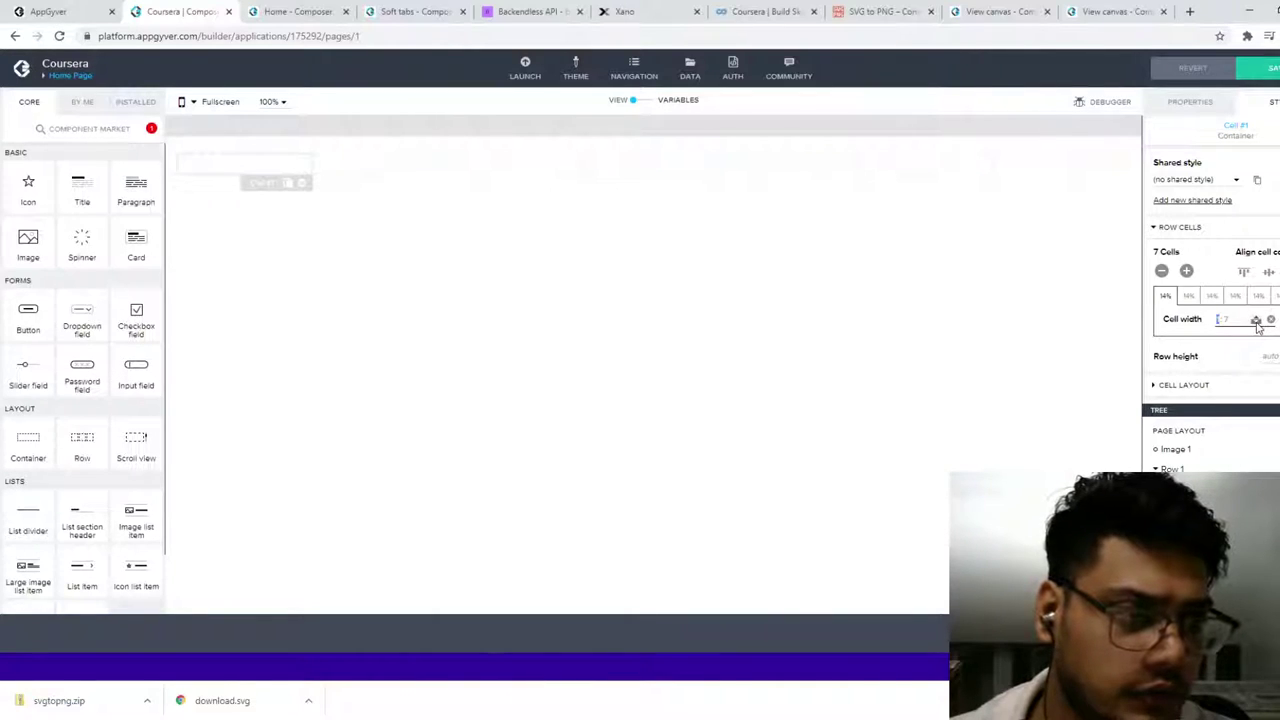
Step: Try several proportional and pixel widths for the row's first cell, including 66 px, and restore its 1:7 share
left_click(1257, 316)
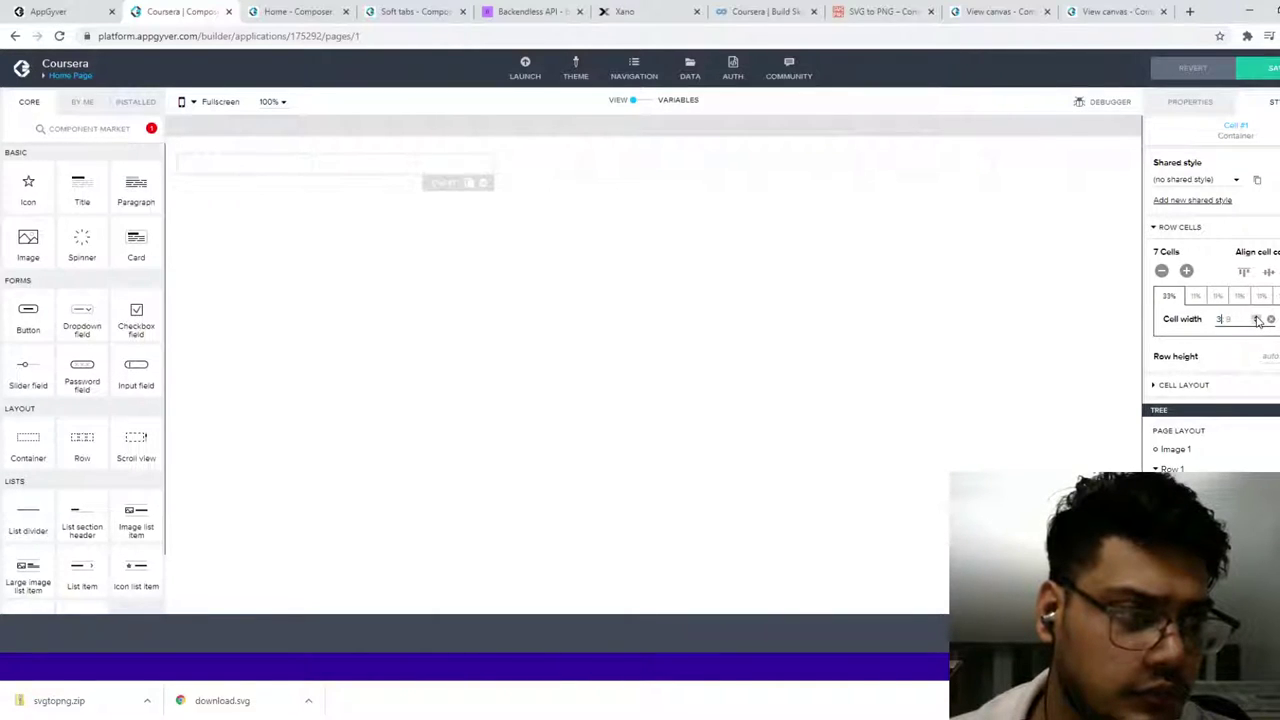
left_click(1257, 323)
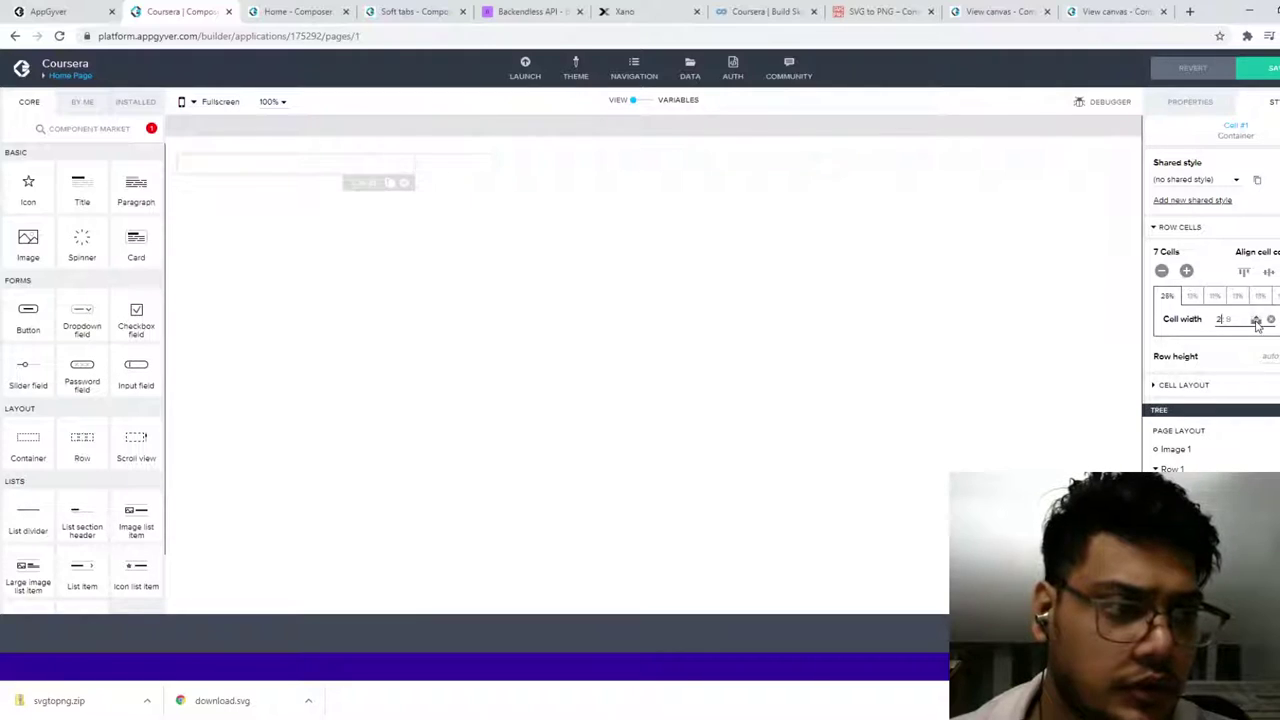
left_click(1257, 323)
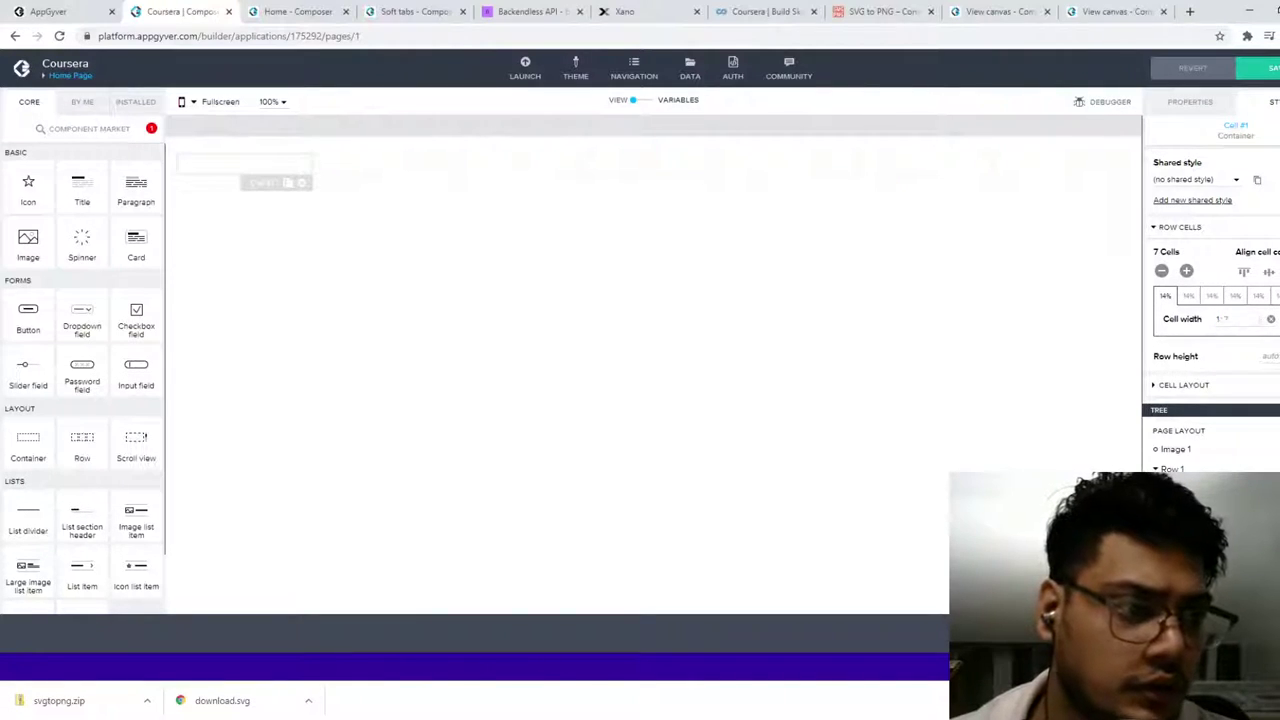
left_click(1270, 318)
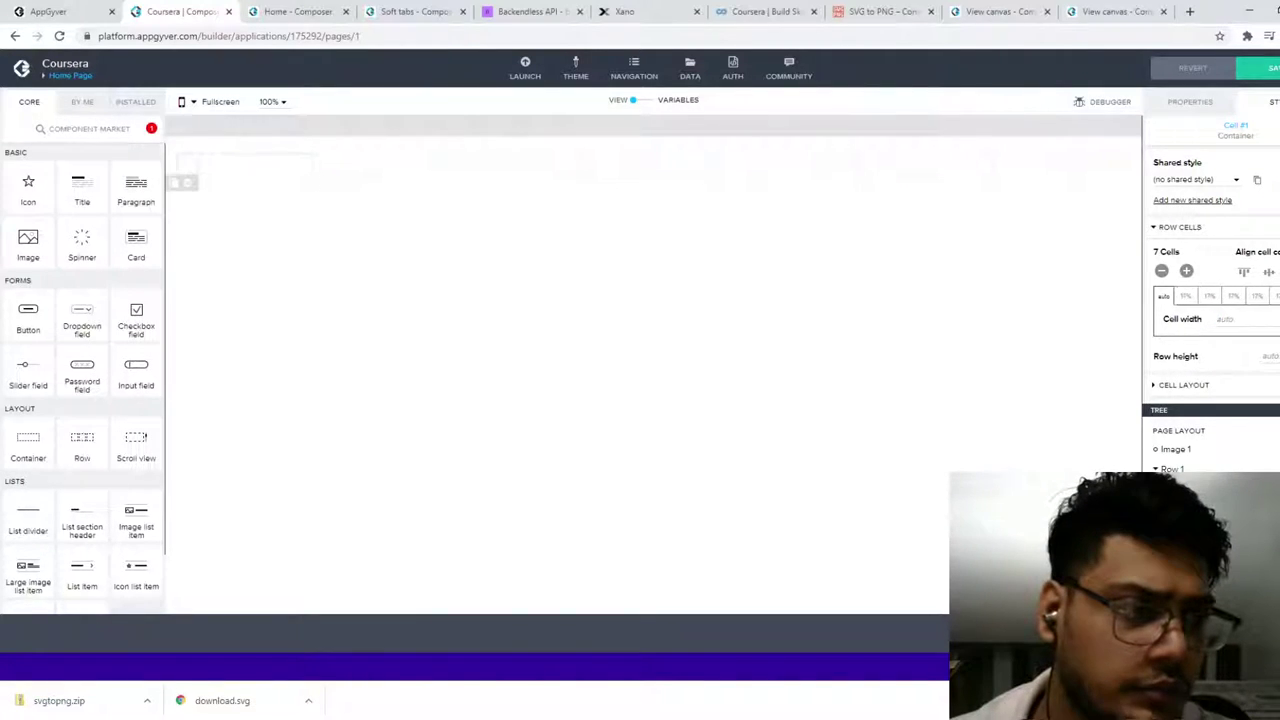
left_click(1258, 321)
left_click(1258, 321)
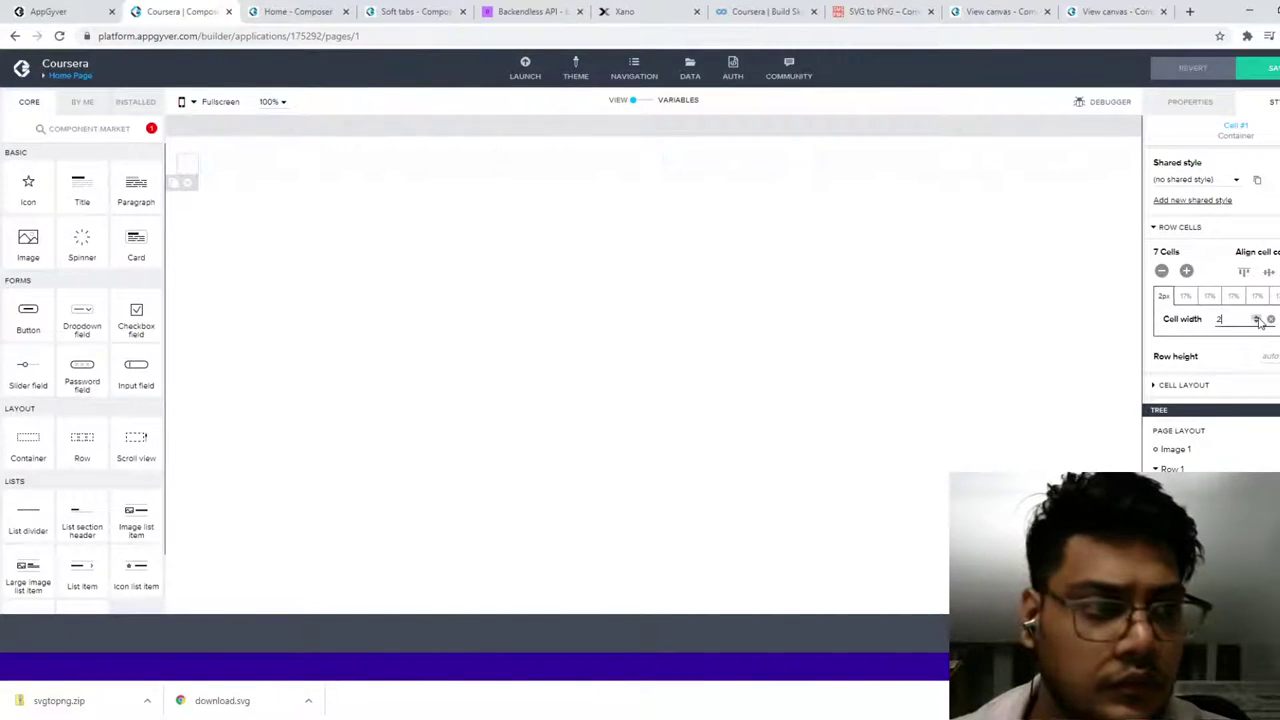
left_click_drag(1258, 321, 1258, 320)
double_click(1218, 325)
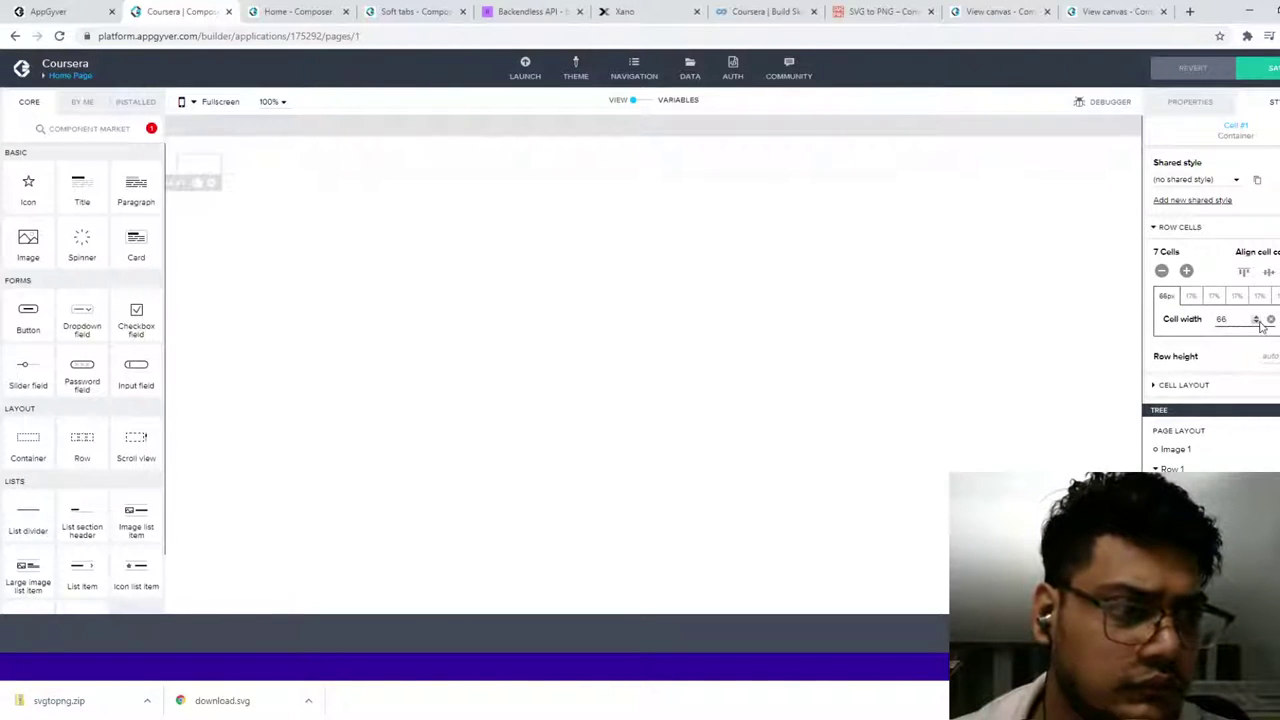
left_click(1257, 322)
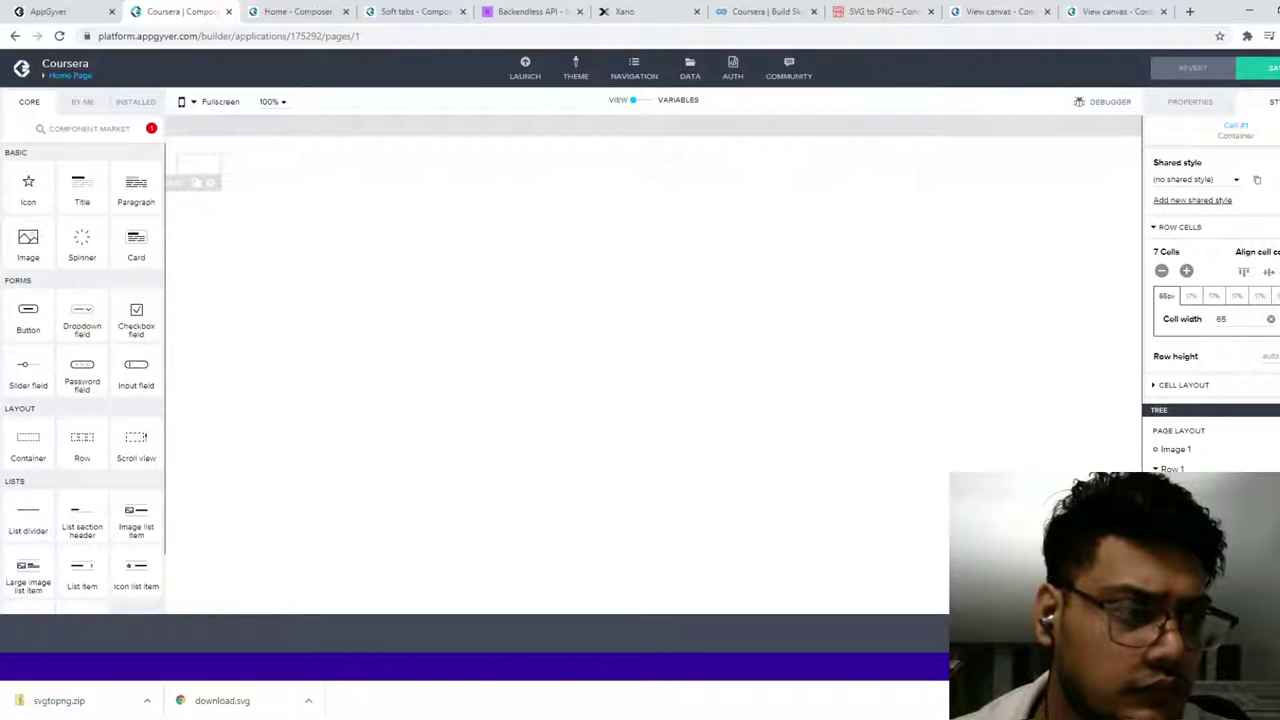
left_click(1270, 318)
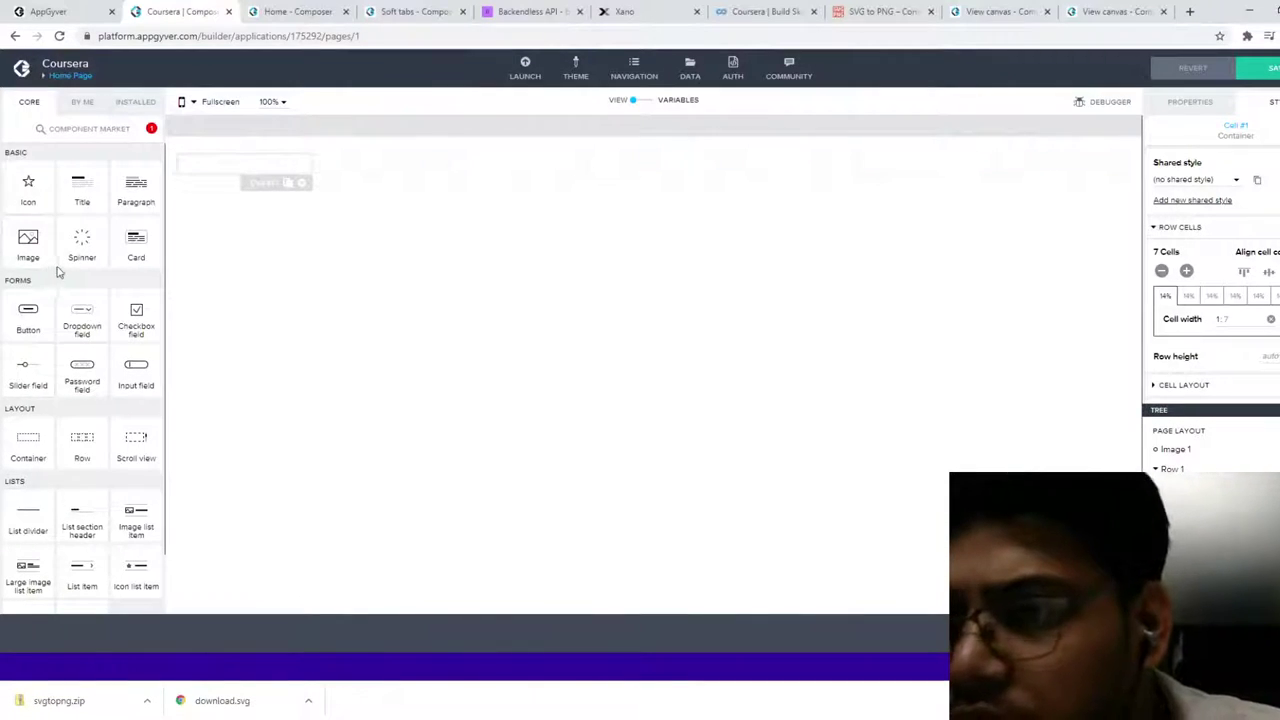
Step: Place an Image component in the first cell of the row
left_click_drag(28, 240, 226, 175)
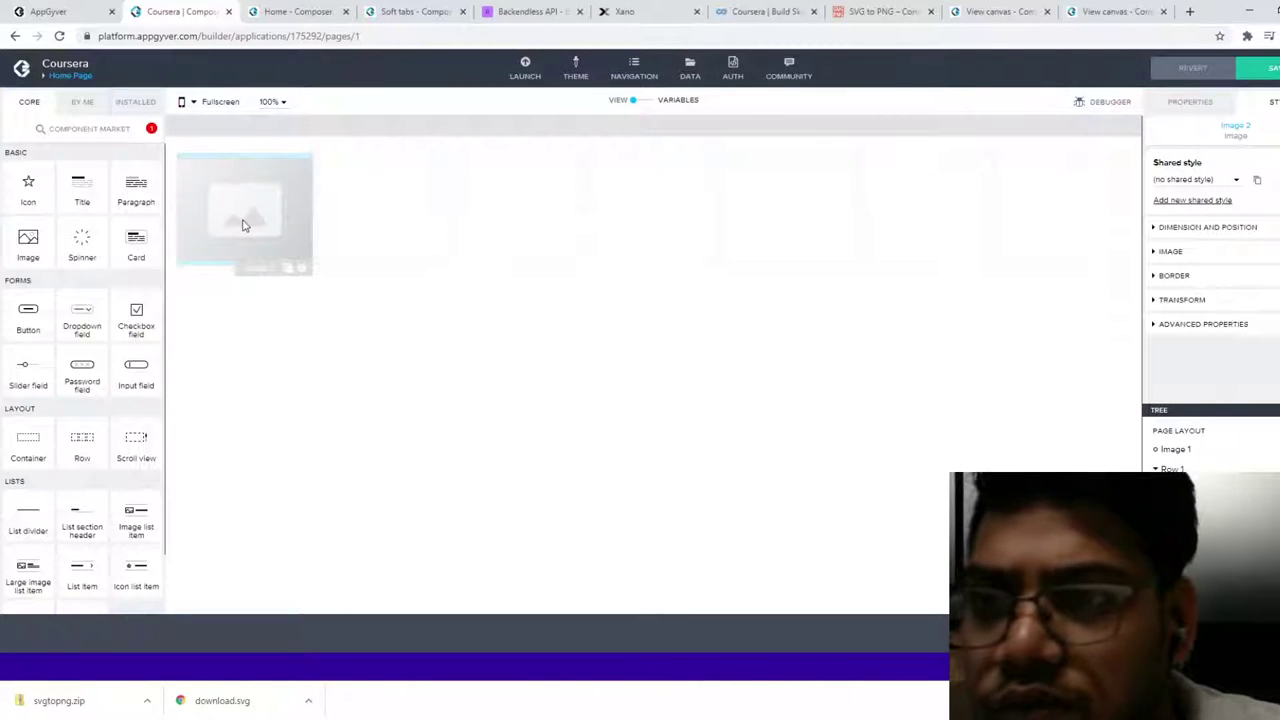